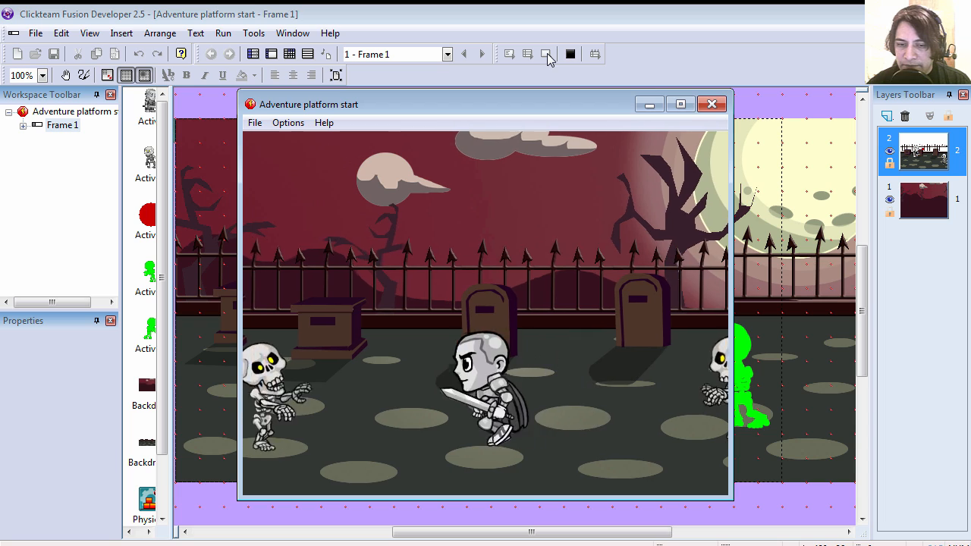
Play-test the graveyard game by walking the knight toward the skeletons and swinging his sword.
{"action": "key", "text": "space"}
{"action": "key", "text": "Right"}
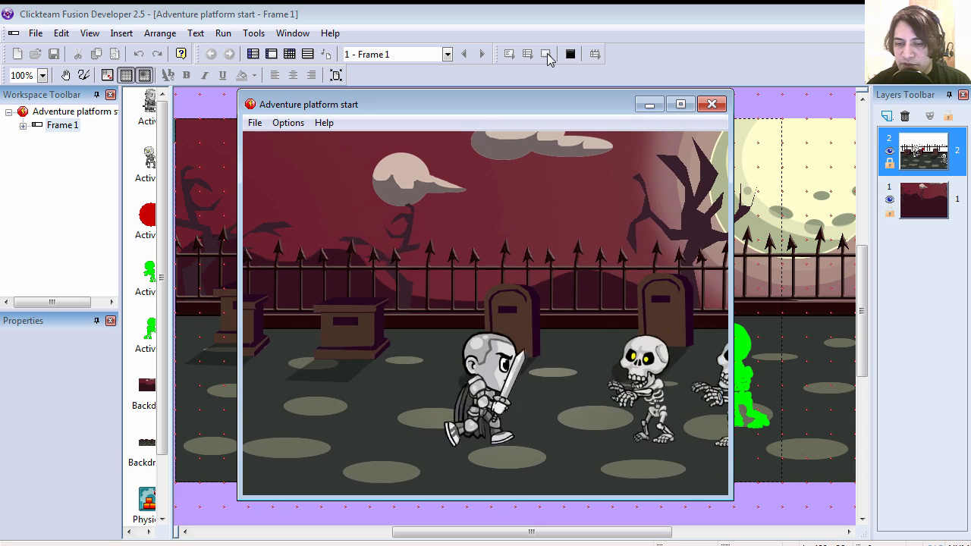
{"action": "key", "text": "space"}
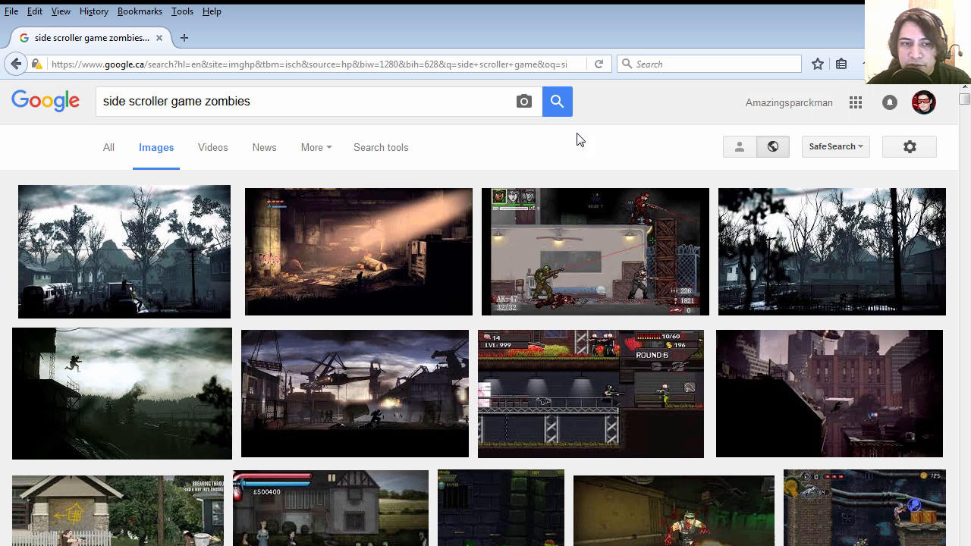
Switch to the browser's "side scroller game zombies" image results and open the "Biofrenzy: Frag The Zombies!!" graveyard picture.
{"action": "left_click", "coordinate": [282, 101]}
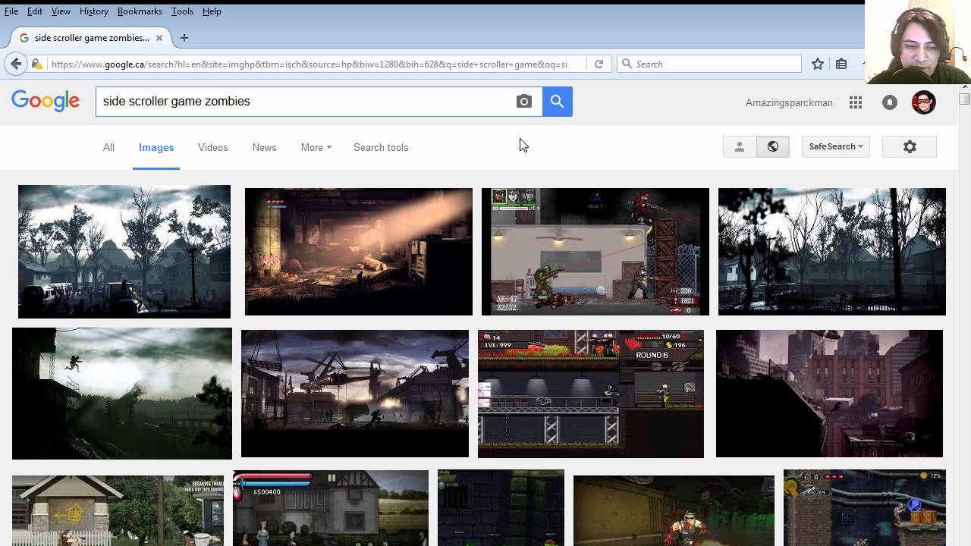
{"action": "scroll", "coordinate": [497, 296], "scroll_direction": "down", "scroll_amount": 6}
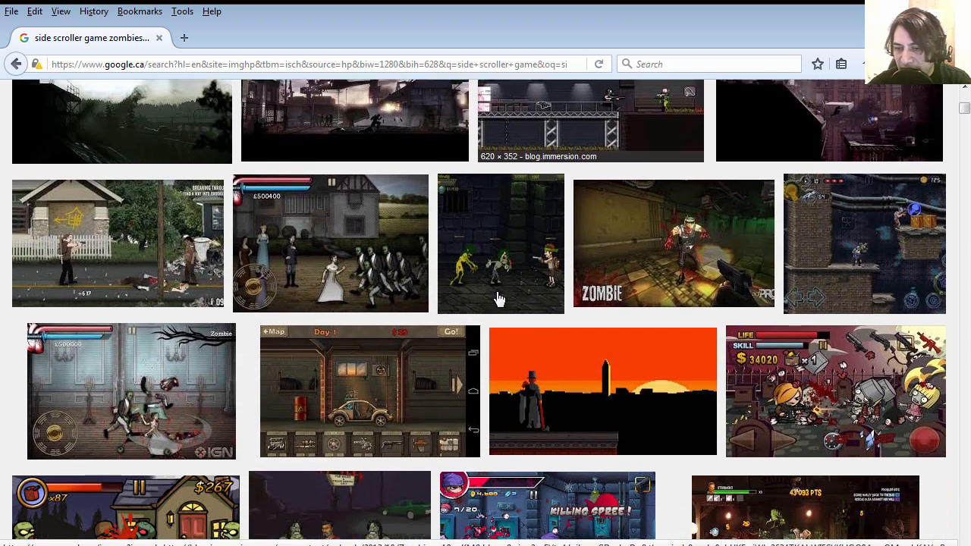
{"action": "scroll", "coordinate": [498, 299], "scroll_direction": "down", "scroll_amount": 3}
{"action": "left_click", "coordinate": [816, 228]}
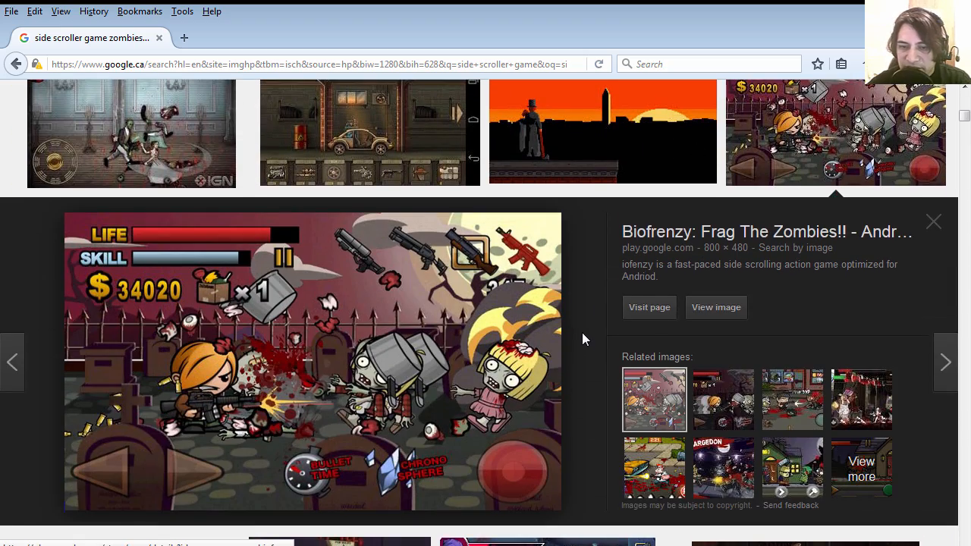
Copy the Biofrenzy picture and paste it into the blank Untitled-1 document in Photoshop.
{"action": "scroll", "coordinate": [582, 332], "scroll_direction": "down", "scroll_amount": 2}
{"action": "right_click", "coordinate": [334, 269]}
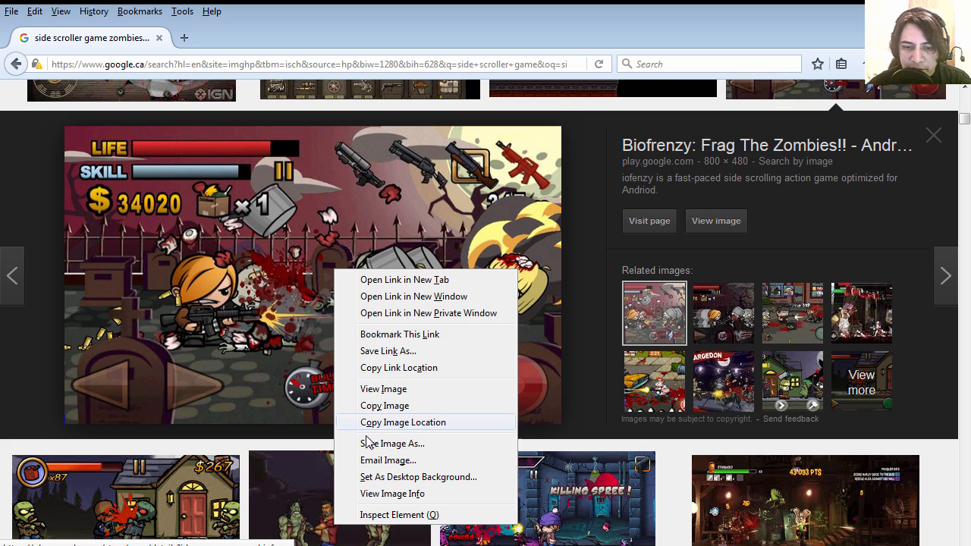
{"action": "left_click", "coordinate": [384, 405]}
{"action": "left_click", "coordinate": [368, 521]}
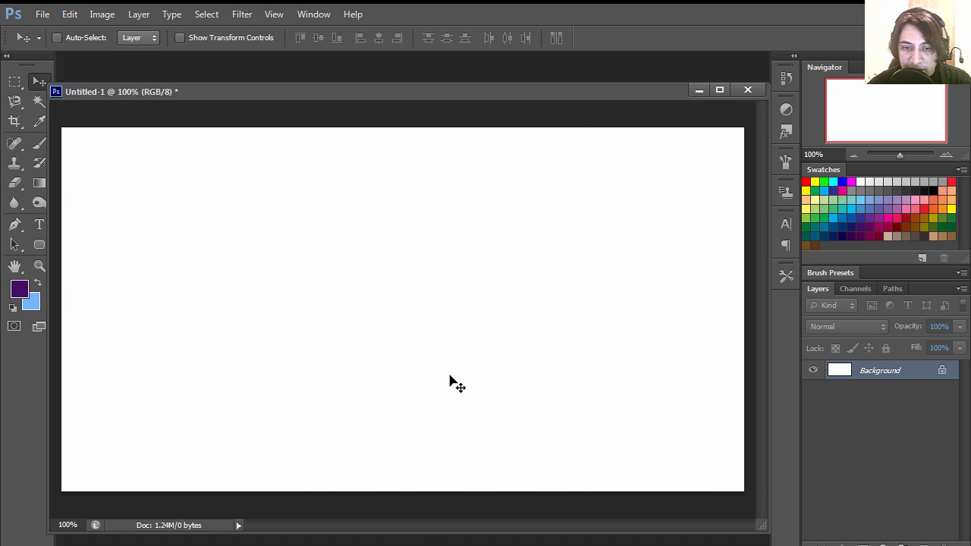
{"action": "key", "text": "ctrl+v"}
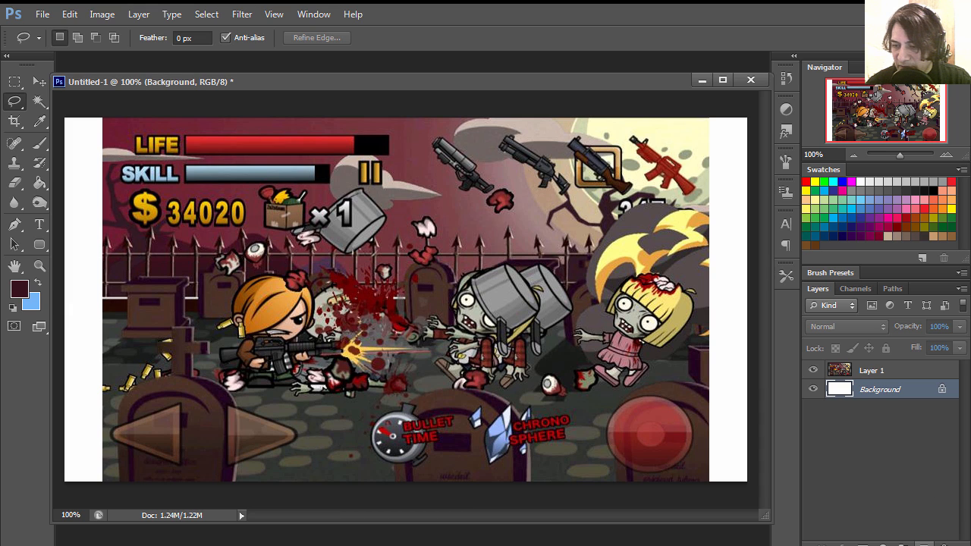
Add a new layer above the pasted picture and sample the dark red of the picture's sky.
{"action": "left_click", "coordinate": [924, 543]}
{"action": "left_click_drag", "start_coordinate": [889, 386], "coordinate": [887, 368]}
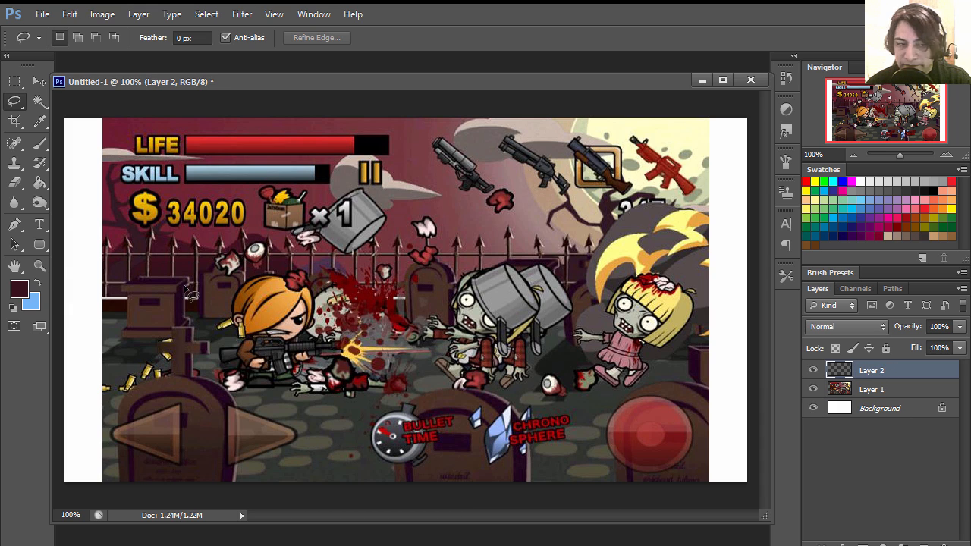
{"action": "key", "text": "i"}
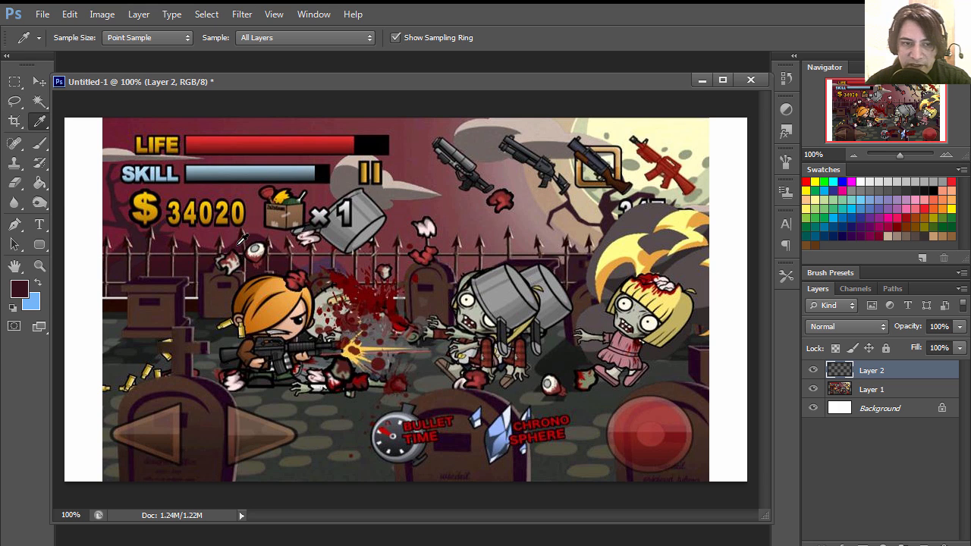
{"action": "left_click", "coordinate": [121, 120]}
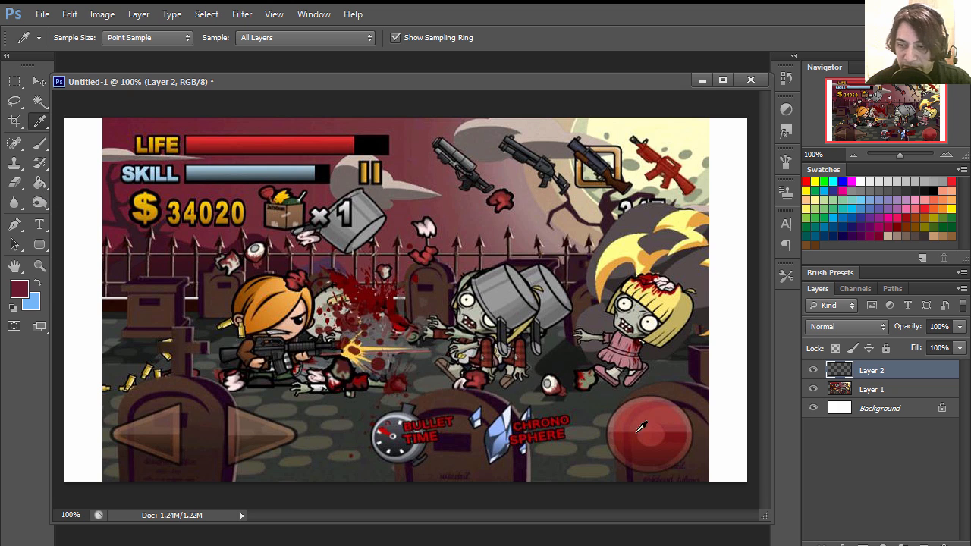
Fill the new layer with the sampled dark red and place it beneath the pasted picture's layer.
{"action": "key", "text": "g"}
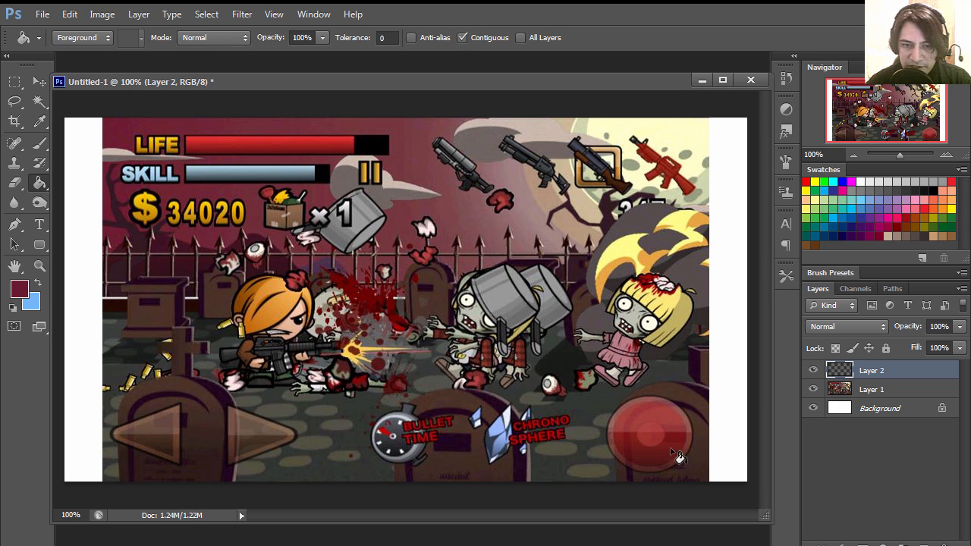
{"action": "left_click", "coordinate": [540, 376]}
{"action": "left_click_drag", "start_coordinate": [884, 391], "coordinate": [880, 367]}
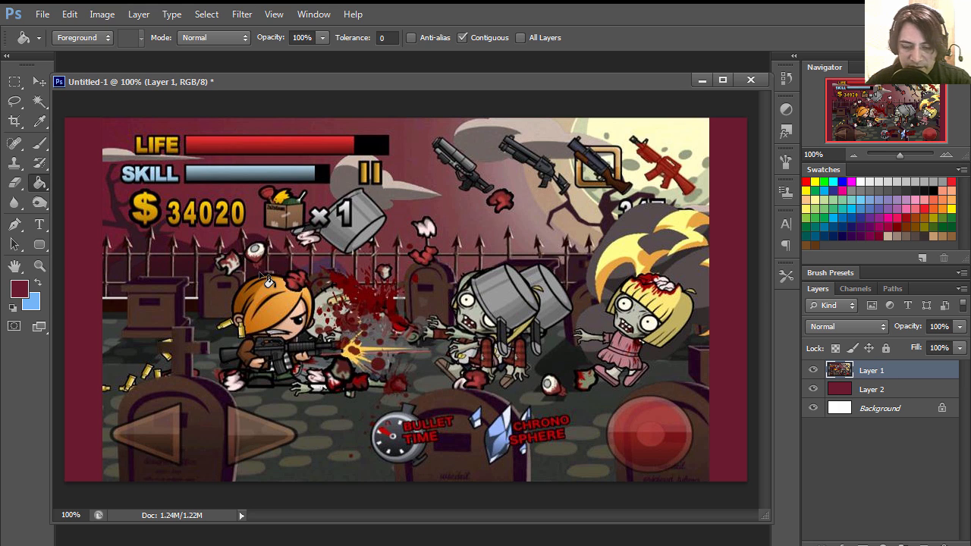
Sample the dark hill color behind the fence and lasso a rolling hill outline spanning the canvas down to its lower edge.
{"action": "key", "text": "i"}
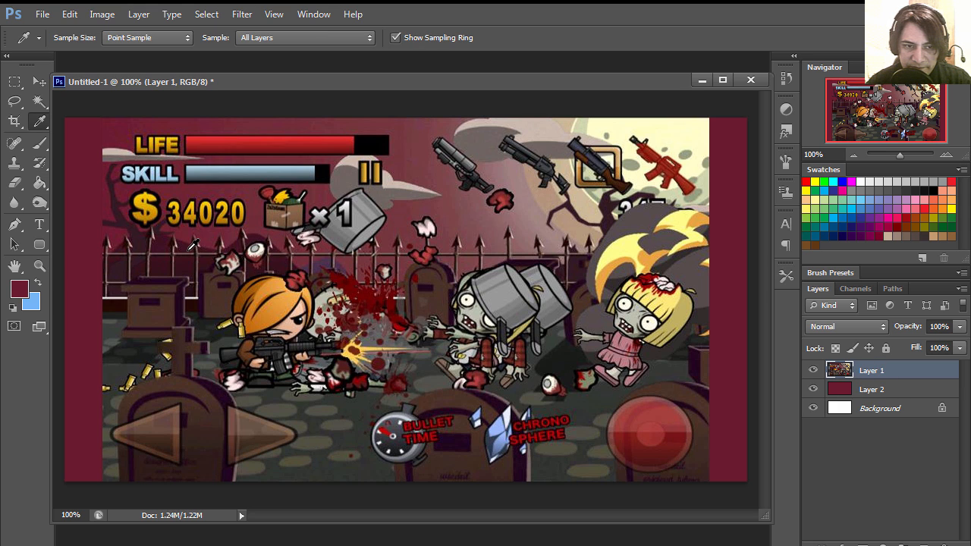
{"action": "left_click", "coordinate": [189, 251]}
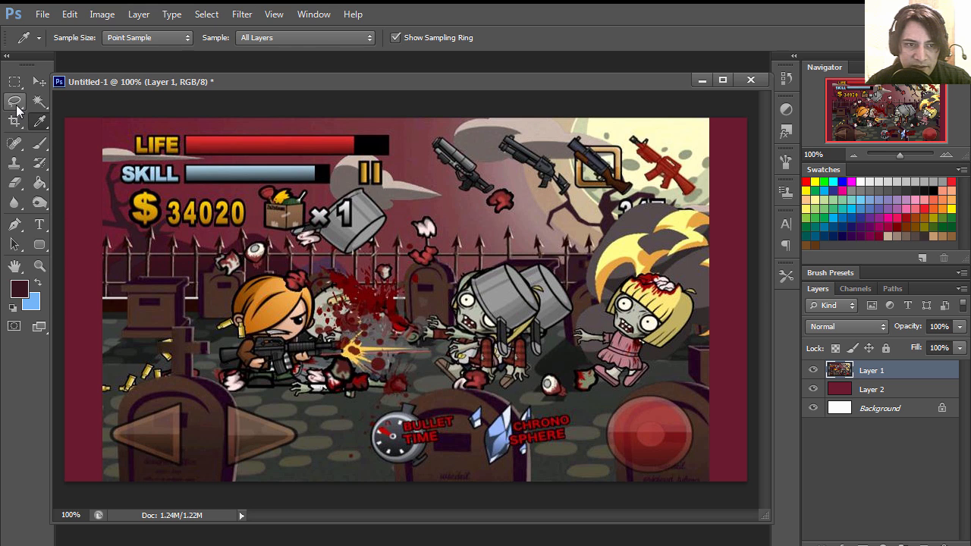
{"action": "left_click", "coordinate": [16, 103]}
{"action": "mouse_move", "coordinate": [66, 309]}
{"action": "left_mouse_down"}
{"action": "mouse_move", "coordinate": [121, 238]}
{"action": "mouse_move", "coordinate": [149, 233]}
{"action": "mouse_move", "coordinate": [223, 253]}
{"action": "mouse_move", "coordinate": [244, 232]}
{"action": "mouse_move", "coordinate": [357, 292]}
{"action": "mouse_move", "coordinate": [414, 299]}
{"action": "mouse_move", "coordinate": [451, 282]}
{"action": "mouse_move", "coordinate": [512, 299]}
{"action": "mouse_move", "coordinate": [748, 321]}
{"action": "mouse_move", "coordinate": [770, 396]}
{"action": "mouse_move", "coordinate": [776, 519]}
{"action": "mouse_move", "coordinate": [41, 509]}
{"action": "mouse_move", "coordinate": [39, 311]}
{"action": "left_mouse_up"}
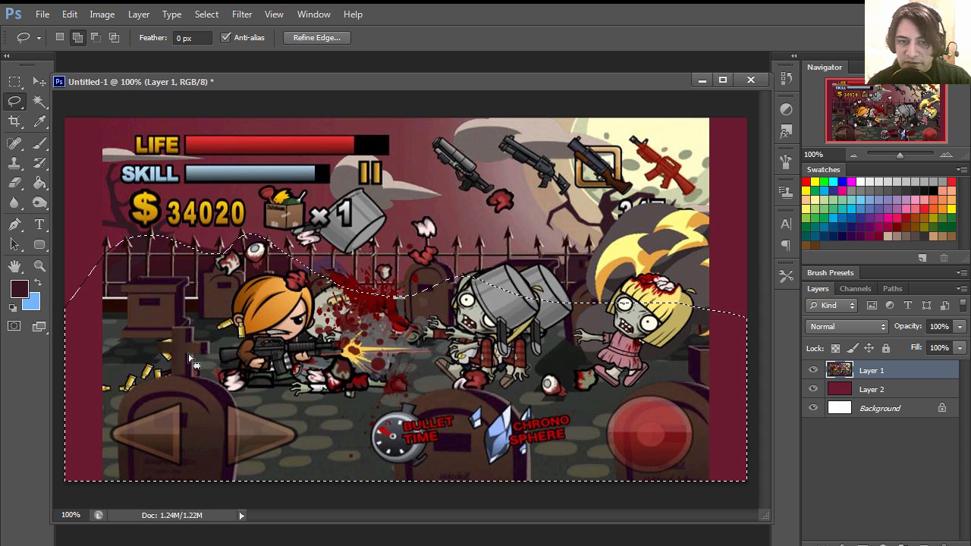
Fill the hill selection on Layer 2 with the sampled dark maroon while the picture layer is hidden, clearing the selection when done.
{"action": "key", "text": "shift+F5"}
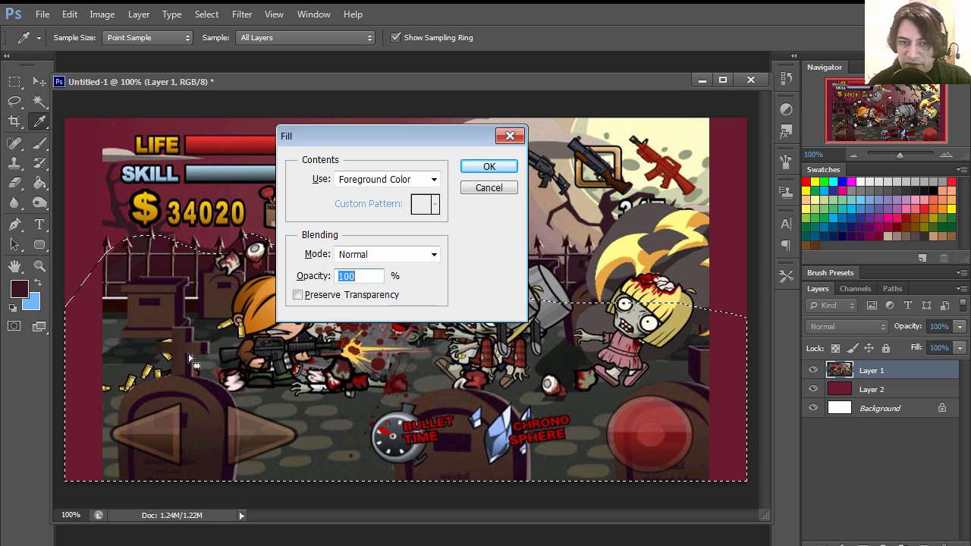
{"action": "left_click", "coordinate": [508, 188]}
{"action": "left_click", "coordinate": [813, 370]}
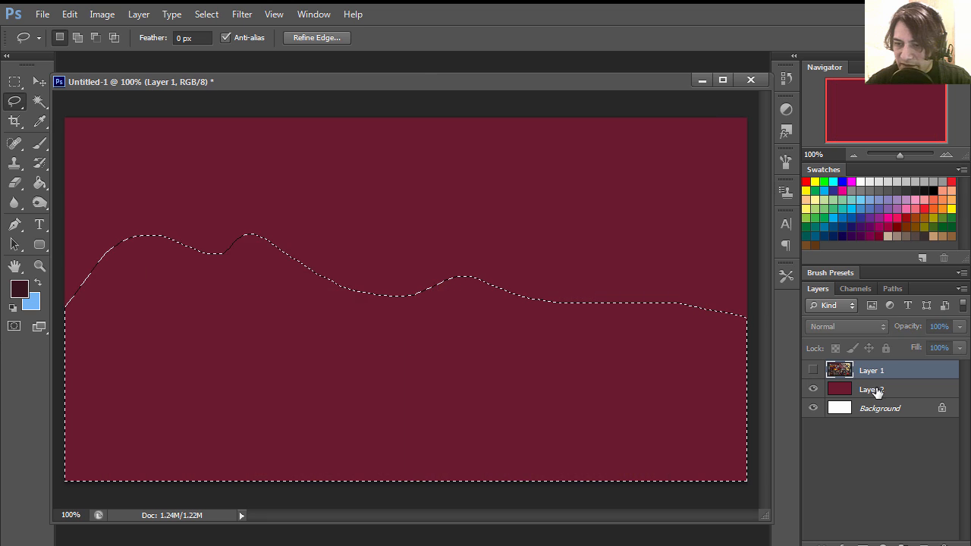
{"action": "left_click", "coordinate": [862, 390]}
{"action": "key", "text": "shift+F5"}
{"action": "key", "text": "Return"}
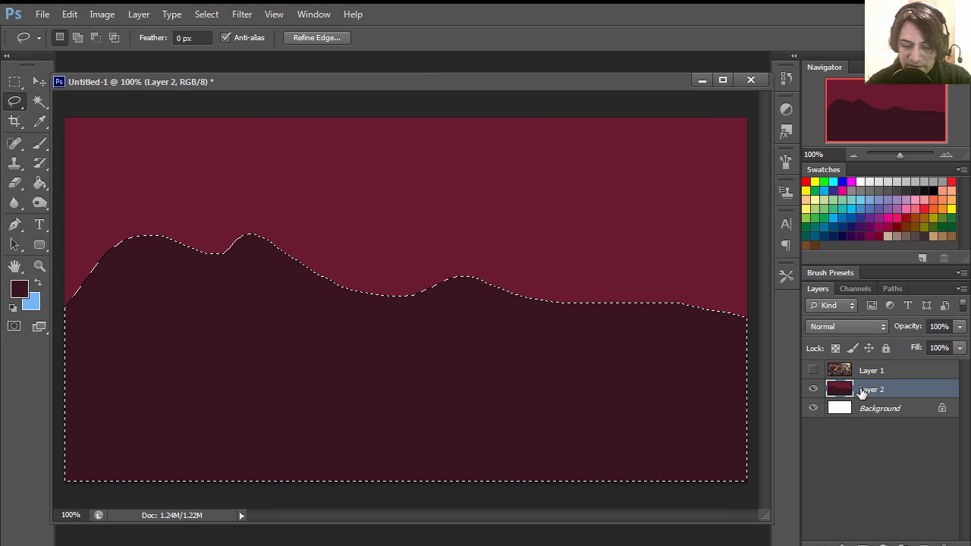
{"action": "key", "text": "ctrl+d"}
{"action": "left_click", "coordinate": [813, 370]}
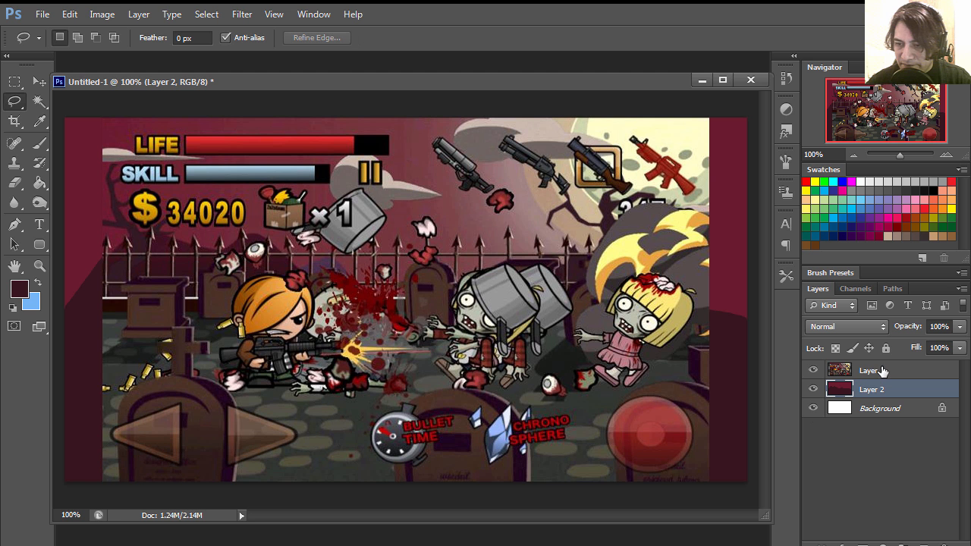
Sample a dark tone from the picture on Layer 1 and darken the foreground color to #29131a.
{"action": "left_click", "coordinate": [879, 372]}
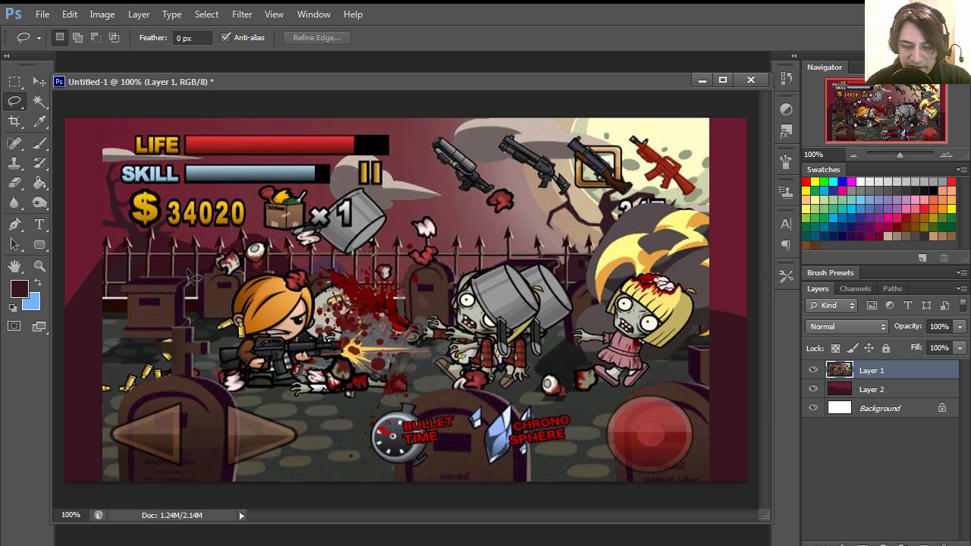
{"action": "key", "text": "i"}
{"action": "left_click", "coordinate": [127, 203]}
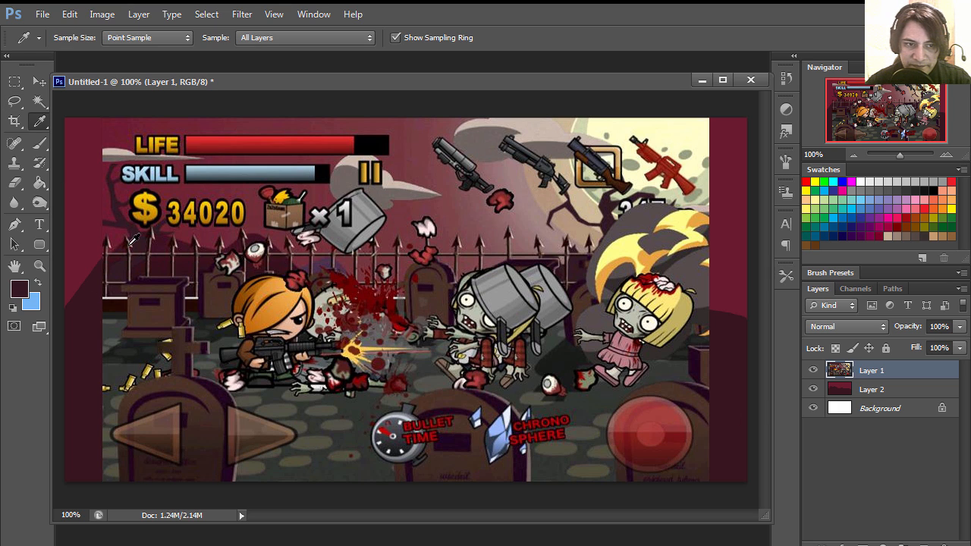
{"action": "left_click", "coordinate": [21, 290]}
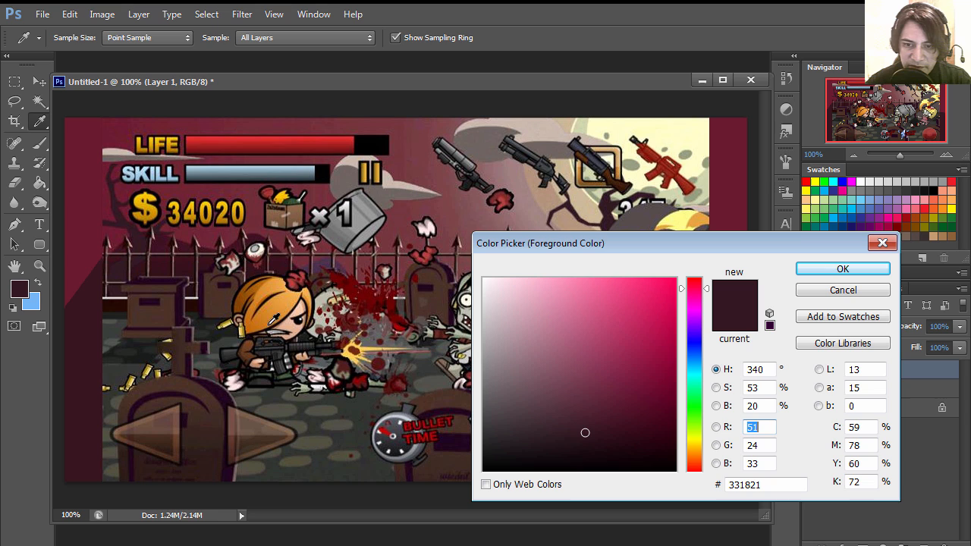
{"action": "left_click", "coordinate": [589, 439]}
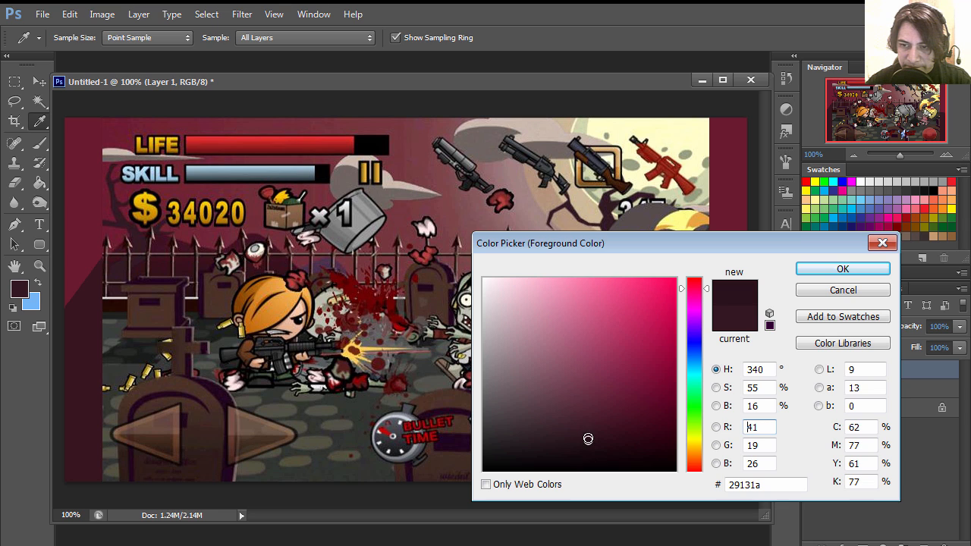
{"action": "left_click", "coordinate": [826, 269]}
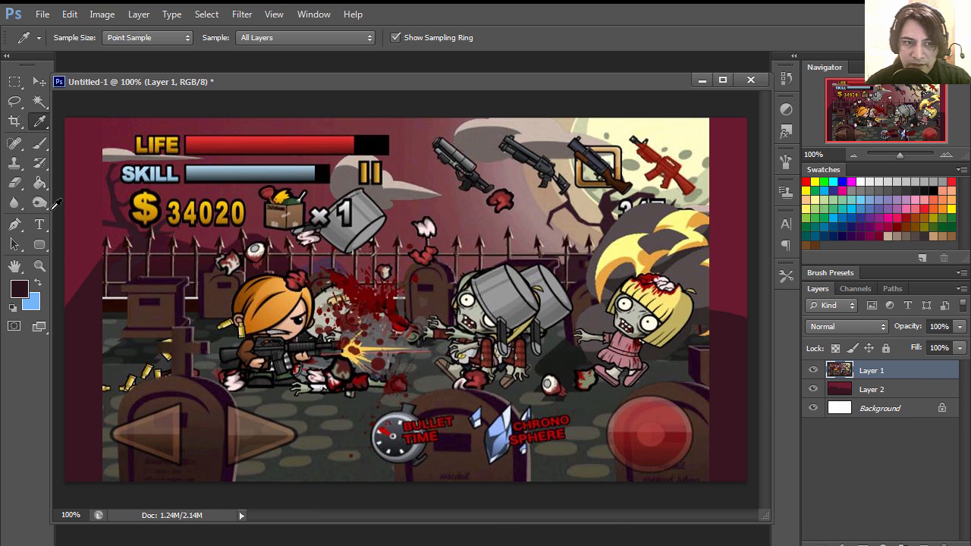
Outline the bare tree with the Polygonal Lasso, tracing its trunk and branches and extending the far branches past the picture's edge.
{"action": "left_click", "coordinate": [39, 265]}
{"action": "left_click", "coordinate": [188, 210]}
{"action": "left_click", "coordinate": [143, 226]}
{"action": "left_click_drag", "start_coordinate": [200, 266], "coordinate": [430, 326]}
{"action": "left_click", "coordinate": [391, 342], "text": "alt"}
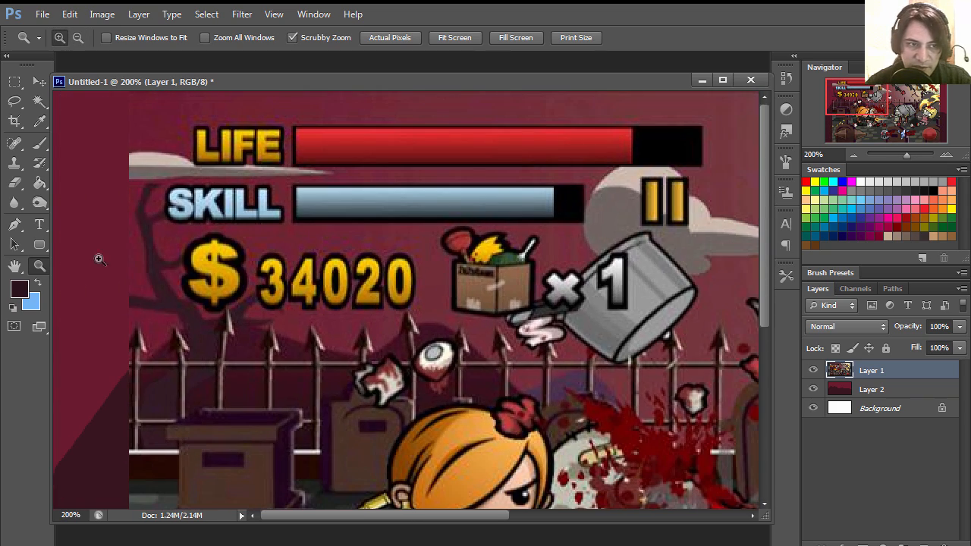
{"action": "left_click", "coordinate": [14, 104]}
{"action": "left_click", "coordinate": [59, 115]}
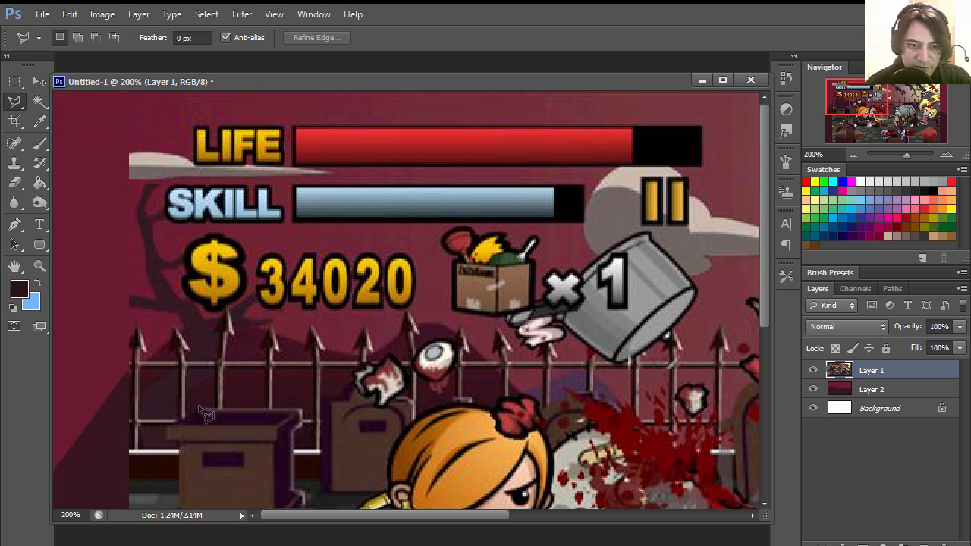
{"action": "left_click", "coordinate": [190, 452]}
{"action": "left_click", "coordinate": [179, 409]}
{"action": "left_click", "coordinate": [184, 392]}
{"action": "left_click", "coordinate": [214, 375]}
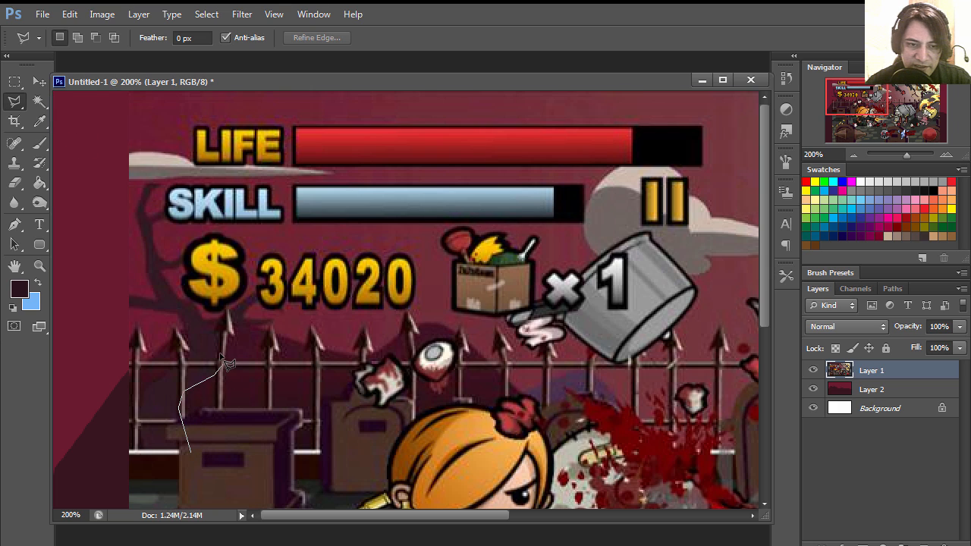
{"action": "left_click", "coordinate": [217, 330]}
{"action": "left_click", "coordinate": [261, 327]}
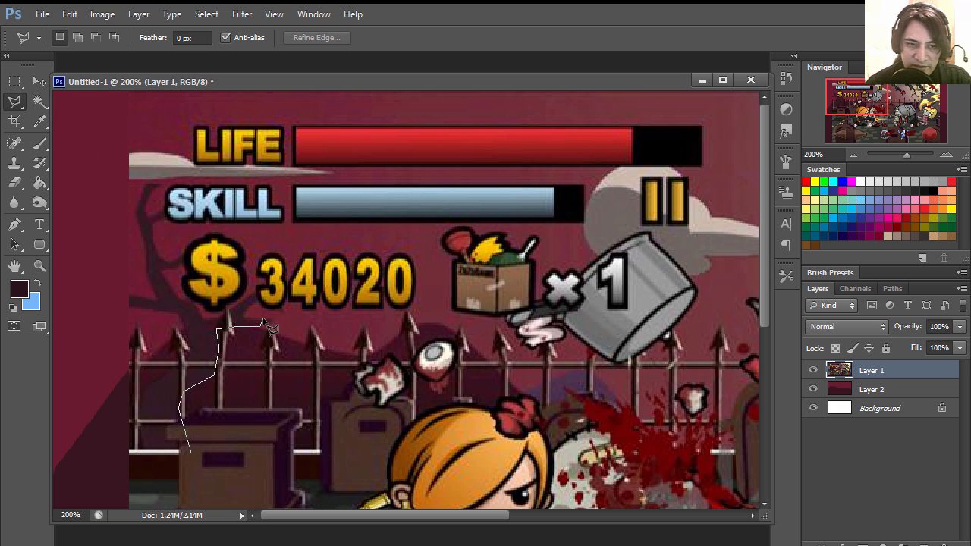
{"action": "left_click", "coordinate": [243, 314]}
{"action": "left_click", "coordinate": [272, 301]}
{"action": "left_click", "coordinate": [290, 321]}
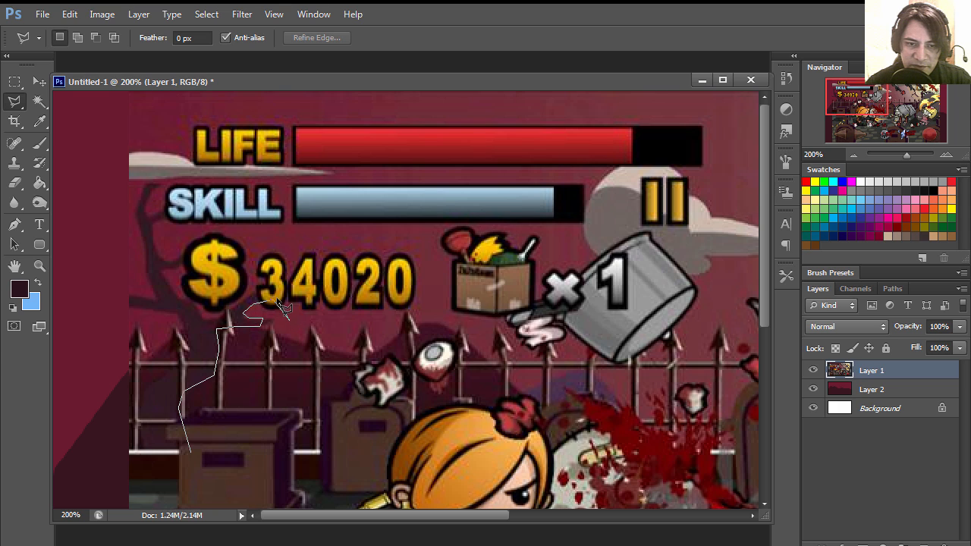
{"action": "left_click", "coordinate": [278, 291]}
{"action": "left_click", "coordinate": [324, 262]}
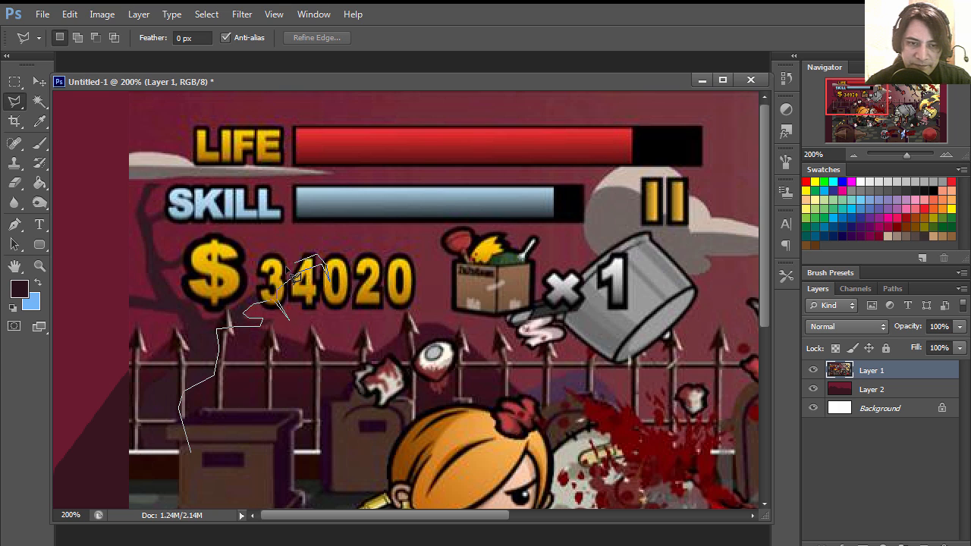
{"action": "left_click", "coordinate": [180, 289]}
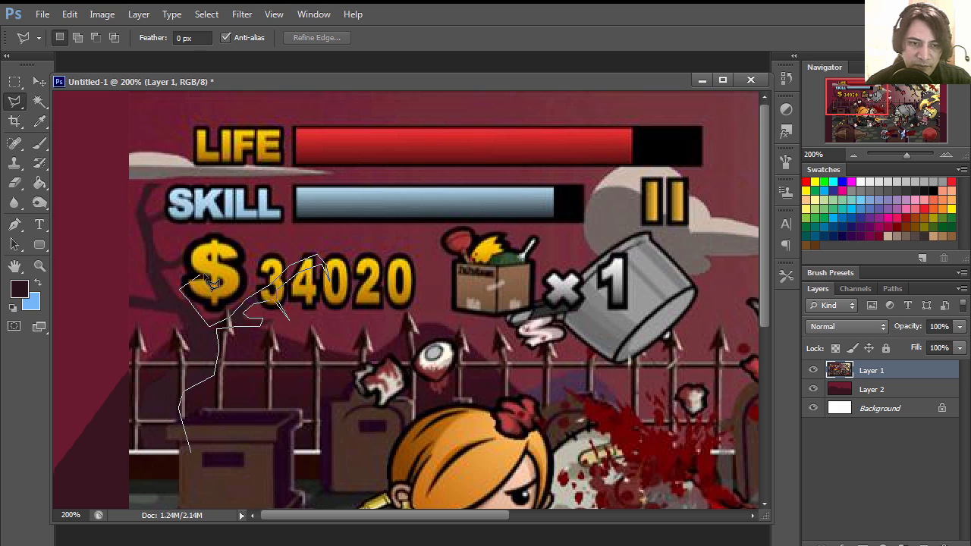
{"action": "left_click", "coordinate": [207, 276]}
{"action": "left_click", "coordinate": [220, 297]}
{"action": "left_click", "coordinate": [209, 270]}
{"action": "left_click", "coordinate": [175, 278]}
{"action": "left_click", "coordinate": [165, 250]}
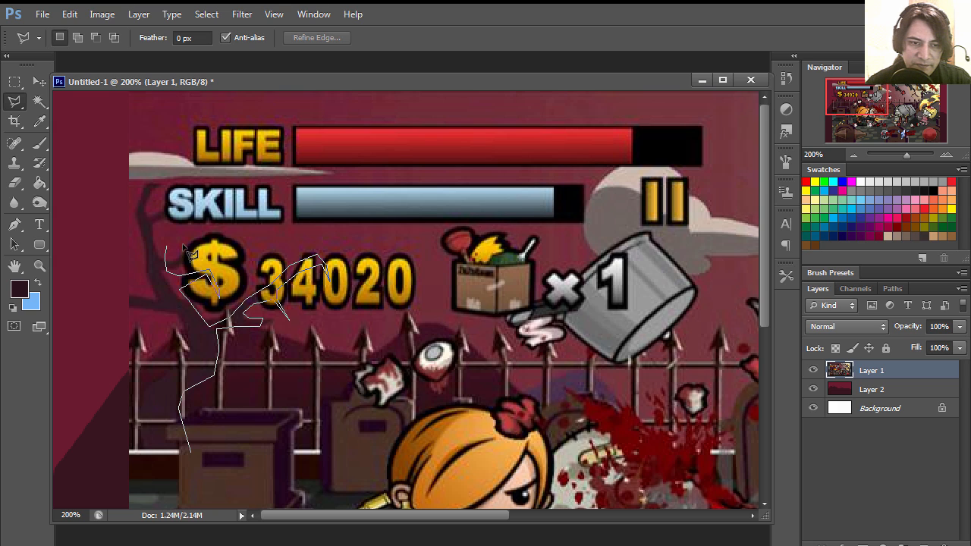
{"action": "left_click", "coordinate": [192, 242]}
{"action": "left_click", "coordinate": [201, 253]}
{"action": "left_click", "coordinate": [202, 247]}
{"action": "left_click", "coordinate": [192, 236]}
{"action": "left_click", "coordinate": [163, 234]}
{"action": "left_click", "coordinate": [156, 218]}
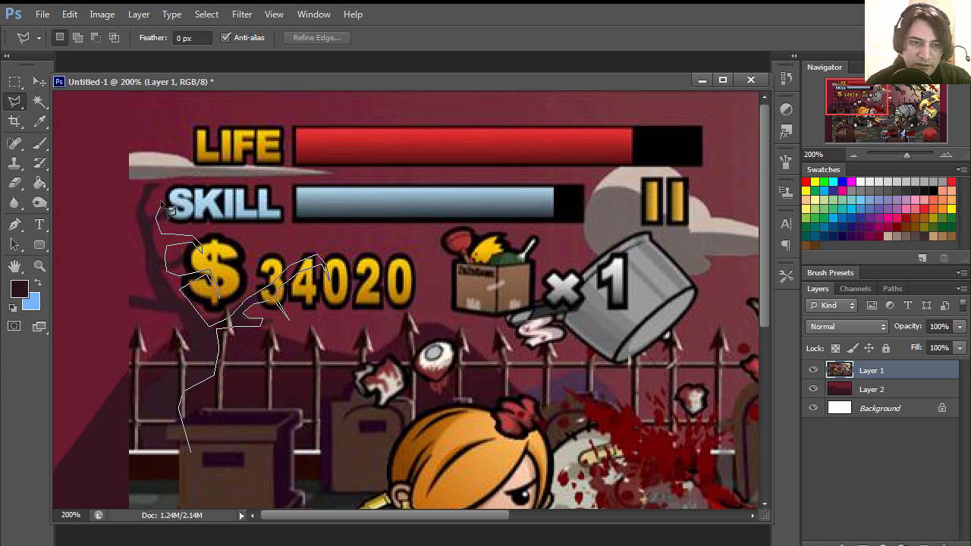
{"action": "left_click", "coordinate": [160, 196]}
{"action": "left_click", "coordinate": [150, 182]}
{"action": "left_click", "coordinate": [119, 182]}
{"action": "left_click", "coordinate": [108, 204]}
{"action": "left_click", "coordinate": [121, 191]}
{"action": "left_click", "coordinate": [139, 194]}
{"action": "left_click", "coordinate": [146, 205]}
{"action": "left_click", "coordinate": [145, 222]}
{"action": "left_click", "coordinate": [122, 225]}
{"action": "left_click", "coordinate": [99, 246]}
{"action": "left_click", "coordinate": [92, 272]}
{"action": "left_click", "coordinate": [123, 240]}
{"action": "left_click", "coordinate": [131, 246]}
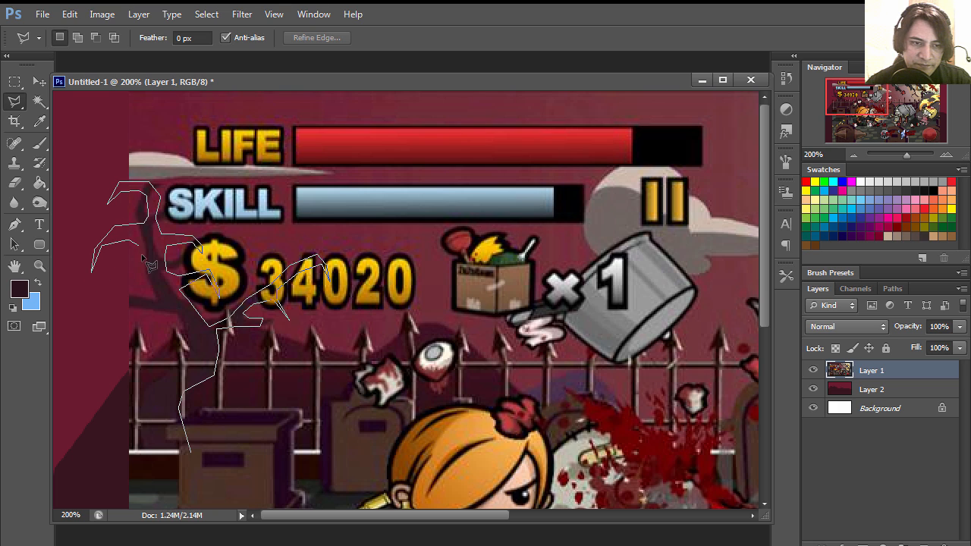
{"action": "left_click", "coordinate": [135, 282]}
{"action": "left_click", "coordinate": [159, 291]}
{"action": "left_click", "coordinate": [131, 292]}
{"action": "left_click", "coordinate": [97, 311]}
{"action": "left_click", "coordinate": [86, 350]}
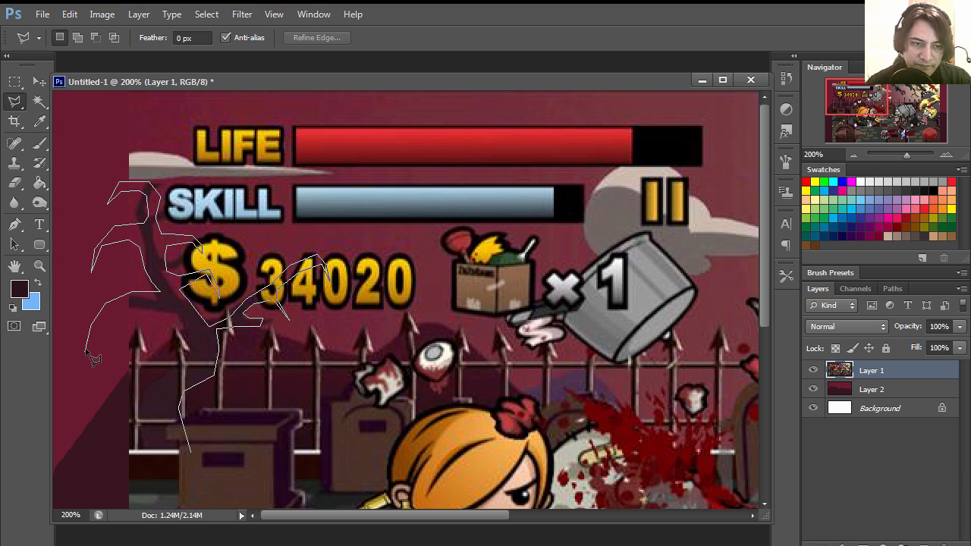
{"action": "left_click", "coordinate": [114, 314]}
{"action": "left_click", "coordinate": [119, 353]}
{"action": "left_click", "coordinate": [129, 302]}
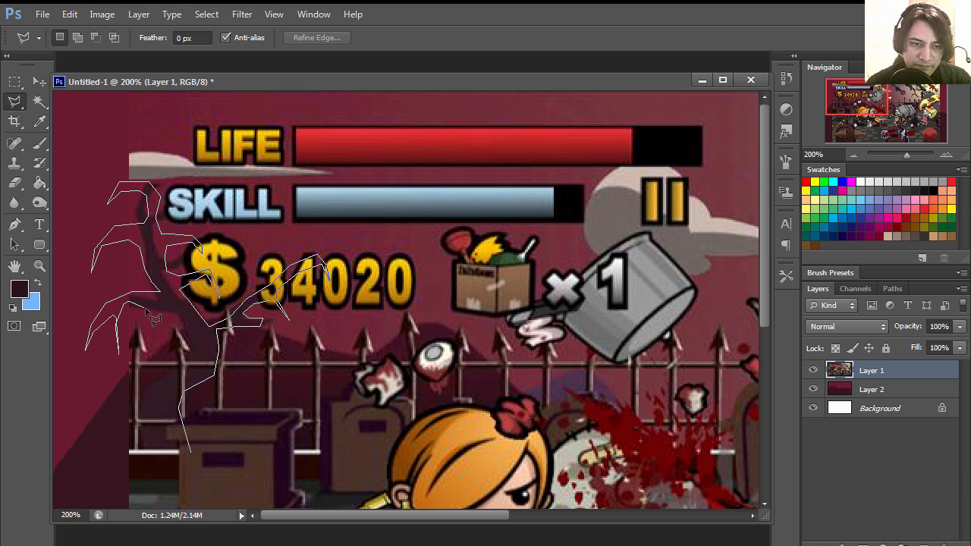
{"action": "left_click", "coordinate": [158, 309]}
{"action": "left_click", "coordinate": [179, 325]}
{"action": "left_click", "coordinate": [186, 346]}
{"action": "left_click", "coordinate": [141, 379]}
{"action": "left_click", "coordinate": [142, 460]}
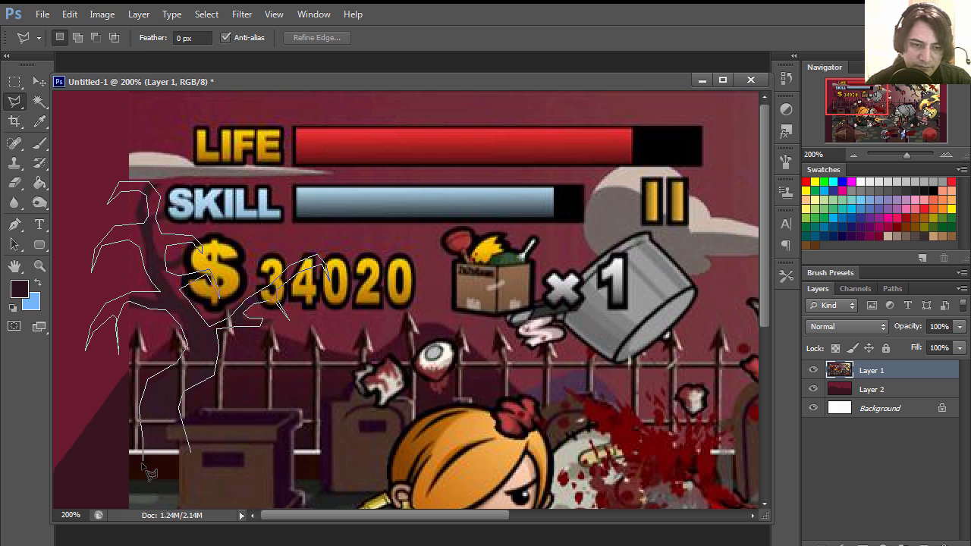
{"action": "double_click", "coordinate": [192, 469]}
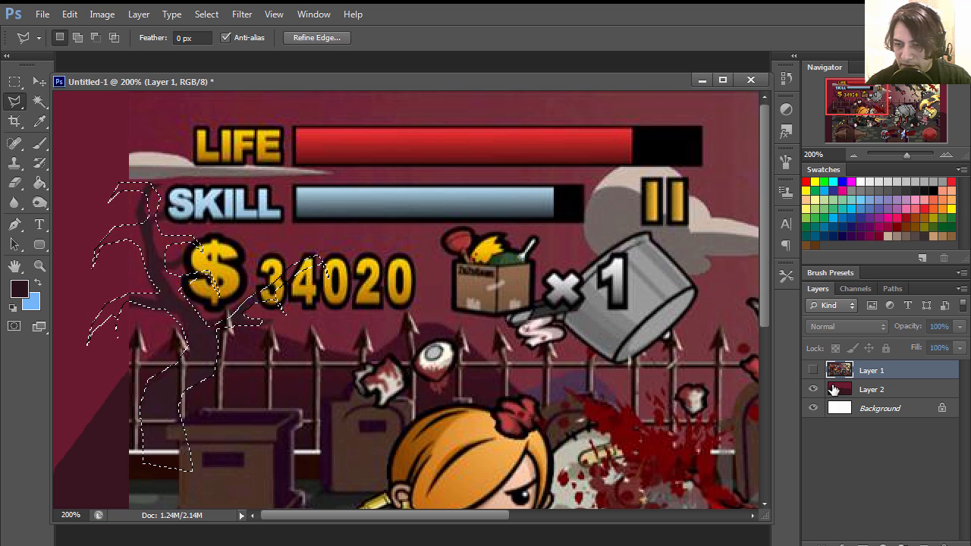
Fill the tree selection on Layer 2 with the dark foreground color while Layer 1 is hidden, clearing the selection when done.
{"action": "left_click", "coordinate": [813, 370]}
{"action": "left_click", "coordinate": [853, 389]}
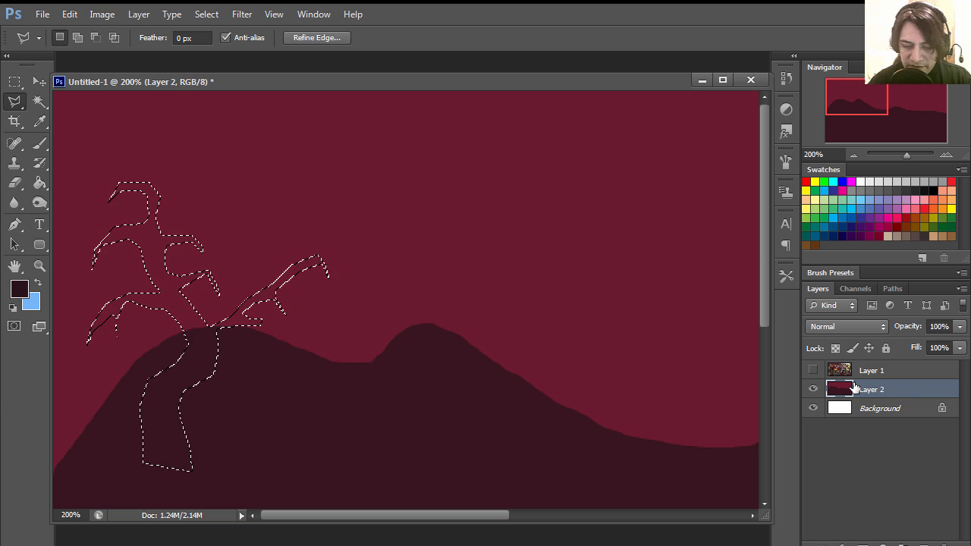
{"action": "key", "text": "shift+F5"}
{"action": "key", "text": "Return"}
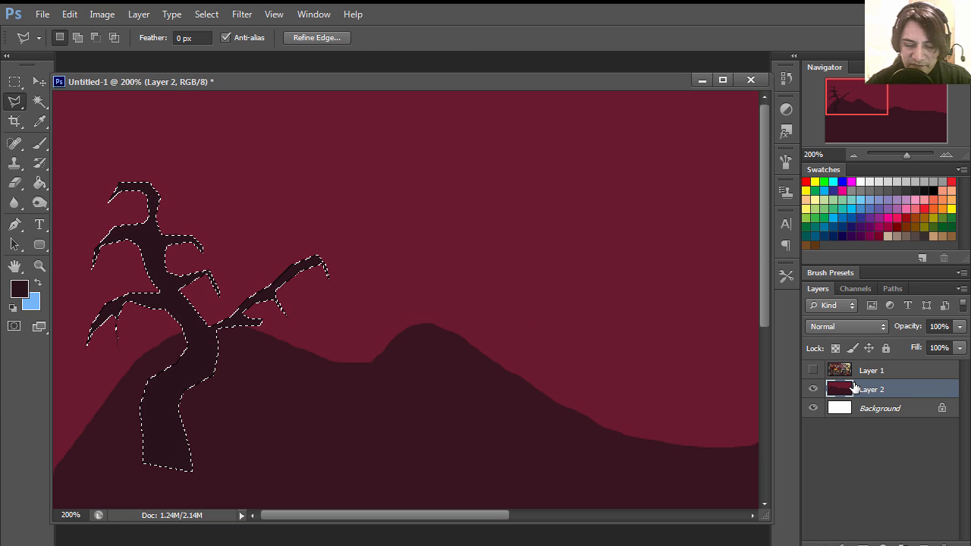
{"action": "key", "text": "ctrl+d"}
Reselect the tree outline and move only the selection to the dip between the hills near the canvas's middle.
{"action": "left_click", "coordinate": [39, 266]}
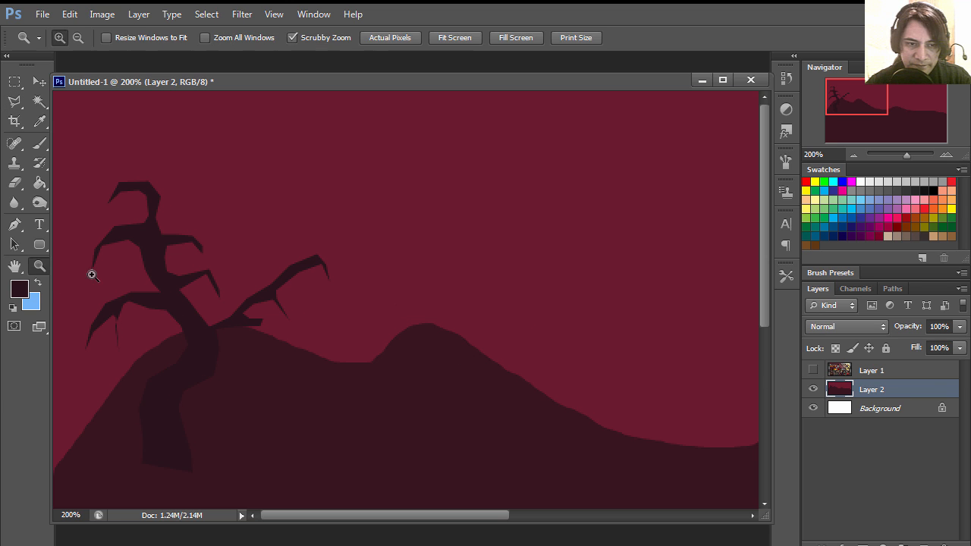
{"action": "left_click", "coordinate": [384, 312], "text": "alt"}
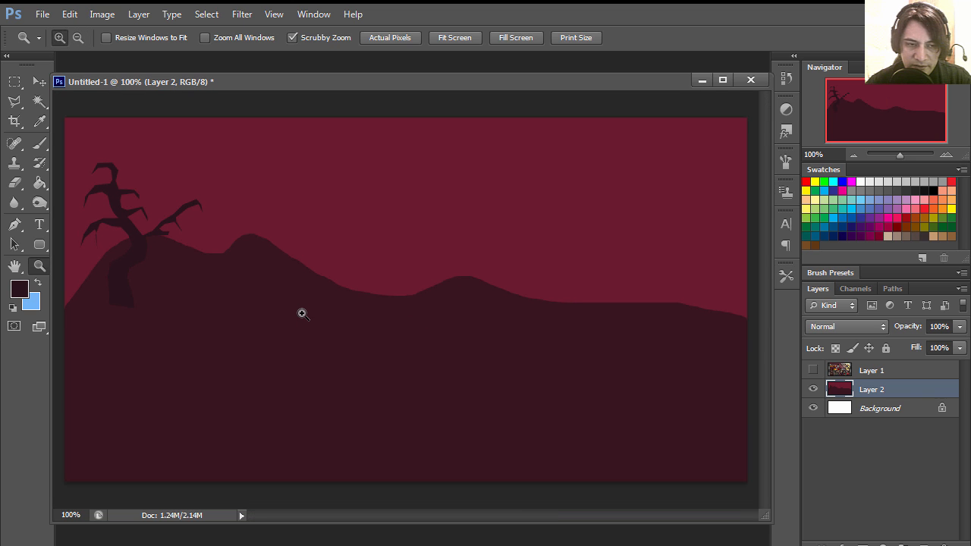
{"action": "key", "text": "ctrl+shift+d"}
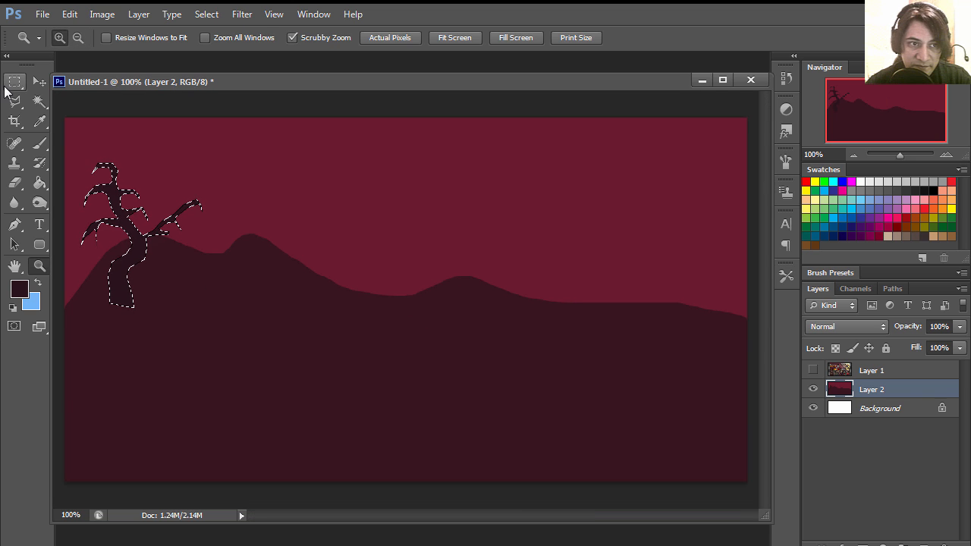
{"action": "left_click", "coordinate": [14, 81]}
{"action": "left_click_drag", "start_coordinate": [132, 307], "coordinate": [383, 330]}
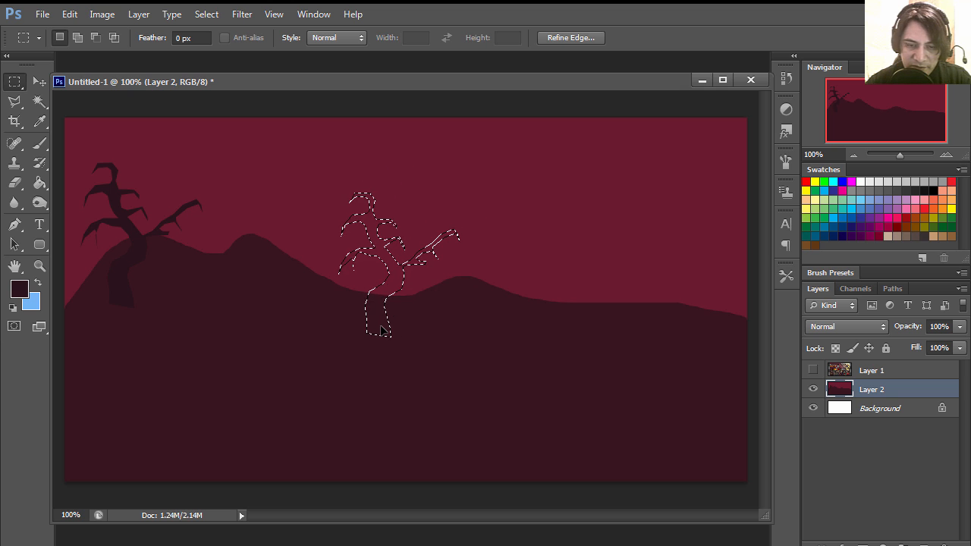
Transform the selection outline, mirroring it horizontally at about 82% width and 88% height, standing in the dip between the hills.
{"action": "right_click", "coordinate": [391, 264]}
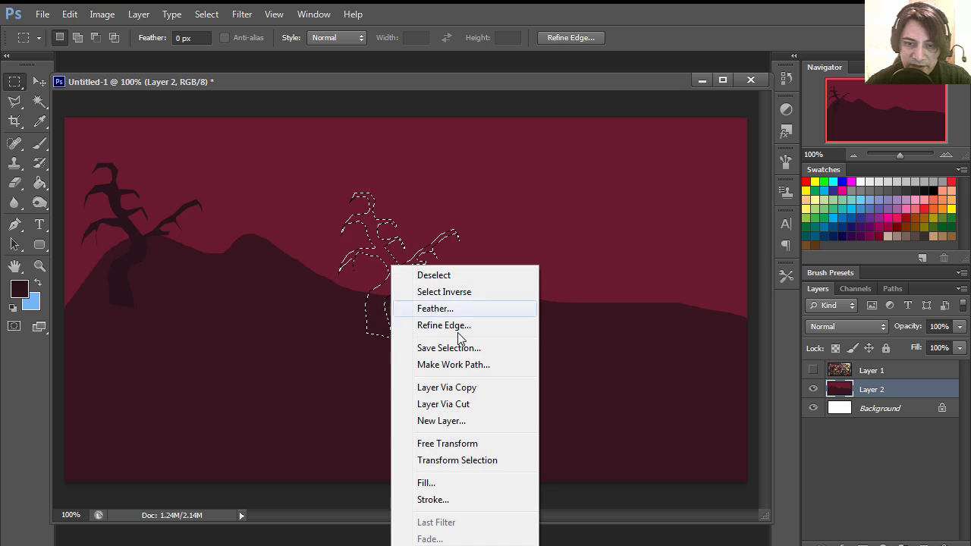
{"action": "left_click", "coordinate": [485, 461]}
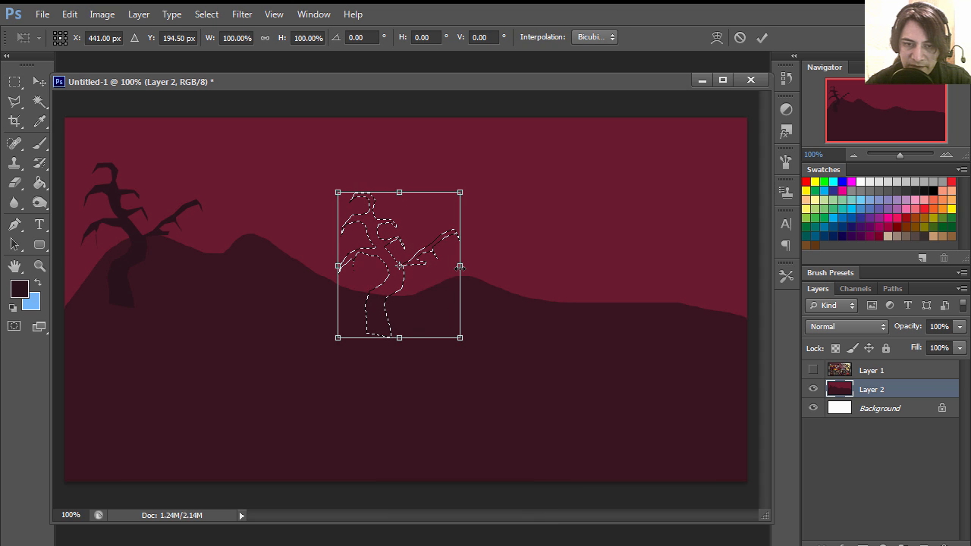
{"action": "left_click_drag", "start_coordinate": [460, 266], "coordinate": [255, 266]}
{"action": "left_click_drag", "start_coordinate": [325, 303], "coordinate": [398, 287]}
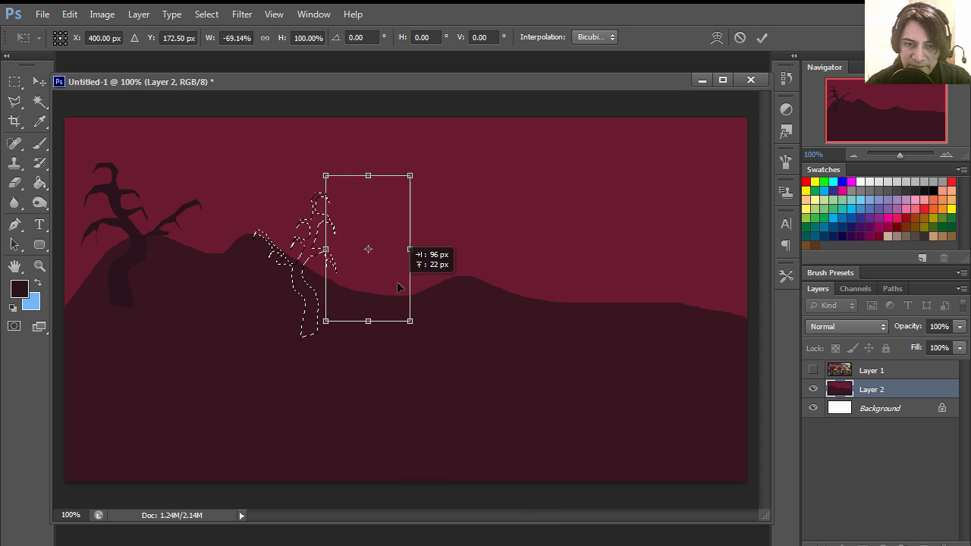
{"action": "left_click_drag", "start_coordinate": [409, 176], "coordinate": [427, 196]}
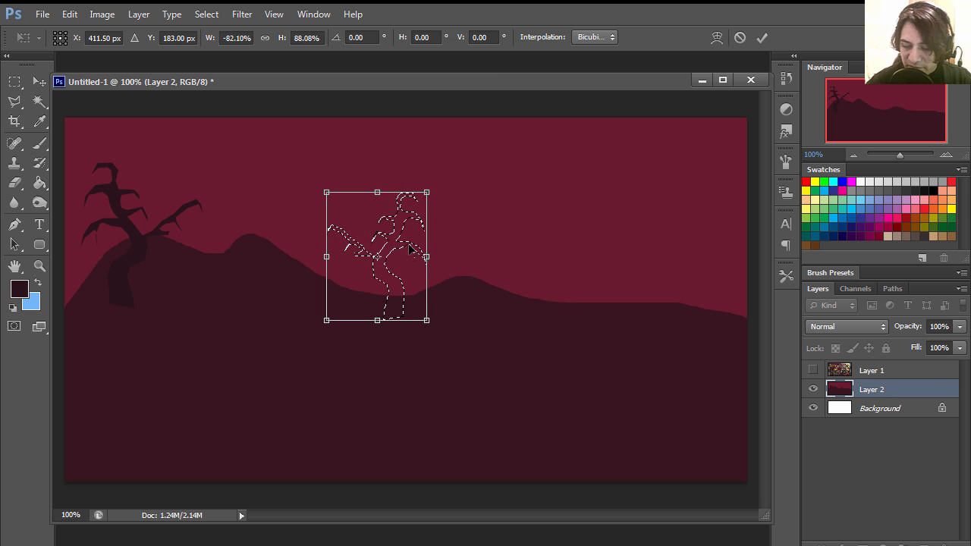
{"action": "key", "text": "Return"}
Fill the mirrored tree selection with the dark foreground color and deselect it.
{"action": "key", "text": "shift+BackSpace"}
{"action": "key", "text": "Return"}
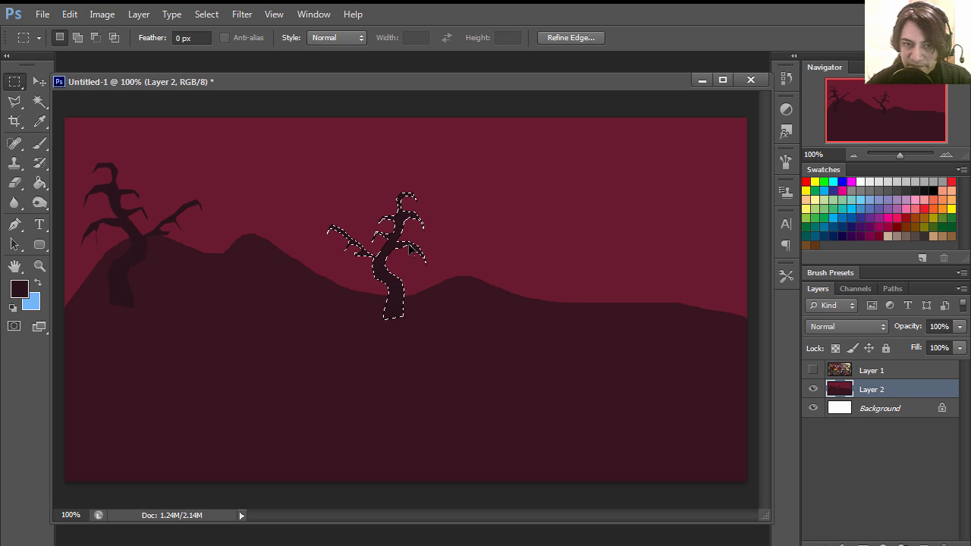
{"action": "key", "text": "ctrl+d"}
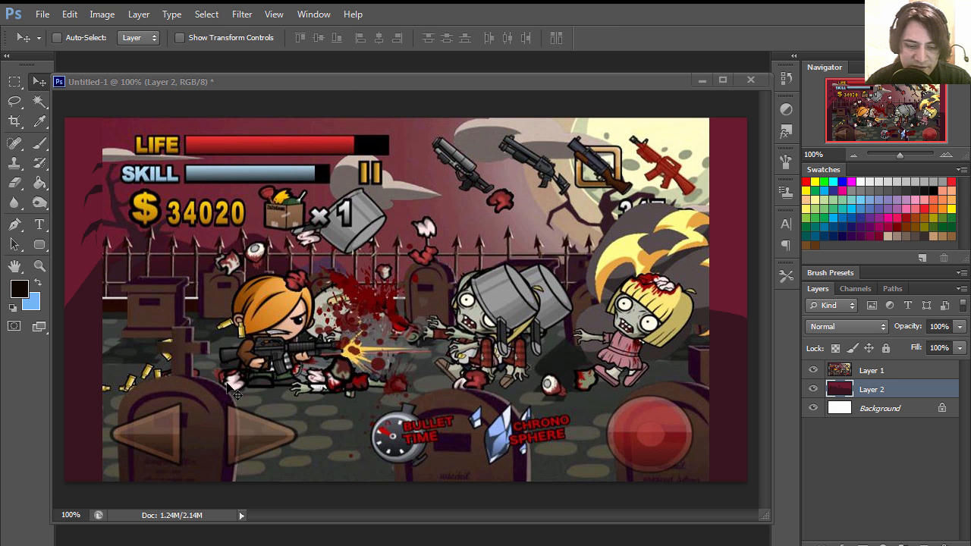
Outline the reference picture's leftmost fence spike with the Polygonal Lasso, arrowhead and post included, and add a new layer above Layer 2.
{"action": "left_click", "coordinate": [158, 315]}
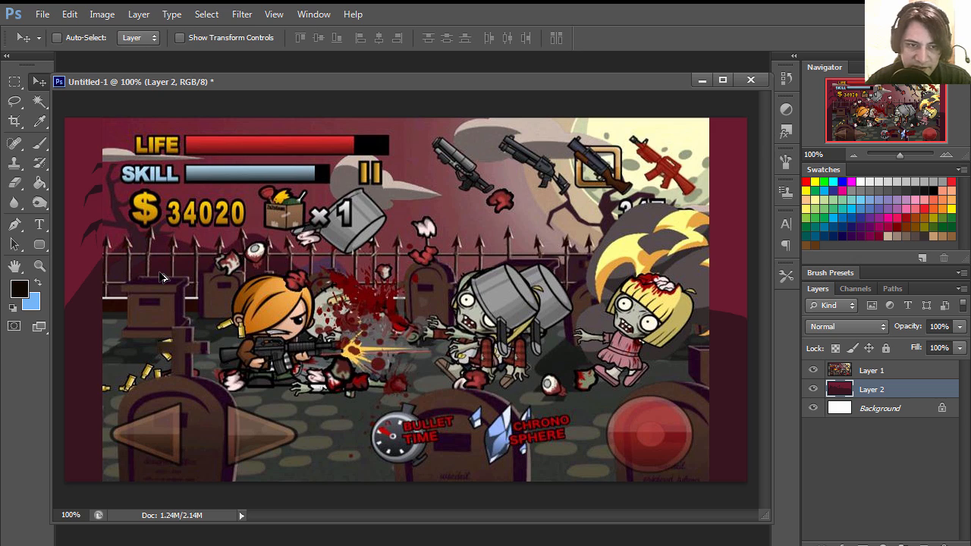
{"action": "key", "text": "z"}
{"action": "left_click_drag", "start_coordinate": [161, 277], "coordinate": [258, 293]}
{"action": "left_click", "coordinate": [258, 293]}
{"action": "left_click_drag", "start_coordinate": [245, 332], "coordinate": [324, 295]}
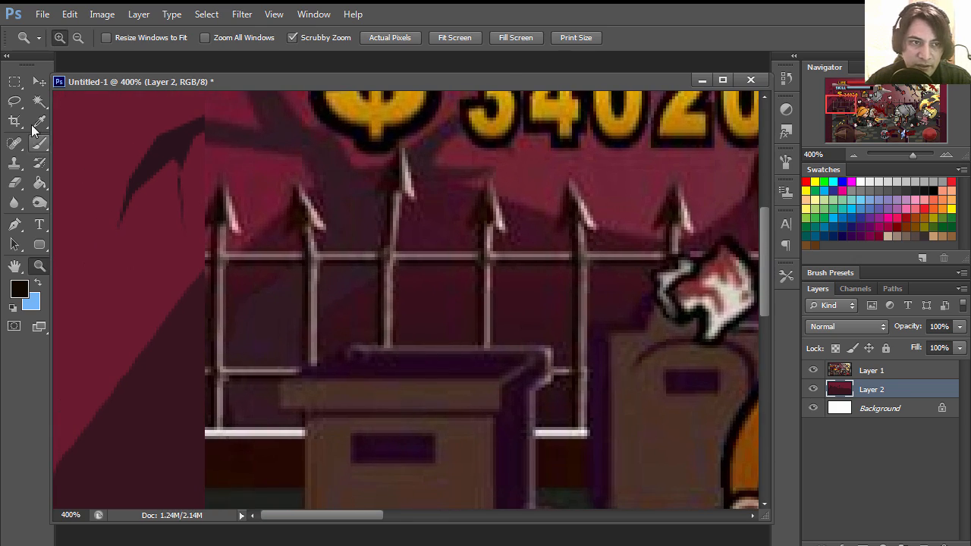
{"action": "left_click", "coordinate": [18, 102]}
{"action": "left_click_drag", "start_coordinate": [20, 107], "coordinate": [69, 113]}
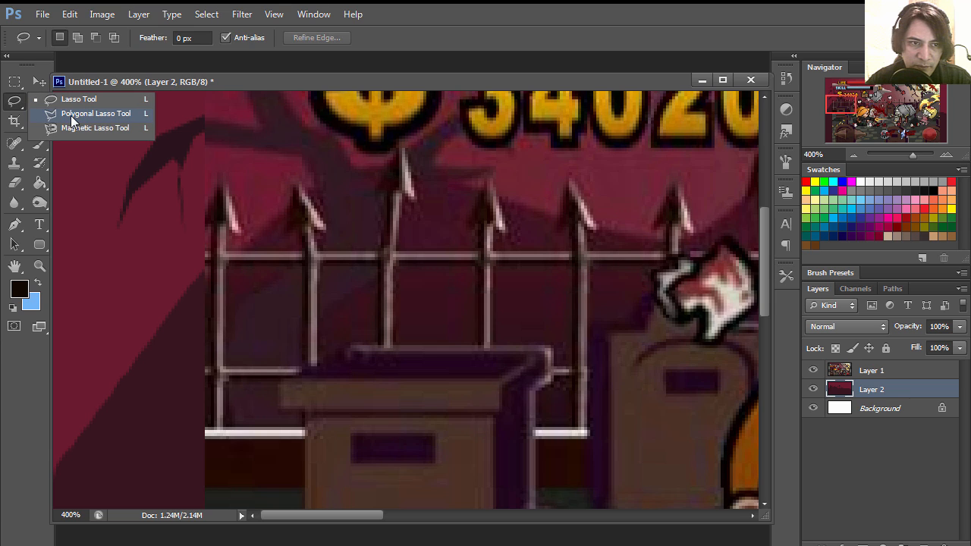
{"action": "left_click", "coordinate": [71, 115]}
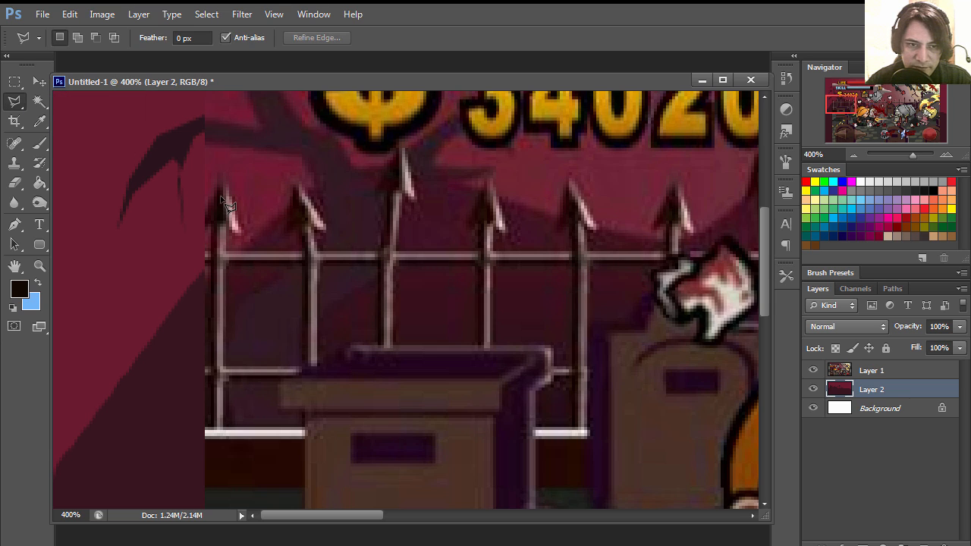
{"action": "left_click", "coordinate": [223, 173]}
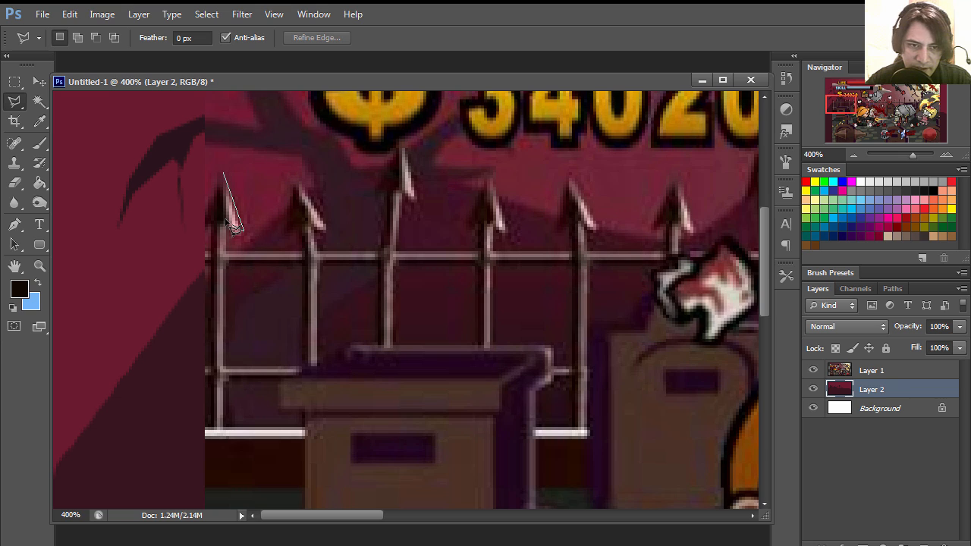
{"action": "left_click", "coordinate": [225, 221]}
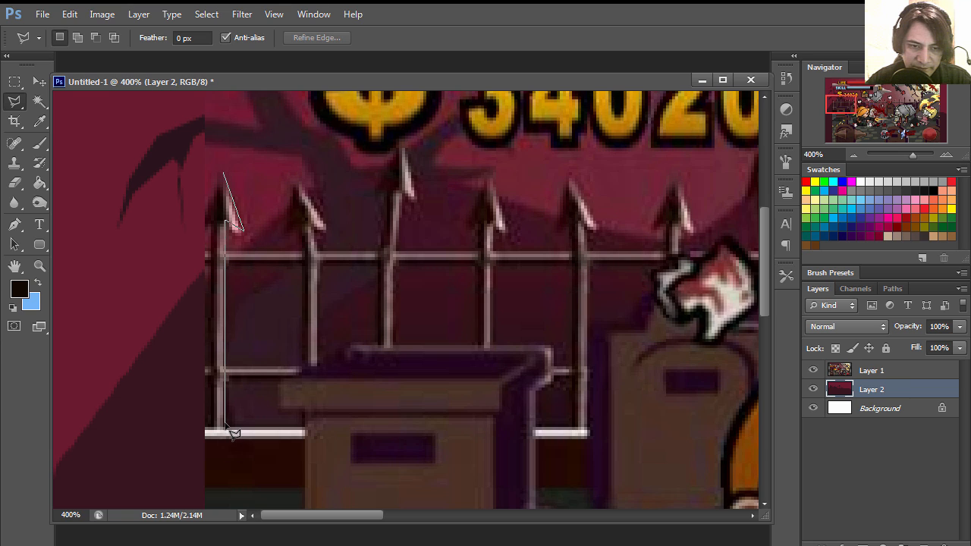
{"action": "left_click", "coordinate": [224, 429]}
{"action": "left_click", "coordinate": [213, 430]}
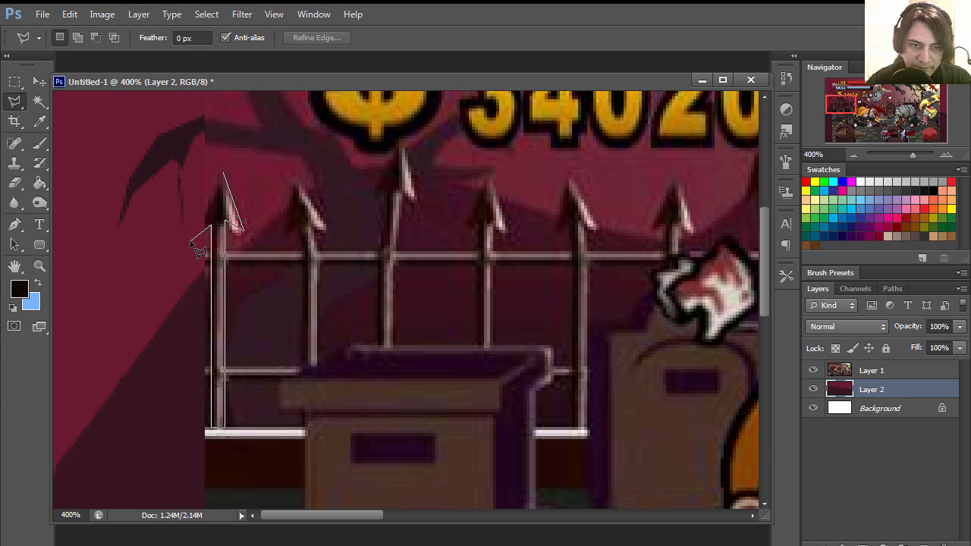
{"action": "left_click", "coordinate": [229, 179]}
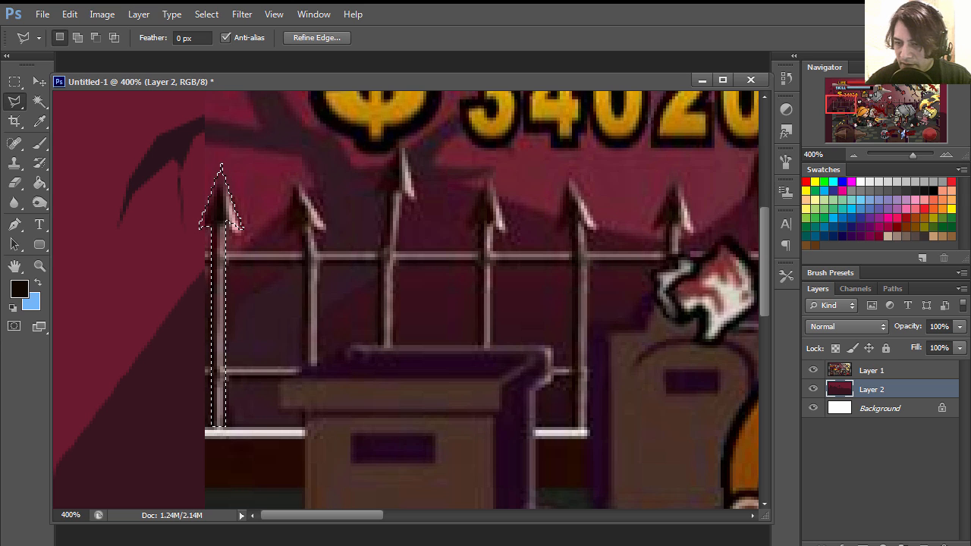
{"action": "left_click", "coordinate": [923, 543]}
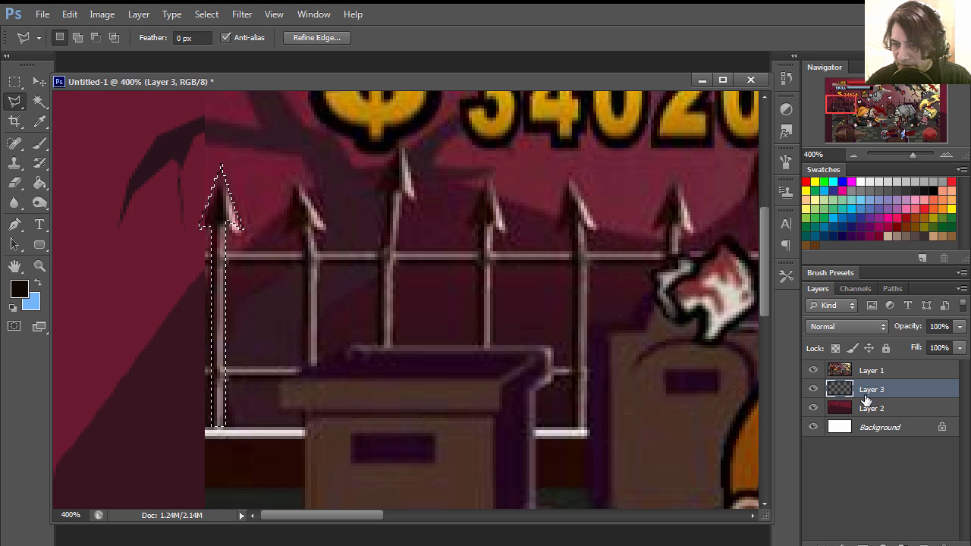
Rename the new Layer 3 as "fence".
{"action": "double_click", "coordinate": [865, 389]}
{"action": "key", "text": "BackSpace"}
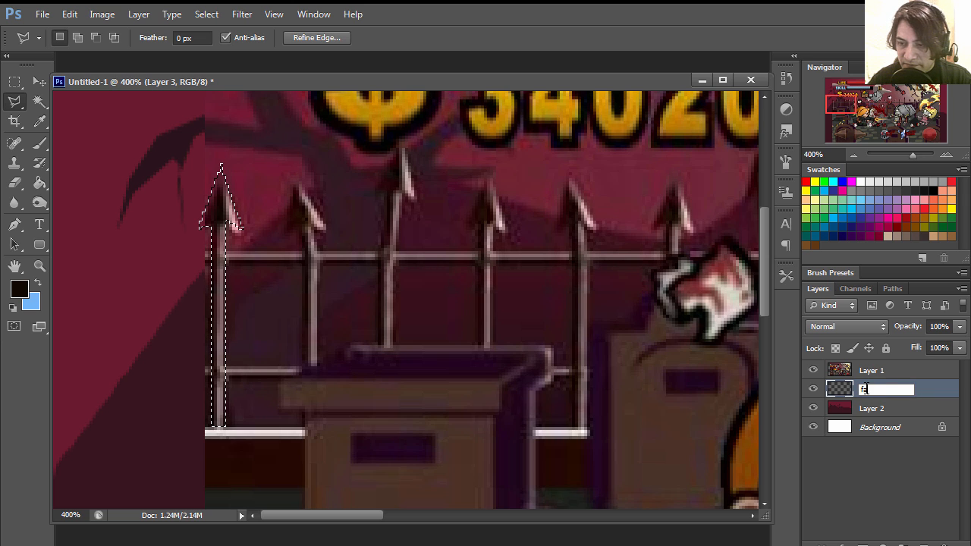
{"action": "type", "text": "fence"}
{"action": "key", "text": "Return"}
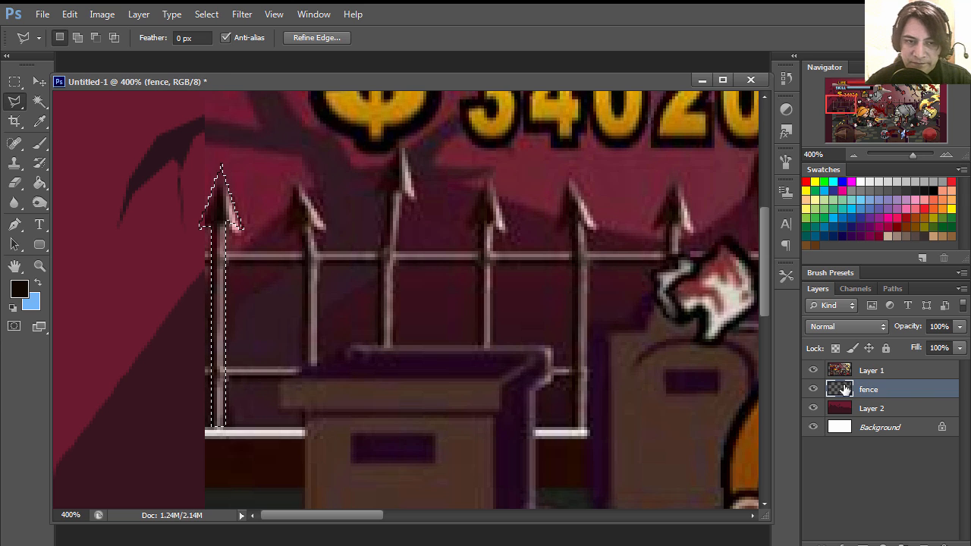
Hide the reference picture's layer, fill the first spike selection with the near-black foreground color and deselect it.
{"action": "left_click", "coordinate": [812, 370]}
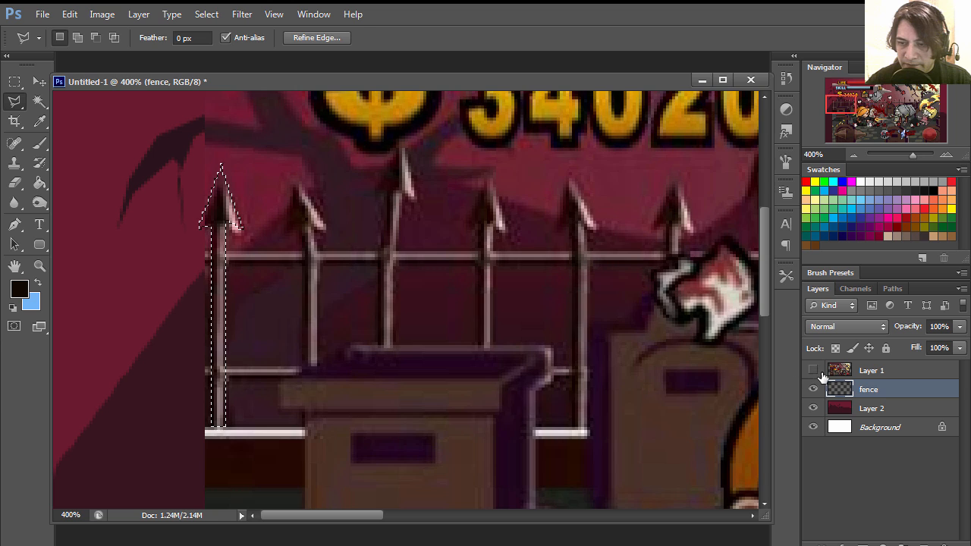
{"action": "key", "text": "shift+F5"}
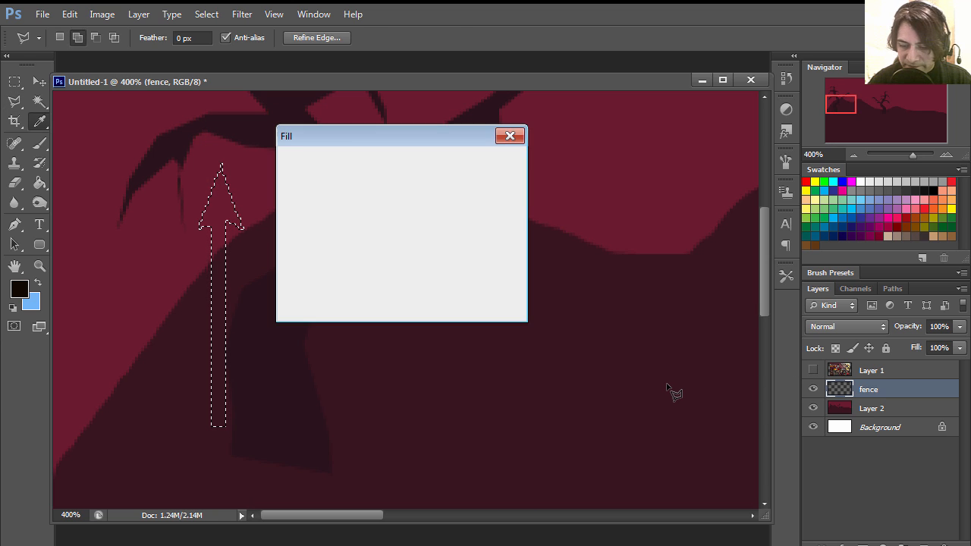
{"action": "key", "text": "Return"}
{"action": "key", "text": "ctrl+d"}
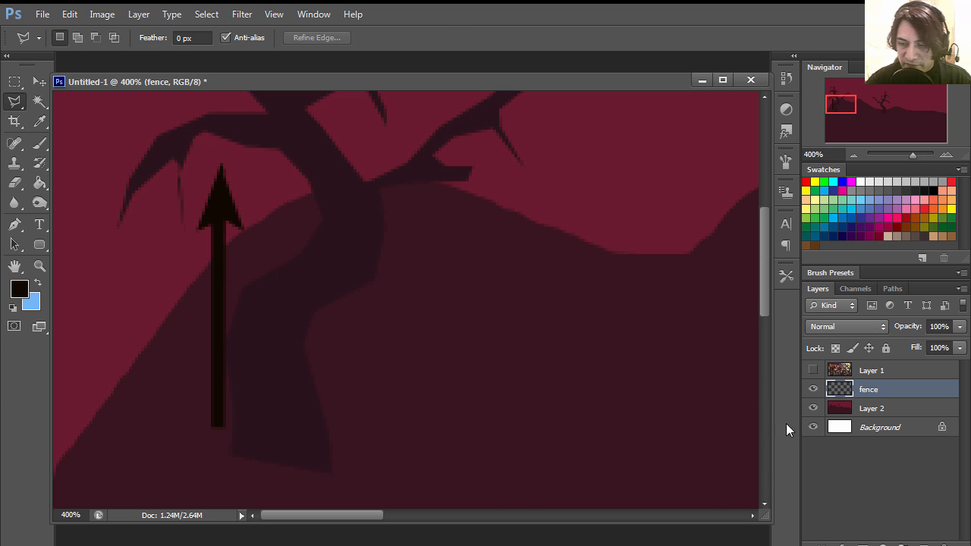
Show the reference picture and outline its second fence spike with the Polygonal Lasso, extending the post down to the bottom rail's level.
{"action": "left_click", "coordinate": [812, 370]}
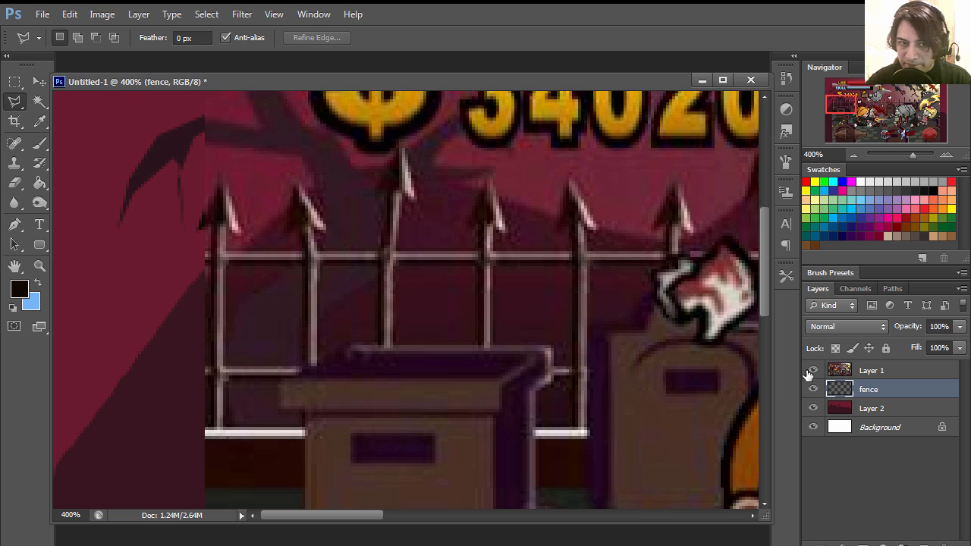
{"action": "left_click", "coordinate": [289, 235]}
{"action": "left_click", "coordinate": [300, 228]}
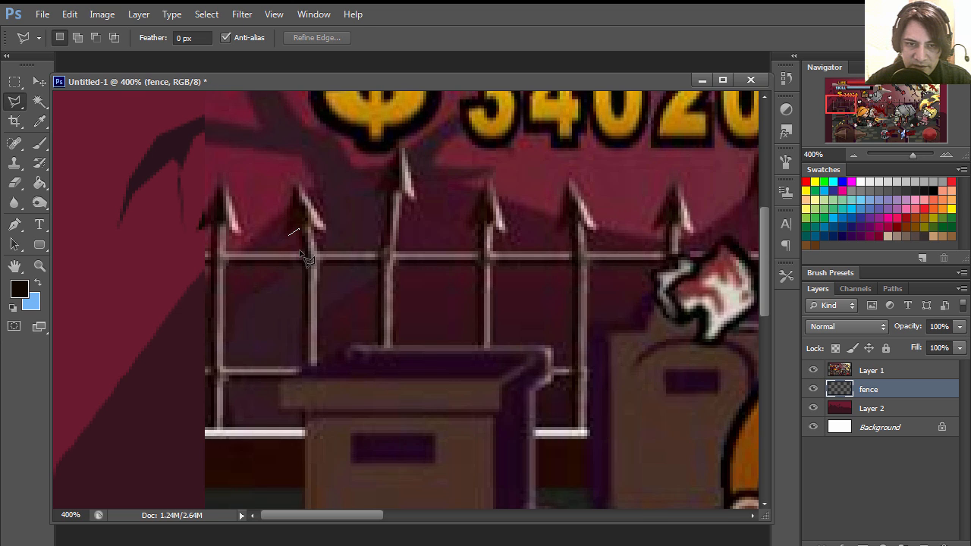
{"action": "left_click", "coordinate": [303, 351]}
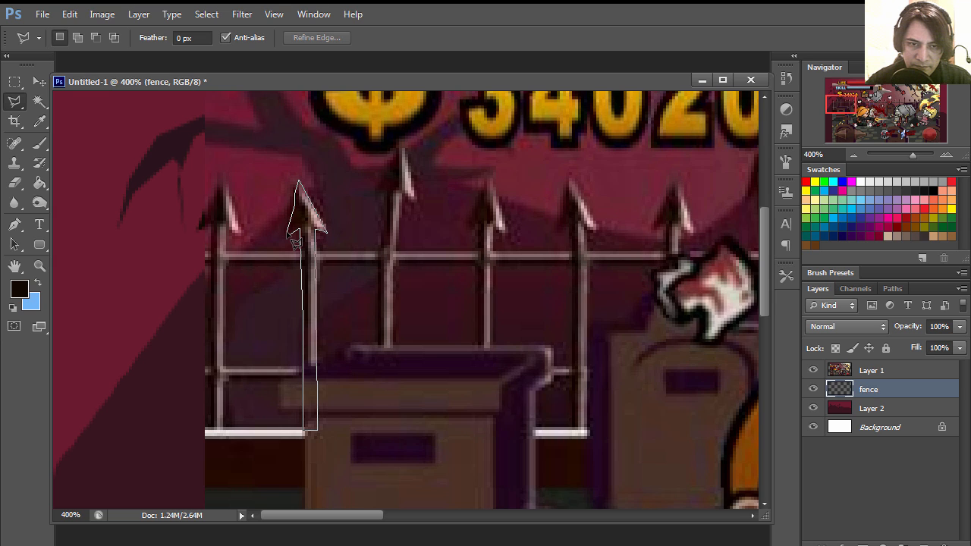
{"action": "left_click", "coordinate": [295, 239]}
Hide the reference picture and fill the second spike selection with the foreground color on the fence layer.
{"action": "key", "text": "shift+F5"}
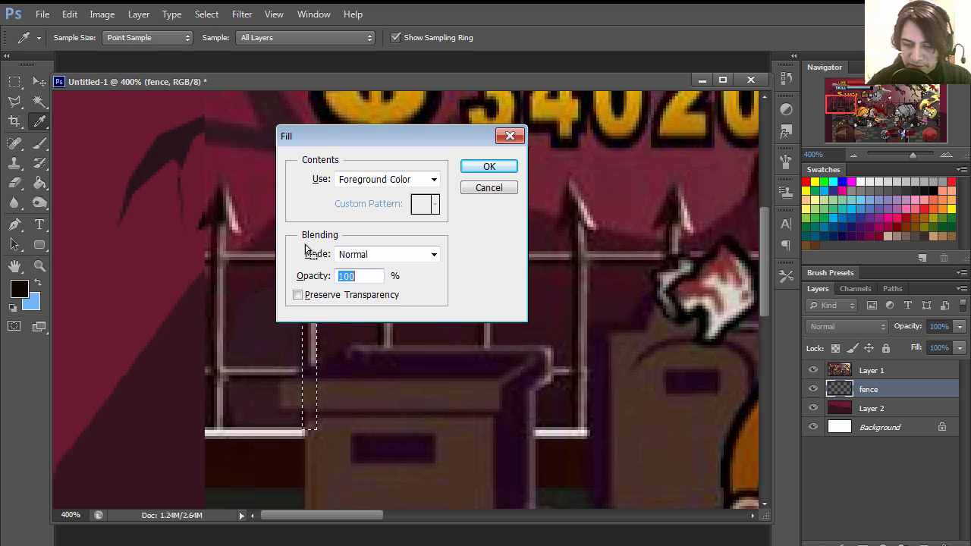
{"action": "left_click", "coordinate": [487, 188]}
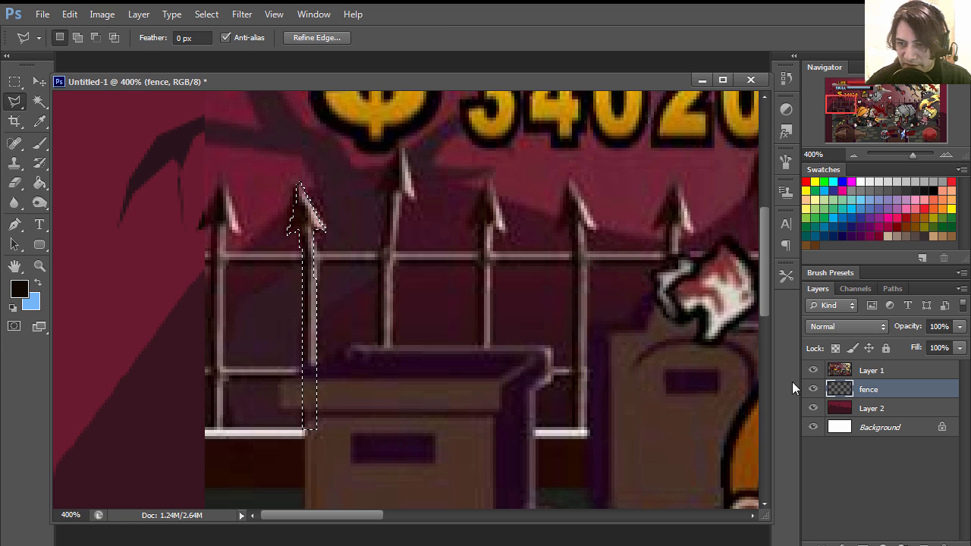
{"action": "left_click", "coordinate": [813, 370]}
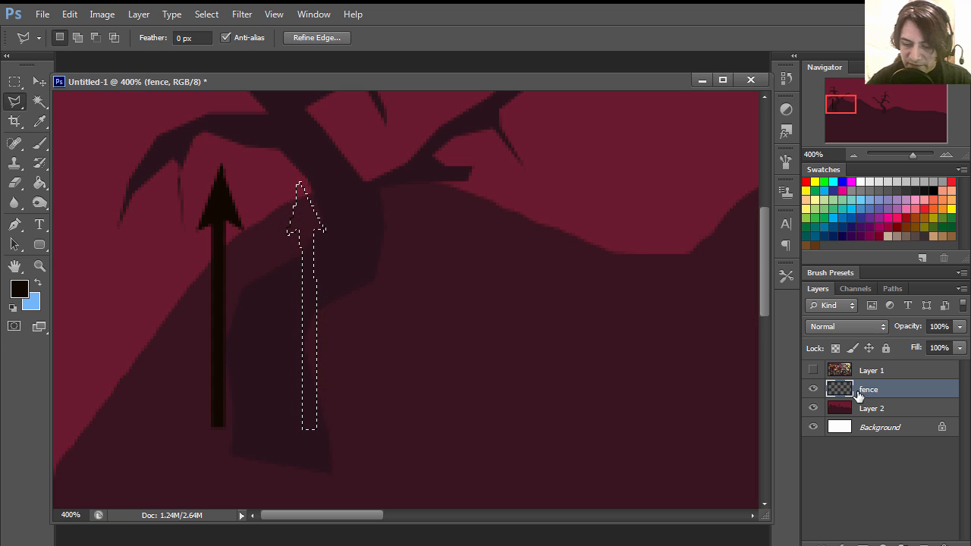
{"action": "key", "text": "shift+F5"}
{"action": "key", "text": "Return"}
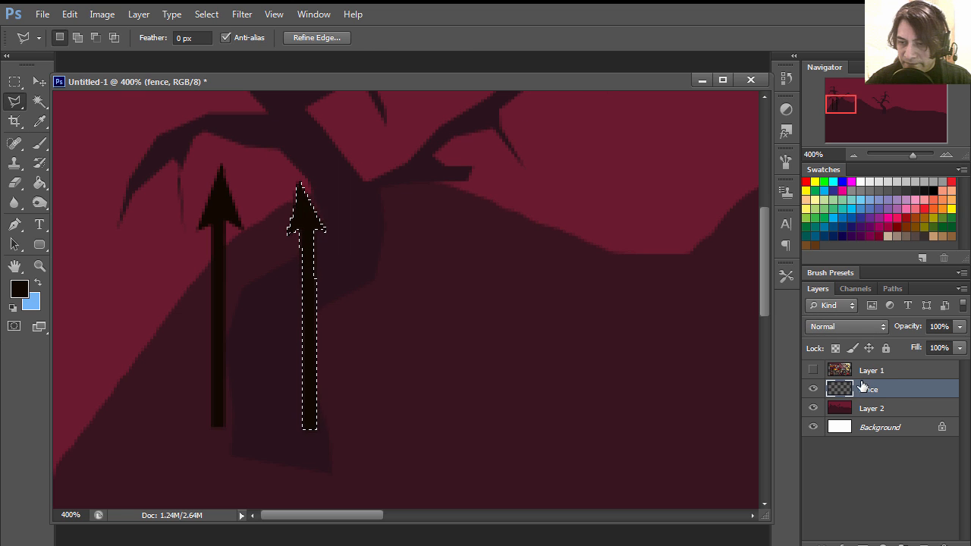
Show the reference picture and outline its taller, slightly tilted third spike with the Polygonal Lasso, from arrowhead to post base.
{"action": "left_click", "coordinate": [813, 370]}
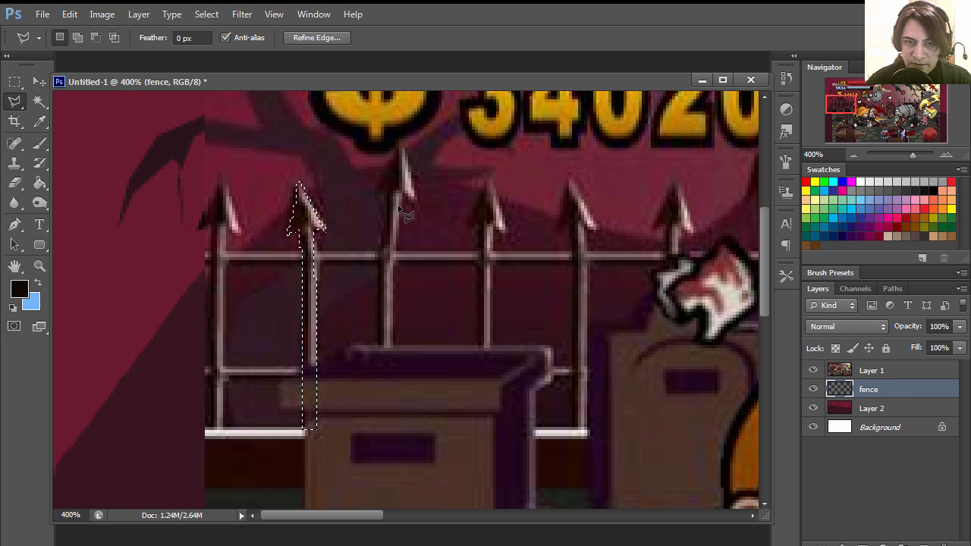
{"action": "left_click", "coordinate": [378, 189]}
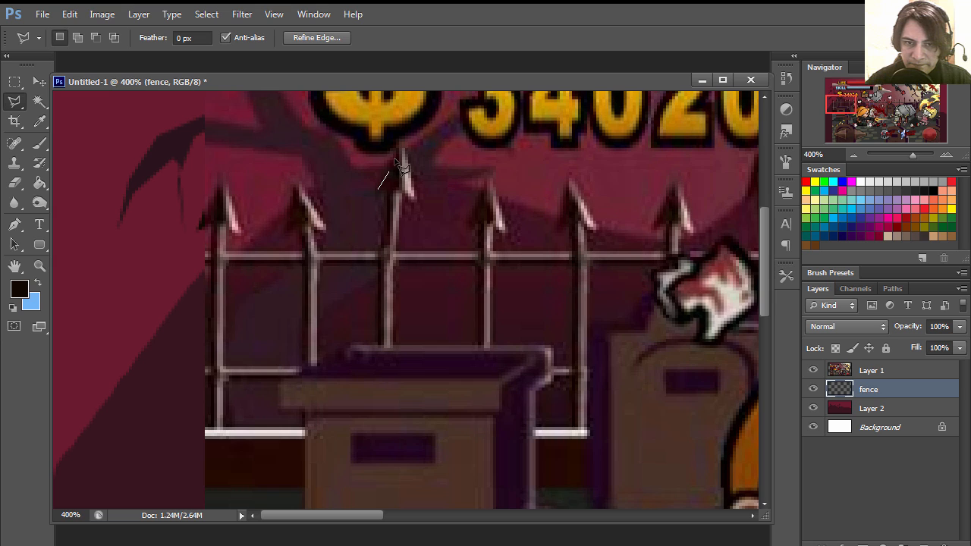
{"action": "left_click", "coordinate": [402, 139]}
{"action": "left_click", "coordinate": [415, 198]}
{"action": "left_click", "coordinate": [396, 195]}
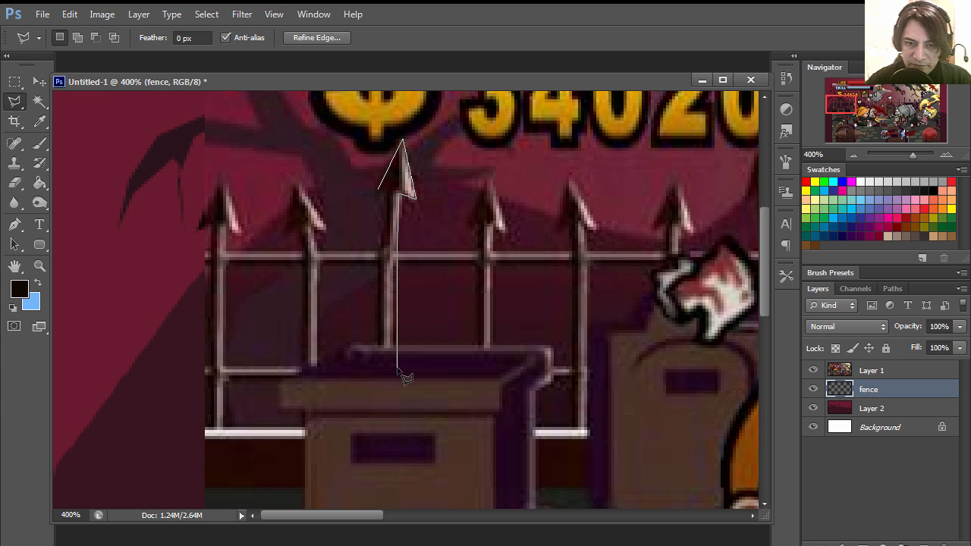
{"action": "left_click", "coordinate": [396, 427]}
{"action": "left_click", "coordinate": [380, 427]}
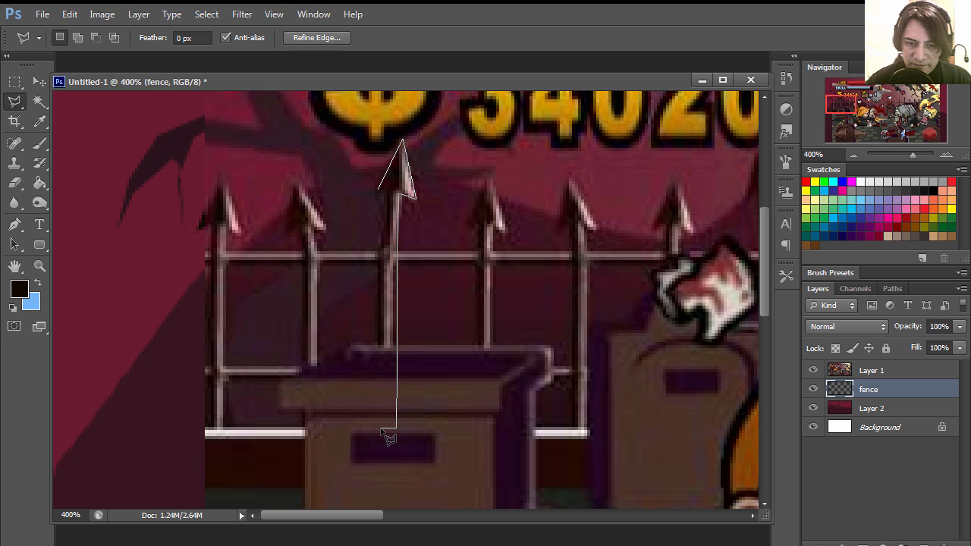
{"action": "left_click", "coordinate": [377, 301]}
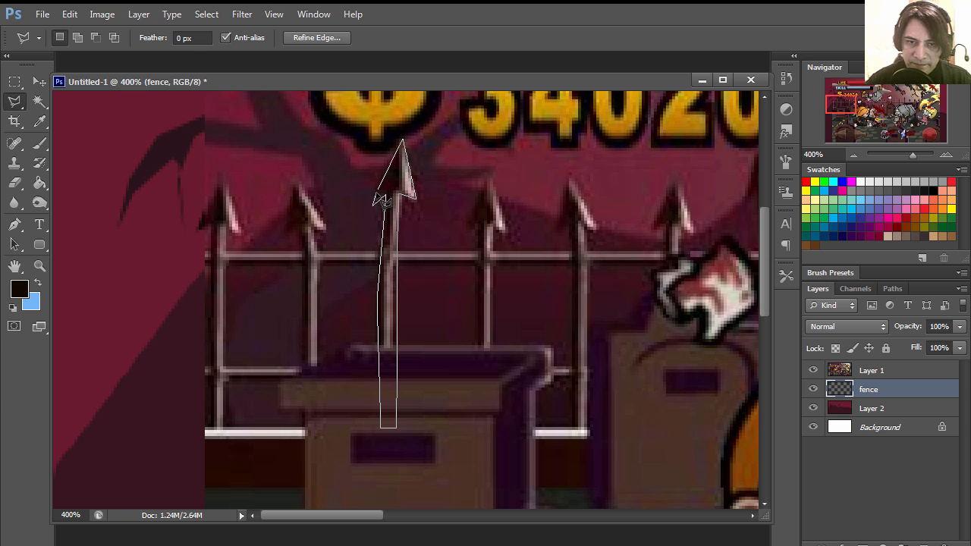
{"action": "double_click", "coordinate": [382, 198]}
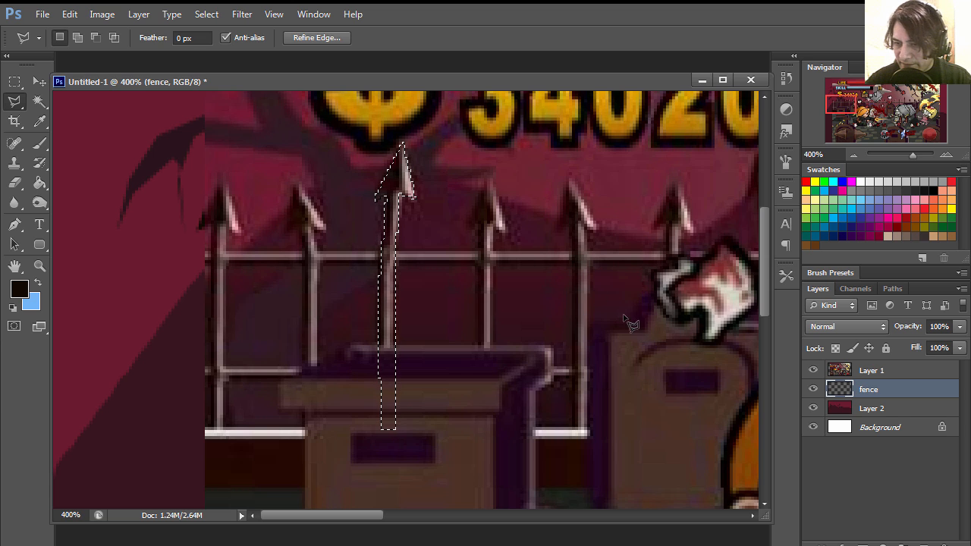
Hide the reference picture, fill the third spike selection with the foreground color and deselect it.
{"action": "left_click", "coordinate": [813, 370]}
{"action": "key", "text": "shift+F5"}
{"action": "key", "text": "Return"}
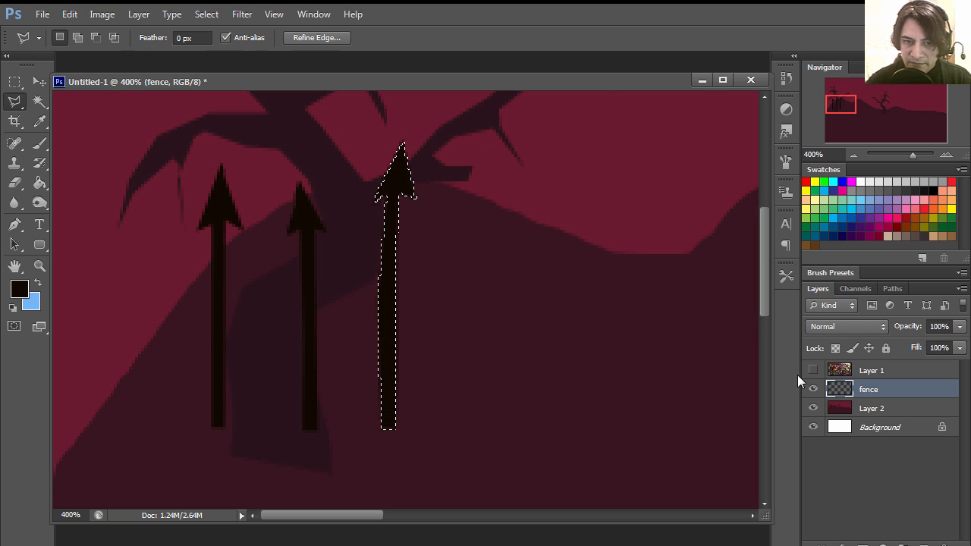
{"action": "key", "text": "ctrl+d"}
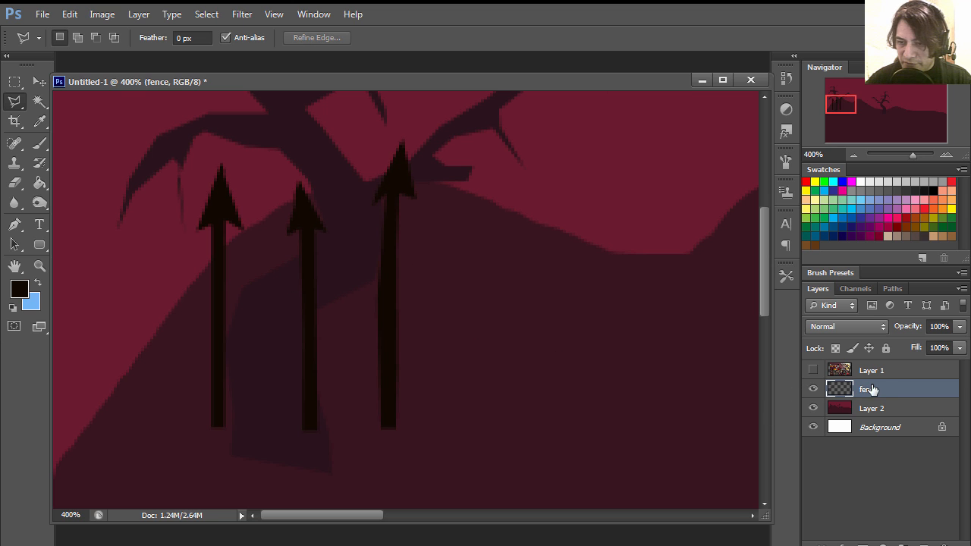
Show the reference picture and outline its upper horizontal rail as a thin strip reaching slightly beyond both sides of the three spikes.
{"action": "left_click", "coordinate": [813, 370]}
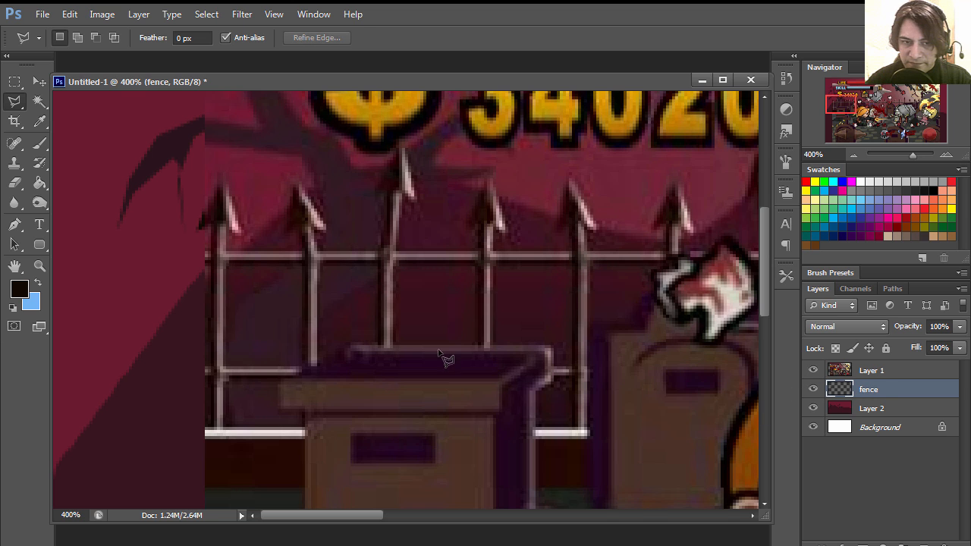
{"action": "left_click", "coordinate": [206, 250]}
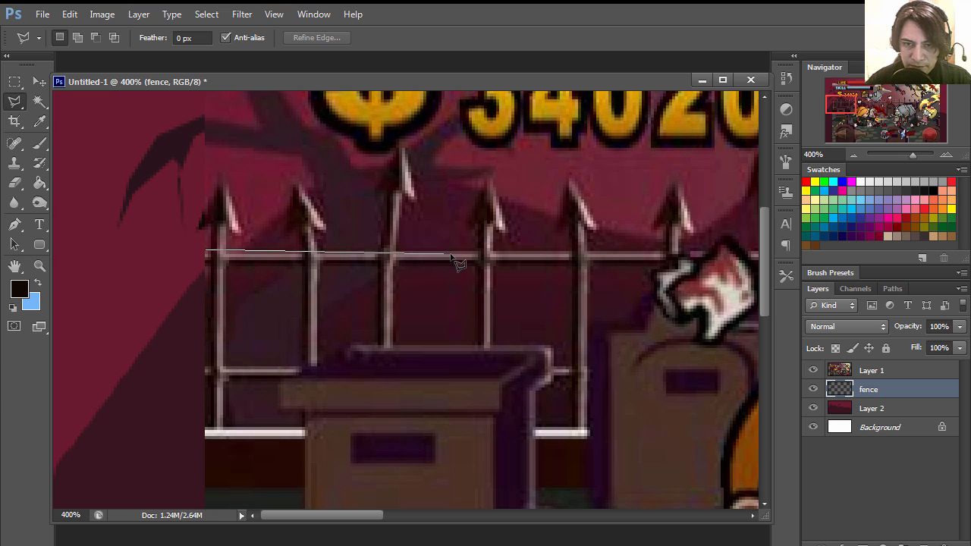
{"action": "left_click", "coordinate": [477, 251]}
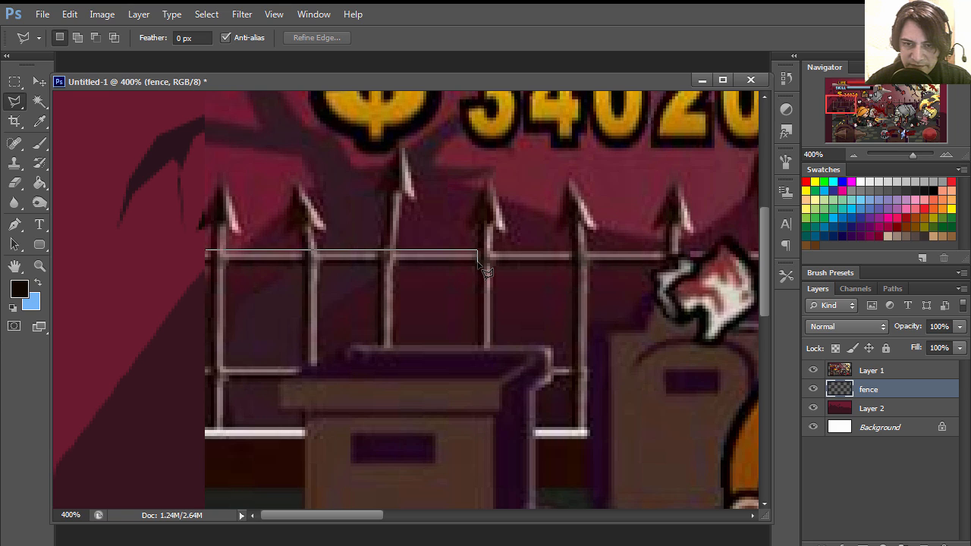
{"action": "left_click", "coordinate": [476, 261]}
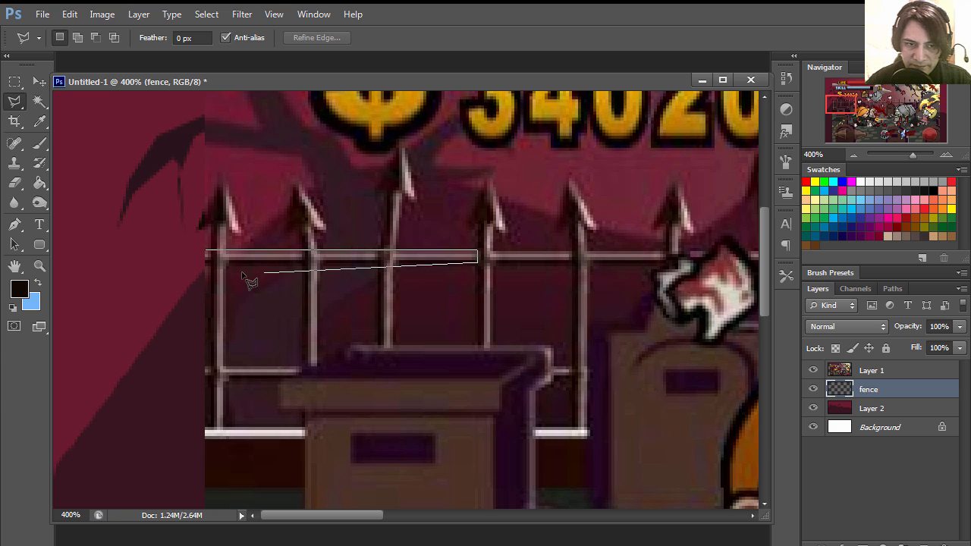
{"action": "left_click", "coordinate": [176, 253]}
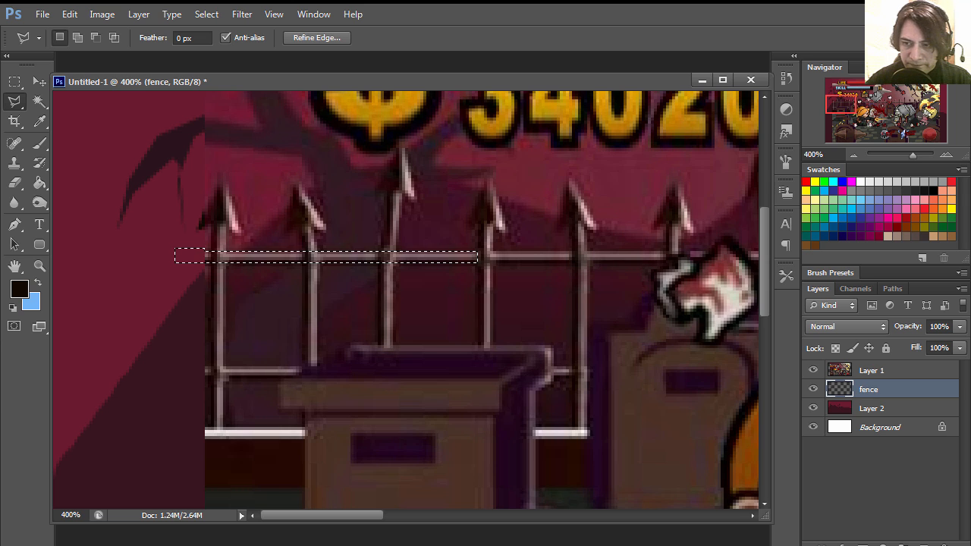
Hide the reference picture, fill the upper rail with the foreground color and place a copy of it across the posts' lower part.
{"action": "left_click", "coordinate": [813, 371]}
{"action": "key", "text": "shift+F5"}
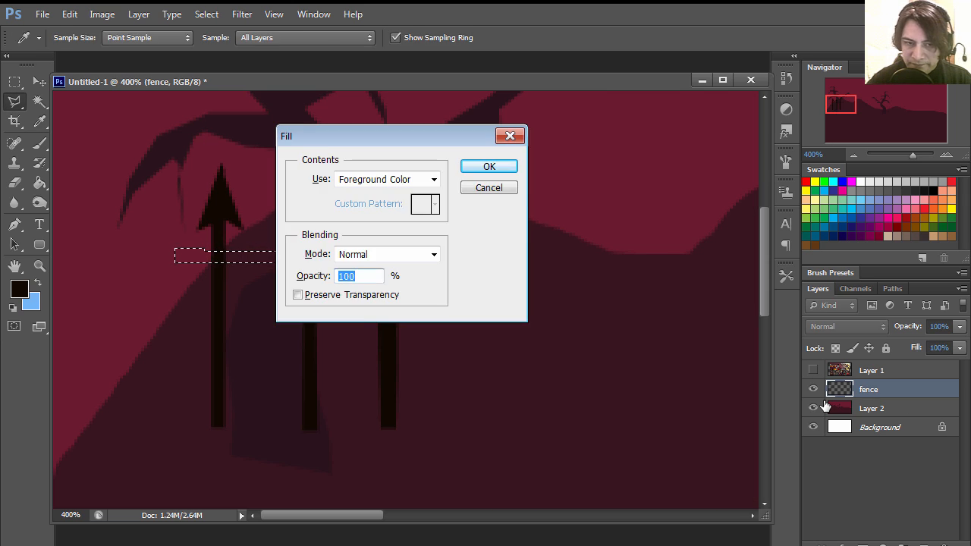
{"action": "key", "text": "Return"}
{"action": "left_click_drag", "start_coordinate": [336, 264], "coordinate": [327, 398]}
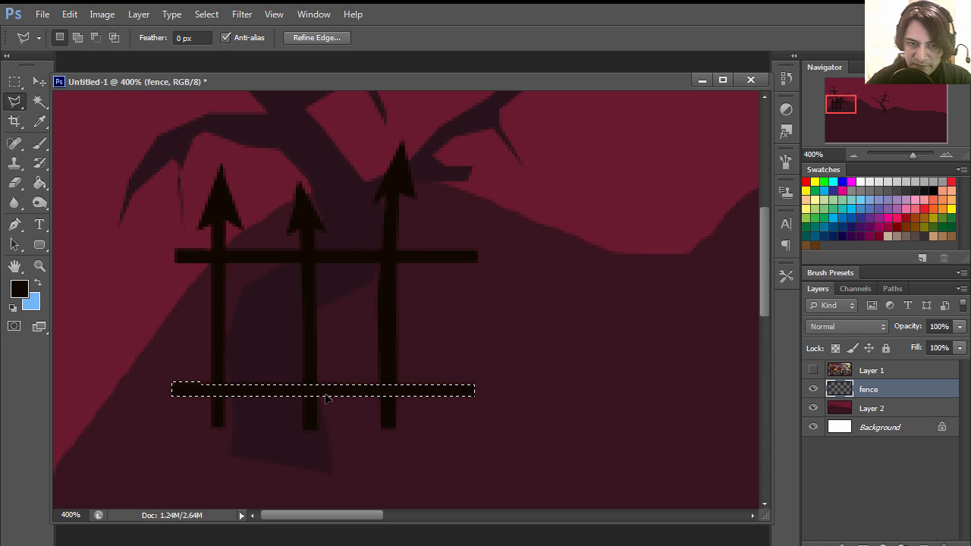
Compare the lower rail's position with the reference picture, then deselect the rail and hide the reference again.
{"action": "left_click", "coordinate": [813, 370]}
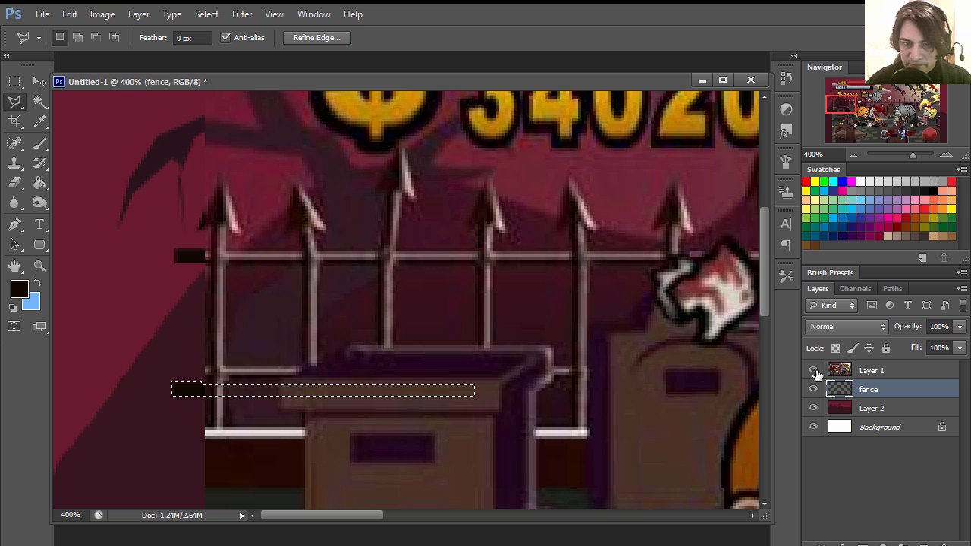
{"action": "left_click_drag", "start_coordinate": [379, 405], "coordinate": [389, 360]}
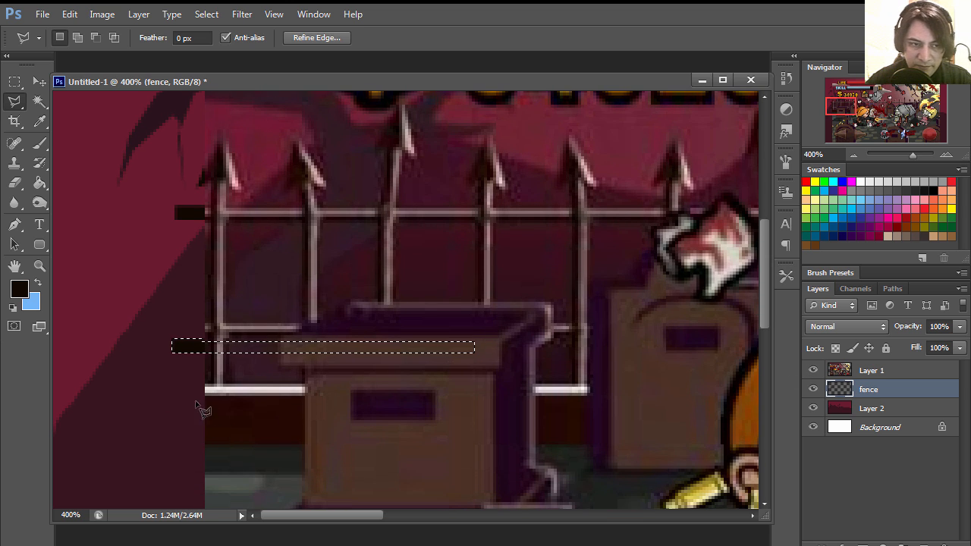
{"action": "key", "text": "z"}
{"action": "left_click", "coordinate": [371, 332], "text": "alt"}
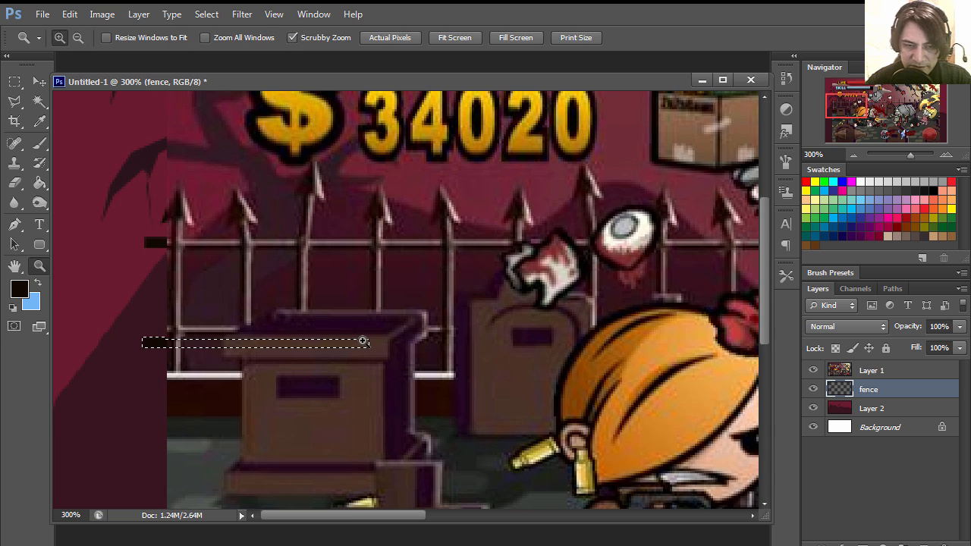
{"action": "key", "text": "ctrl+d"}
{"action": "left_click", "coordinate": [814, 371]}
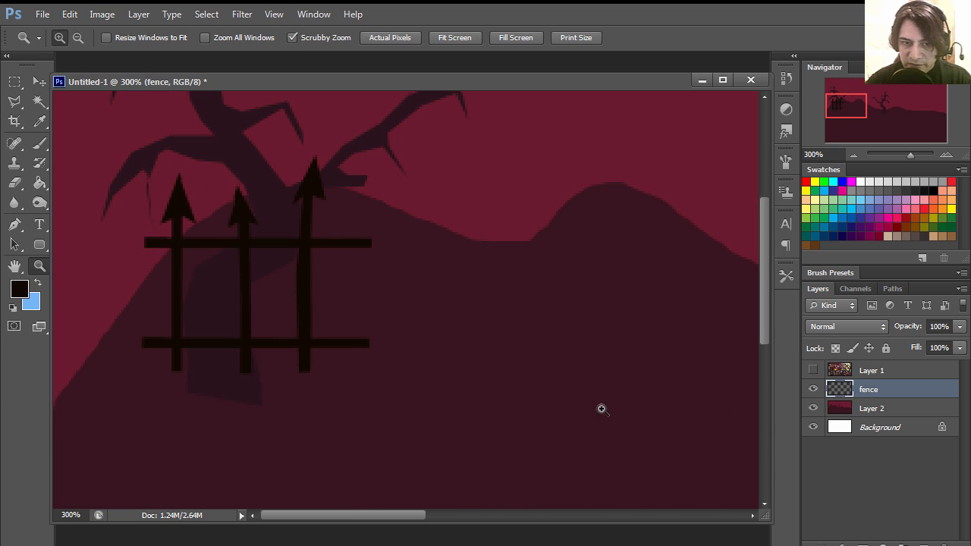
{"action": "double_click", "coordinate": [922, 396]}
{"action": "left_click", "coordinate": [964, 281]}
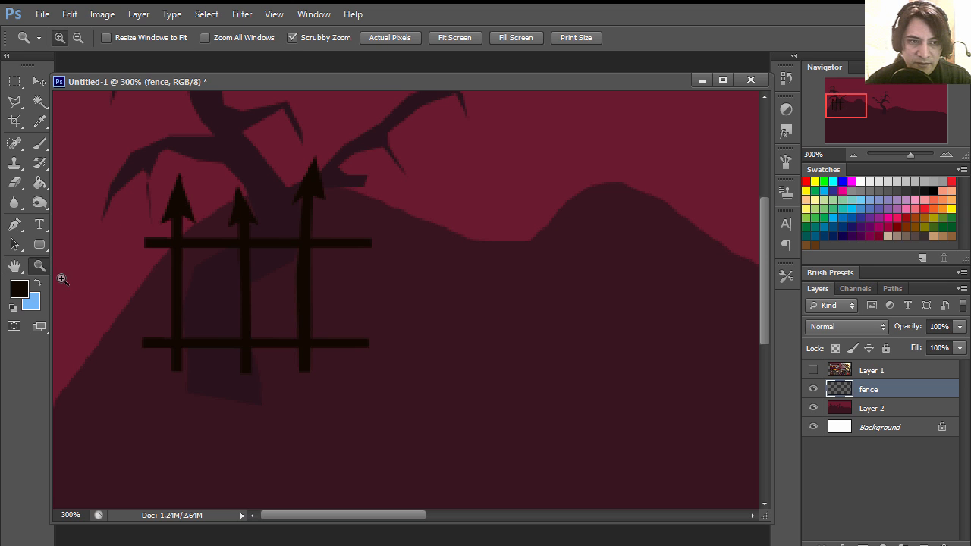
Duplicate the three-spike fence section twice, placing the copies side by side to form one continuous nine-spike fence.
{"action": "key", "text": "v"}
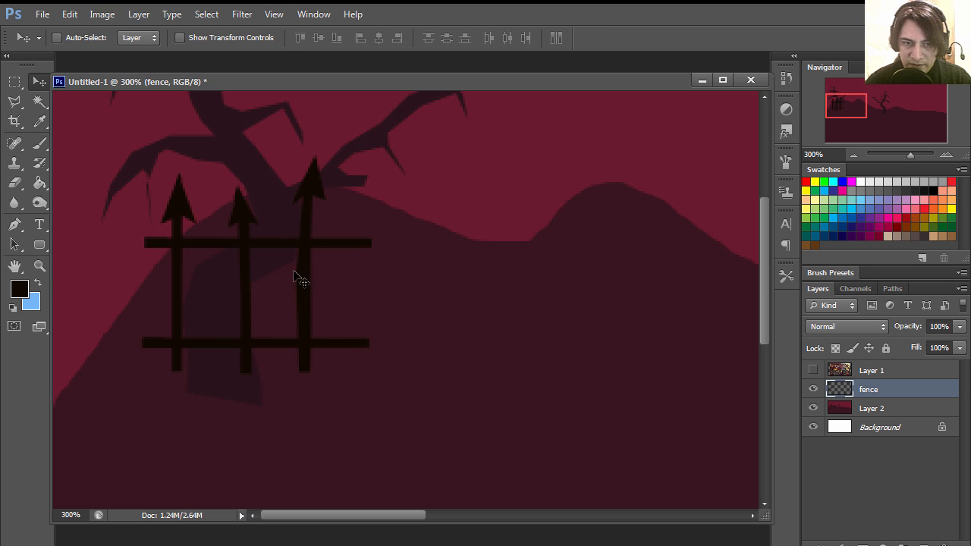
{"action": "left_click_drag", "start_coordinate": [247, 277], "coordinate": [443, 297]}
{"action": "left_click_drag", "start_coordinate": [381, 307], "coordinate": [593, 318]}
{"action": "left_click", "coordinate": [46, 268]}
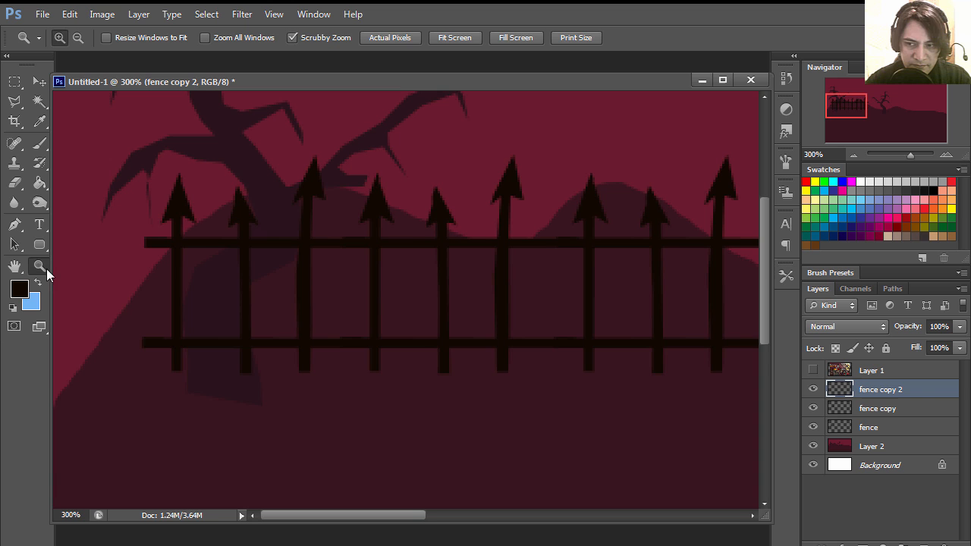
{"action": "left_click", "coordinate": [400, 310], "text": "alt"}
{"action": "left_click", "coordinate": [404, 316], "text": "alt"}
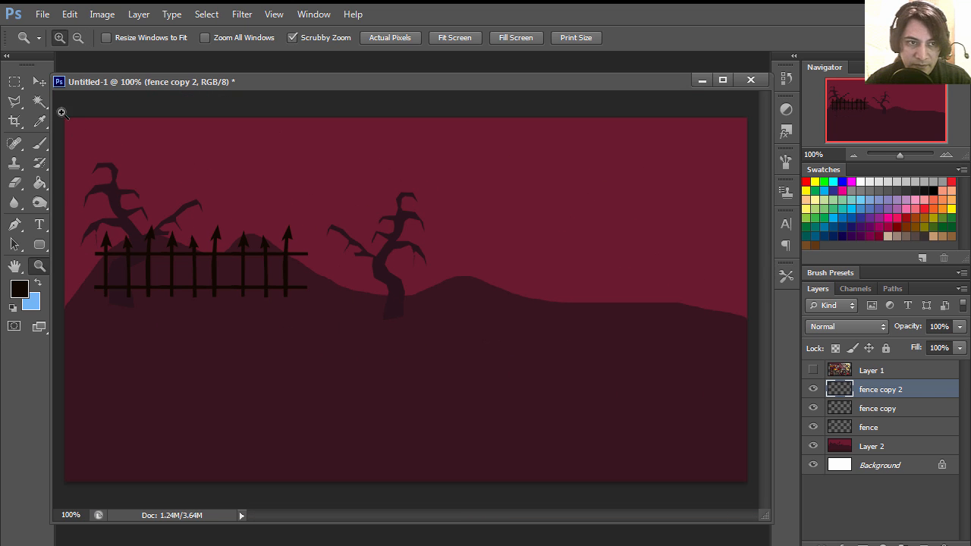
Merge the three fence layers and place a copy of the merged nine-spike fence directly beside it, continuing the rails.
{"action": "left_click", "coordinate": [879, 429], "text": "shift"}
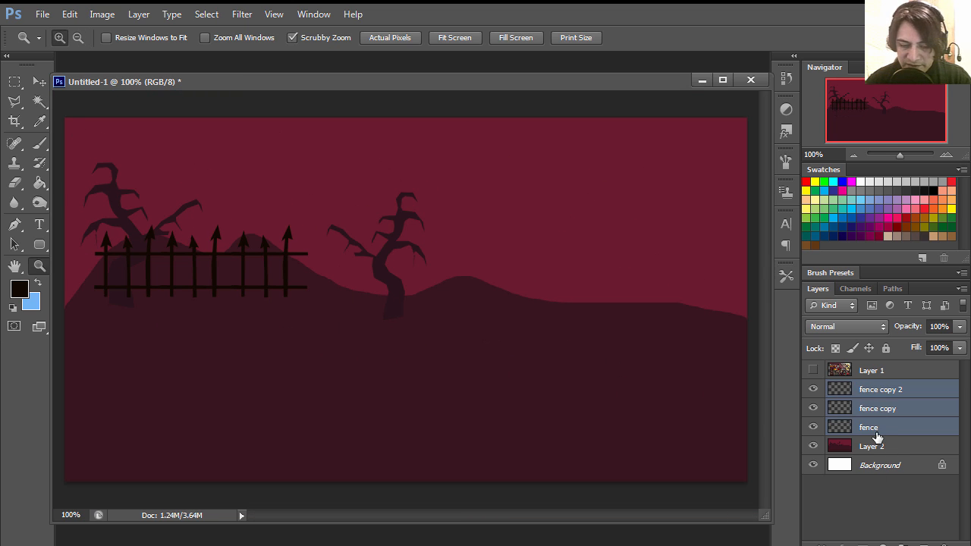
{"action": "key", "text": "ctrl+e"}
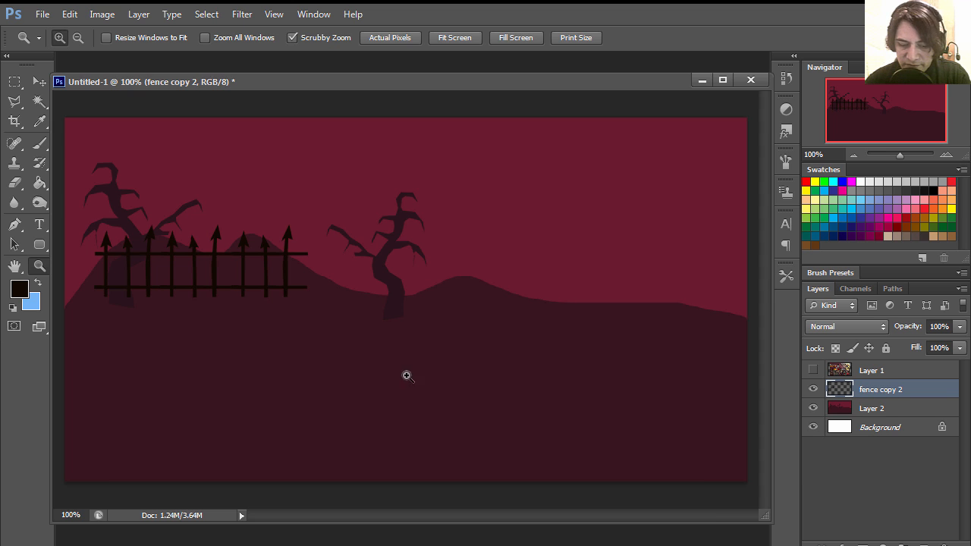
{"action": "key", "text": "v"}
{"action": "left_click_drag", "start_coordinate": [220, 282], "coordinate": [417, 311]}
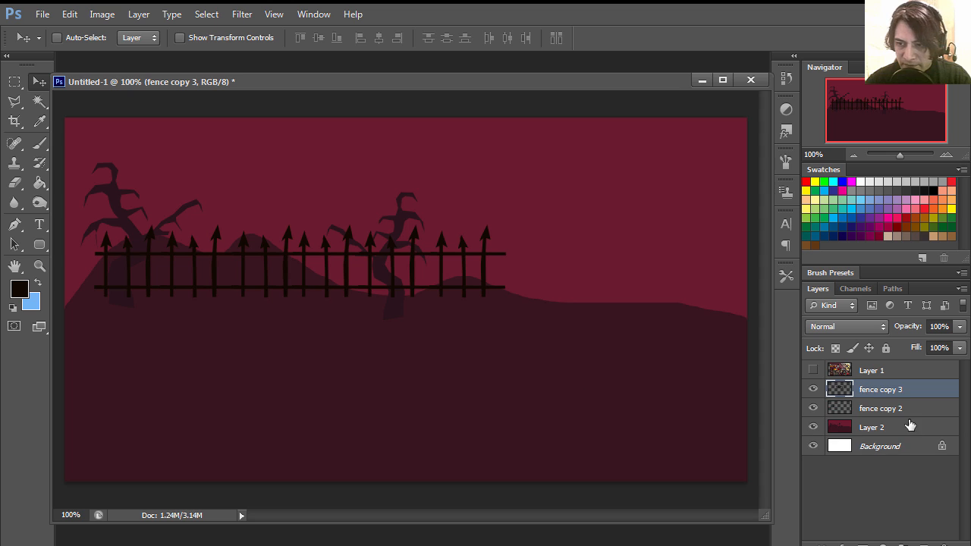
Merge the two fence pieces, extend the fence past the canvas's right edge with another copy, and merge everything into one layer.
{"action": "left_click", "coordinate": [901, 410], "text": "shift"}
{"action": "key", "text": "ctrl+e"}
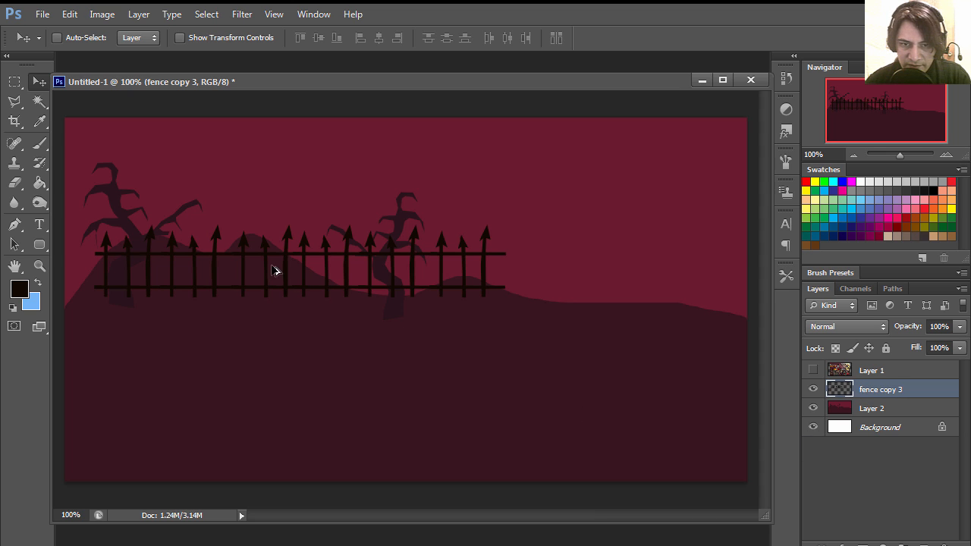
{"action": "left_click_drag", "start_coordinate": [274, 270], "coordinate": [669, 328]}
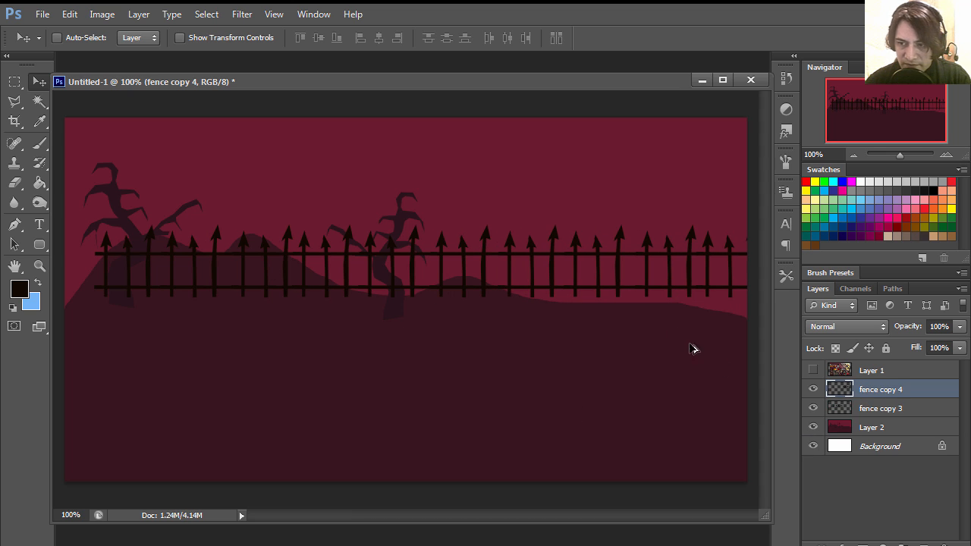
{"action": "left_click", "coordinate": [881, 413], "text": "ctrl"}
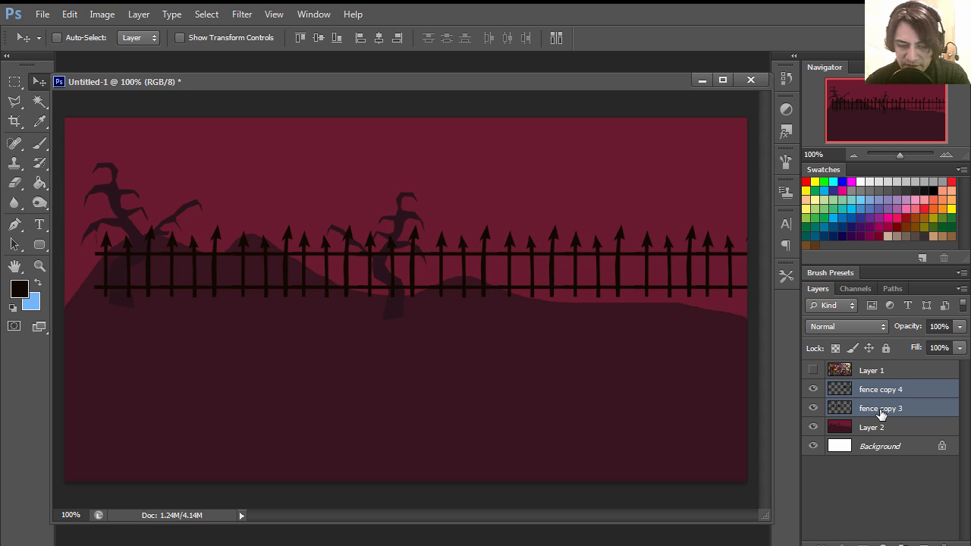
{"action": "key", "text": "ctrl+e"}
Shift the merged fence left until its rails span the full width of the canvas.
{"action": "left_click_drag", "start_coordinate": [547, 285], "coordinate": [516, 279]}
{"action": "key", "text": "ctrl+z"}
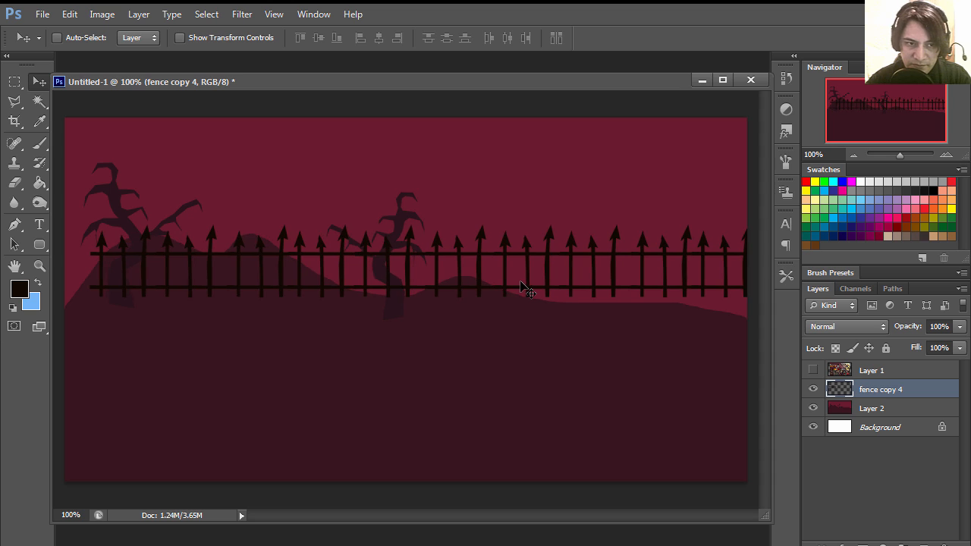
{"action": "key", "text": "shift+Left"}
{"action": "key", "text": "shift+Left"}
{"action": "key", "text": "shift+Left"}
{"action": "key", "text": "shift+Left"}
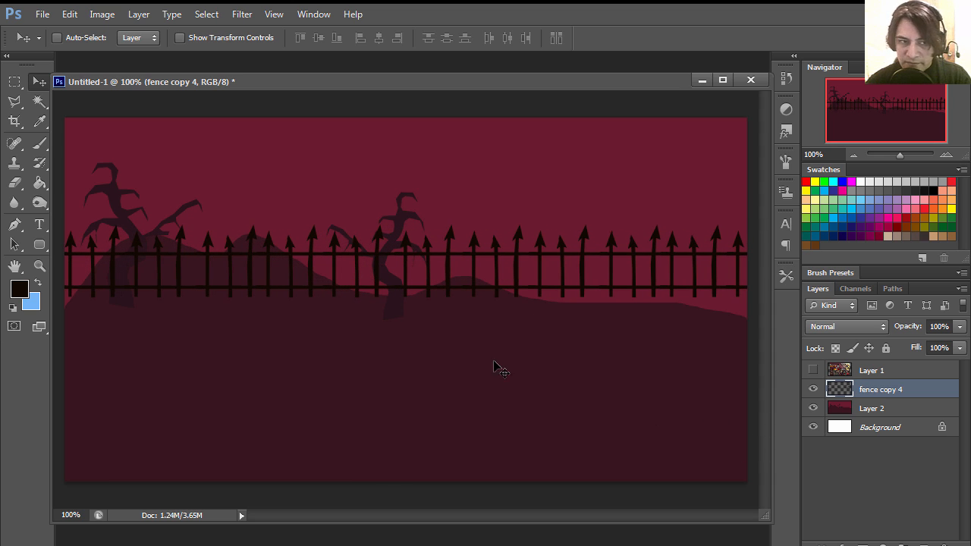
Draw a thin filled rectangle in the fence's near-black color along the foot of the posts, across the whole canvas.
{"action": "key", "text": "i"}
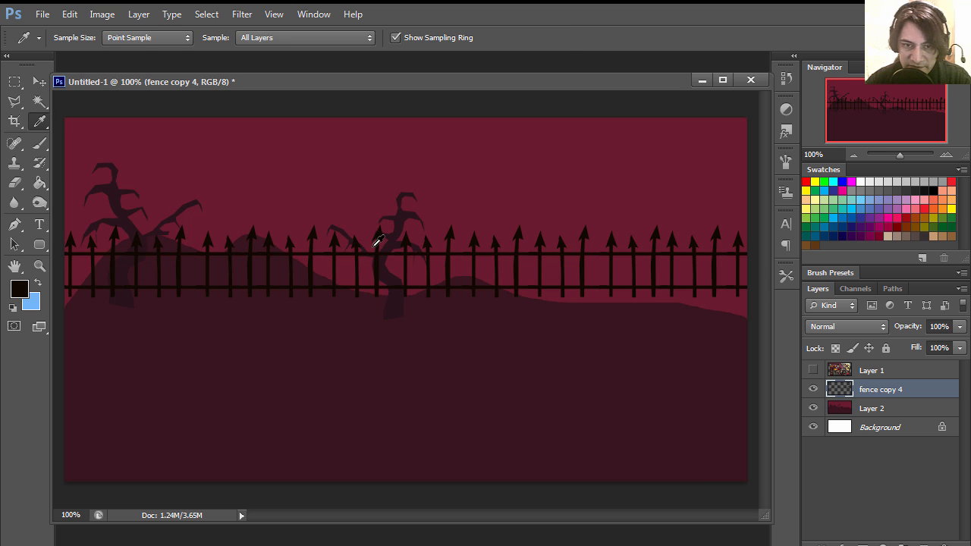
{"action": "left_click_drag", "start_coordinate": [48, 245], "coordinate": [114, 244]}
{"action": "left_click_drag", "start_coordinate": [63, 297], "coordinate": [750, 312]}
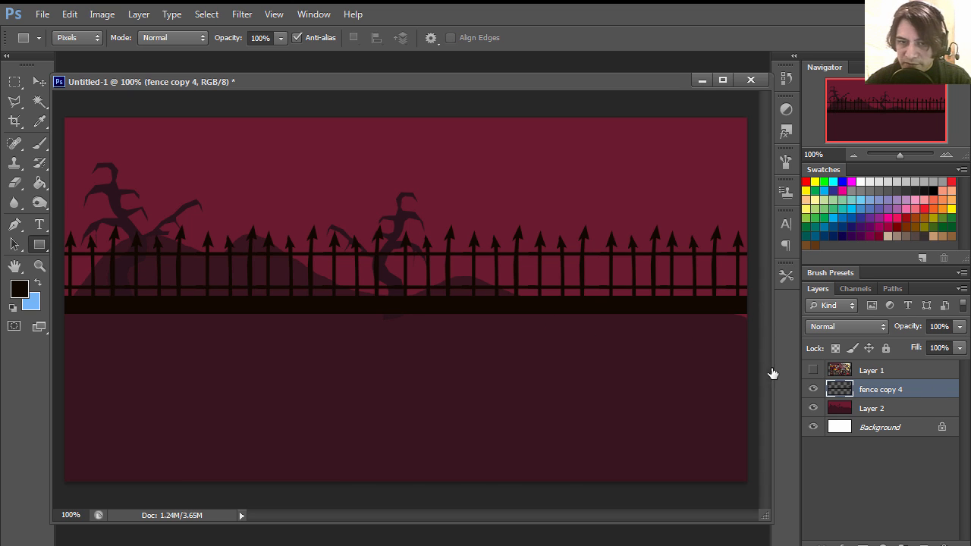
Add a Bevel & Emboss effect to the fence layer.
{"action": "left_click_drag", "start_coordinate": [647, 225], "coordinate": [565, 165]}
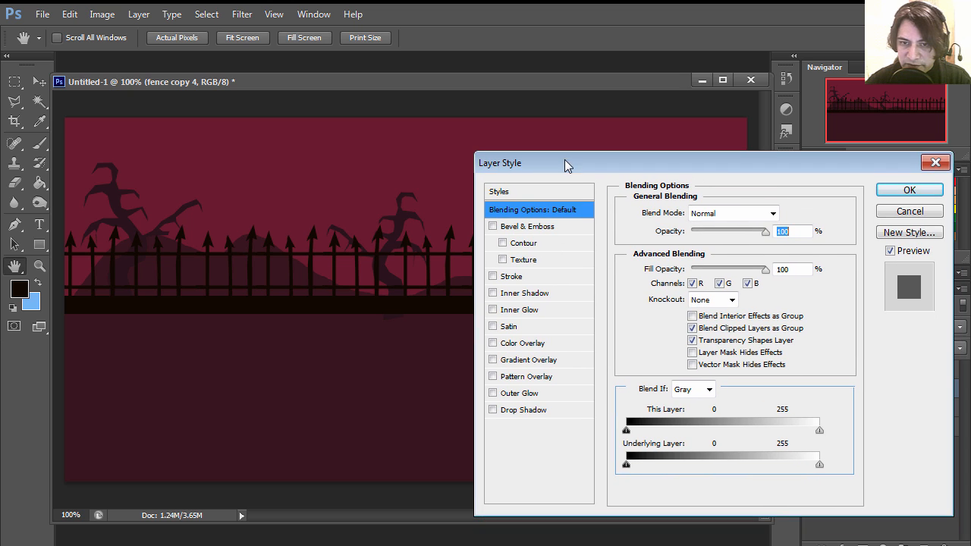
{"action": "left_click", "coordinate": [494, 227]}
{"action": "left_click", "coordinate": [542, 227]}
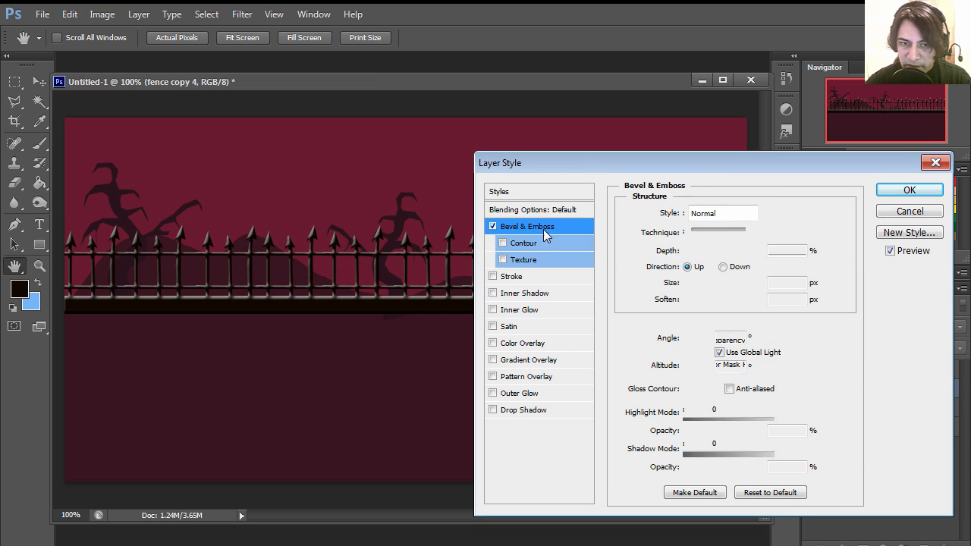
{"action": "left_click_drag", "start_coordinate": [559, 169], "coordinate": [427, 170]}
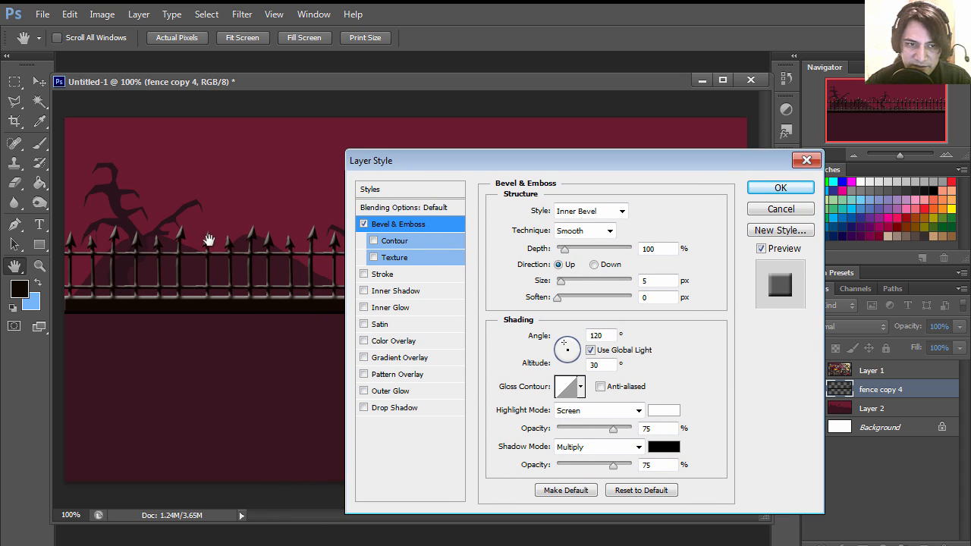
Turn off Use Global Light for the fence's bevel and set the light angle to 58° and altitude to 21°.
{"action": "left_click", "coordinate": [591, 350]}
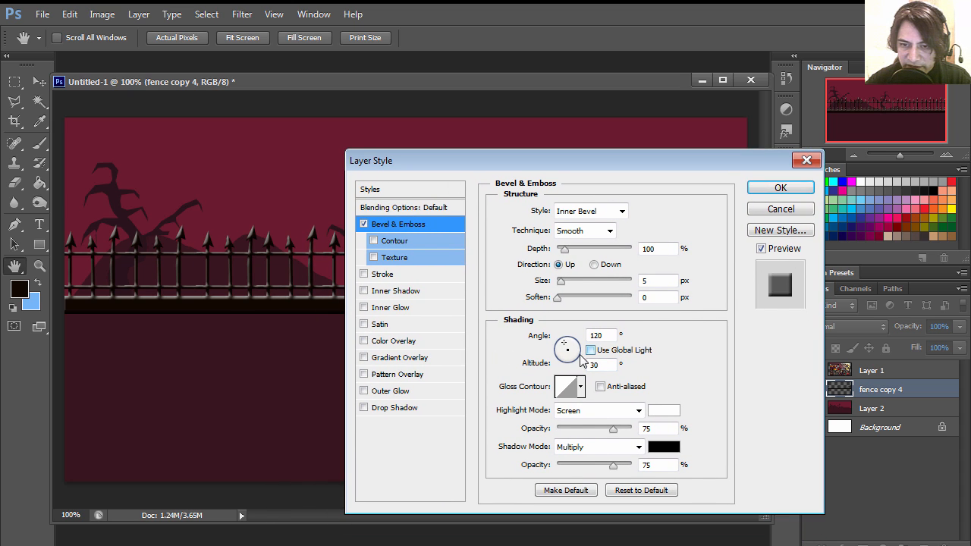
{"action": "left_click_drag", "start_coordinate": [565, 344], "coordinate": [573, 342]}
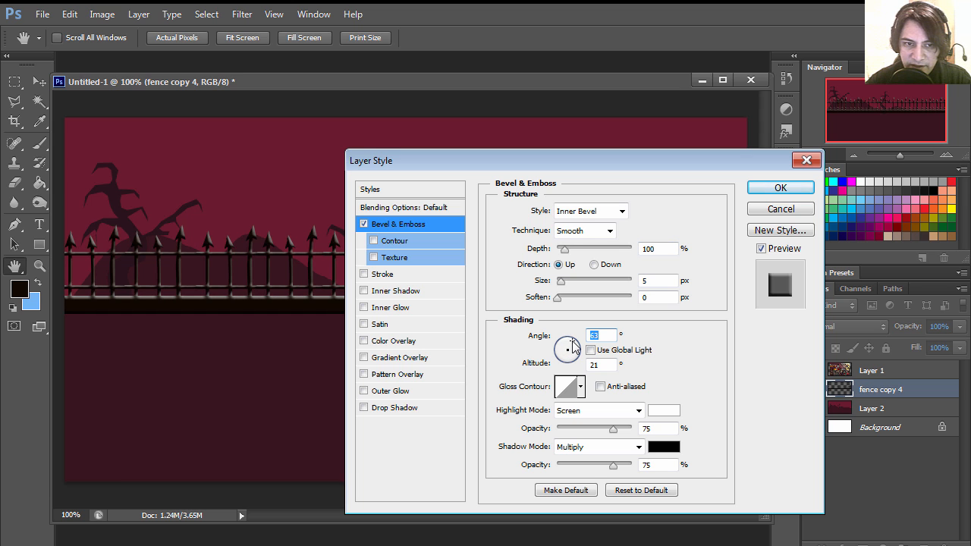
{"action": "left_click_drag", "start_coordinate": [602, 169], "coordinate": [567, 235]}
{"action": "left_click_drag", "start_coordinate": [531, 412], "coordinate": [533, 411]}
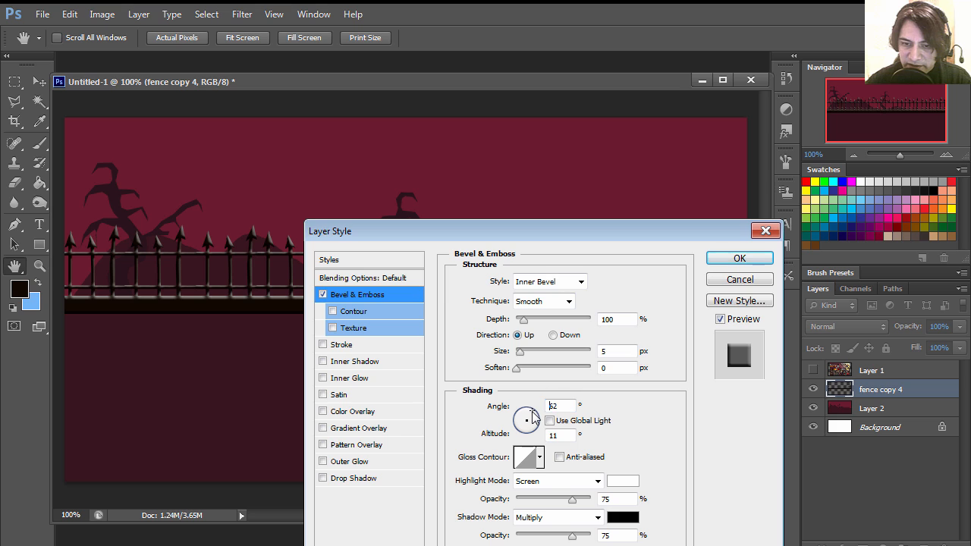
{"action": "left_click", "coordinate": [533, 416]}
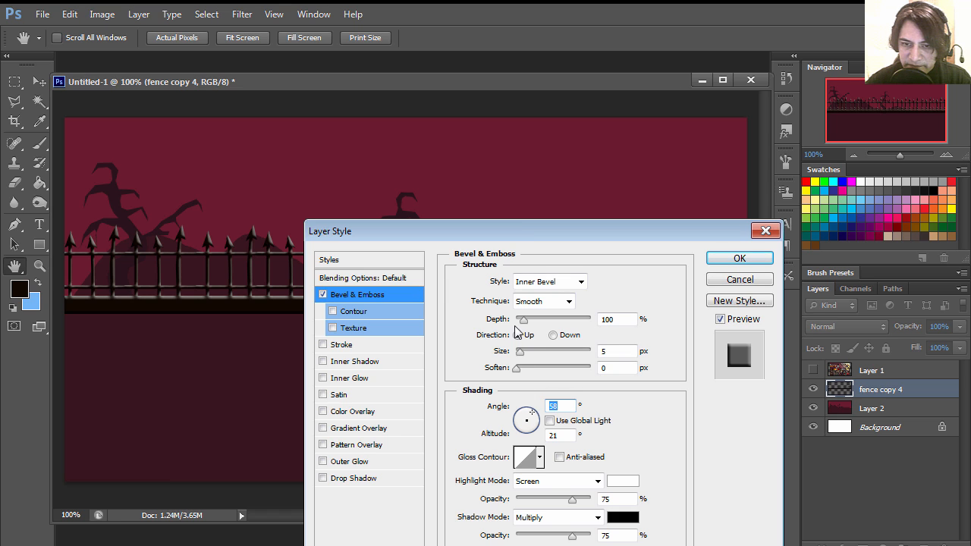
Set the bevel's depth to 113% and size to 2 px, keep soften at 0 px, and apply the layer style.
{"action": "left_click_drag", "start_coordinate": [523, 320], "coordinate": [518, 356]}
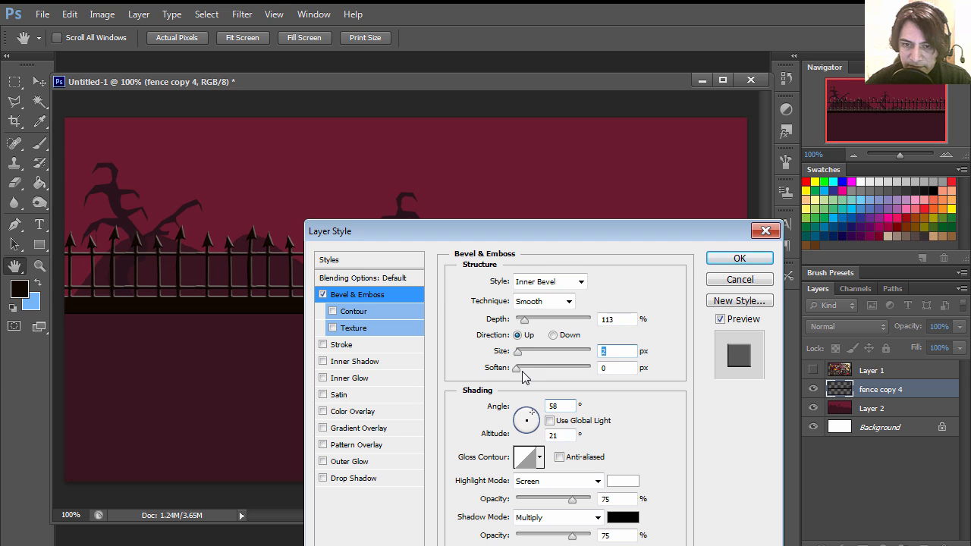
{"action": "left_click", "coordinate": [518, 369]}
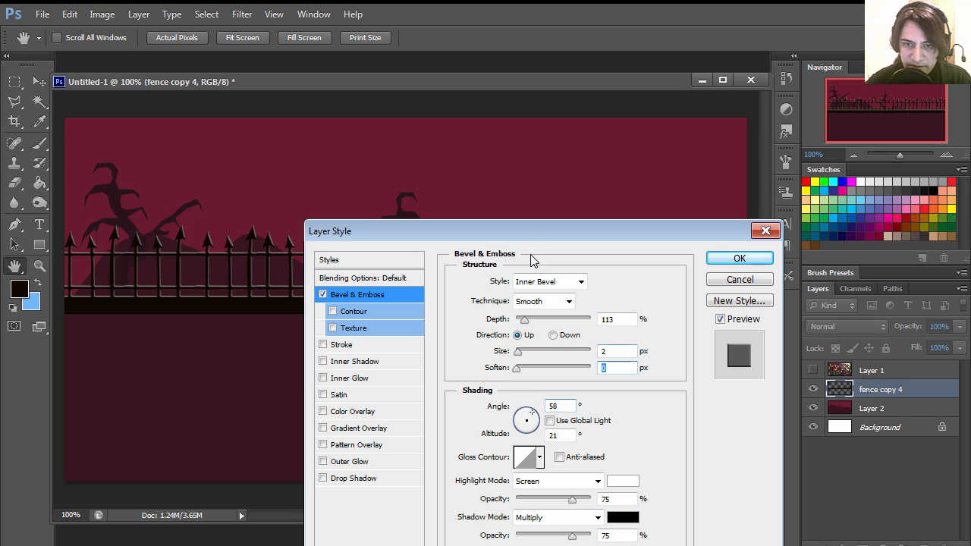
{"action": "mouse_move", "coordinate": [528, 229]}
{"action": "left_mouse_down"}
{"action": "mouse_move", "coordinate": [489, 391]}
{"action": "mouse_move", "coordinate": [472, 178]}
{"action": "left_mouse_up"}
{"action": "left_click", "coordinate": [681, 208]}
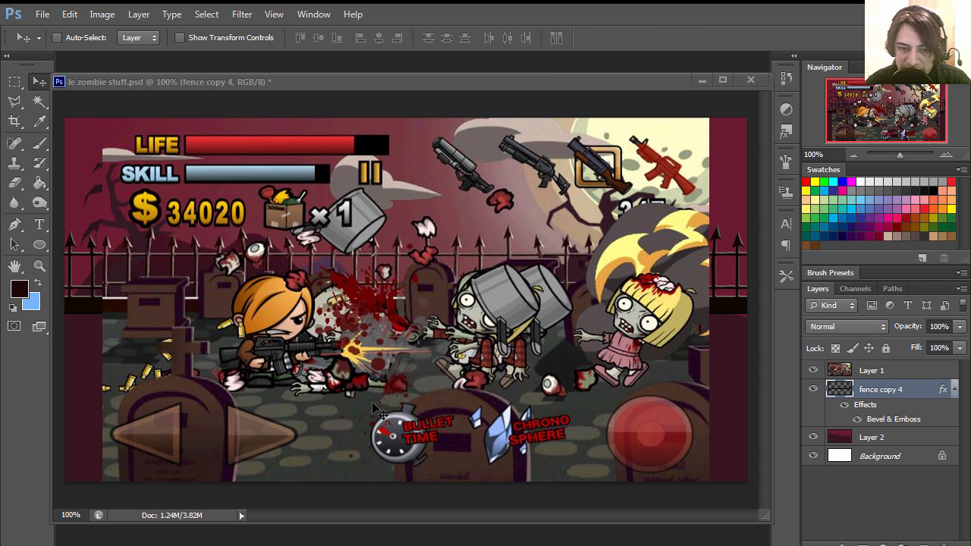
Add a new layer above the reference picture and select the full-width rectangular area below the fence's dark base strip.
{"action": "left_click", "coordinate": [370, 416]}
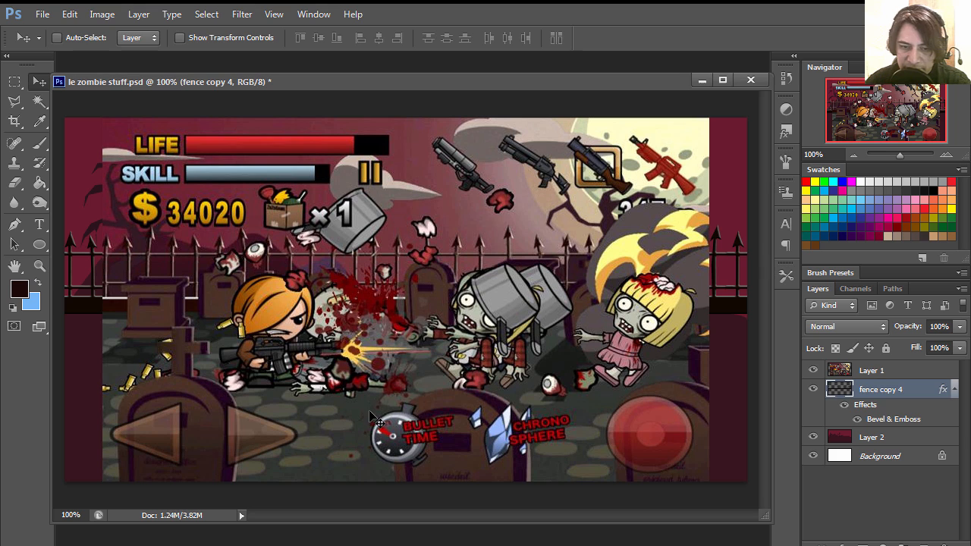
{"action": "left_click", "coordinate": [15, 82]}
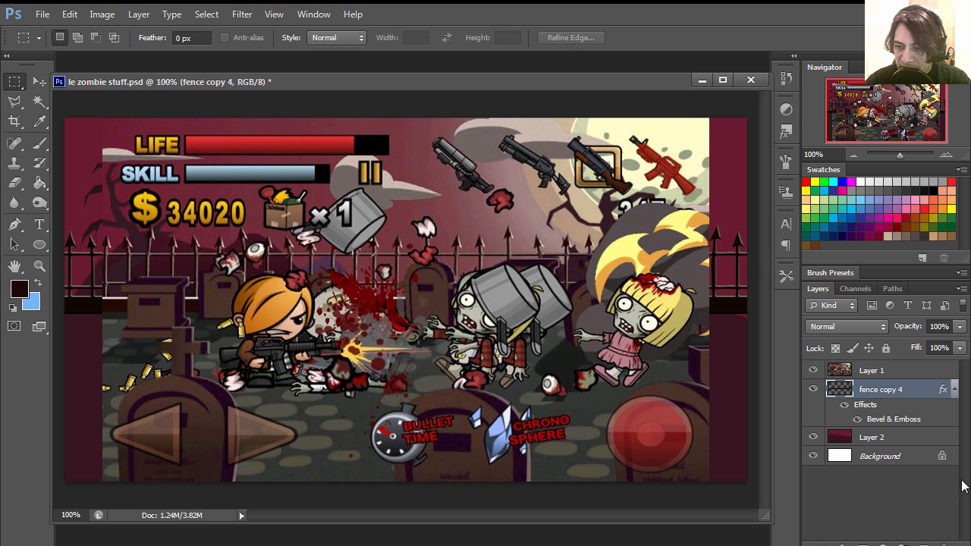
{"action": "left_click", "coordinate": [924, 543]}
{"action": "left_click_drag", "start_coordinate": [884, 373], "coordinate": [880, 398]}
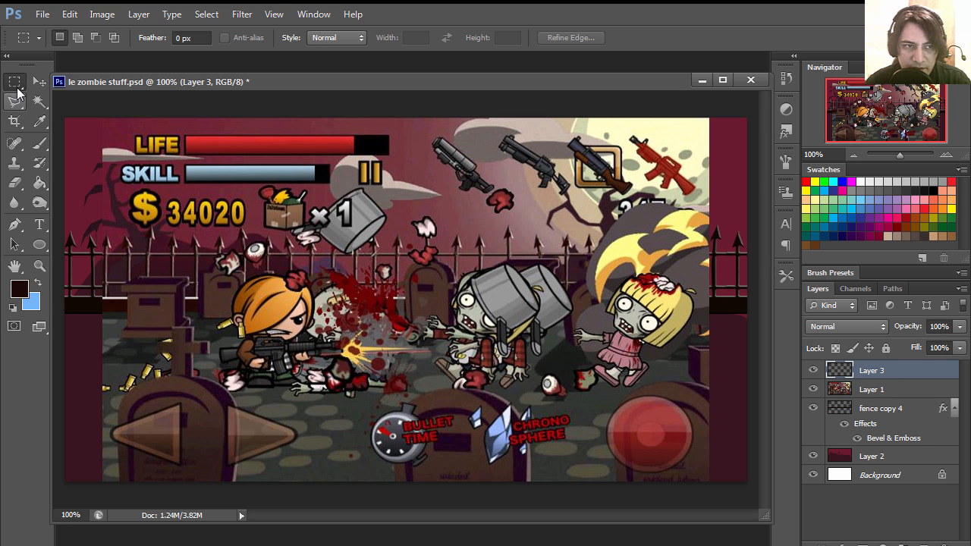
{"action": "left_click_drag", "start_coordinate": [64, 313], "coordinate": [817, 488]}
Fill the selected ground area with the dark grey-green sampled from the reference's pavement, deselect it and hide the reference picture.
{"action": "key", "text": "i"}
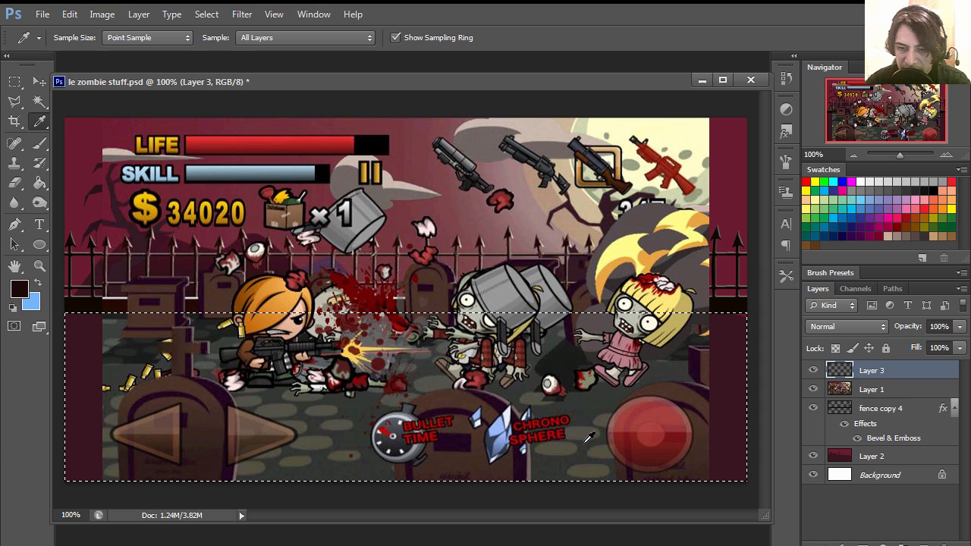
{"action": "left_click", "coordinate": [596, 403]}
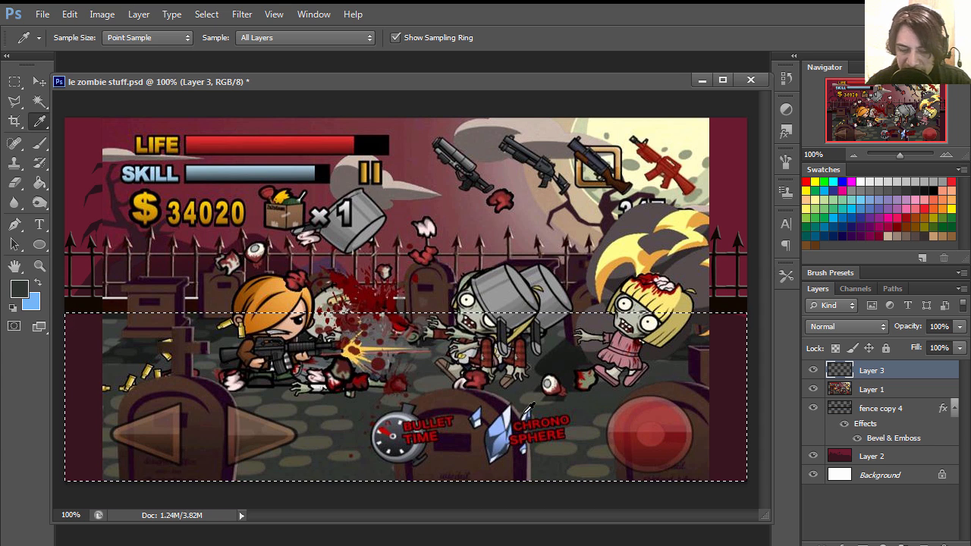
{"action": "key", "text": "shift+F5"}
{"action": "key", "text": "Return"}
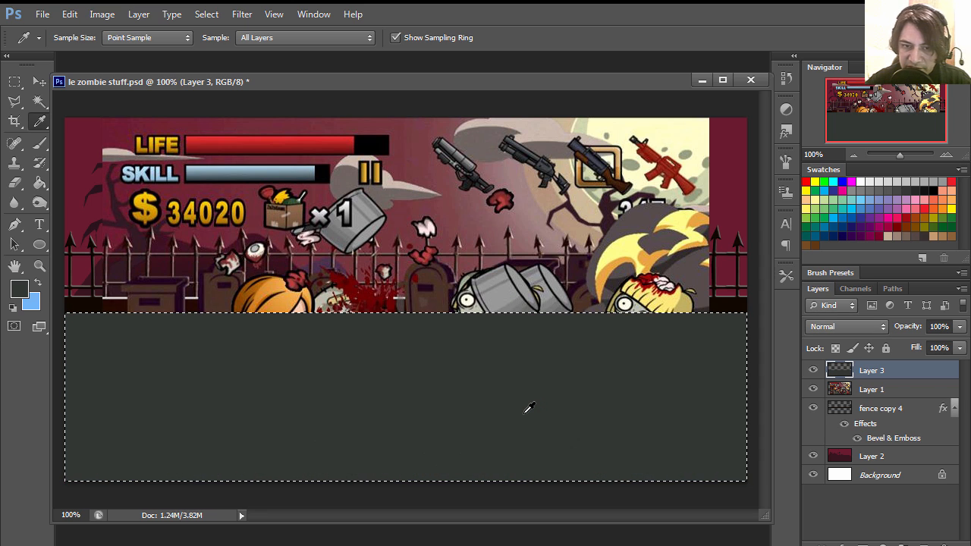
{"action": "key", "text": "ctrl+d"}
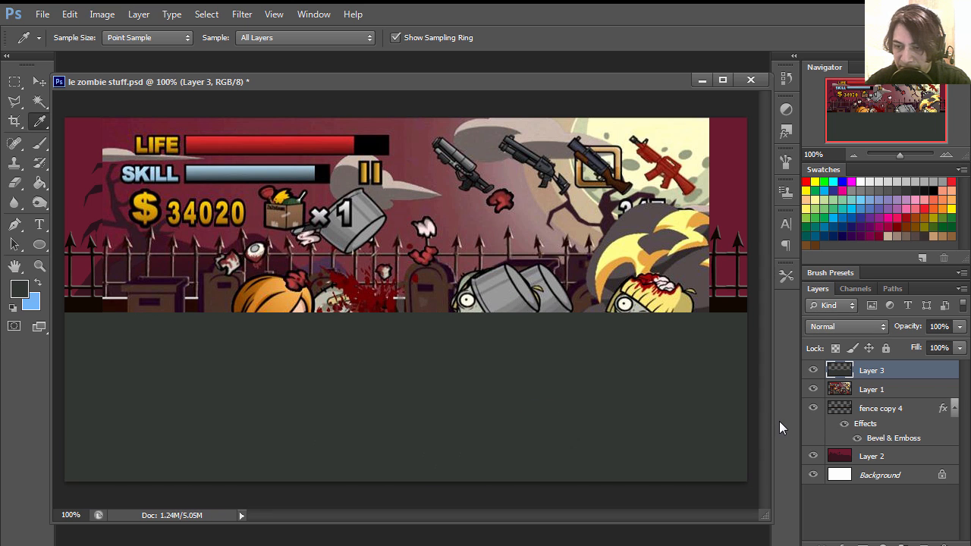
{"action": "left_click", "coordinate": [813, 389]}
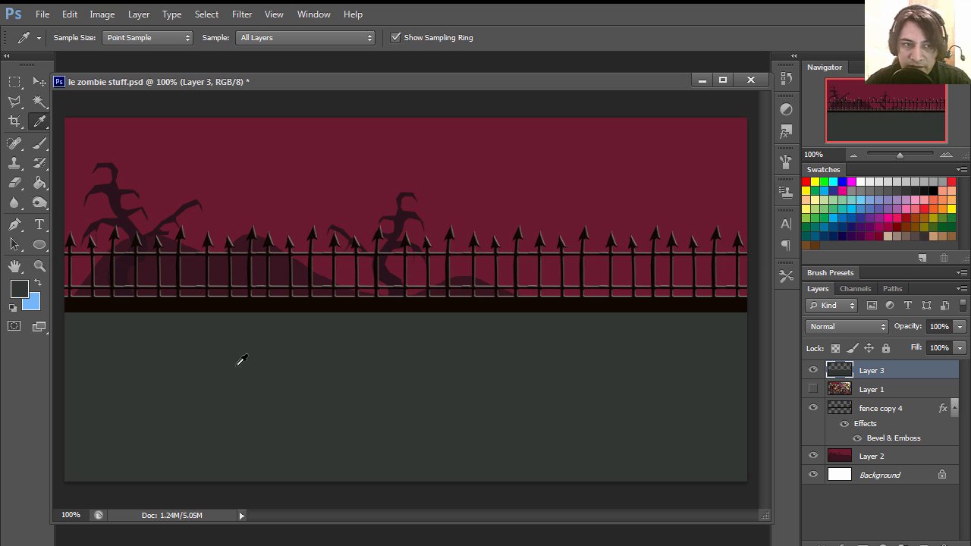
Sample the lighter paving-stone color from the reference picture, restore the ground layer's visibility and get the Ellipse tool ready.
{"action": "left_click", "coordinate": [813, 389]}
{"action": "left_click", "coordinate": [814, 370]}
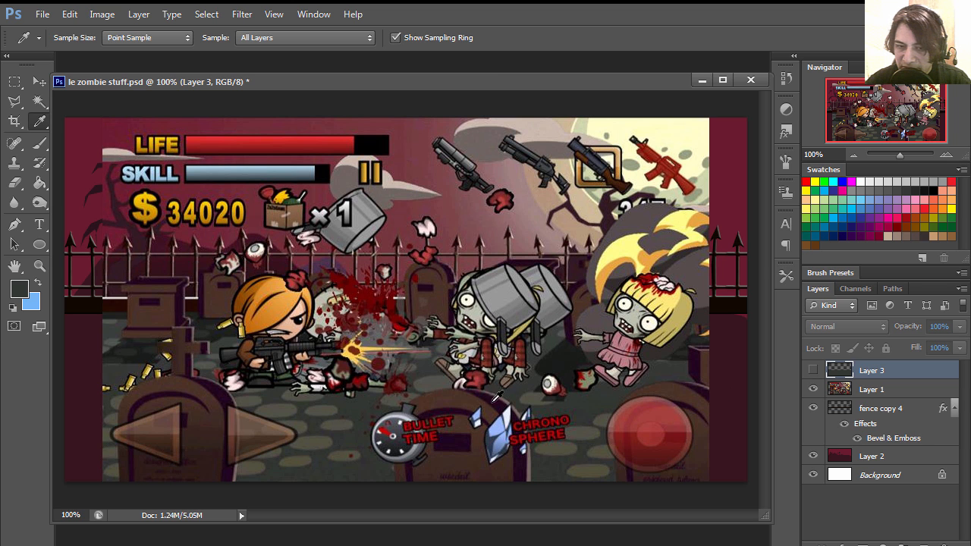
{"action": "left_click", "coordinate": [288, 410]}
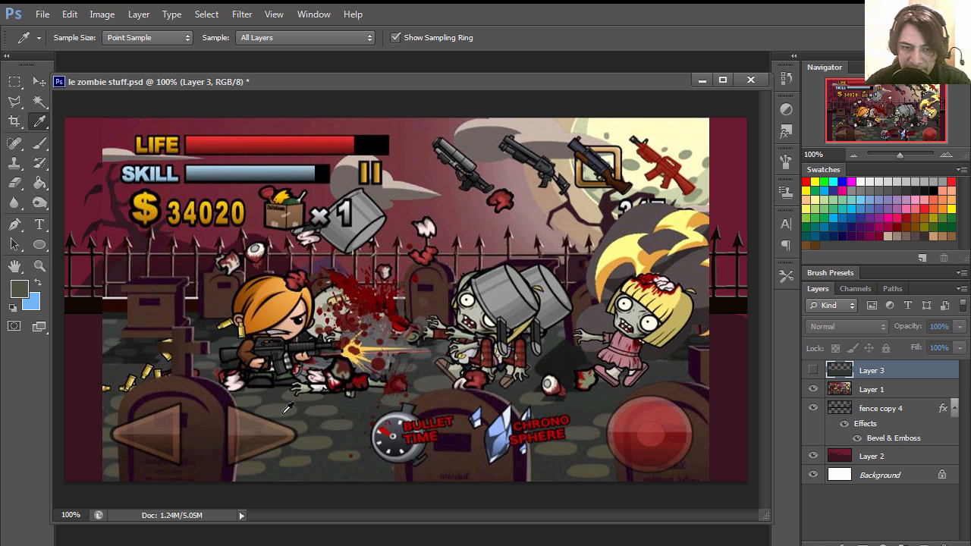
{"action": "left_click", "coordinate": [813, 371]}
{"action": "left_click", "coordinate": [39, 244]}
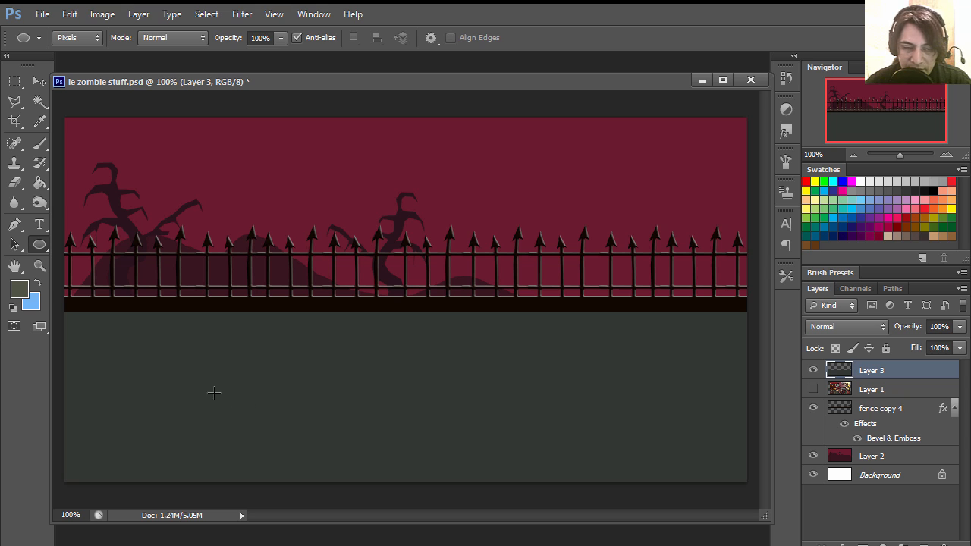
{"action": "left_click_drag", "start_coordinate": [143, 444], "coordinate": [296, 465]}
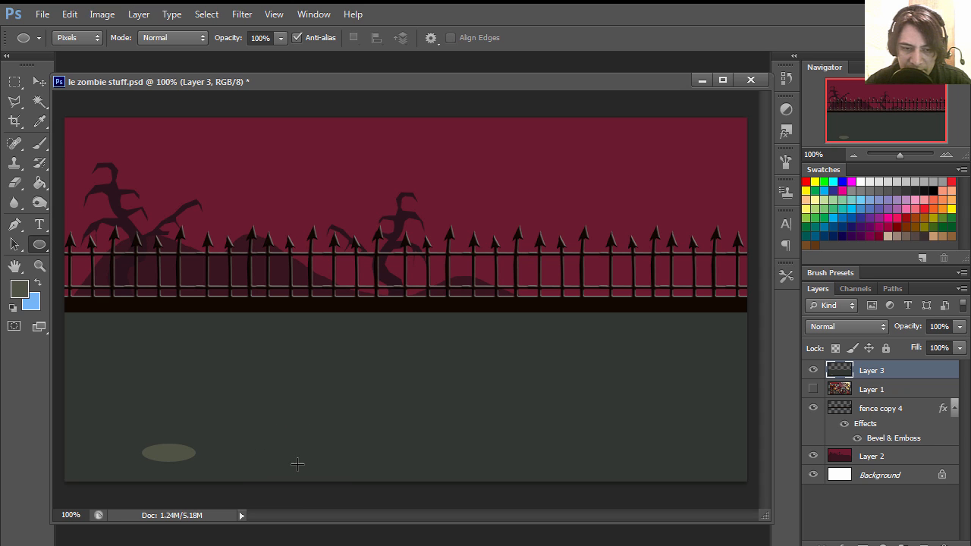
{"action": "left_click_drag", "start_coordinate": [205, 413], "coordinate": [269, 434]}
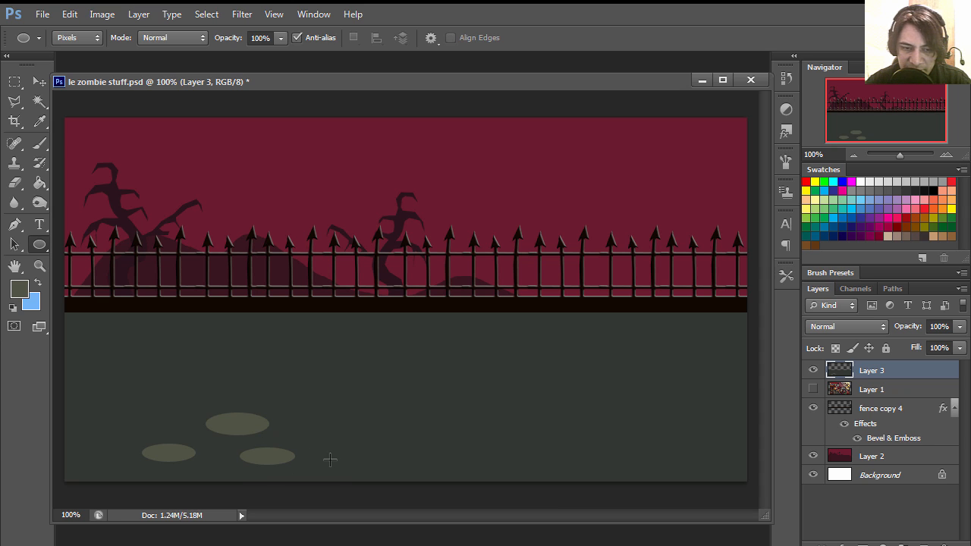
{"action": "key", "text": "ctrl+alt+z"}
{"action": "key", "text": "ctrl+alt+z"}
{"action": "key", "text": "ctrl+alt+z"}
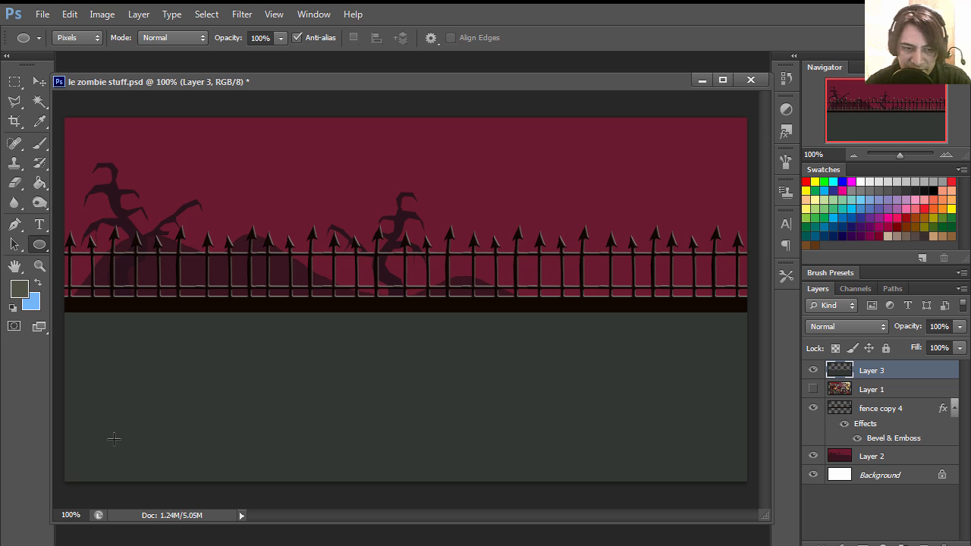
Paint large flattened elliptical paving stones across the front of the ground, from its left part to just past the centre.
{"action": "left_click_drag", "start_coordinate": [114, 439], "coordinate": [309, 471]}
{"action": "left_click_drag", "start_coordinate": [222, 411], "coordinate": [288, 430]}
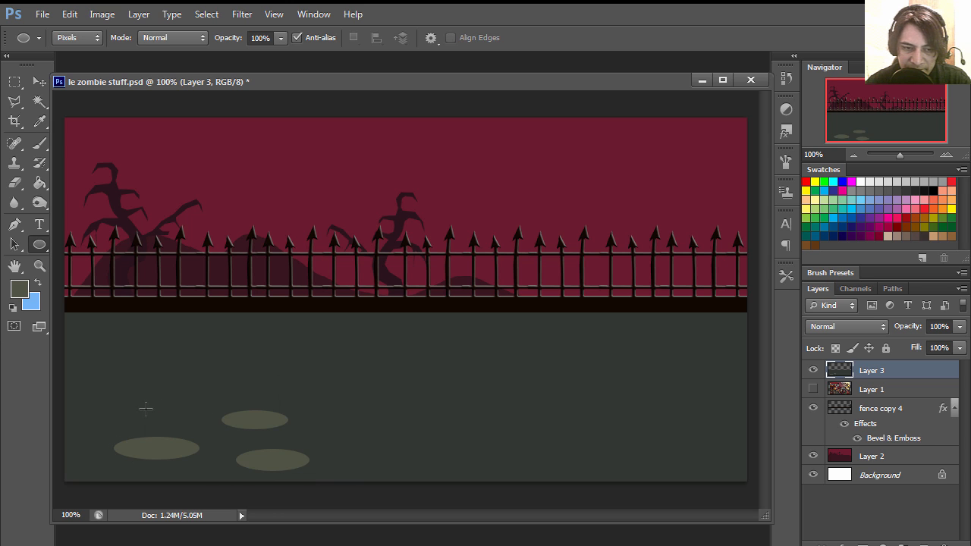
{"action": "mouse_move", "coordinate": [143, 407]}
{"action": "left_mouse_down"}
{"action": "mouse_move", "coordinate": [191, 423]}
{"action": "mouse_move", "coordinate": [231, 410]}
{"action": "left_mouse_up"}
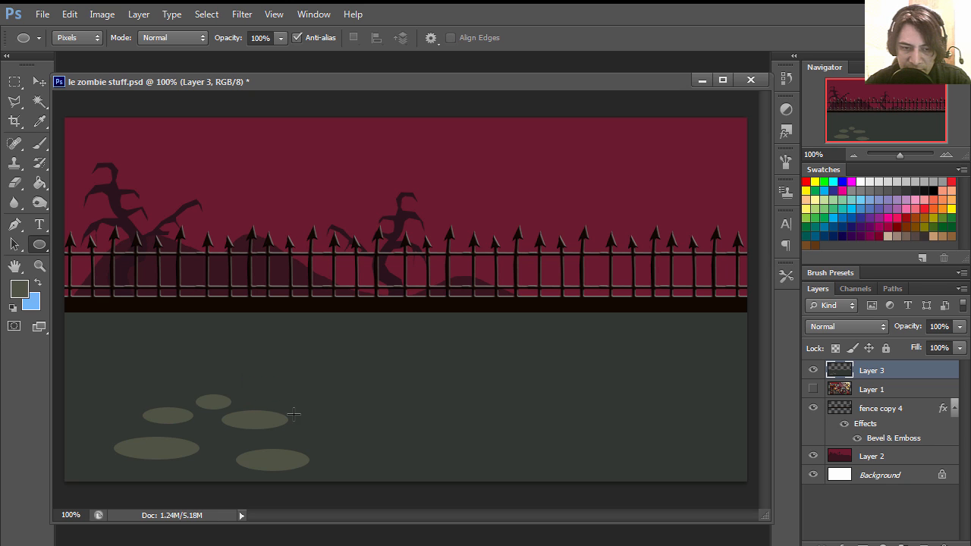
{"action": "key", "text": "ctrl+z"}
{"action": "left_click_drag", "start_coordinate": [349, 441], "coordinate": [410, 464]}
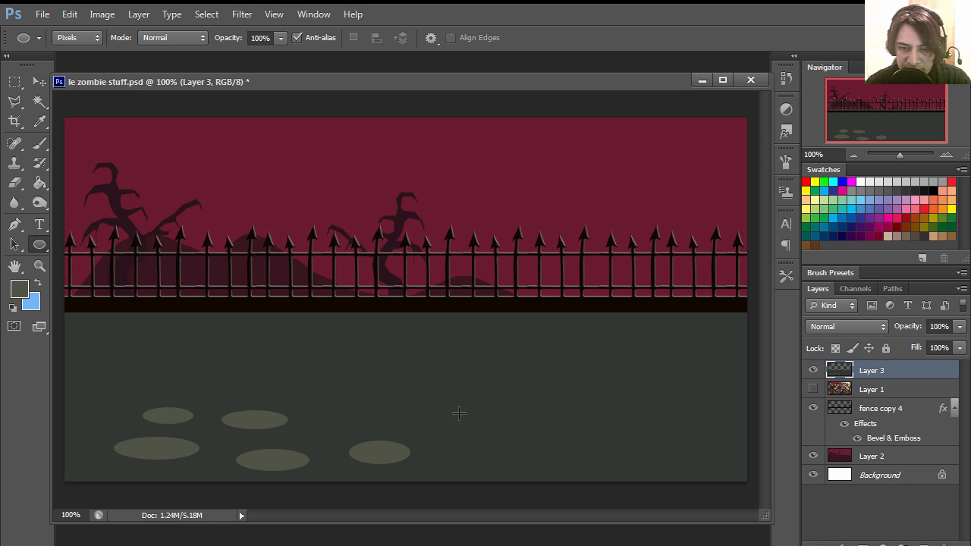
{"action": "left_click_drag", "start_coordinate": [458, 414], "coordinate": [533, 443]}
Paint three large elliptical paving stones in the ground's lower right corner area.
{"action": "left_click_drag", "start_coordinate": [644, 468], "coordinate": [645, 469]}
{"action": "key", "text": "alt+BackSpace"}
{"action": "left_click_drag", "start_coordinate": [699, 435], "coordinate": [745, 464]}
{"action": "key", "text": "alt+BackSpace"}
{"action": "left_click_drag", "start_coordinate": [663, 402], "coordinate": [719, 422]}
{"action": "key", "text": "alt+BackSpace"}
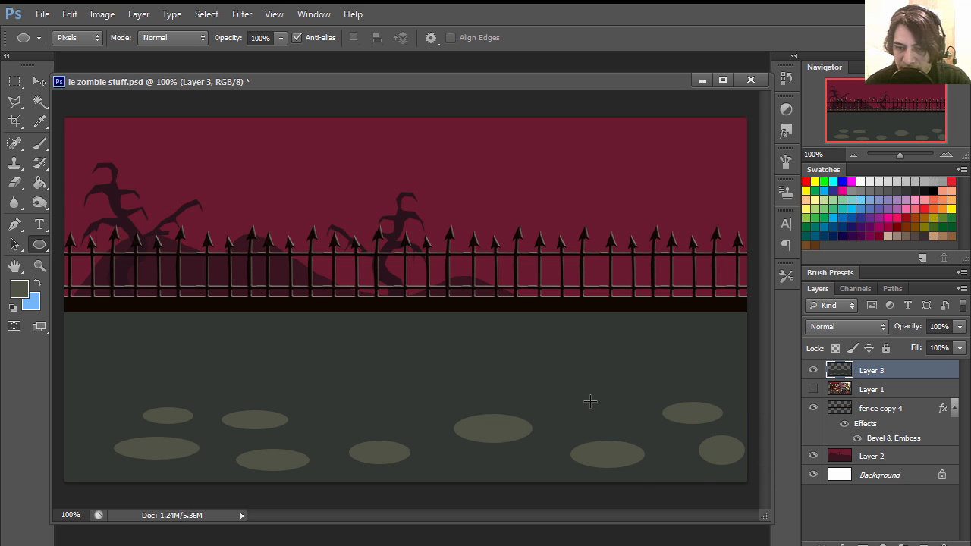
Add four flatter elliptical stones on the right part of the ground, making them smaller towards the fence.
{"action": "left_click_drag", "start_coordinate": [589, 399], "coordinate": [648, 418]}
{"action": "key", "text": "alt+BackSpace"}
{"action": "left_click_drag", "start_coordinate": [662, 359], "coordinate": [711, 370]}
{"action": "key", "text": "alt+BackSpace"}
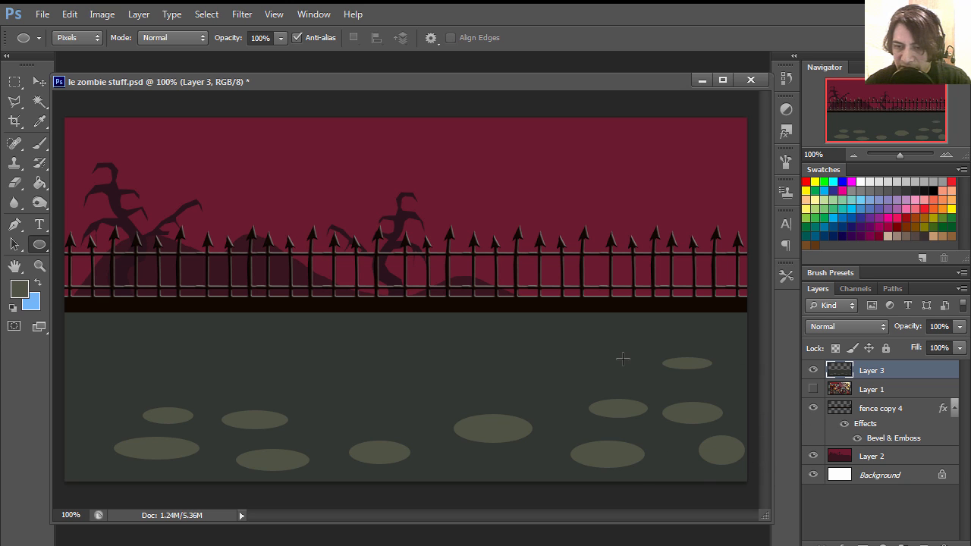
{"action": "left_click_drag", "start_coordinate": [600, 353], "coordinate": [669, 347]}
{"action": "key", "text": "alt+BackSpace"}
{"action": "key", "text": "alt+BackSpace"}
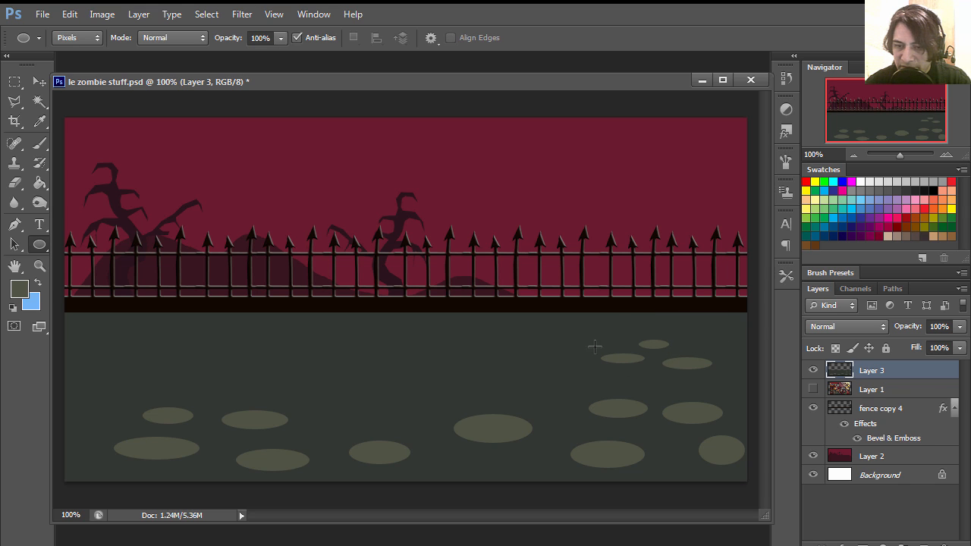
Paint a sparse row of tiny flattened stones across the full width of the ground, just below the fence's dark base strip.
{"action": "left_click_drag", "start_coordinate": [584, 323], "coordinate": [610, 329]}
{"action": "key", "text": "alt+BackSpace"}
{"action": "left_click_drag", "start_coordinate": [698, 321], "coordinate": [723, 326]}
{"action": "key", "text": "alt+BackSpace"}
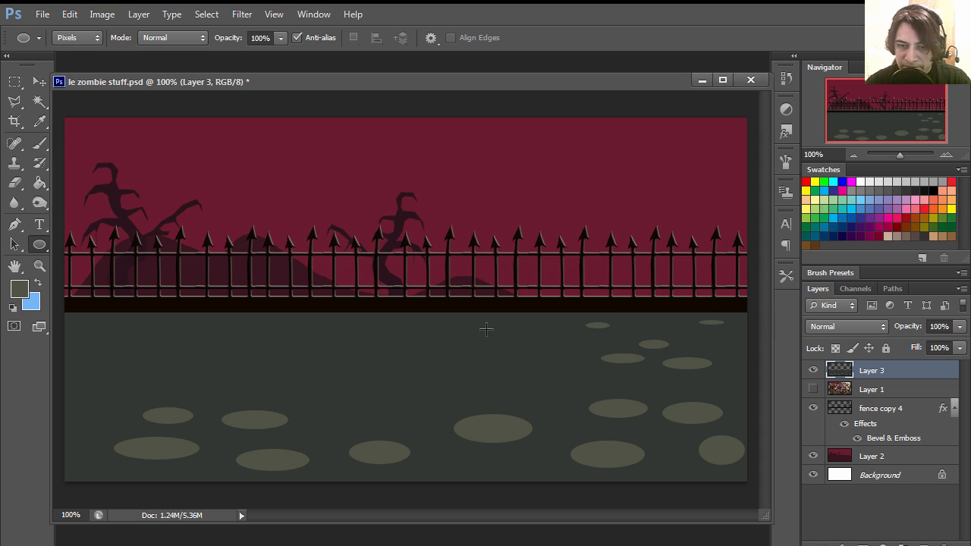
{"action": "left_click_drag", "start_coordinate": [487, 324], "coordinate": [513, 330]}
{"action": "key", "text": "alt+BackSpace"}
{"action": "left_click_drag", "start_coordinate": [432, 320], "coordinate": [449, 326]}
{"action": "key", "text": "alt+BackSpace"}
{"action": "left_click_drag", "start_coordinate": [356, 321], "coordinate": [377, 327]}
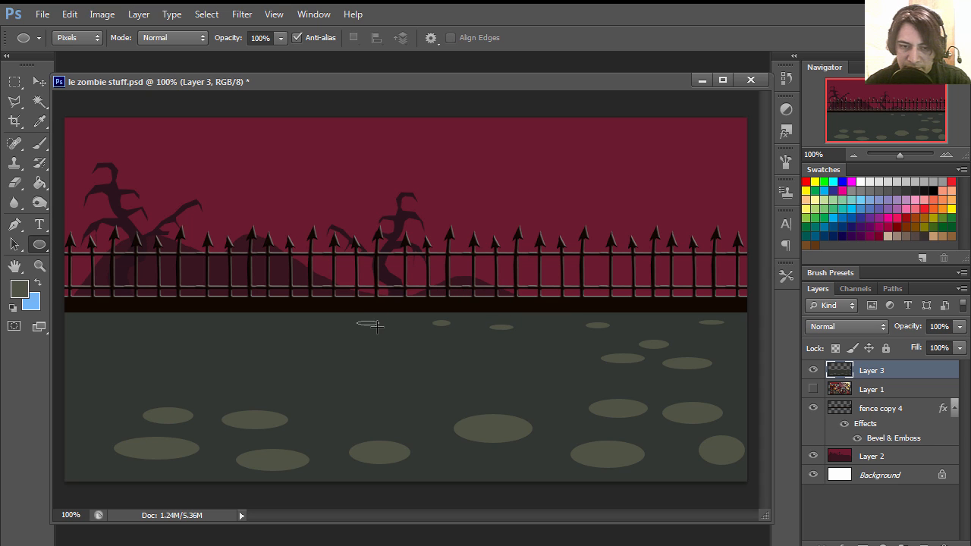
{"action": "left_click_drag", "start_coordinate": [292, 319], "coordinate": [304, 322]}
{"action": "key", "text": "alt+BackSpace"}
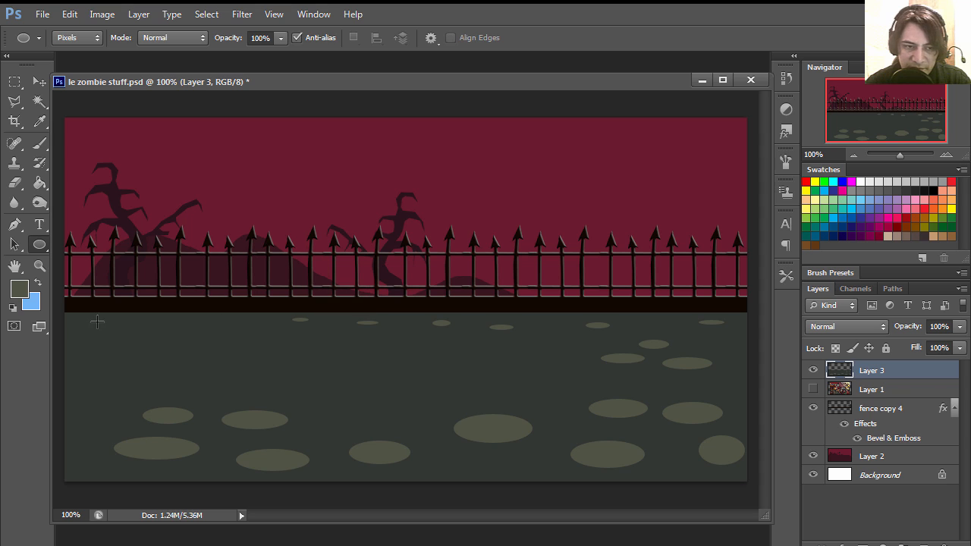
{"action": "left_click_drag", "start_coordinate": [89, 322], "coordinate": [247, 323]}
{"action": "key", "text": "alt+BackSpace"}
{"action": "key", "text": "alt+BackSpace"}
Fill the middle band of the ground with medium-sized elliptical stones between the tiny row and the large front stones.
{"action": "left_click_drag", "start_coordinate": [332, 346], "coordinate": [351, 352]}
{"action": "key", "text": "alt+BackSpace"}
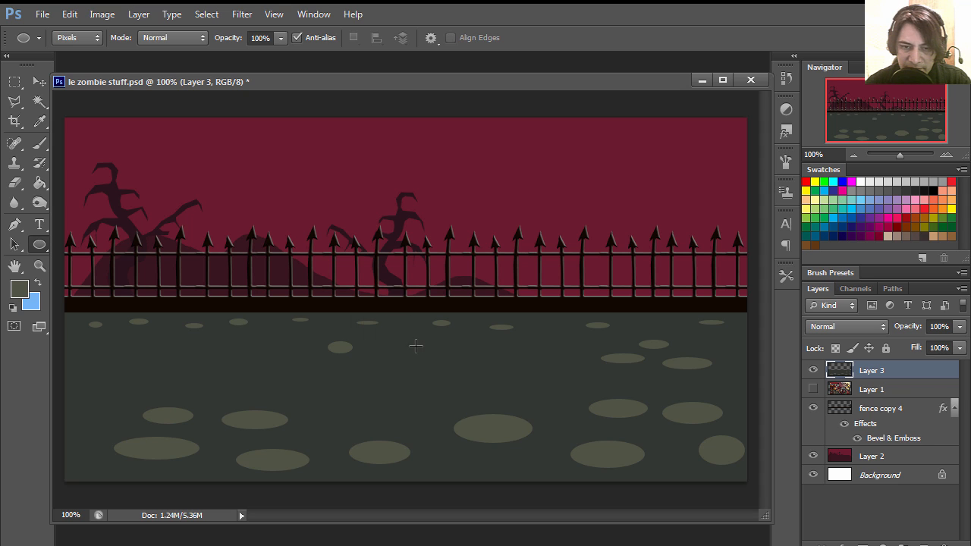
{"action": "left_click_drag", "start_coordinate": [379, 396], "coordinate": [427, 420]}
{"action": "key", "text": "alt+BackSpace"}
{"action": "key", "text": "ctrl+z"}
{"action": "left_click_drag", "start_coordinate": [527, 378], "coordinate": [570, 393]}
{"action": "key", "text": "alt+BackSpace"}
{"action": "left_click_drag", "start_coordinate": [453, 354], "coordinate": [498, 373]}
{"action": "left_click_drag", "start_coordinate": [244, 364], "coordinate": [319, 379]}
{"action": "key", "text": "alt+BackSpace"}
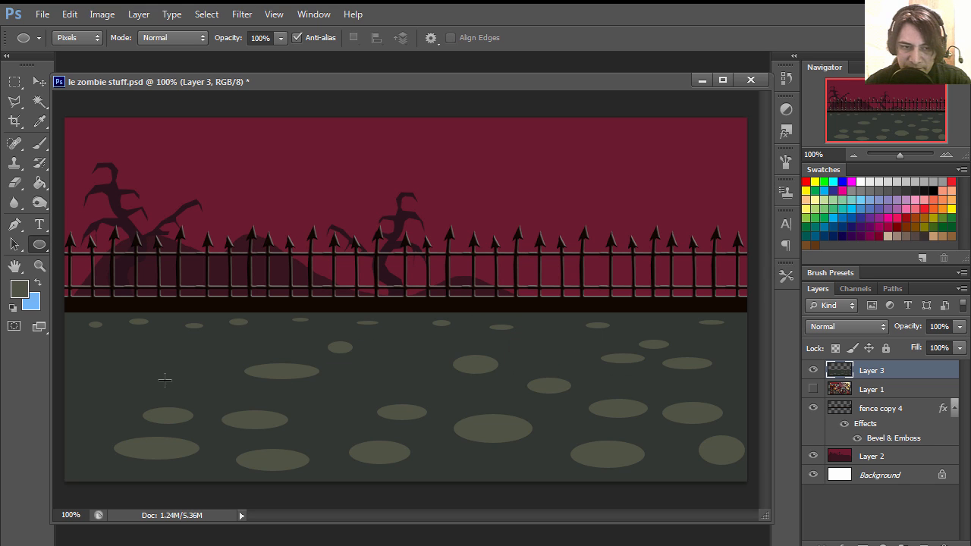
Add elliptical stones in the remaining gaps along the ground's left side and at its lower edge right of centre.
{"action": "left_click_drag", "start_coordinate": [90, 351], "coordinate": [136, 362]}
{"action": "left_click_drag", "start_coordinate": [168, 351], "coordinate": [222, 361]}
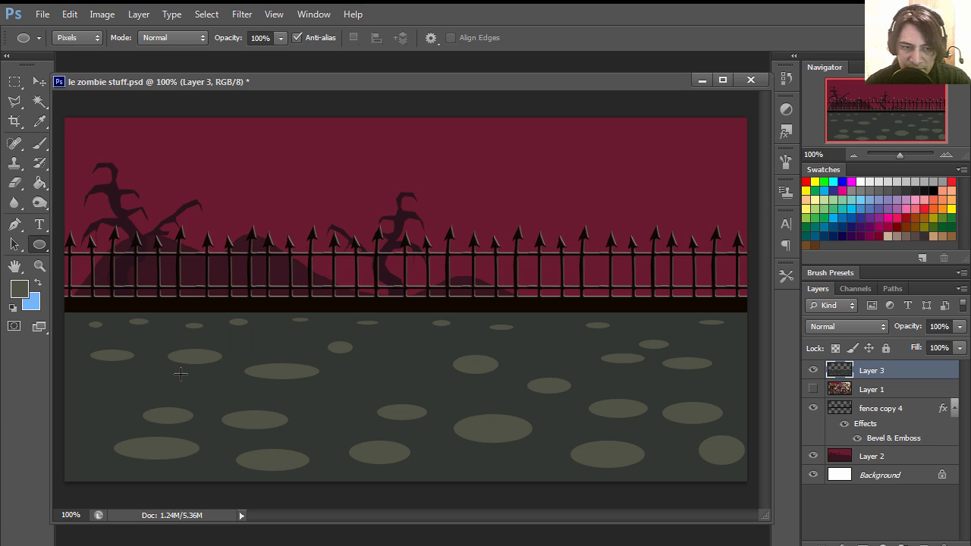
{"action": "left_click_drag", "start_coordinate": [65, 401], "coordinate": [120, 418]}
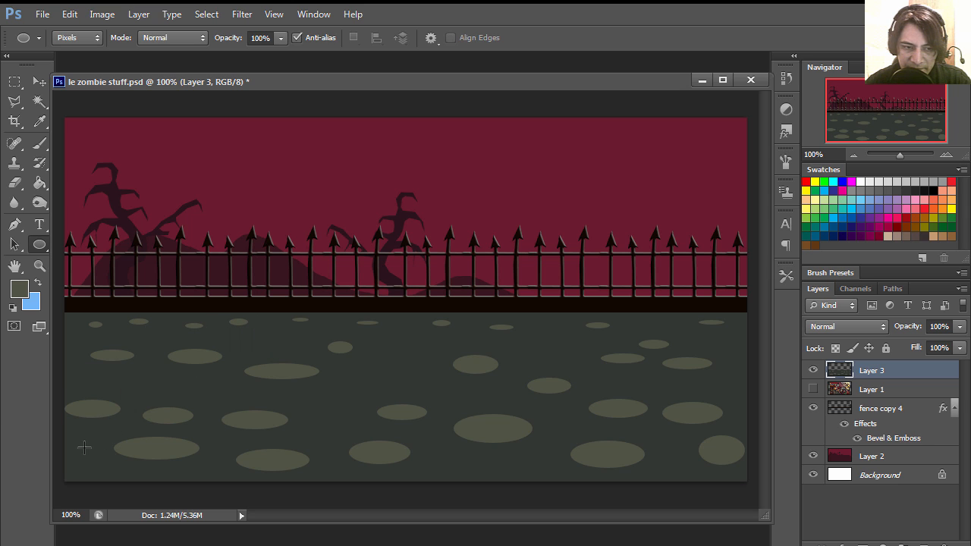
{"action": "left_click_drag", "start_coordinate": [65, 452], "coordinate": [127, 478]}
{"action": "left_click_drag", "start_coordinate": [452, 457], "coordinate": [561, 490]}
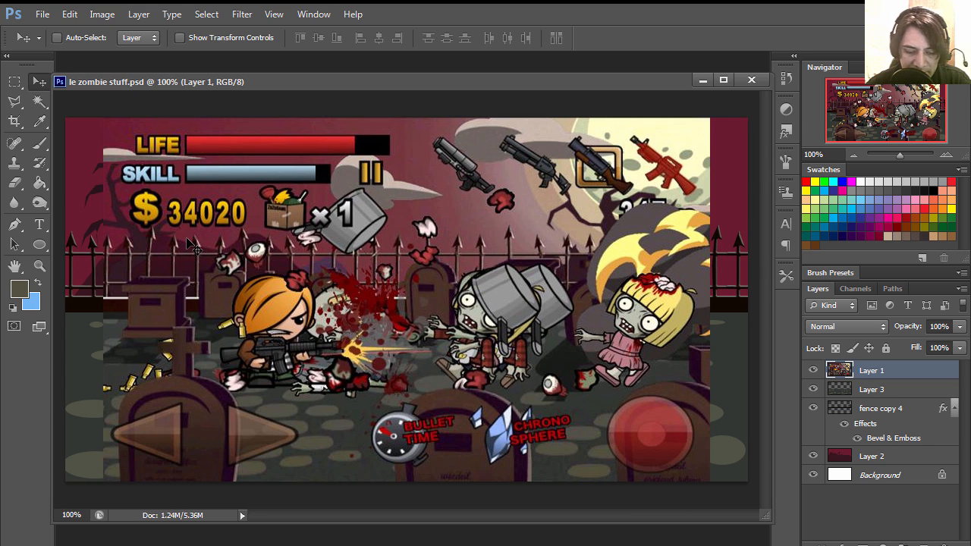
Add a new layer above the reference picture for tracing its box-shaped tomb in front of the fence at 400% zoom.
{"action": "key", "text": "z"}
{"action": "left_click", "coordinate": [156, 310]}
{"action": "left_click", "coordinate": [156, 309]}
{"action": "left_click_drag", "start_coordinate": [163, 367], "coordinate": [345, 311]}
{"action": "left_click", "coordinate": [352, 309]}
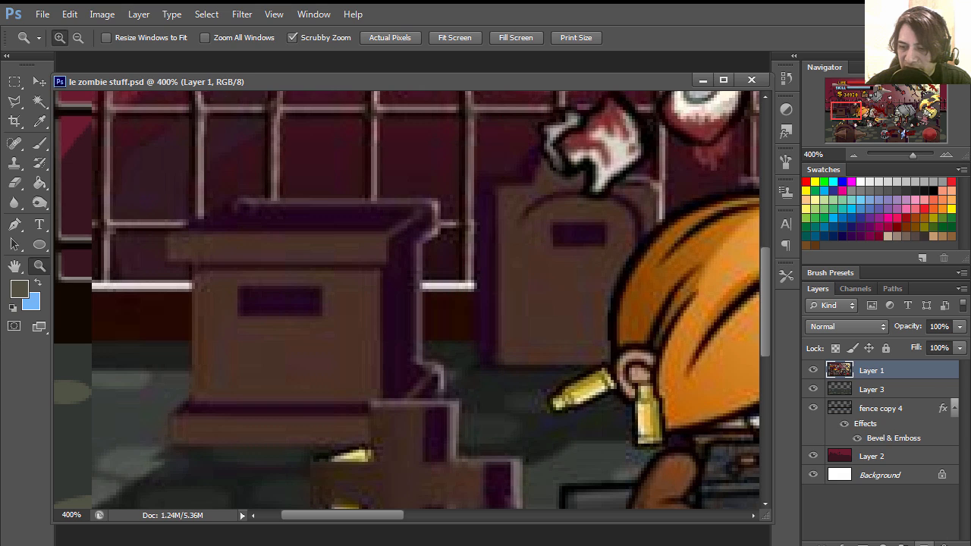
{"action": "left_click", "coordinate": [923, 543]}
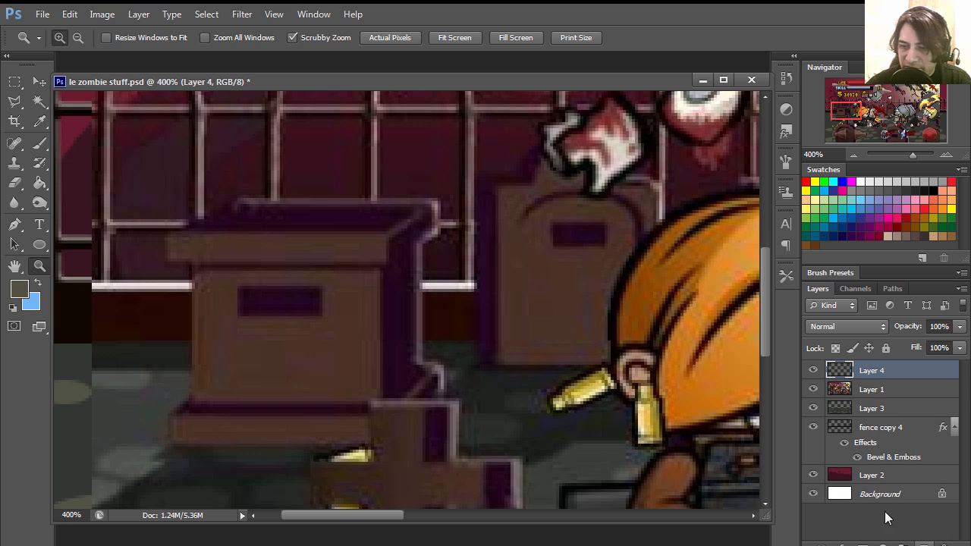
Select the box-shaped tomb's top face with the Polygonal Lasso and fill it with the dark purple sampled from the reference.
{"action": "left_click", "coordinate": [14, 101]}
{"action": "left_click", "coordinate": [171, 234]}
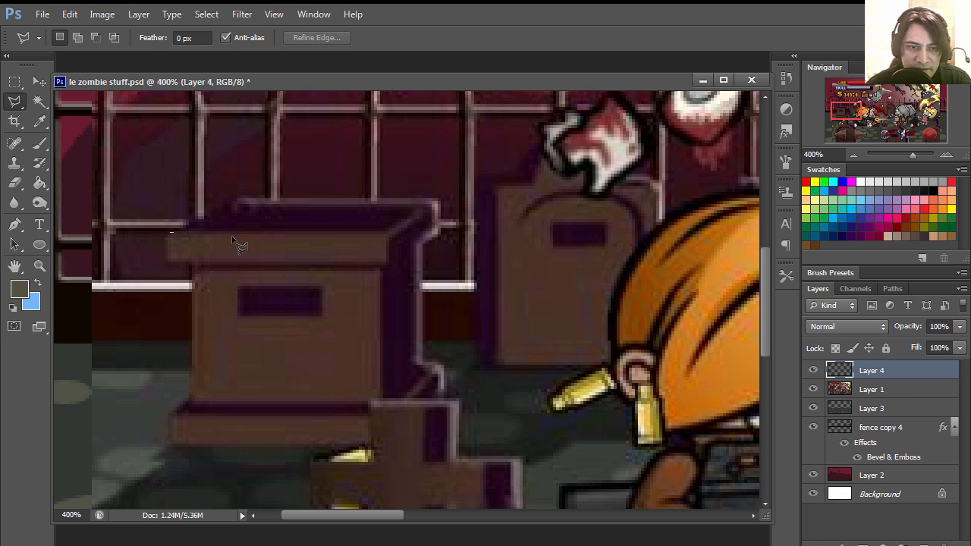
{"action": "left_click", "coordinate": [384, 233]}
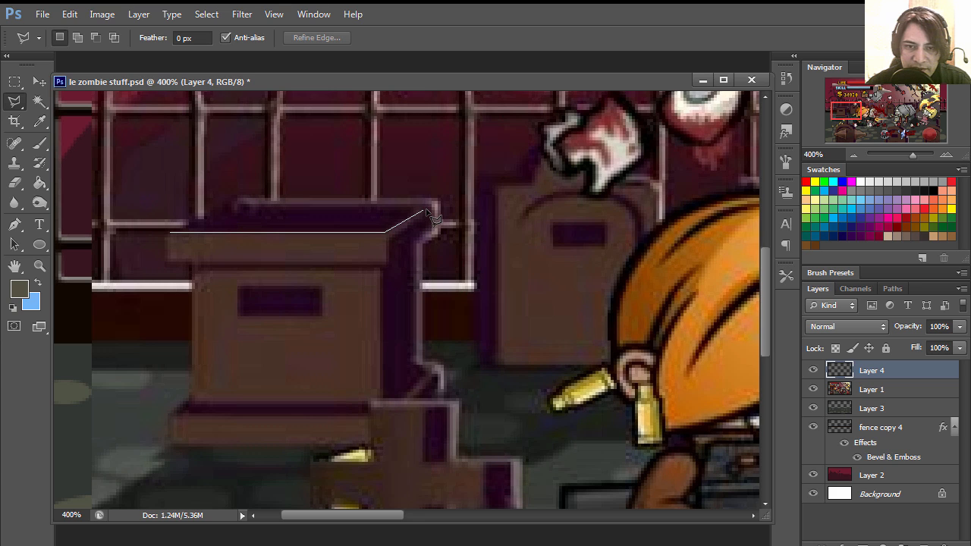
{"action": "left_click", "coordinate": [235, 204]}
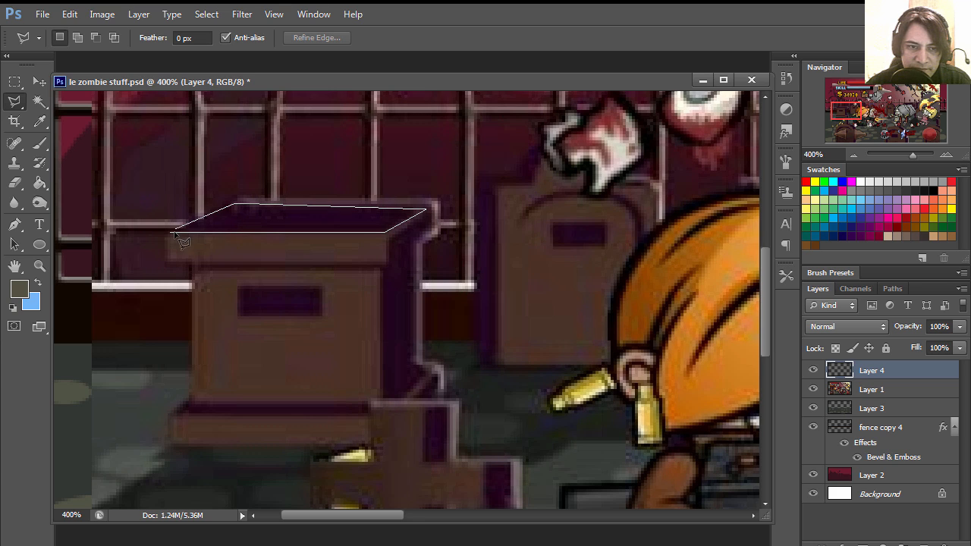
{"action": "left_click", "coordinate": [171, 234]}
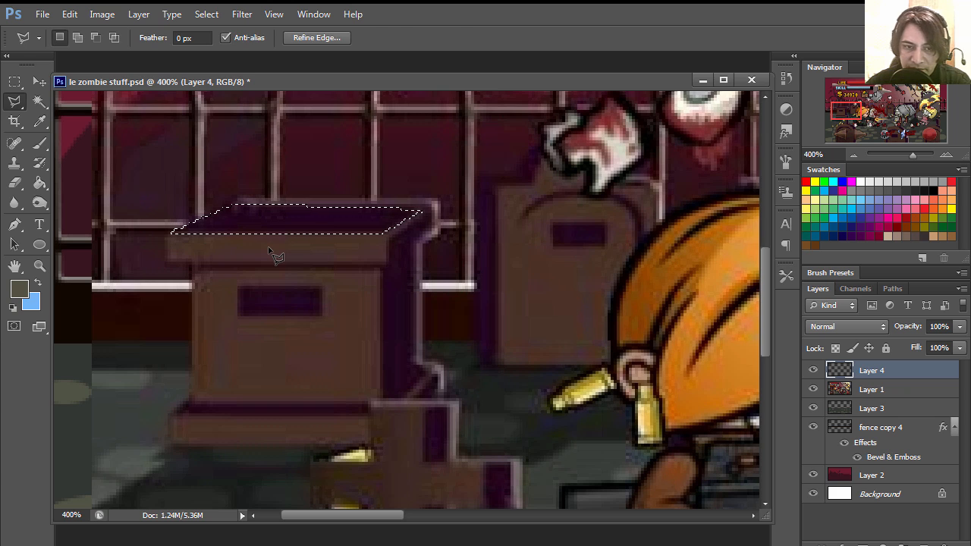
{"action": "key", "text": "i"}
{"action": "left_click", "coordinate": [321, 218]}
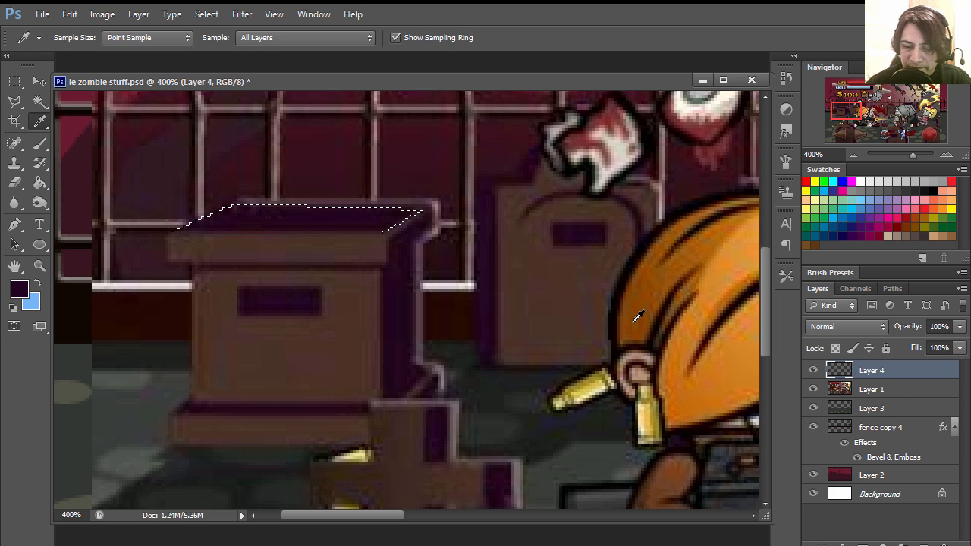
{"action": "key", "text": "shift+F5"}
{"action": "key", "text": "Return"}
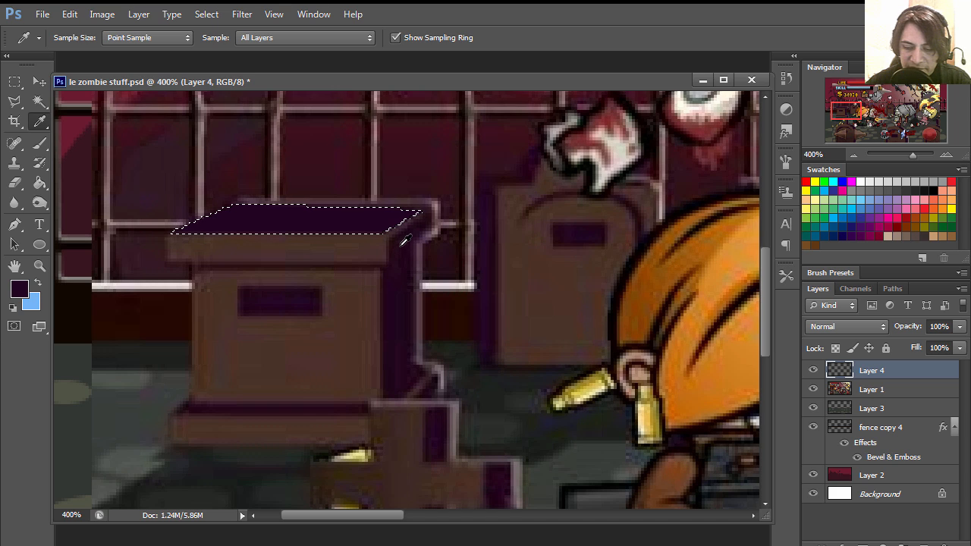
Select the tomb's shaded right side face with the Polygonal Lasso, following its lid and base edges, and fill it with the dark purple.
{"action": "left_click", "coordinate": [17, 105]}
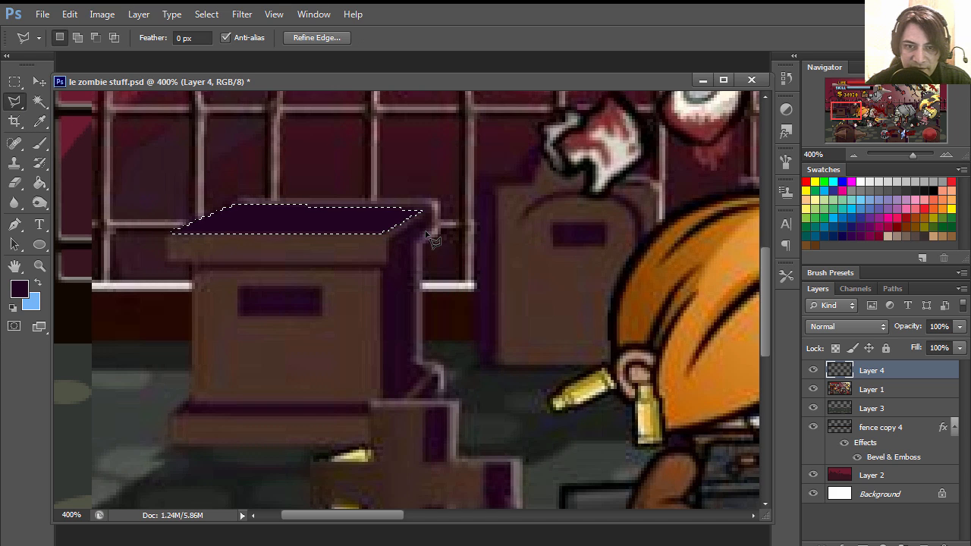
{"action": "left_click", "coordinate": [388, 240]}
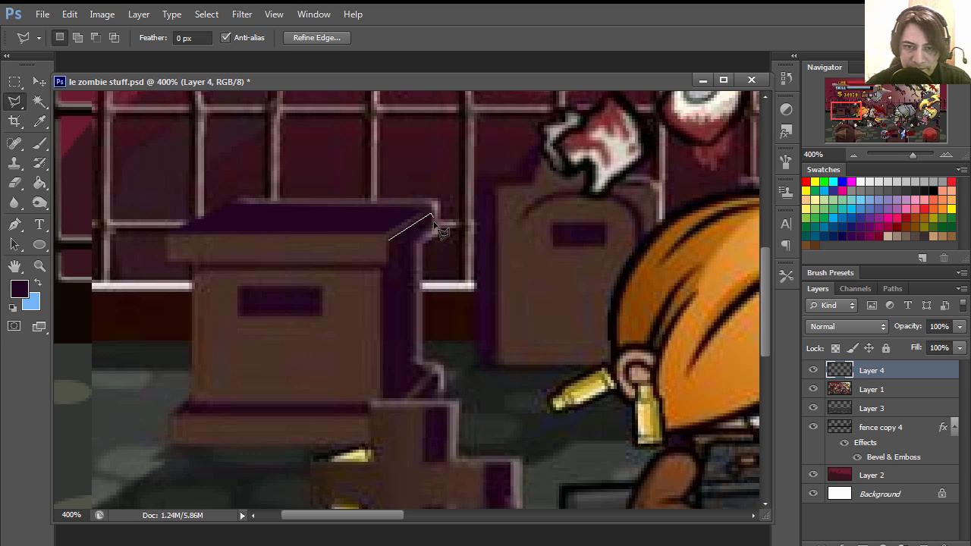
{"action": "left_click", "coordinate": [433, 216]}
{"action": "left_click", "coordinate": [418, 242]}
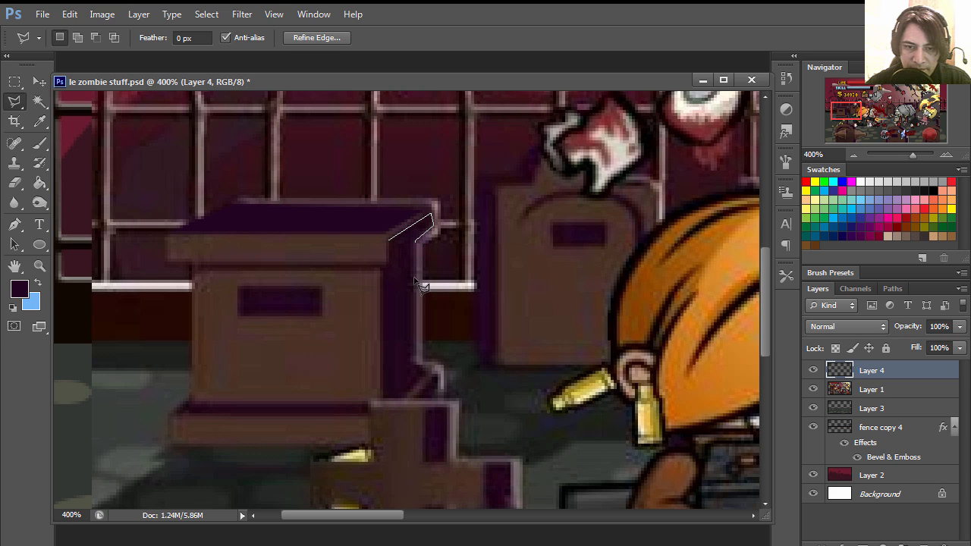
{"action": "left_click", "coordinate": [433, 369]}
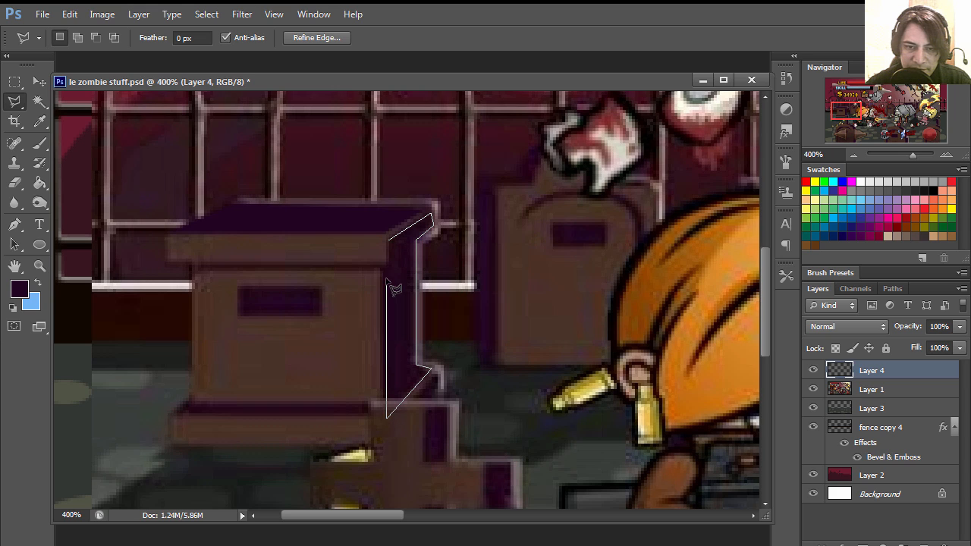
{"action": "left_click", "coordinate": [381, 418]}
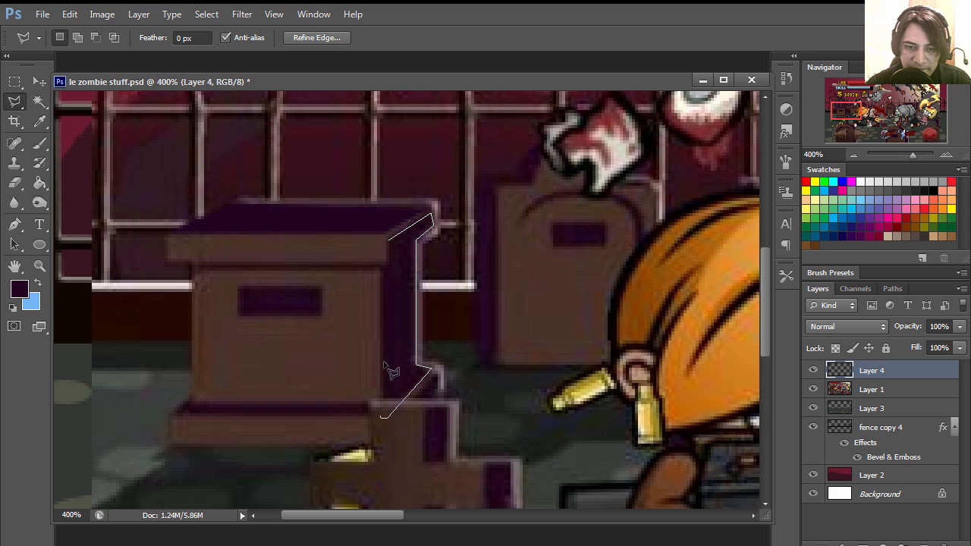
{"action": "left_click", "coordinate": [380, 267]}
{"action": "left_click", "coordinate": [389, 267]}
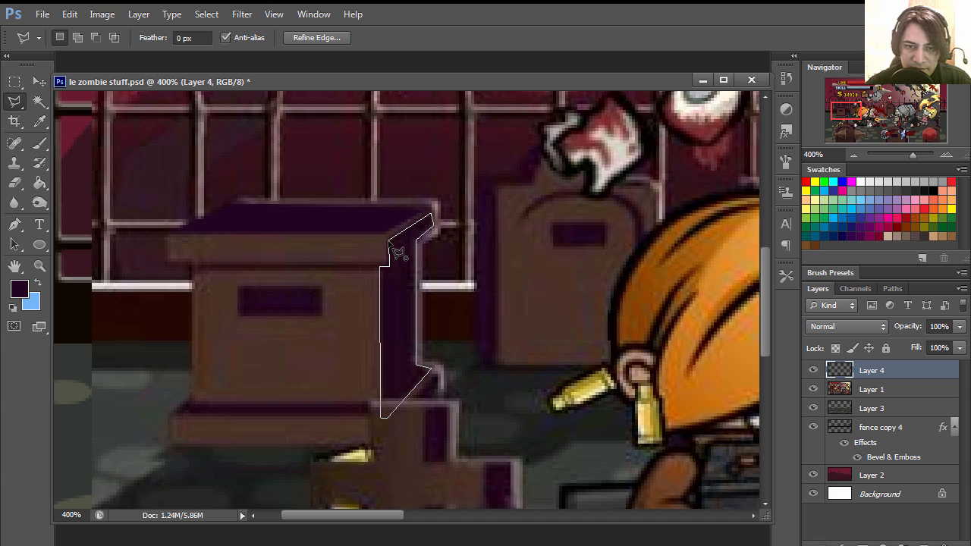
{"action": "left_click", "coordinate": [396, 251]}
{"action": "key", "text": "shift+F5"}
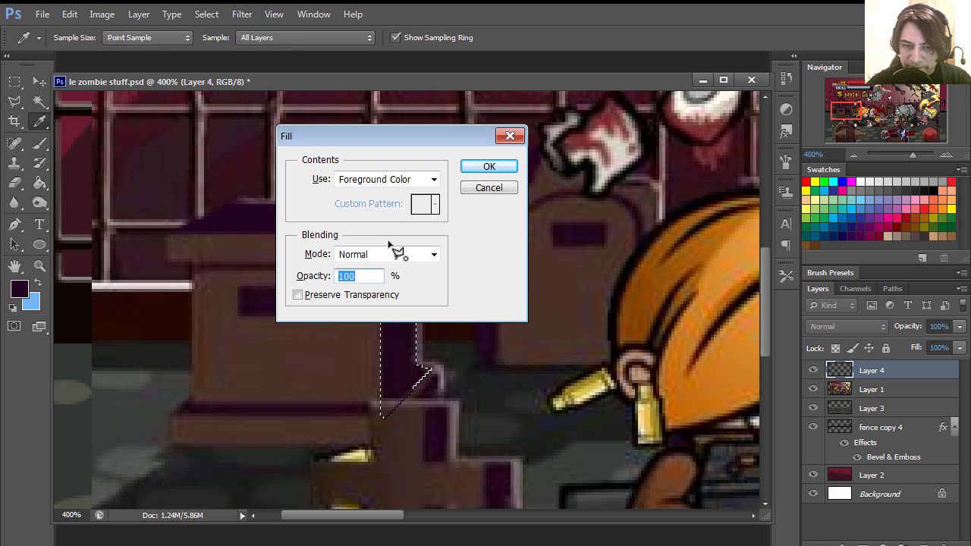
{"action": "key", "text": "Return"}
Select the narrow ledge strip above the tomb's base with the Polygonal Lasso and fill it with the dark purple.
{"action": "key", "text": "space"}
{"action": "left_click_drag", "start_coordinate": [333, 381], "coordinate": [344, 378]}
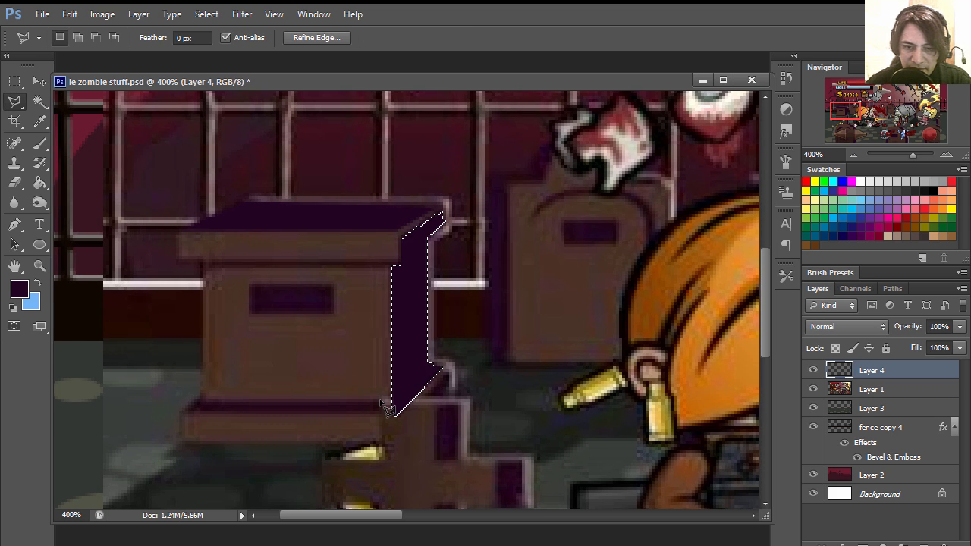
{"action": "left_click", "coordinate": [195, 413]}
{"action": "left_click", "coordinate": [205, 396]}
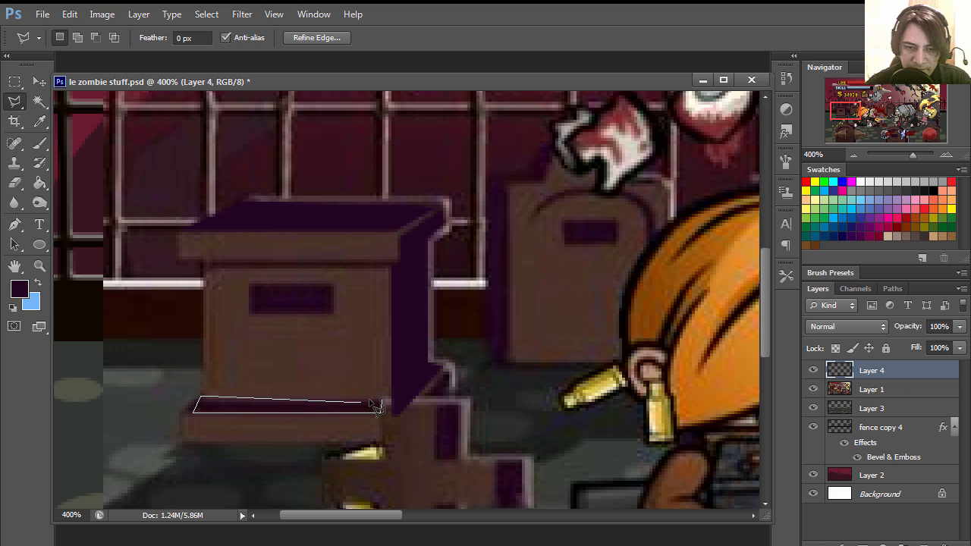
{"action": "left_click", "coordinate": [380, 399]}
{"action": "key", "text": "shift+F5"}
{"action": "key", "text": "Return"}
{"action": "left_click", "coordinate": [383, 400]}
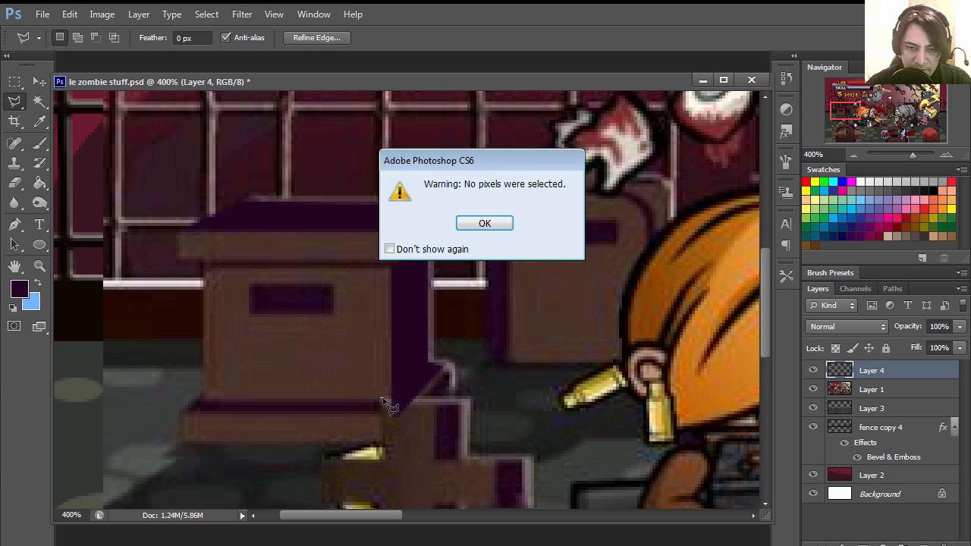
{"action": "left_click", "coordinate": [484, 223]}
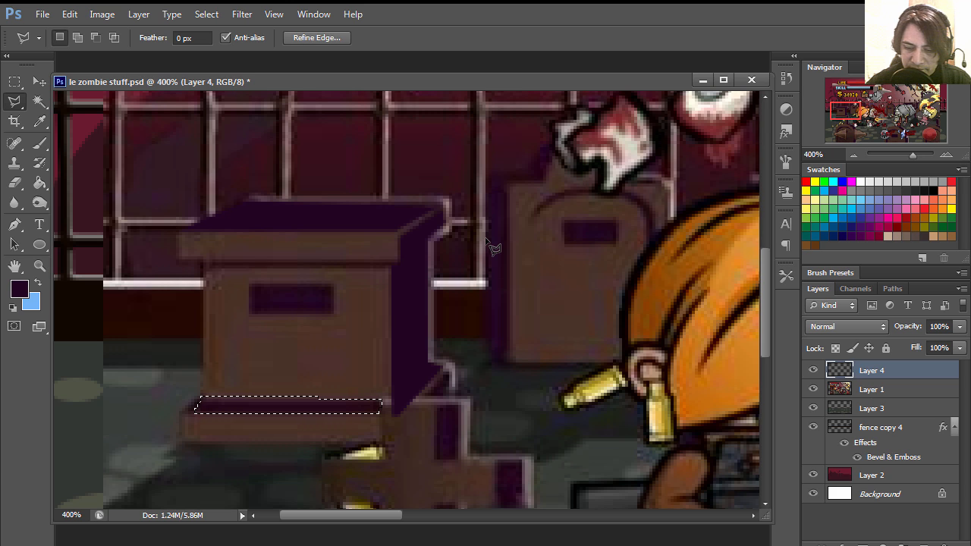
{"action": "key", "text": "shift+F5"}
{"action": "key", "text": "Return"}
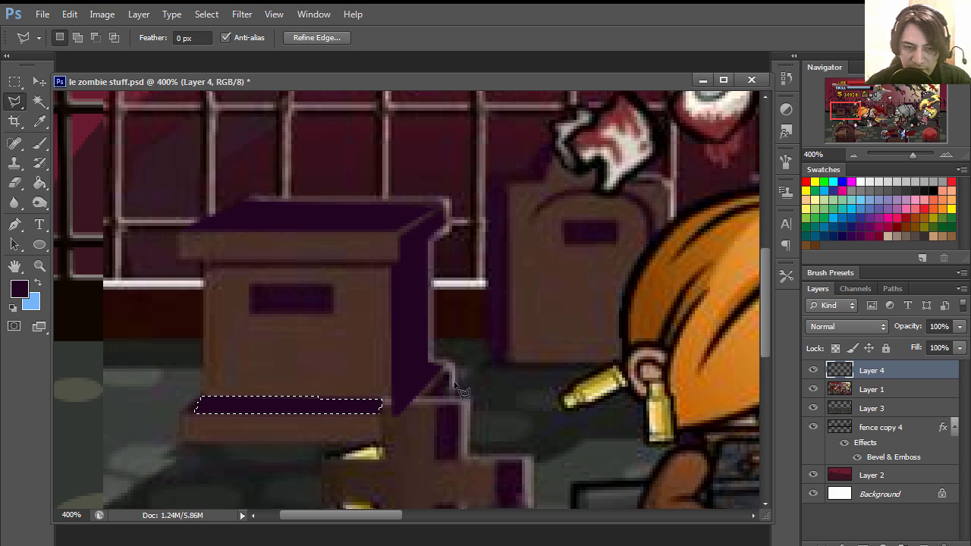
Darken the fill color to #140215, refill the ledge strip above the tomb's base with it, and deselect.
{"action": "left_click", "coordinate": [19, 289]}
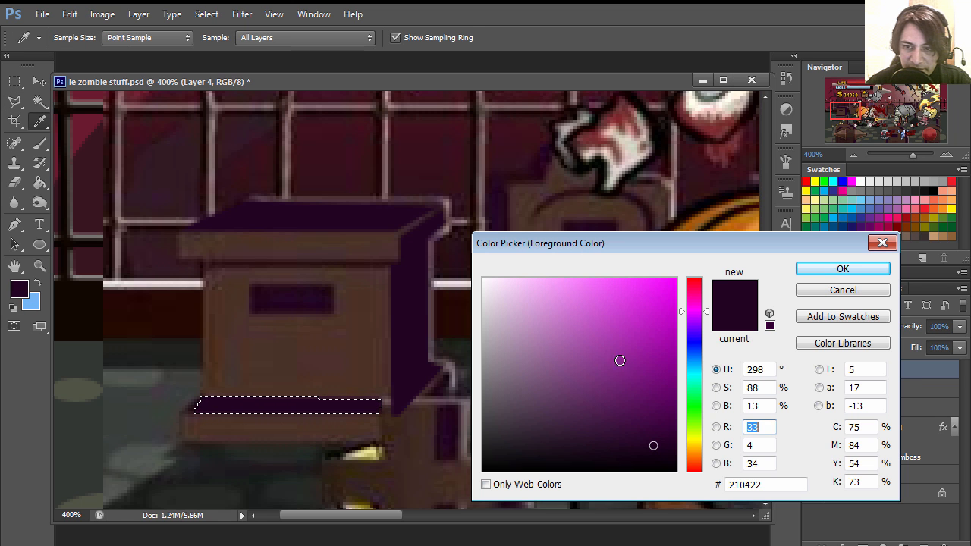
{"action": "left_click", "coordinate": [657, 455]}
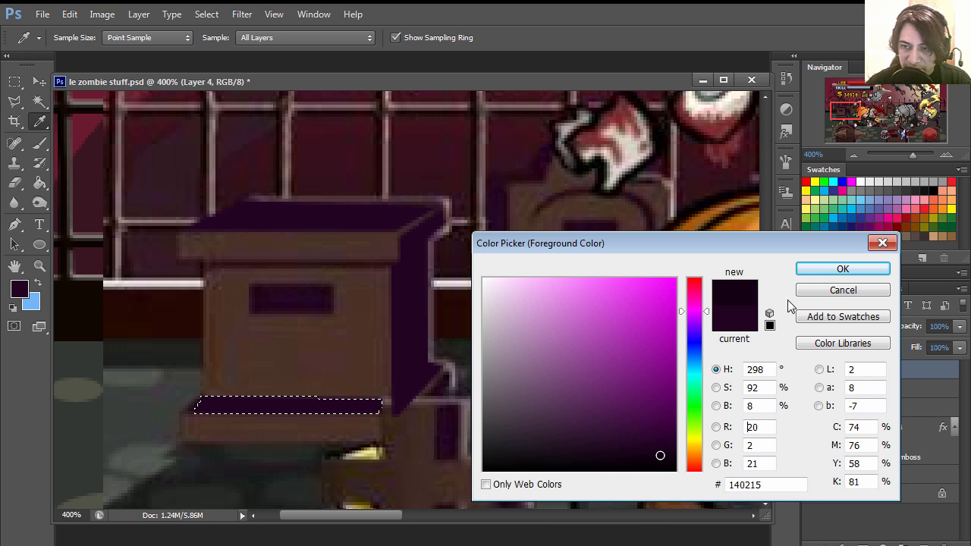
{"action": "left_click", "coordinate": [819, 272]}
{"action": "key", "text": "shift+F5"}
{"action": "key", "text": "Return"}
{"action": "key", "text": "ctrl+d"}
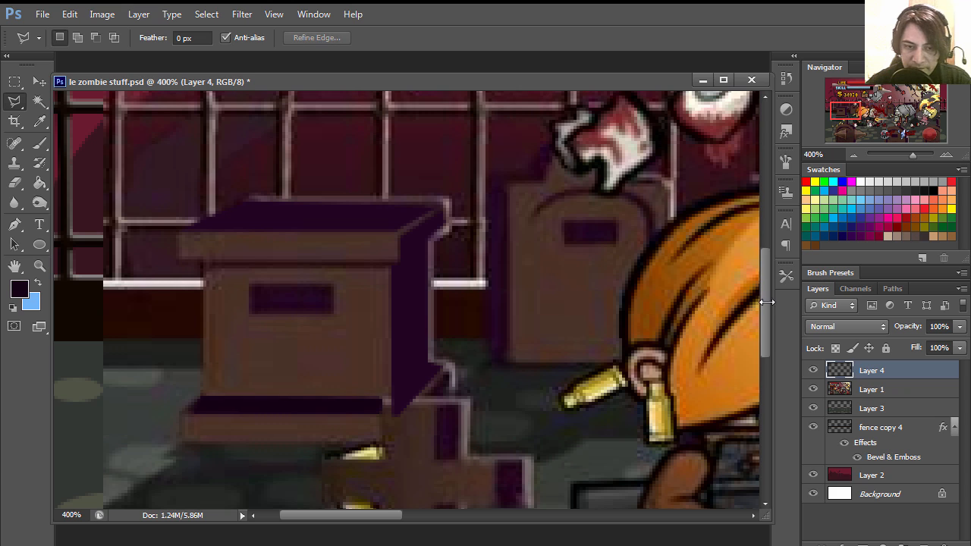
Sample the dark purple of the tomb's plaque and draw a filled rectangle covering the plaque on the front face.
{"action": "left_click_drag", "start_coordinate": [39, 245], "coordinate": [70, 241]}
{"action": "key", "text": "i"}
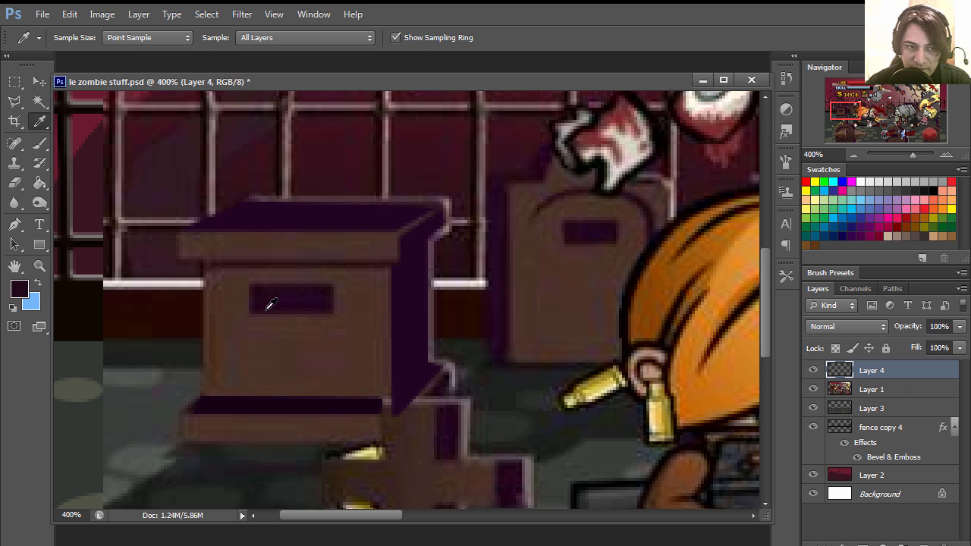
{"action": "left_click", "coordinate": [42, 245]}
{"action": "left_click_drag", "start_coordinate": [244, 283], "coordinate": [336, 313]}
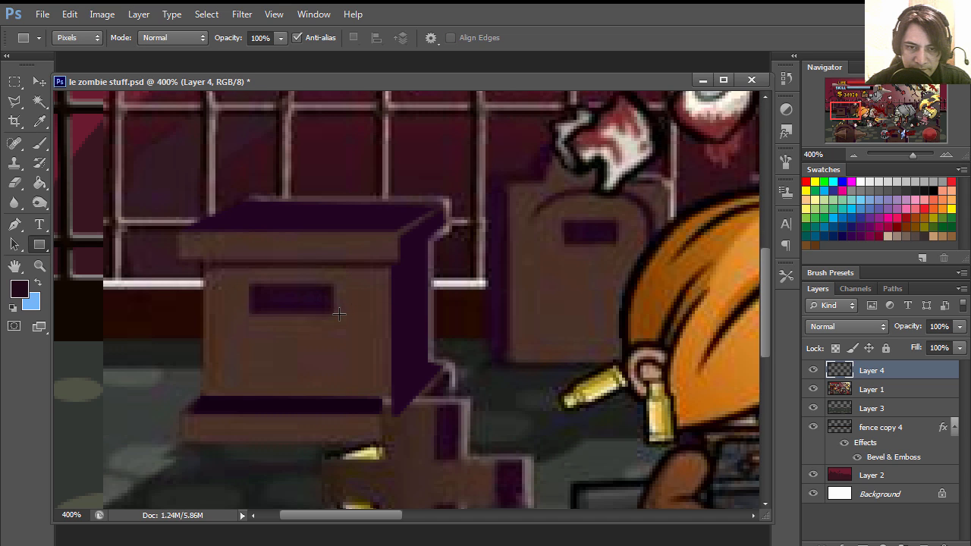
Sample the dark brown shadow under the tomb's lid and draw a thin filled rectangle along the lid's lower front edge.
{"action": "key", "text": "i"}
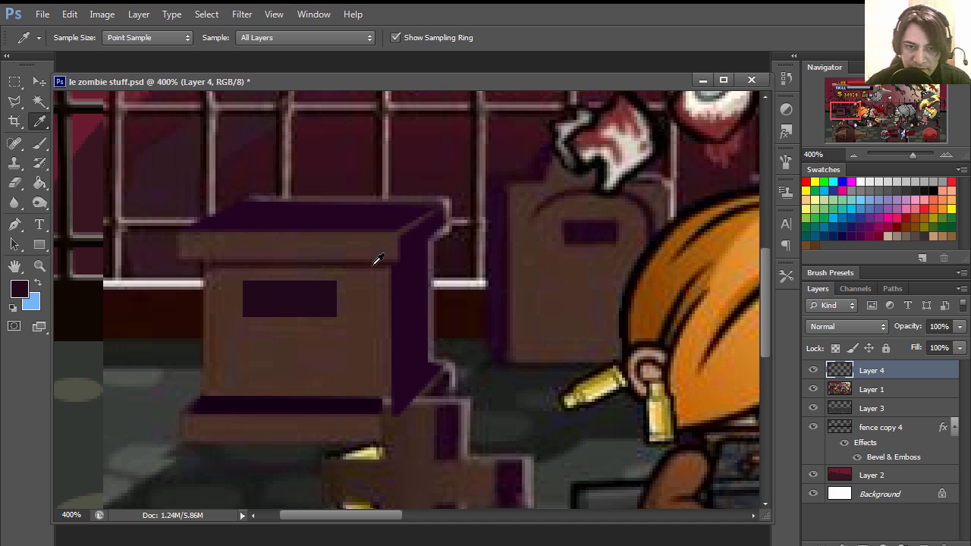
{"action": "left_click", "coordinate": [374, 264]}
{"action": "left_click", "coordinate": [40, 244]}
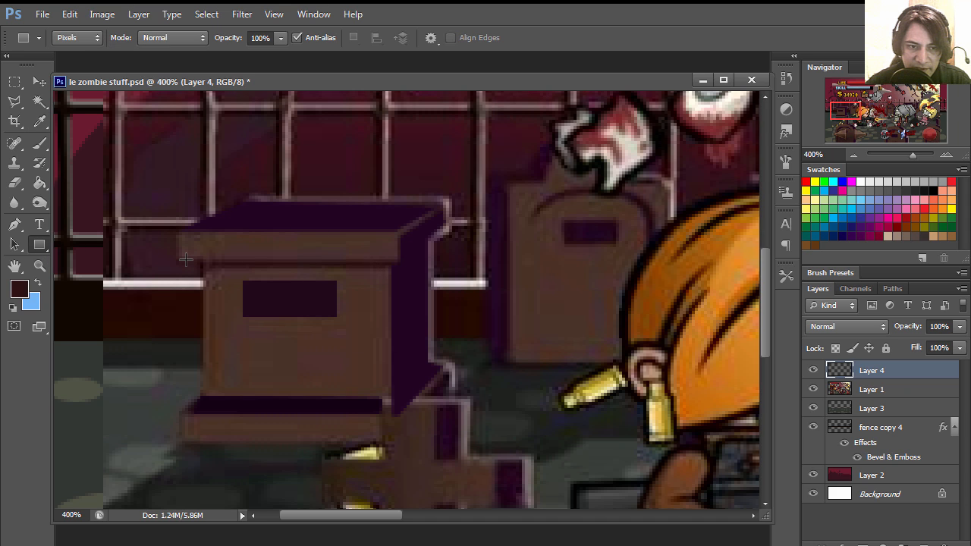
{"action": "left_click_drag", "start_coordinate": [183, 260], "coordinate": [392, 267]}
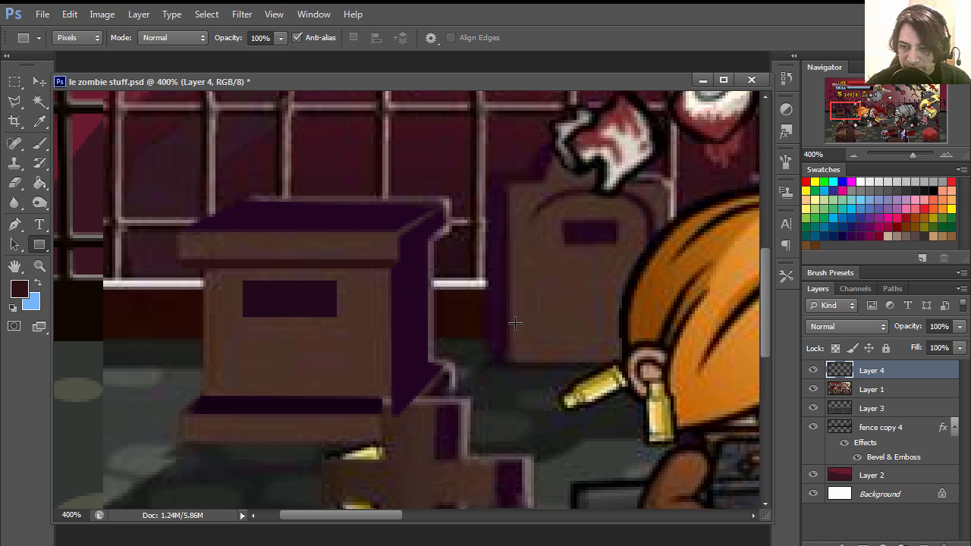
Add a new layer for the tomb's base color and place it directly beneath the layer with the purple shading.
{"action": "key", "text": "ctrl+shift+alt+n"}
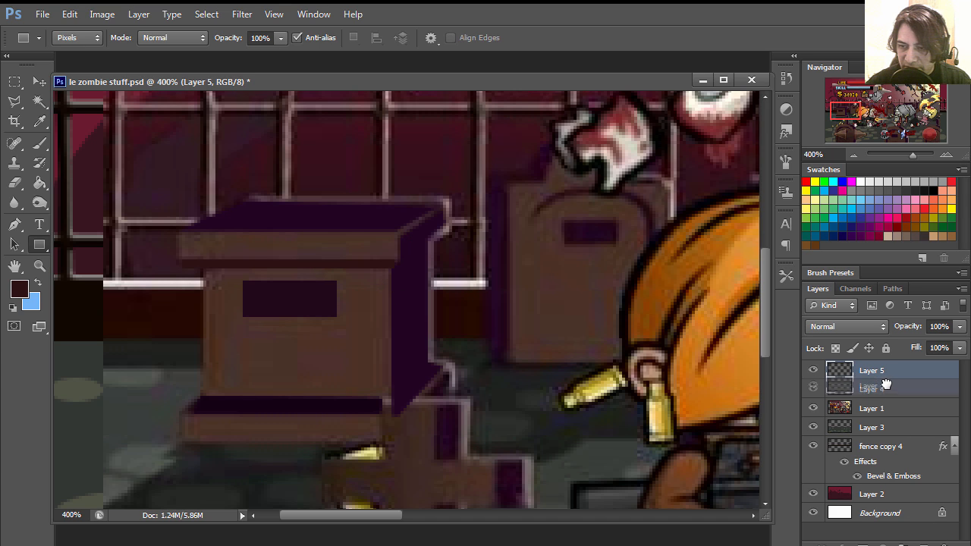
{"action": "left_click", "coordinate": [878, 392]}
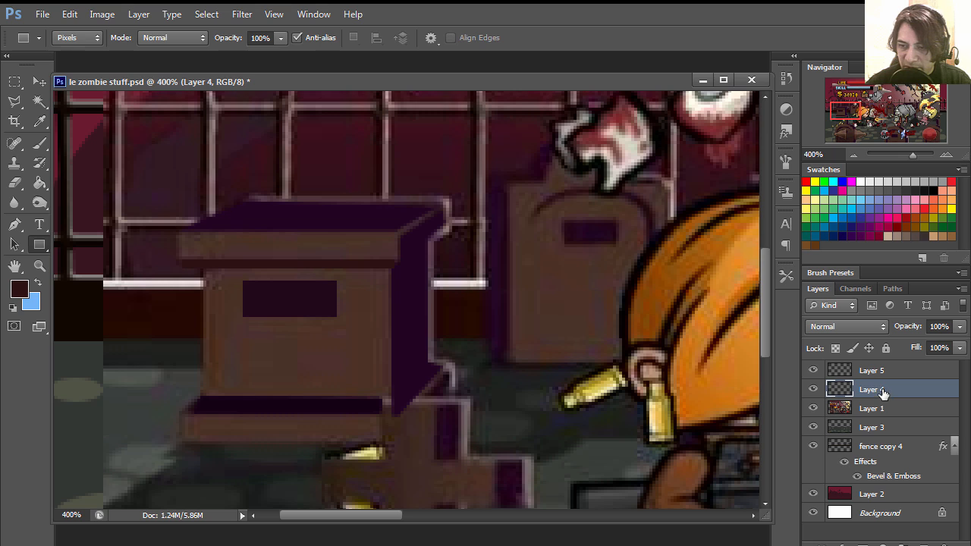
{"action": "left_click", "coordinate": [813, 392]}
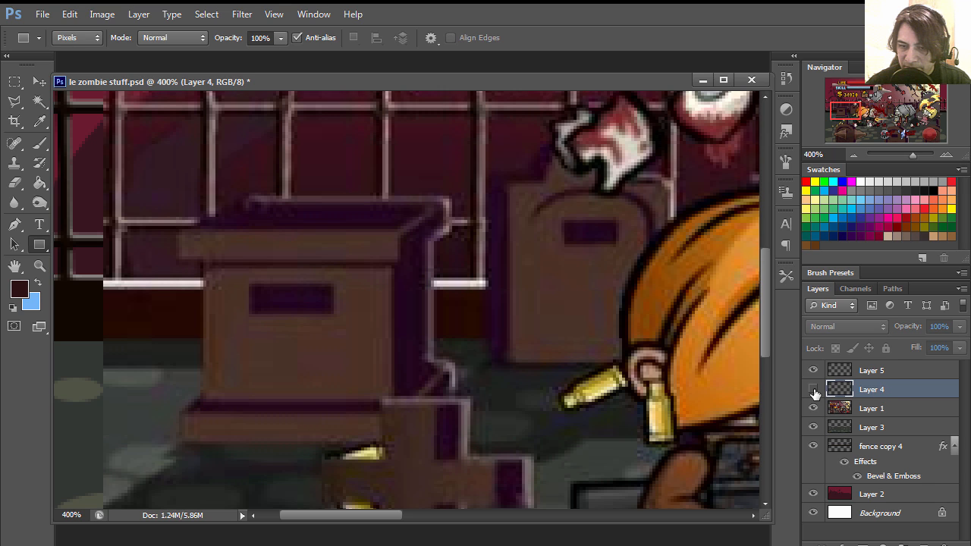
{"action": "left_click", "coordinate": [814, 391]}
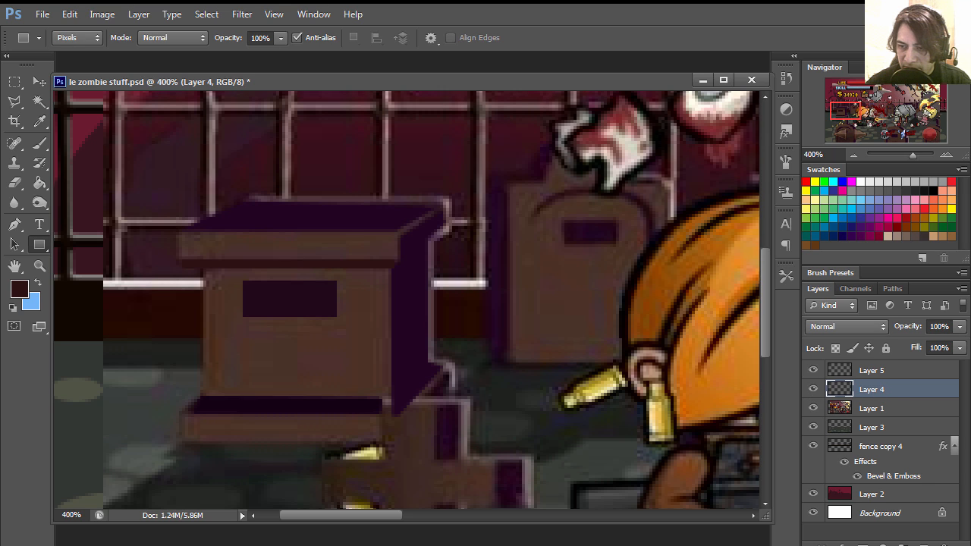
{"action": "left_click_drag", "start_coordinate": [884, 371], "coordinate": [888, 389]}
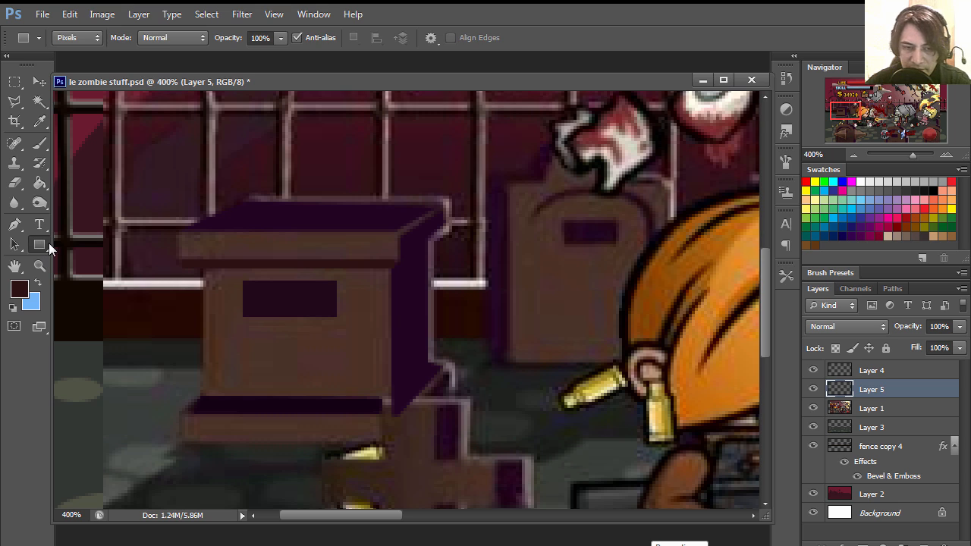
Sample the tomb's brown, select the lid's front face and right bevel with the Polygonal Lasso, and fill the selection with it.
{"action": "key", "text": "i"}
{"action": "left_click", "coordinate": [234, 272]}
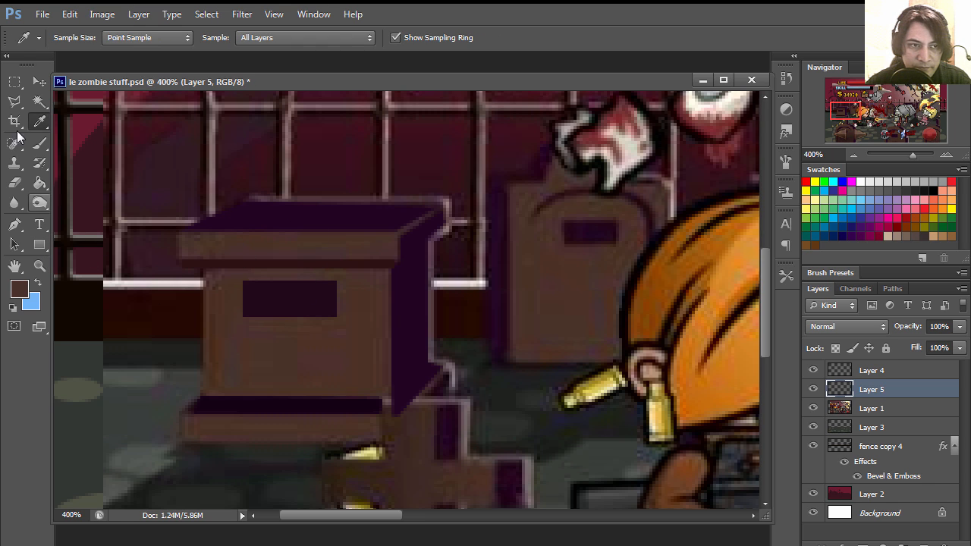
{"action": "left_click", "coordinate": [14, 101]}
{"action": "left_click", "coordinate": [176, 233]}
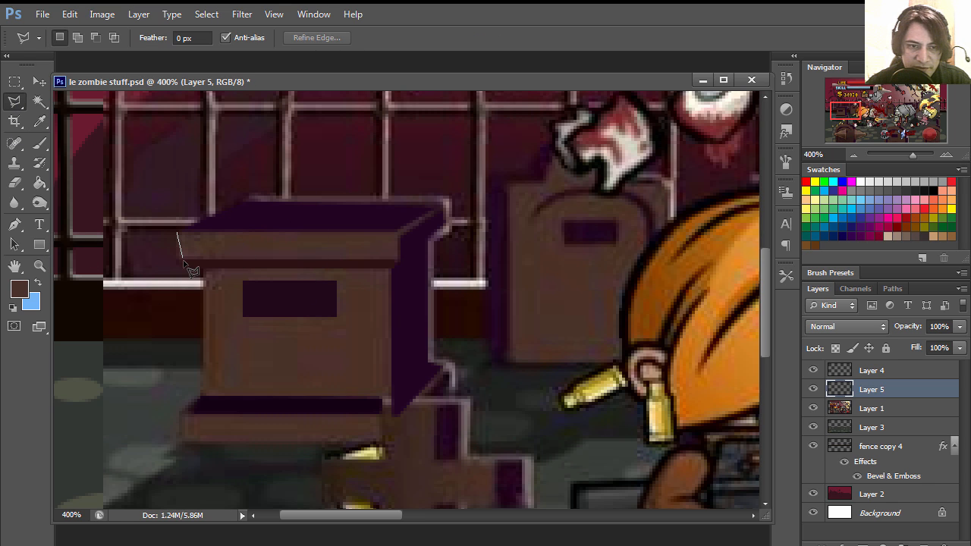
{"action": "left_click", "coordinate": [177, 268]}
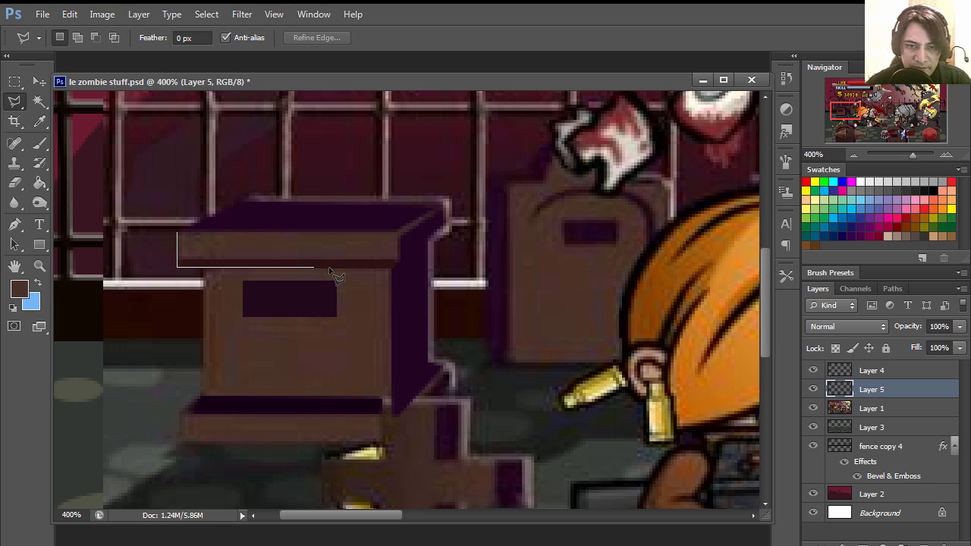
{"action": "left_click", "coordinate": [400, 268]}
{"action": "left_click", "coordinate": [400, 241]}
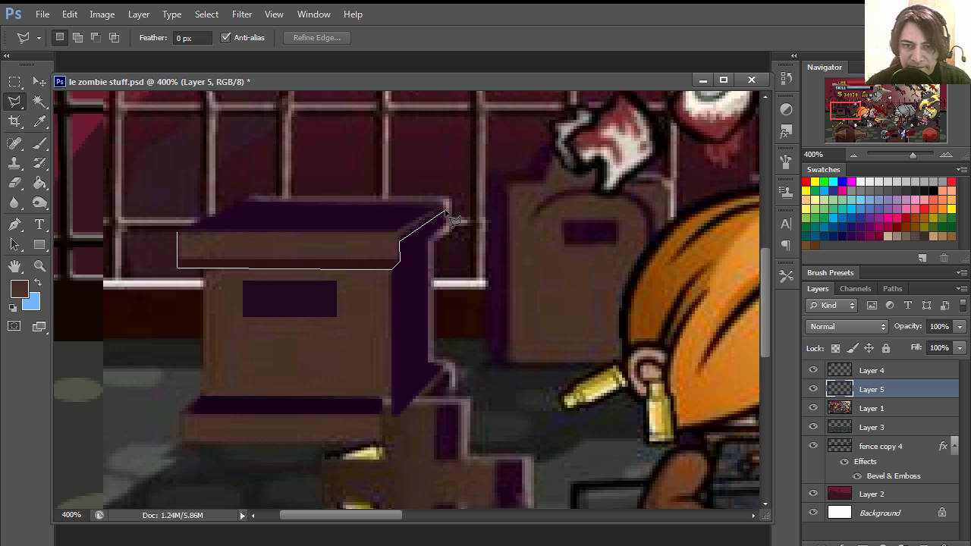
{"action": "left_click", "coordinate": [445, 206]}
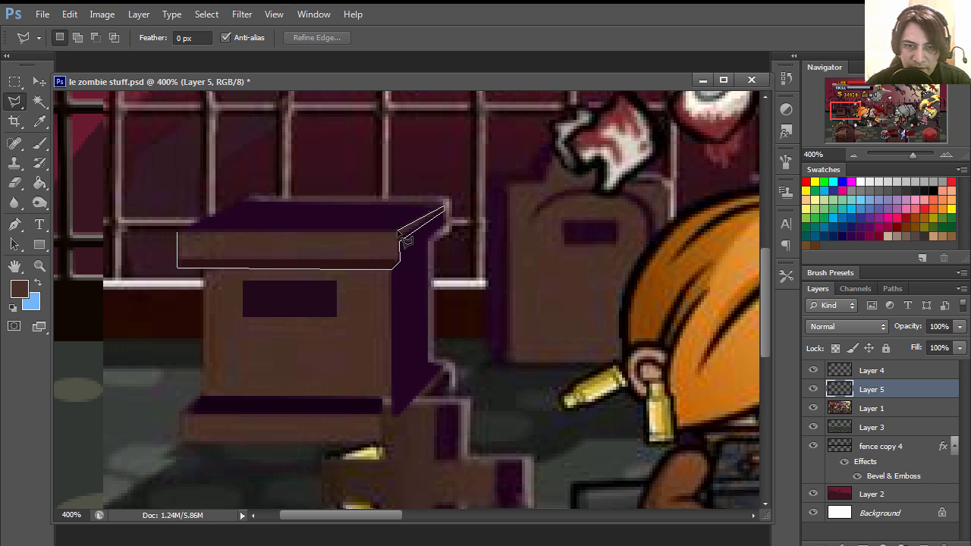
{"action": "left_click", "coordinate": [399, 229]}
{"action": "left_click", "coordinate": [183, 232]}
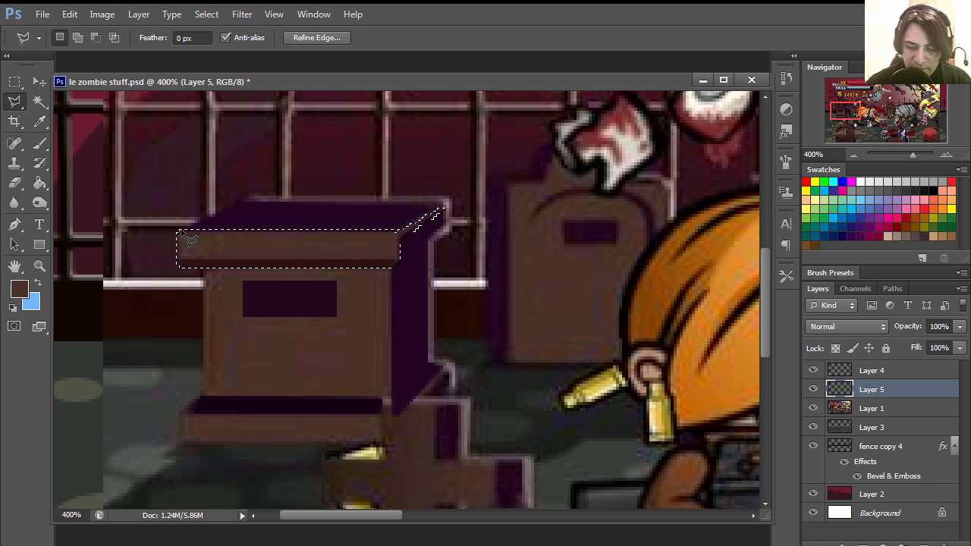
{"action": "key", "text": "alt+BackSpace"}
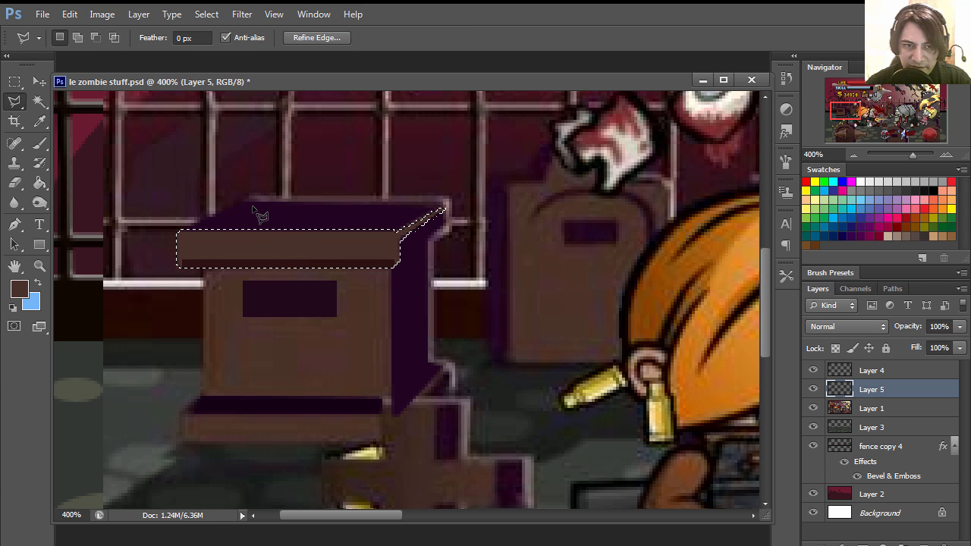
{"action": "left_click", "coordinate": [251, 201]}
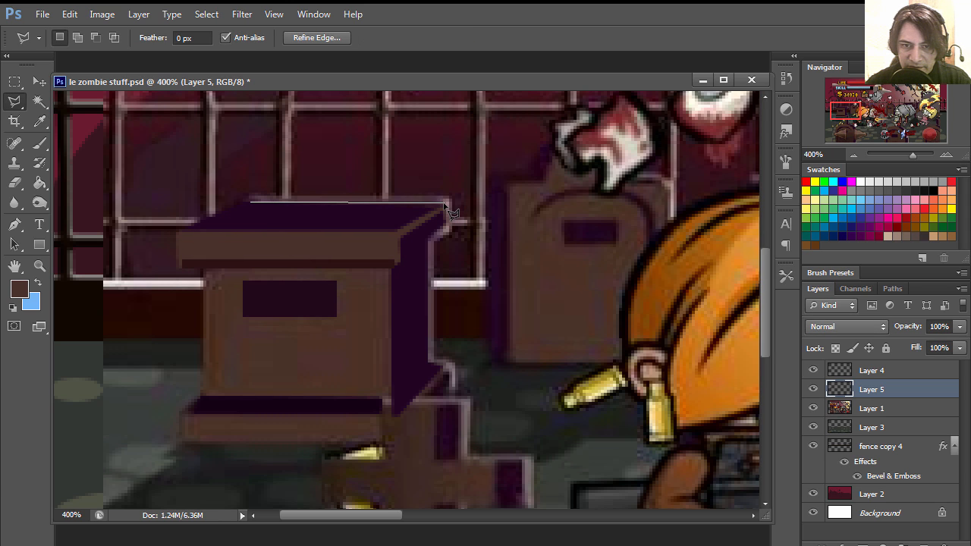
{"action": "left_click", "coordinate": [442, 203]}
{"action": "left_click", "coordinate": [445, 221]}
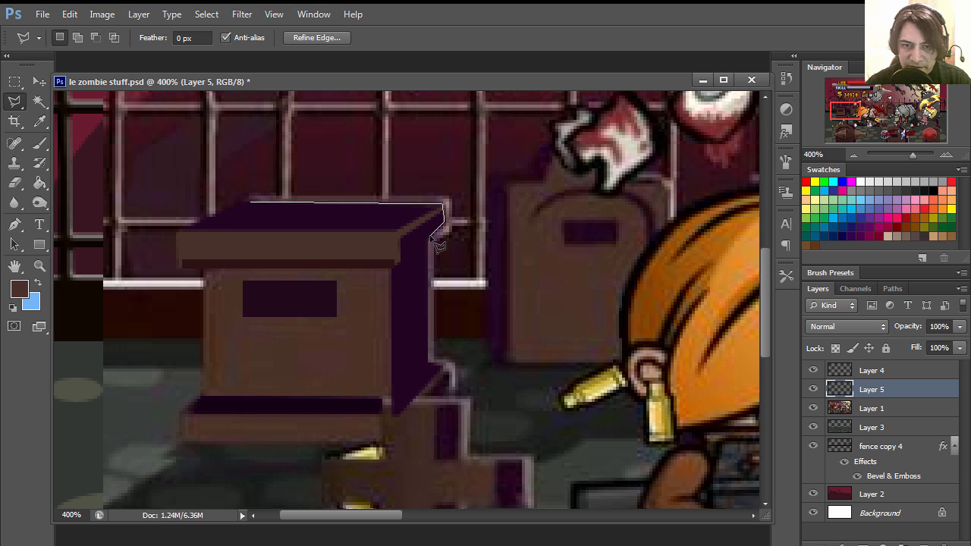
{"action": "left_click", "coordinate": [425, 241]}
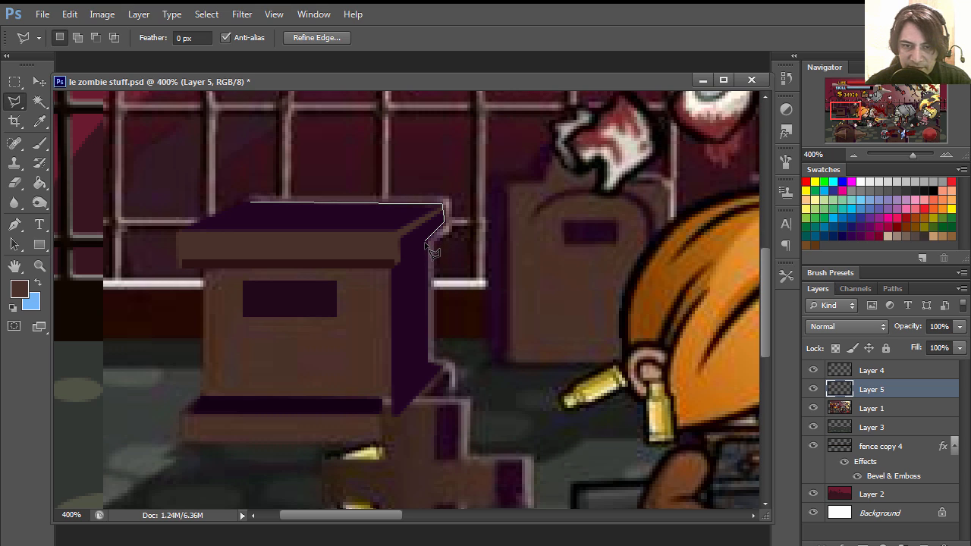
{"action": "double_click", "coordinate": [427, 365]}
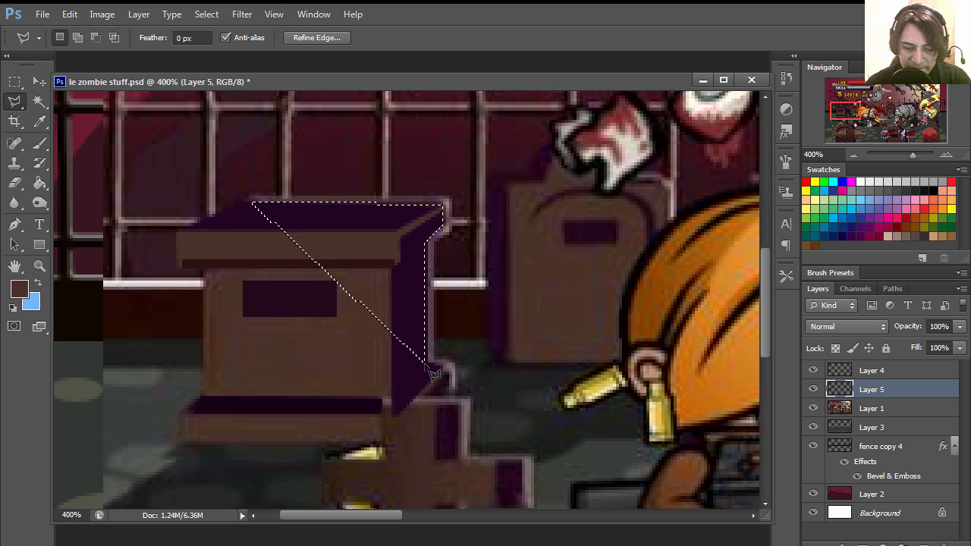
{"action": "key", "text": "ctrl+d"}
Trace the whole tomb's outline from lid to base with the Polygonal Lasso and fill it with the sampled brown.
{"action": "left_click", "coordinate": [251, 195]}
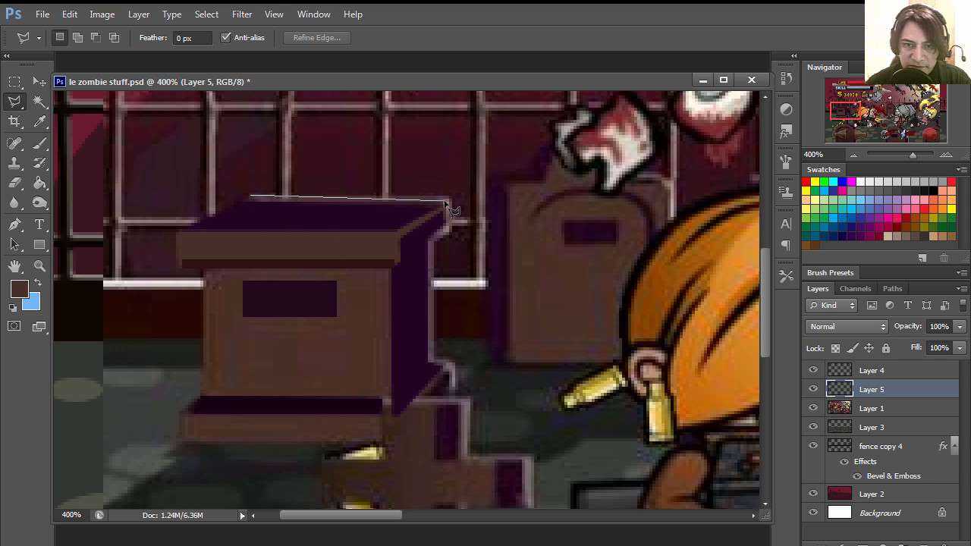
{"action": "left_click", "coordinate": [448, 199]}
{"action": "left_click", "coordinate": [448, 219]}
{"action": "left_click", "coordinate": [433, 235]}
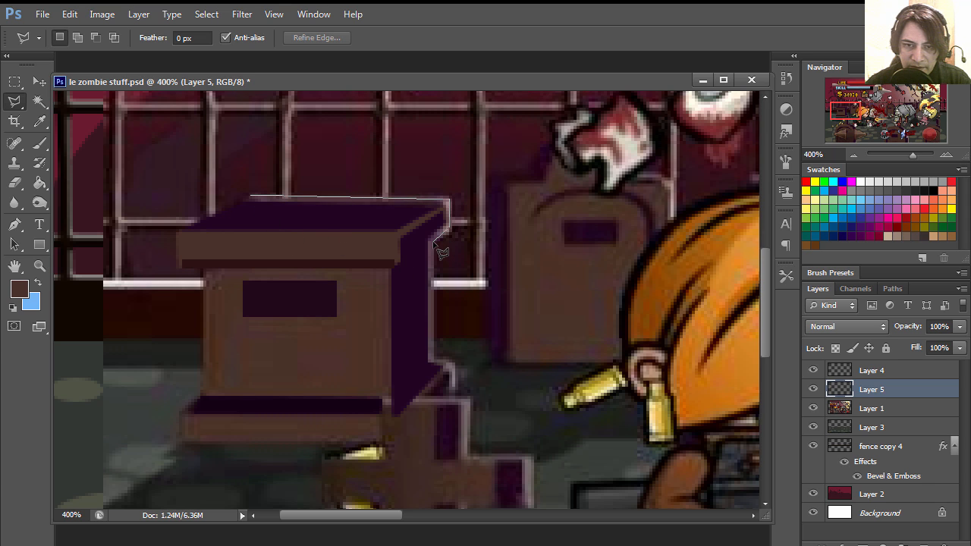
{"action": "left_click", "coordinate": [433, 357]}
{"action": "left_click", "coordinate": [451, 359]}
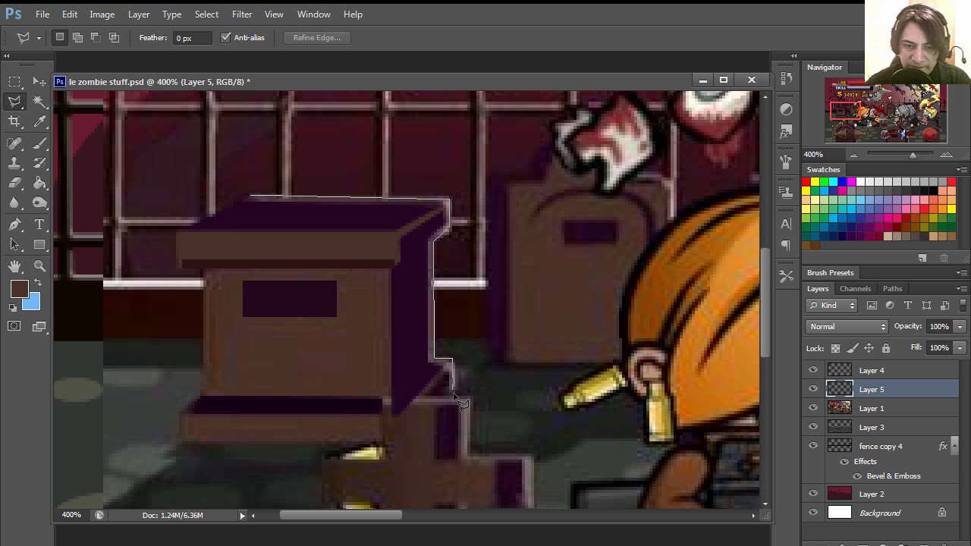
{"action": "left_click", "coordinate": [457, 399]}
{"action": "left_click", "coordinate": [393, 453]}
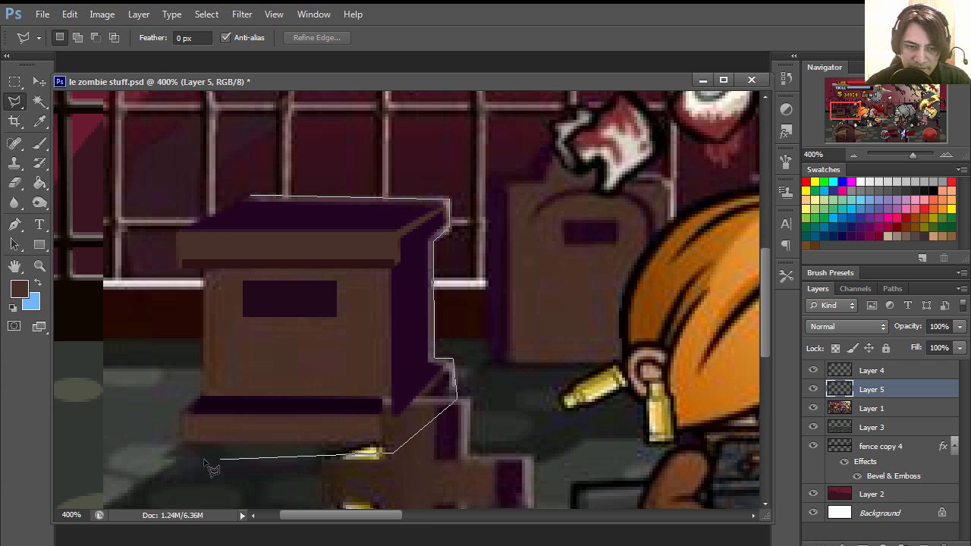
{"action": "left_click", "coordinate": [178, 445]}
{"action": "left_click", "coordinate": [179, 410]}
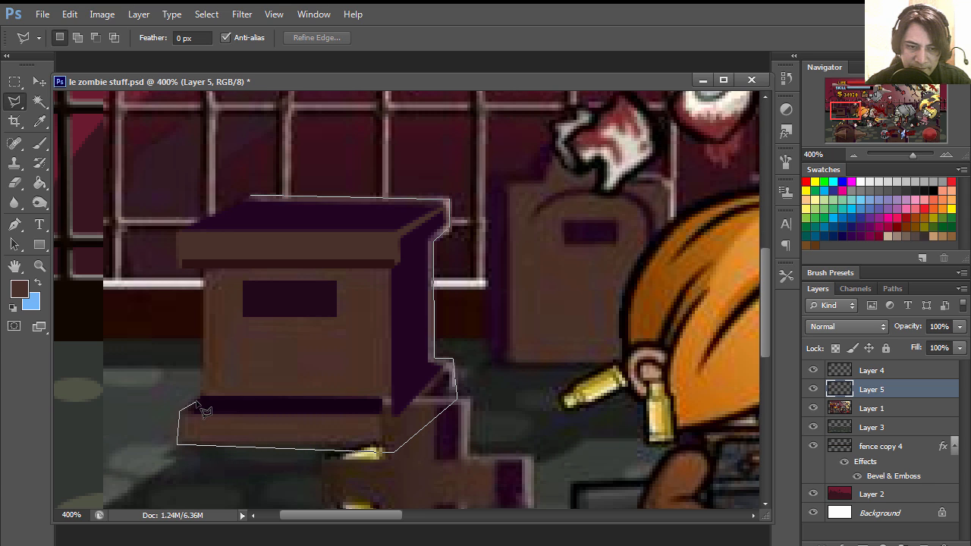
{"action": "left_click", "coordinate": [199, 398]}
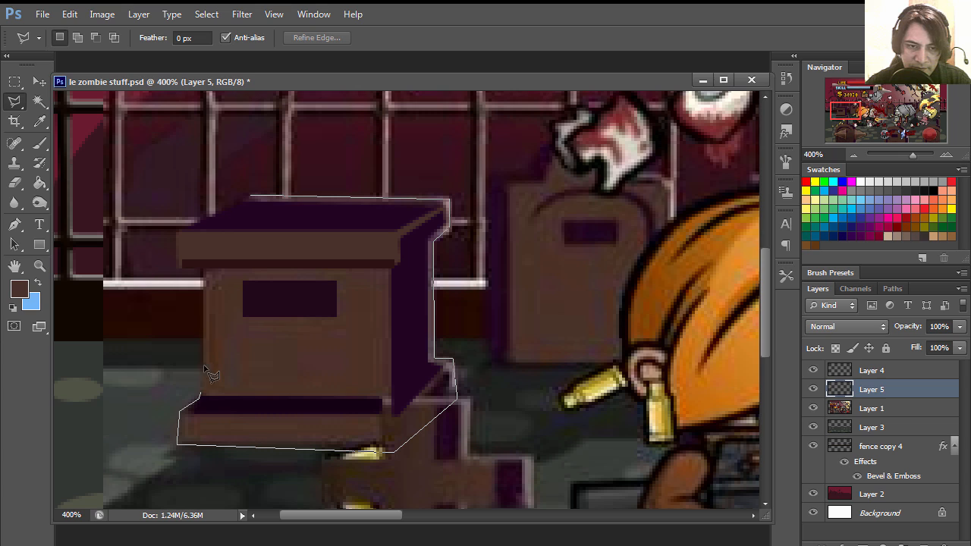
{"action": "left_click", "coordinate": [204, 268]}
{"action": "left_click", "coordinate": [174, 268]}
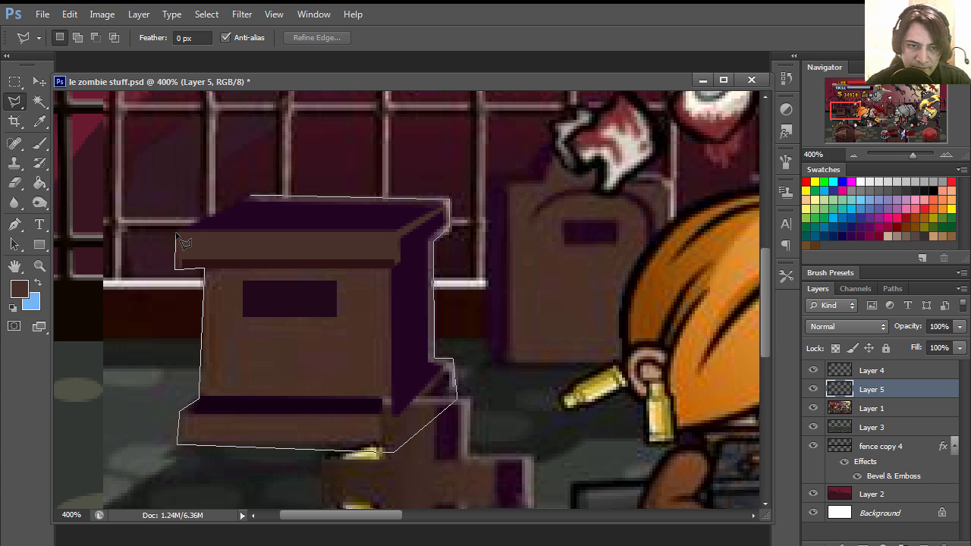
{"action": "left_click", "coordinate": [253, 200]}
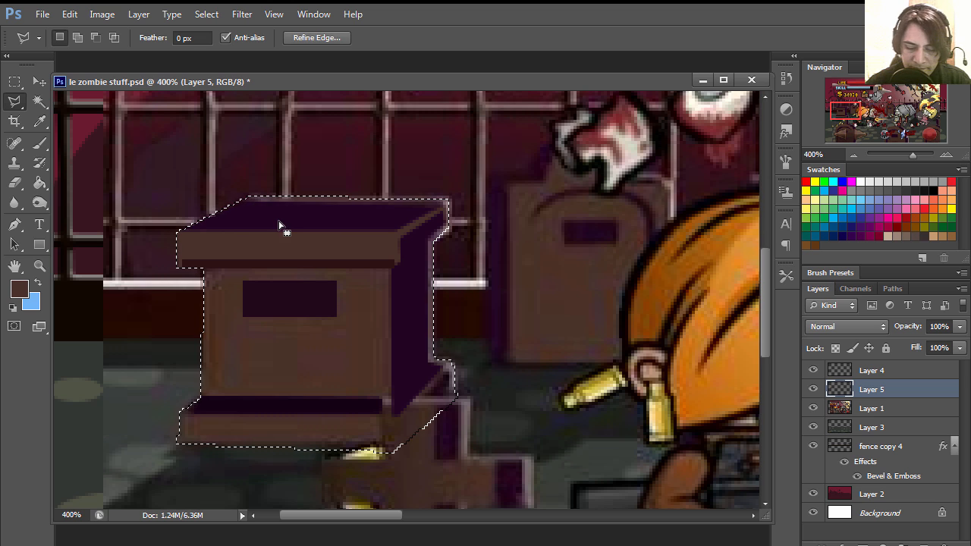
{"action": "key", "text": "alt+BackSpace"}
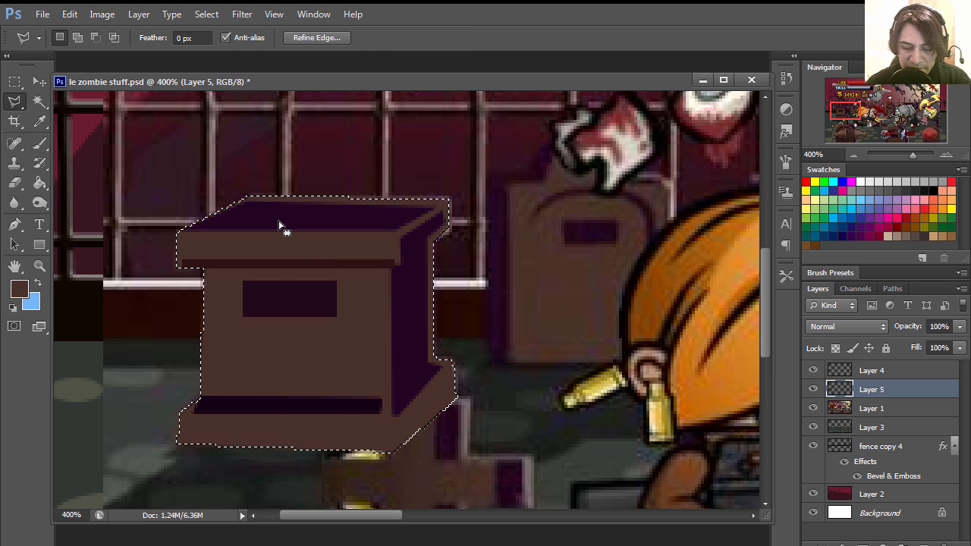
Toggle the reference picture's visibility and hide the brown base layer to compare the traced tomb with the reference.
{"action": "left_click", "coordinate": [813, 413]}
{"action": "left_click", "coordinate": [813, 414]}
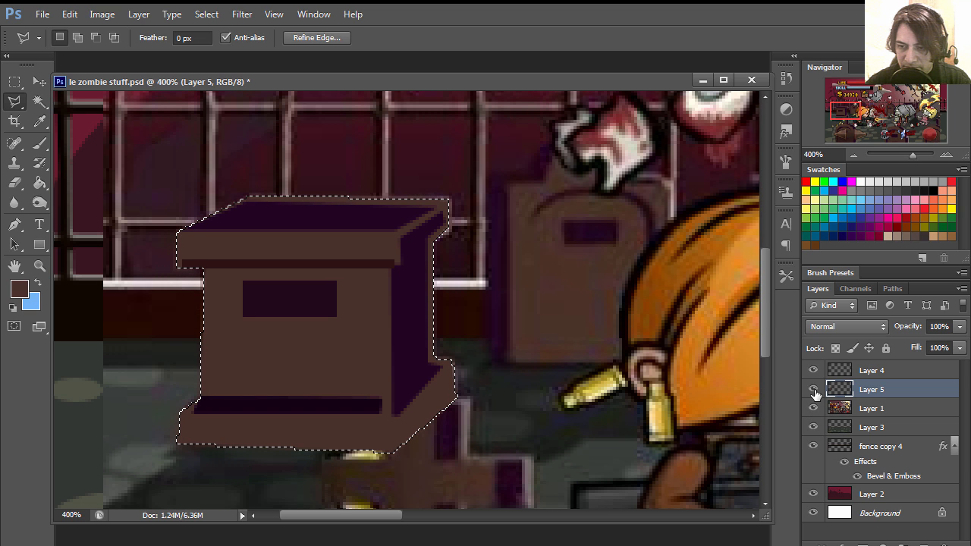
{"action": "left_click", "coordinate": [814, 390]}
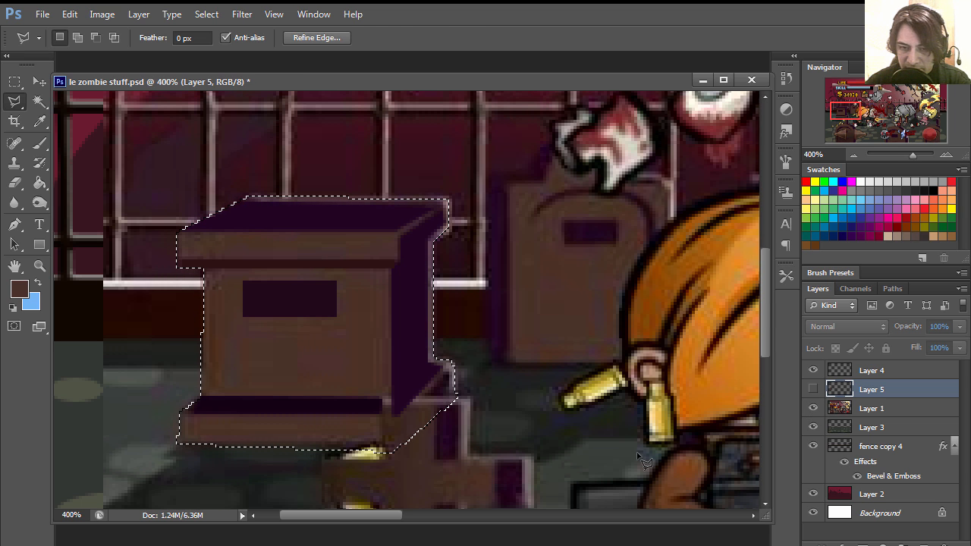
Show the tomb's brown base layer again and clear the outline selection.
{"action": "key", "text": "i"}
{"action": "left_click", "coordinate": [447, 377]}
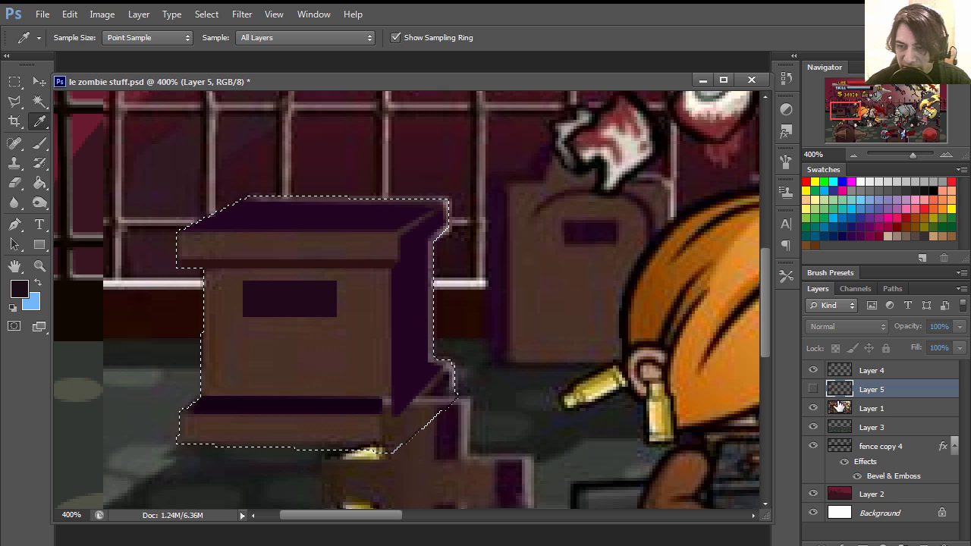
{"action": "left_click", "coordinate": [815, 389]}
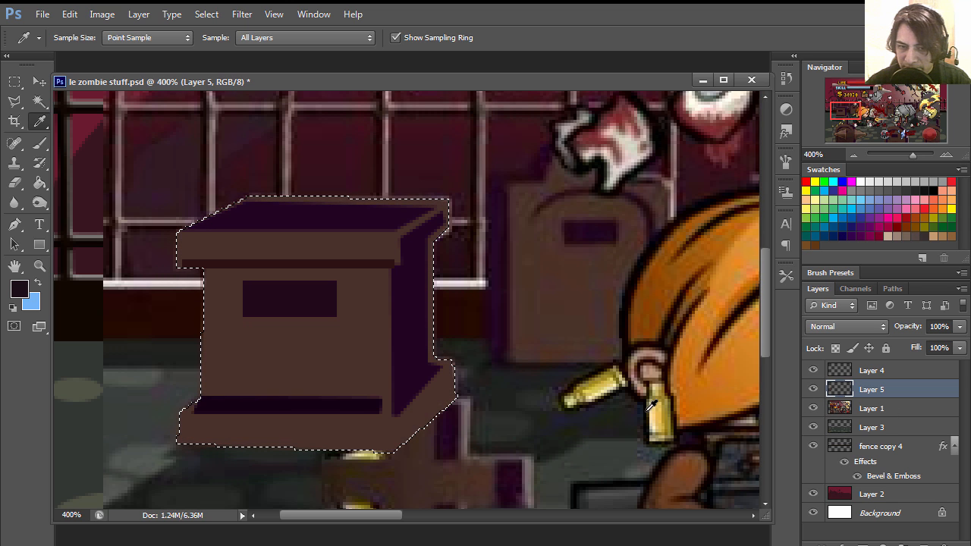
{"action": "left_click", "coordinate": [14, 104]}
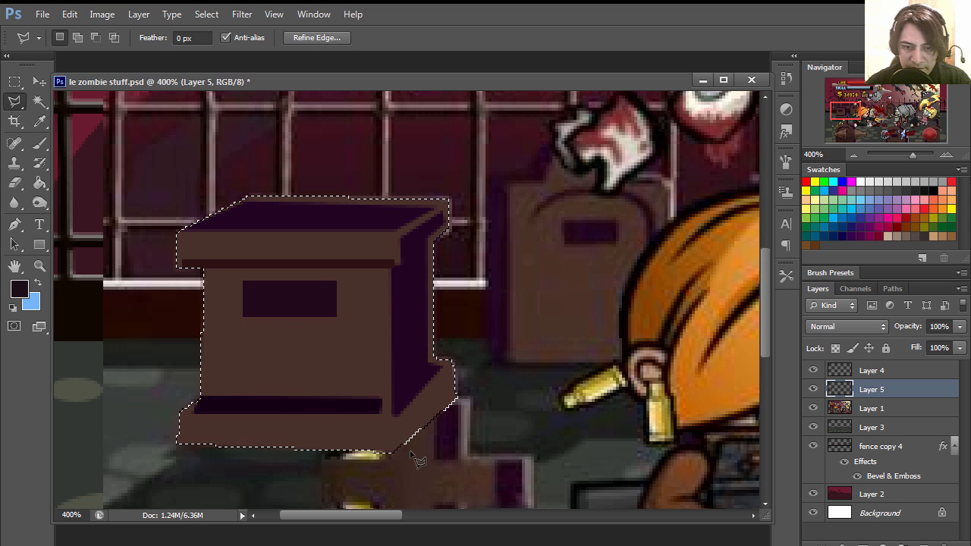
{"action": "key", "text": "ctrl+d"}
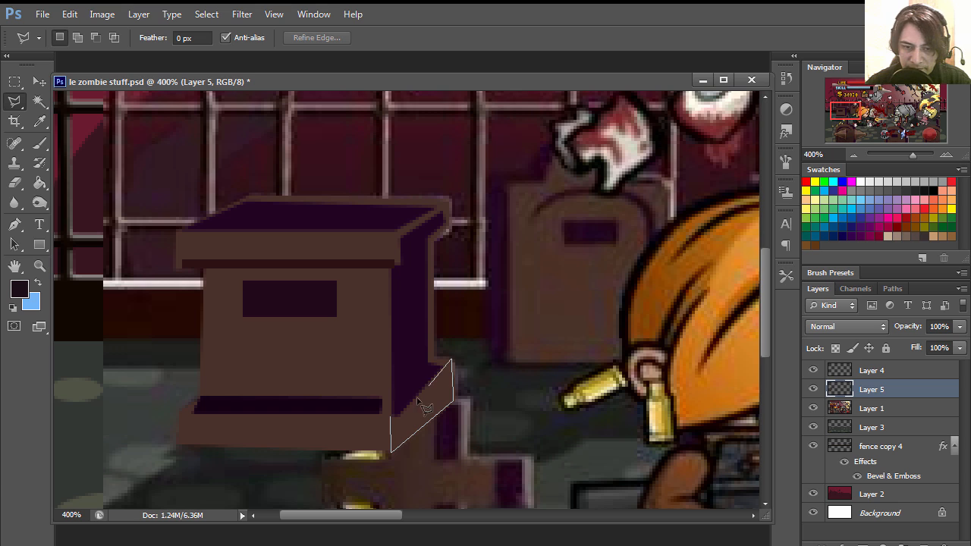
Select the right side face of the tomb's base, fill it with darker brown #38261f, and deselect.
{"action": "left_click", "coordinate": [390, 421]}
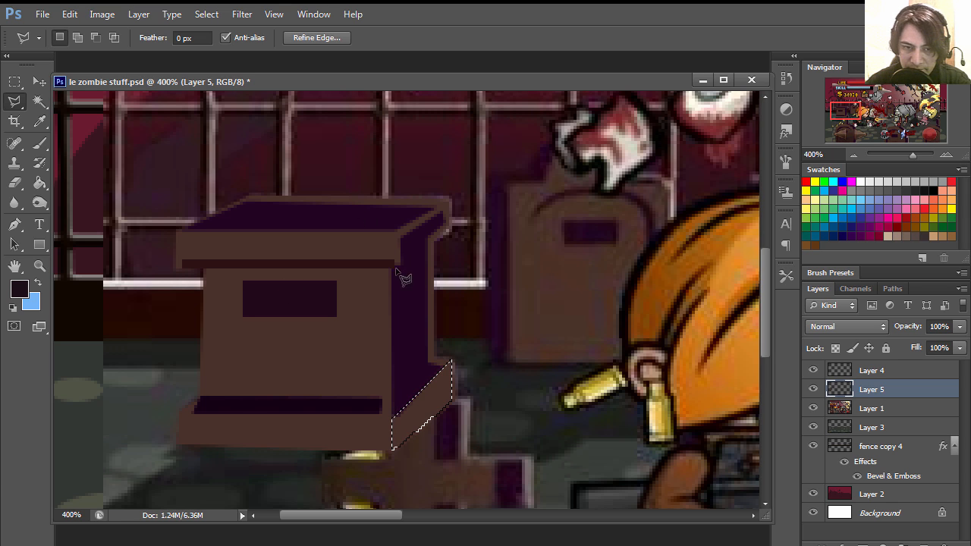
{"action": "key", "text": "i"}
{"action": "left_click", "coordinate": [333, 355]}
{"action": "left_click", "coordinate": [18, 292]}
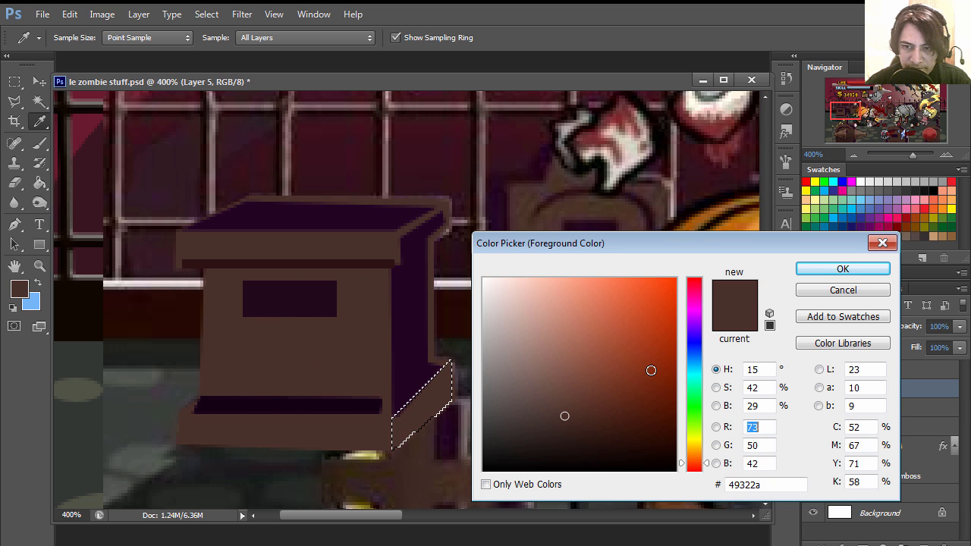
{"action": "left_click", "coordinate": [568, 429]}
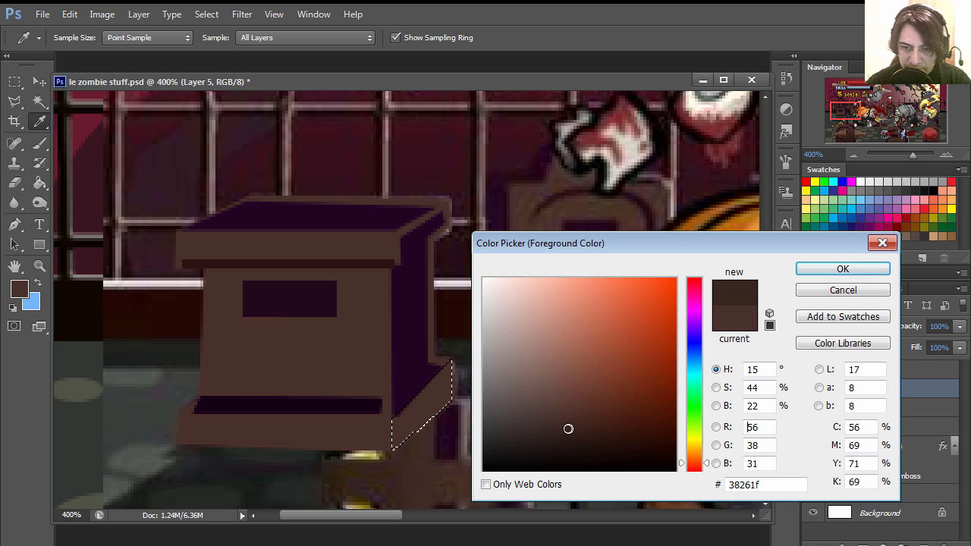
{"action": "left_click", "coordinate": [809, 271]}
{"action": "key", "text": "alt+BackSpace"}
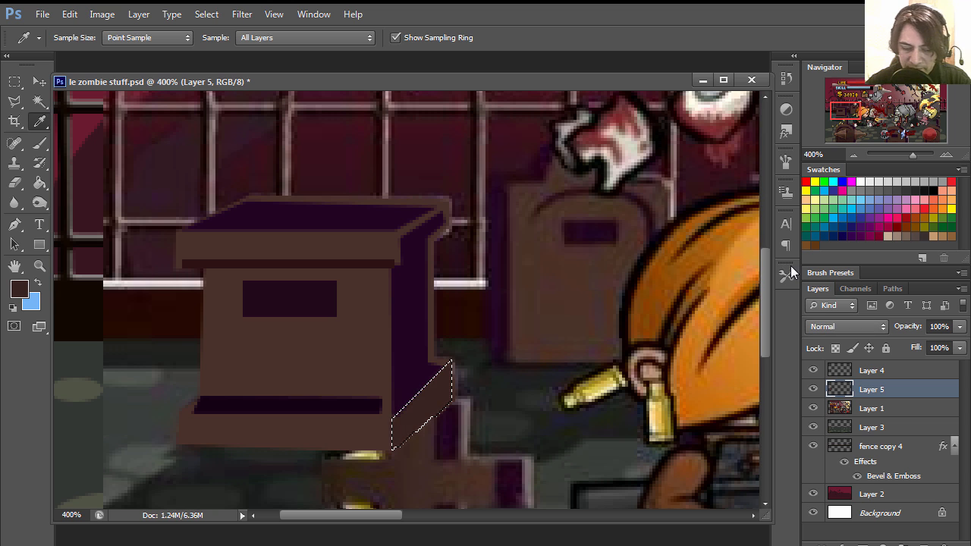
{"action": "key", "text": "ctrl+d"}
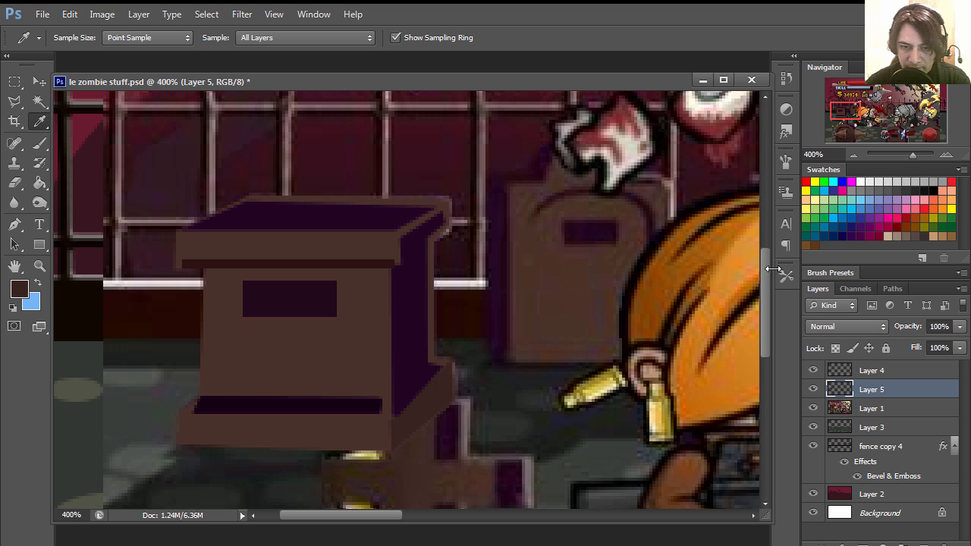
Hide the reference picture layer to view the tomb against the recreated fence and ground.
{"action": "left_click", "coordinate": [42, 266]}
{"action": "left_click", "coordinate": [377, 275], "text": "alt"}
{"action": "left_click", "coordinate": [384, 299], "text": "alt"}
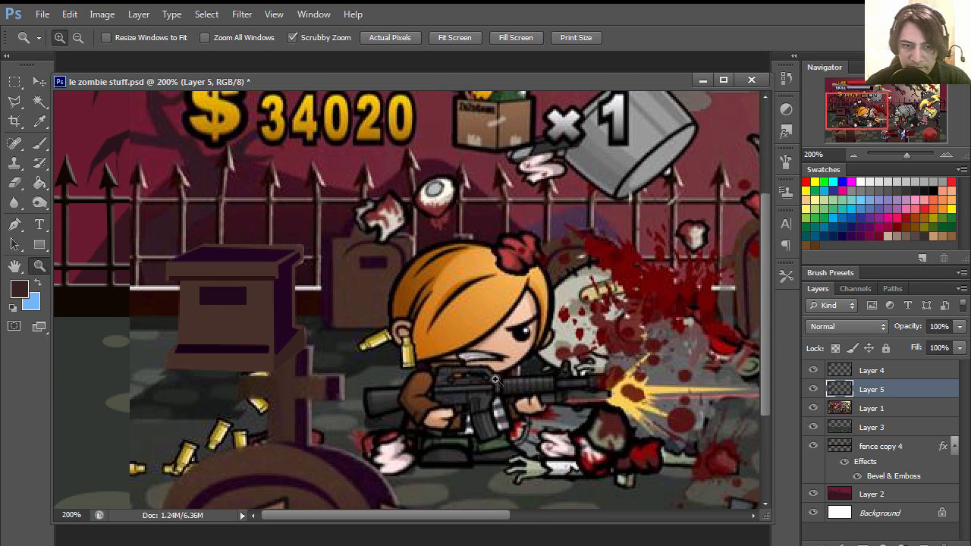
{"action": "left_click", "coordinate": [812, 411]}
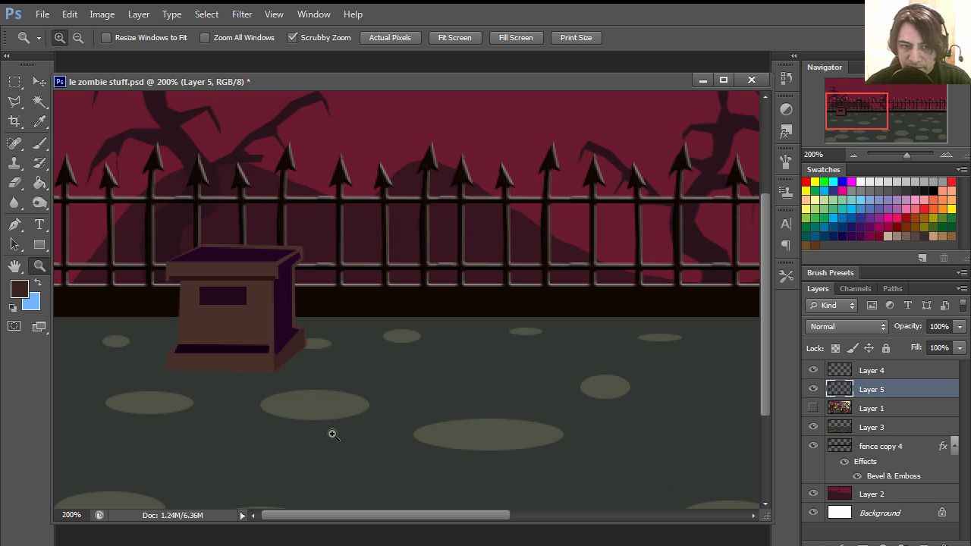
{"action": "left_click", "coordinate": [253, 322]}
{"action": "left_click_drag", "start_coordinate": [305, 340], "coordinate": [405, 324]}
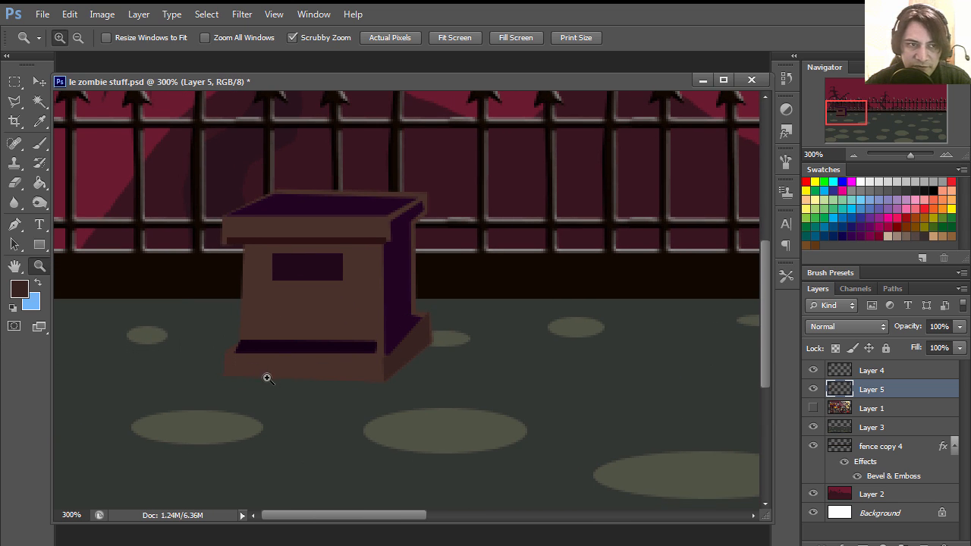
{"action": "left_click", "coordinate": [15, 101]}
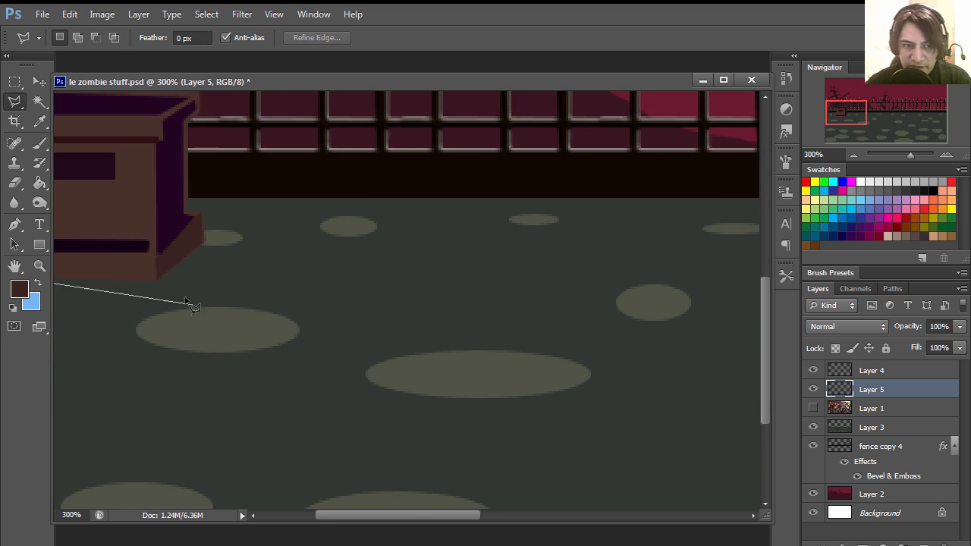
{"action": "left_click_drag", "start_coordinate": [265, 308], "coordinate": [494, 386]}
{"action": "double_click", "coordinate": [307, 374]}
{"action": "left_click", "coordinate": [485, 223]}
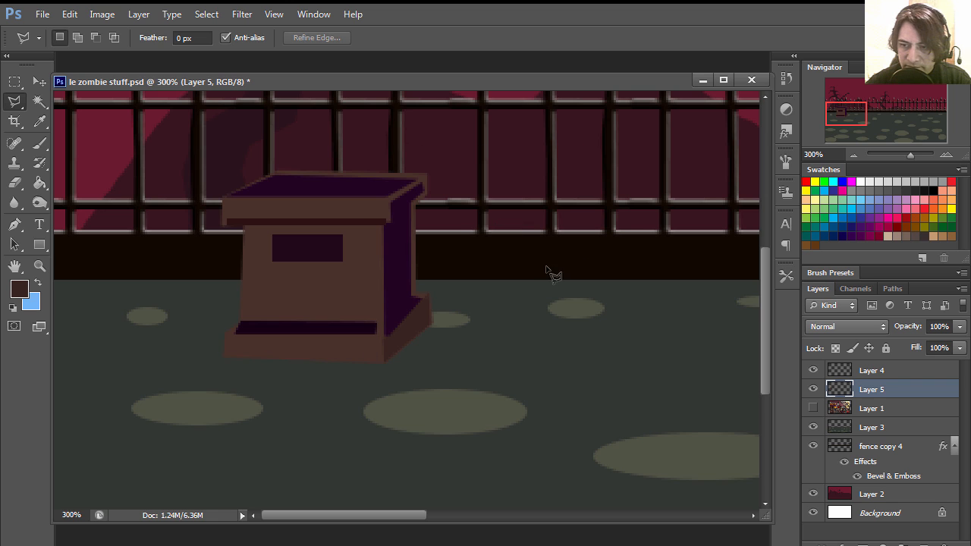
Add a new layer beneath the tomb's brown layer and outline a slanted ground shadow in front of the tomb with the Polygonal Lasso.
{"action": "left_click", "coordinate": [940, 542]}
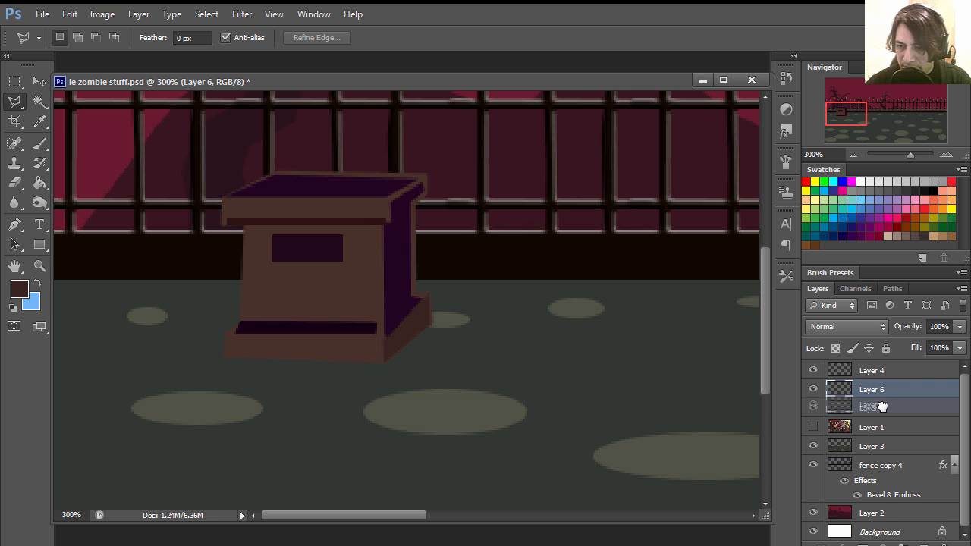
{"action": "left_click", "coordinate": [222, 356]}
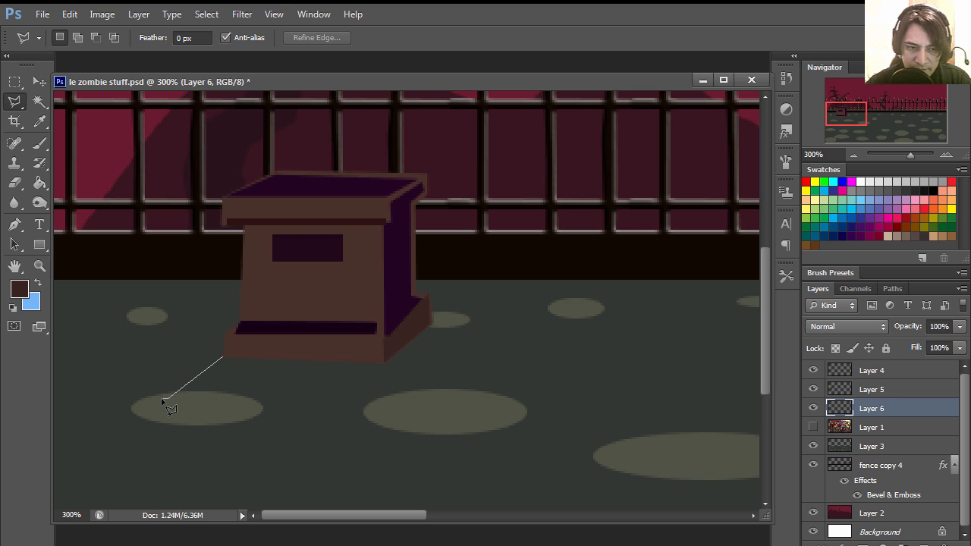
{"action": "left_click", "coordinate": [141, 416]}
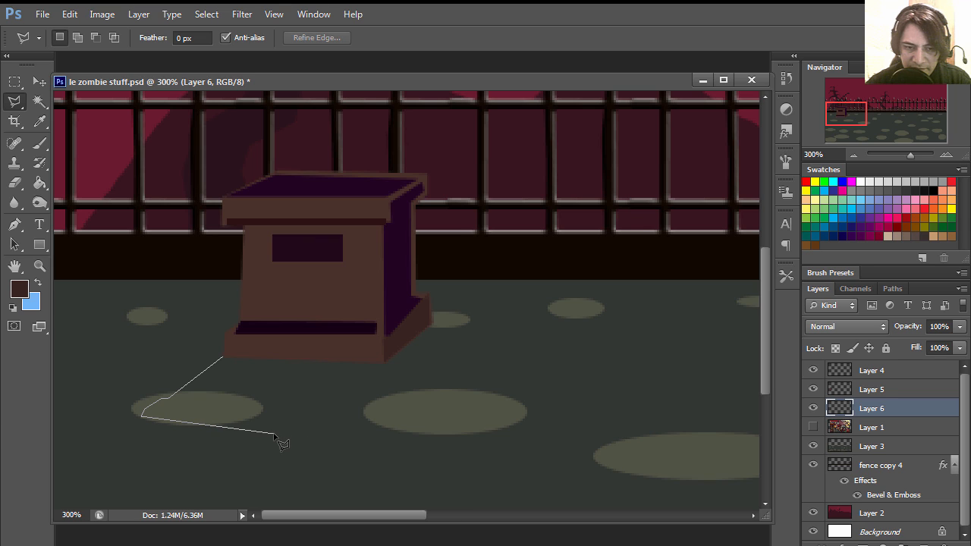
{"action": "left_click", "coordinate": [343, 439]}
{"action": "left_click", "coordinate": [327, 429]}
{"action": "left_click", "coordinate": [429, 323]}
{"action": "left_click", "coordinate": [302, 303]}
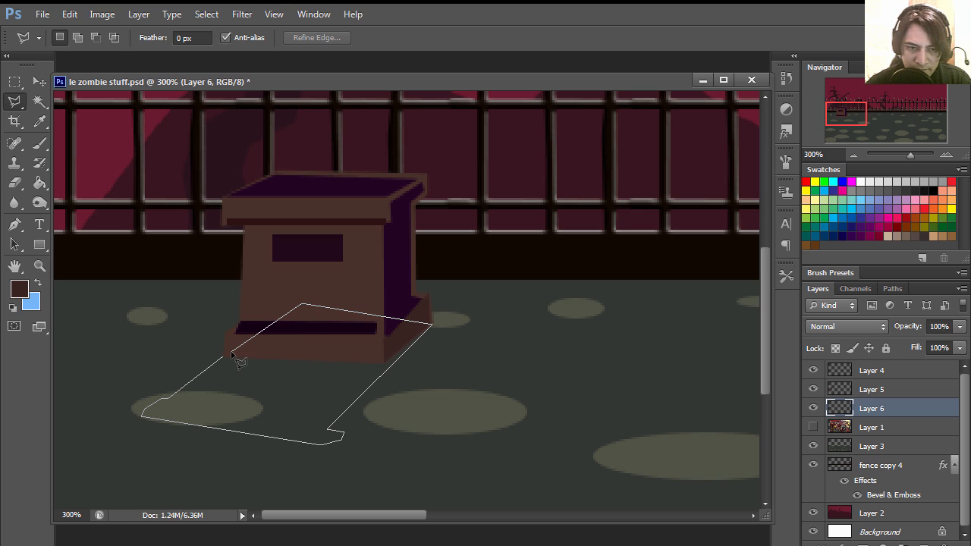
{"action": "left_click", "coordinate": [231, 354]}
Sample the ground color, darken it to #1a1e1b, fill the shadow selection with it, and deselect.
{"action": "key", "text": "i"}
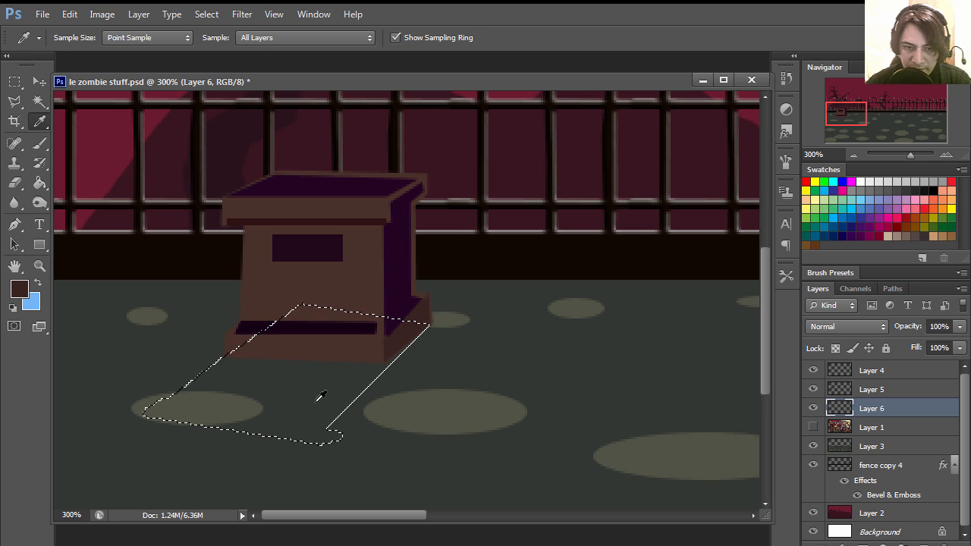
{"action": "left_click", "coordinate": [336, 370]}
{"action": "left_click", "coordinate": [22, 290]}
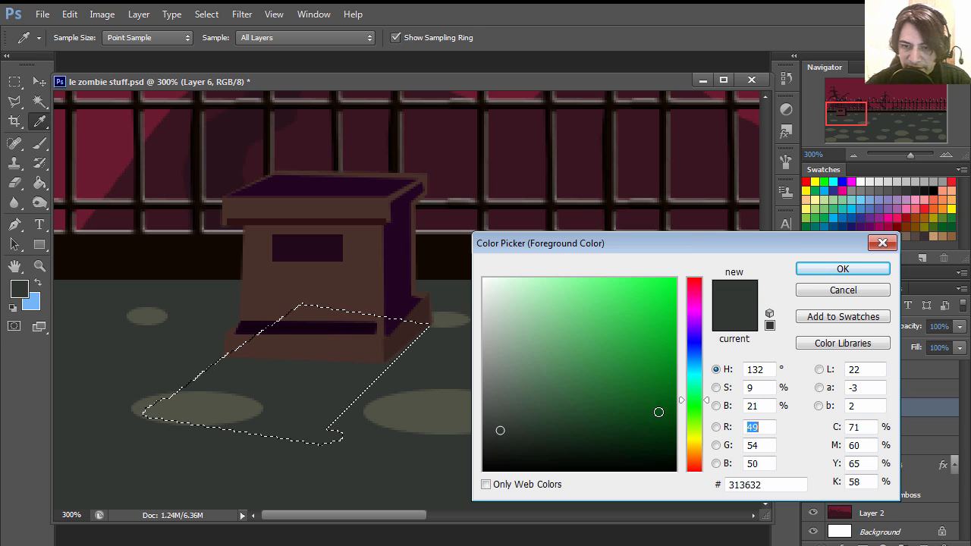
{"action": "left_click_drag", "start_coordinate": [529, 437], "coordinate": [511, 448]}
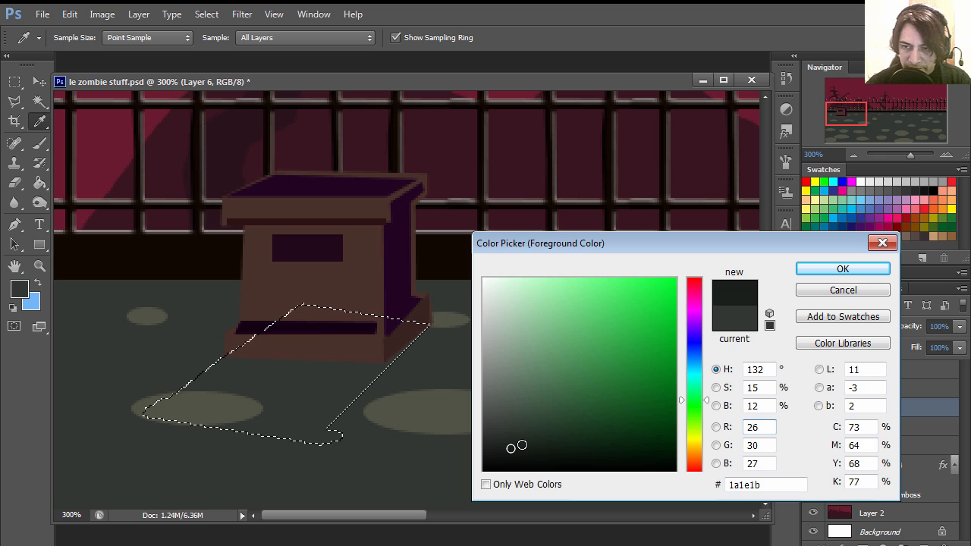
{"action": "left_click", "coordinate": [814, 269]}
{"action": "key", "text": "alt+BackSpace"}
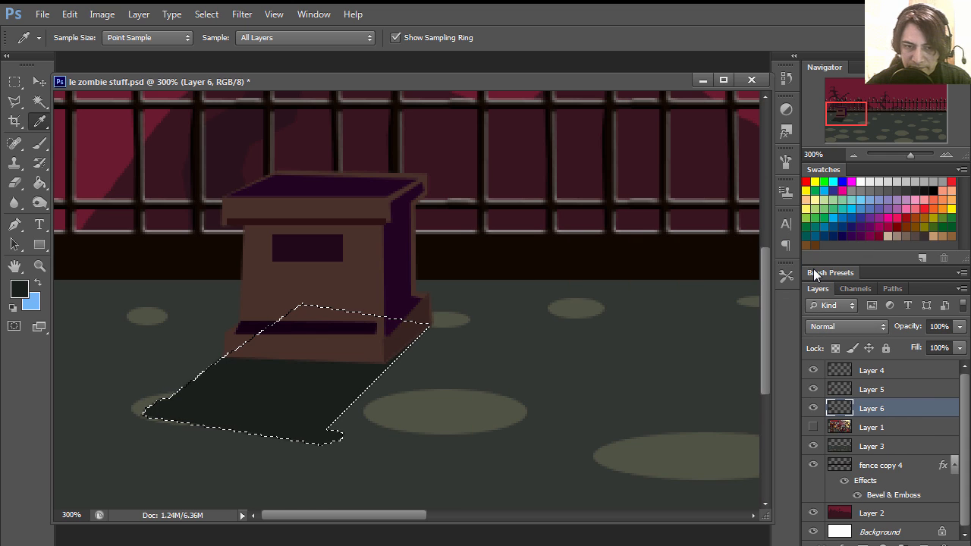
{"action": "key", "text": "ctrl+d"}
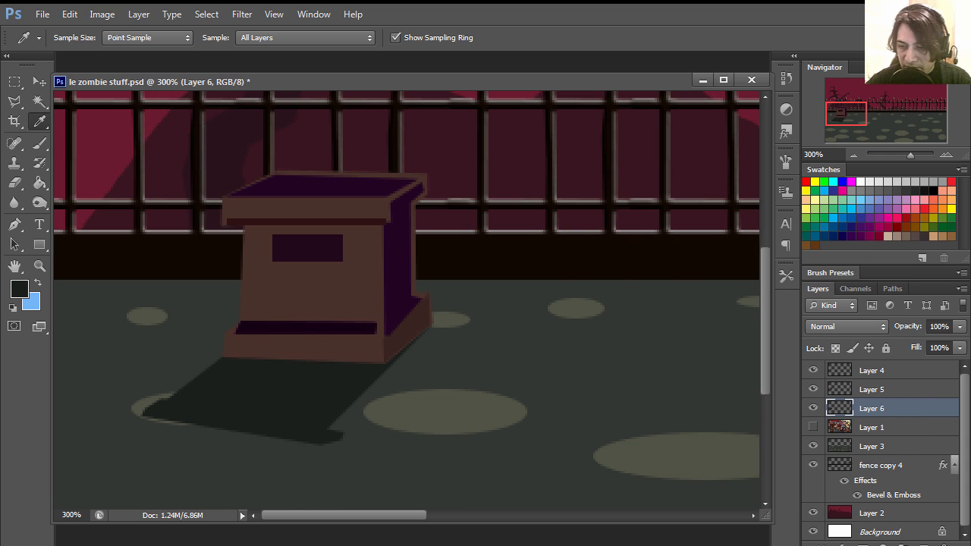
Lower the shadow layer's opacity to 60% and merge the shadow, brown base and purple shading layers into one.
{"action": "left_click_drag", "start_coordinate": [960, 327], "coordinate": [931, 345]}
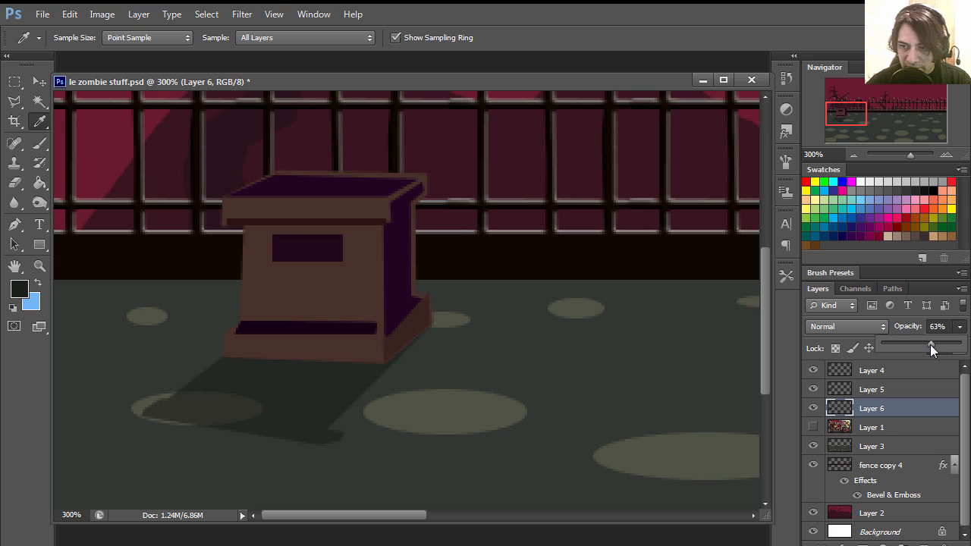
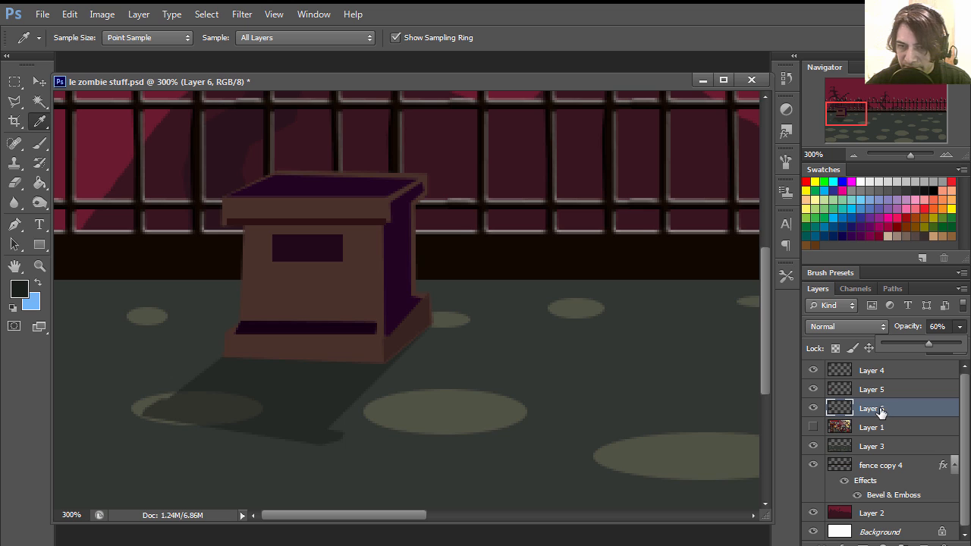
{"action": "left_click", "coordinate": [886, 371], "text": "shift"}
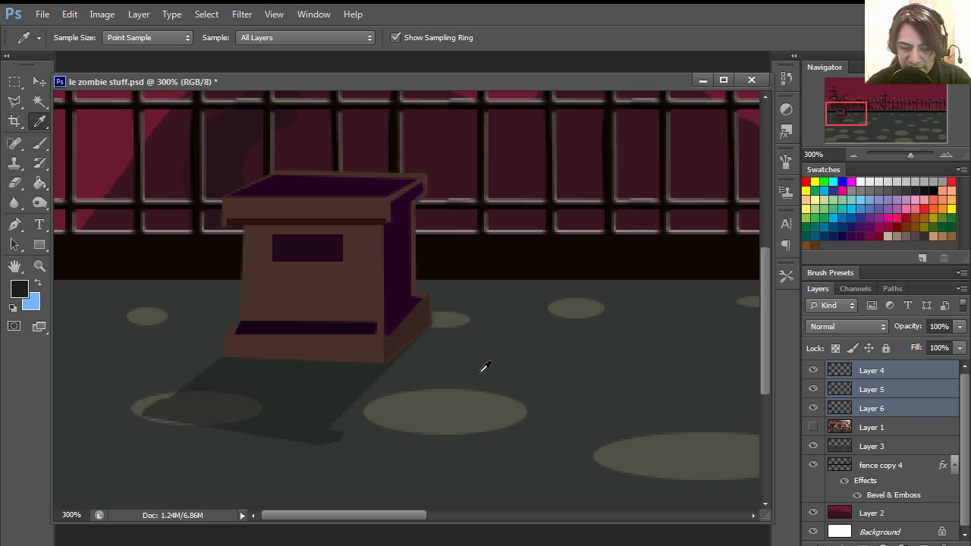
{"action": "key", "text": "ctrl+e"}
Duplicate the merged tomb three times and space the copies along the fence to the right of the original.
{"action": "left_click", "coordinate": [40, 81]}
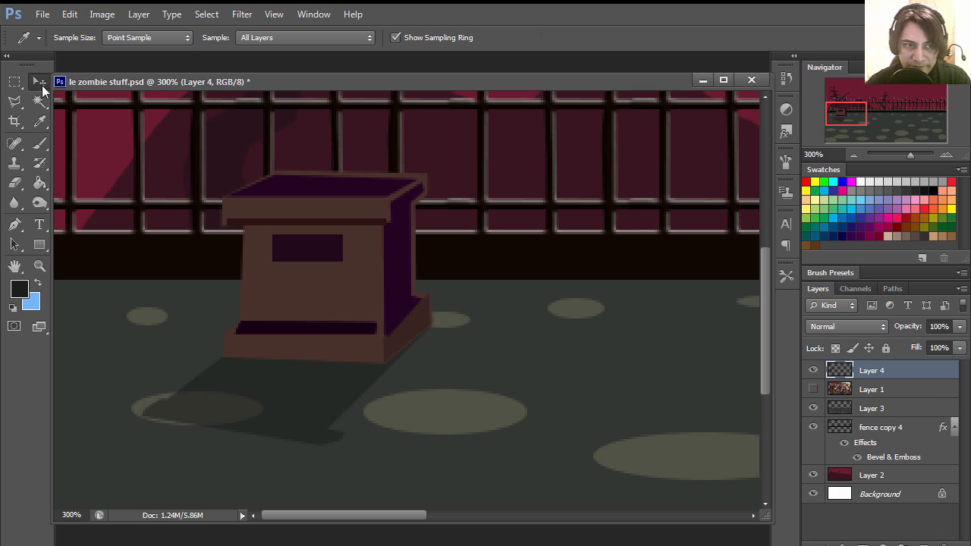
{"action": "left_click", "coordinate": [40, 266]}
{"action": "left_click", "coordinate": [318, 299], "text": "alt"}
{"action": "left_click", "coordinate": [371, 313], "text": "alt"}
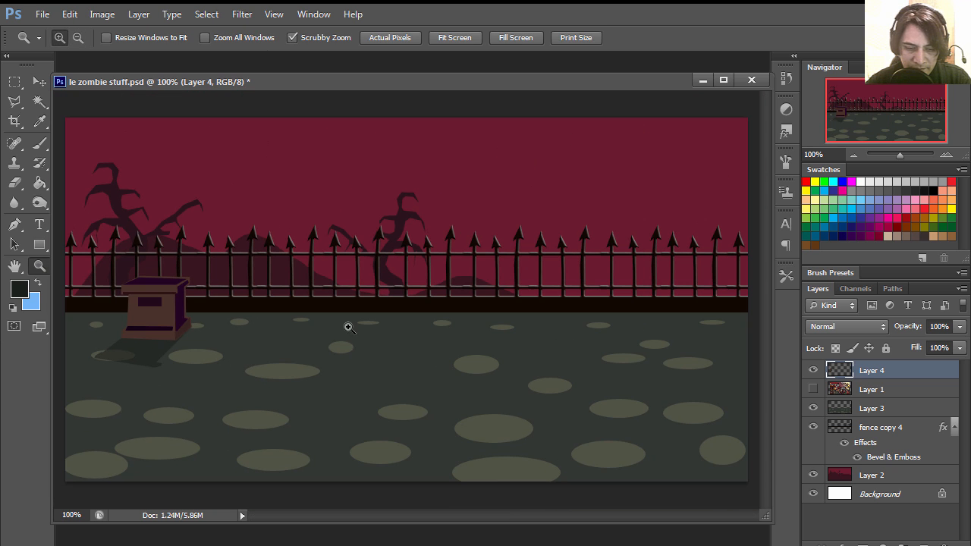
{"action": "left_click_drag", "start_coordinate": [222, 332], "coordinate": [358, 329]}
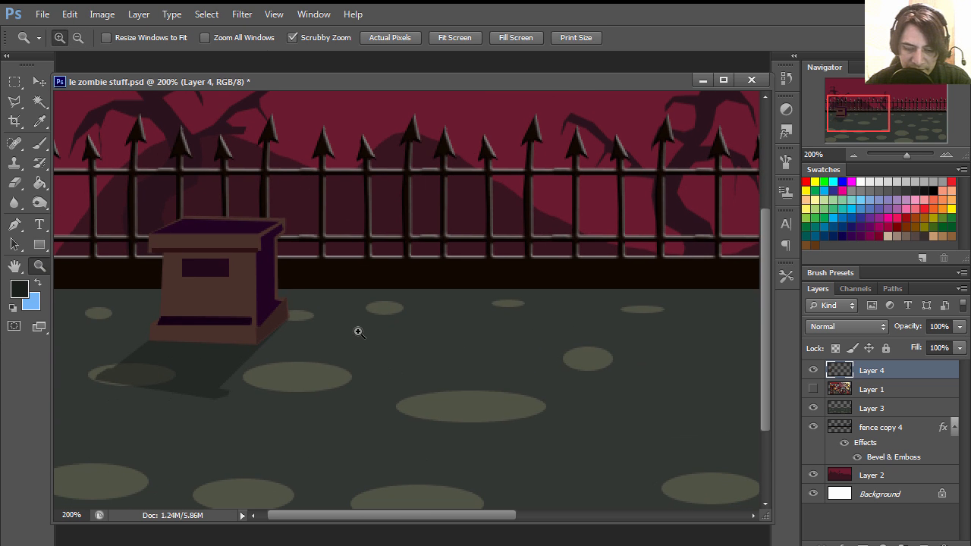
{"action": "key", "text": "v"}
{"action": "left_click_drag", "start_coordinate": [254, 300], "coordinate": [346, 321]}
{"action": "left_click_drag", "start_coordinate": [494, 345], "coordinate": [370, 398]}
{"action": "left_click_drag", "start_coordinate": [414, 347], "coordinate": [629, 357]}
{"action": "left_click_drag", "start_coordinate": [657, 391], "coordinate": [435, 389]}
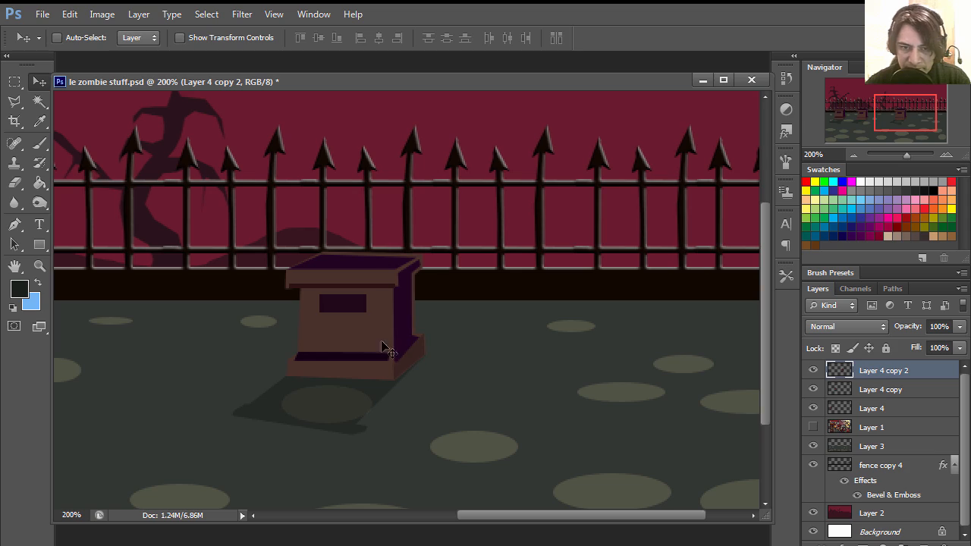
{"action": "left_click_drag", "start_coordinate": [386, 350], "coordinate": [671, 354]}
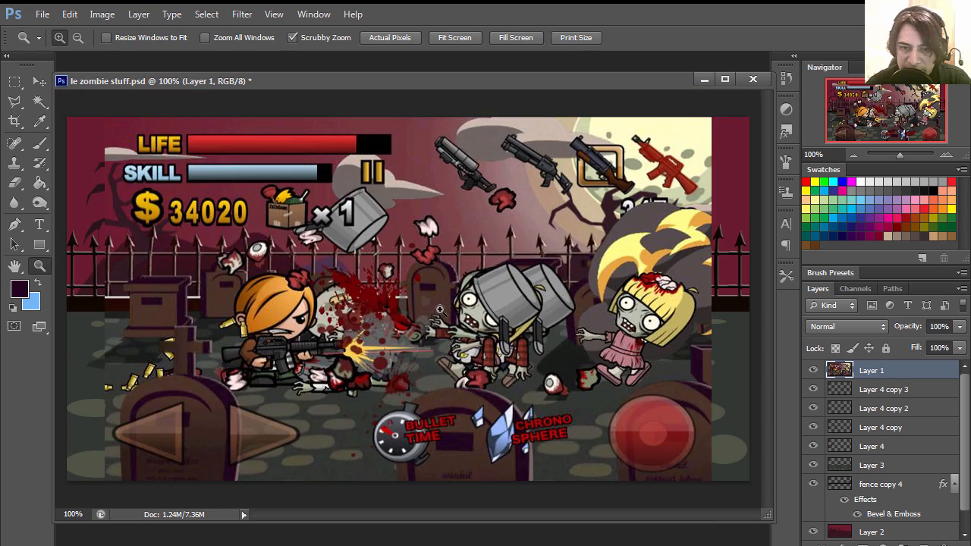
On a new layer, outline the reference tombstone's right side face with the Polygonal Lasso and fill it with dark purple.
{"action": "left_click", "coordinate": [444, 296]}
{"action": "left_click", "coordinate": [440, 293]}
{"action": "left_click", "coordinate": [444, 301]}
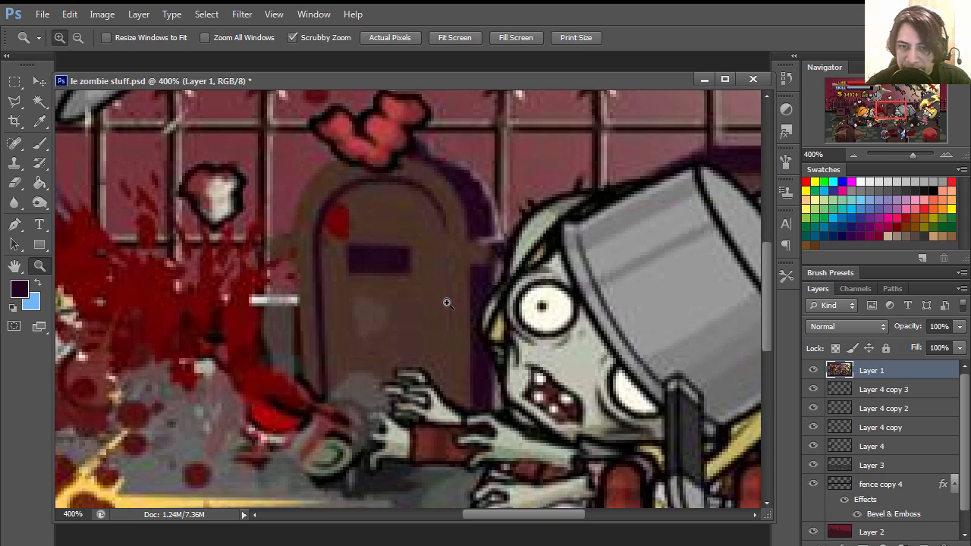
{"action": "left_click", "coordinate": [923, 543]}
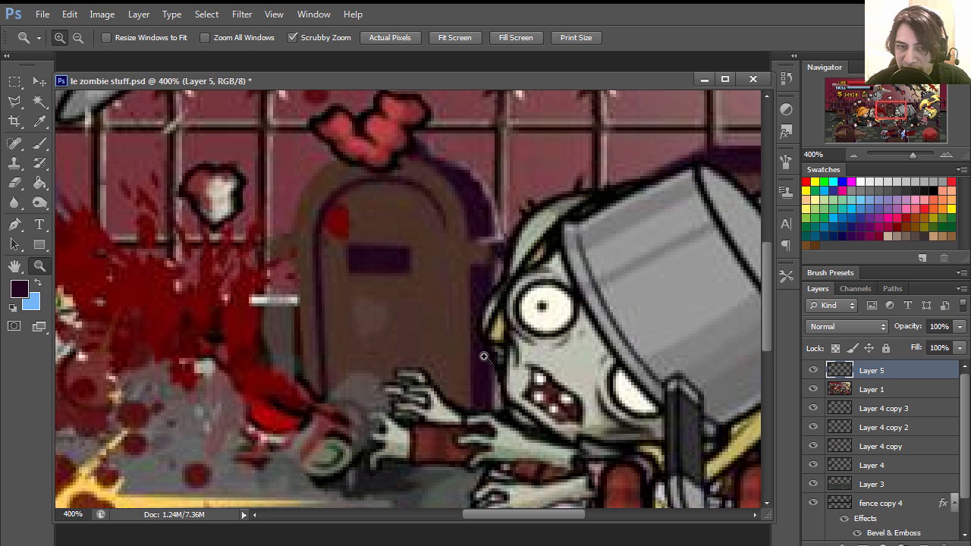
{"action": "left_click", "coordinate": [15, 101]}
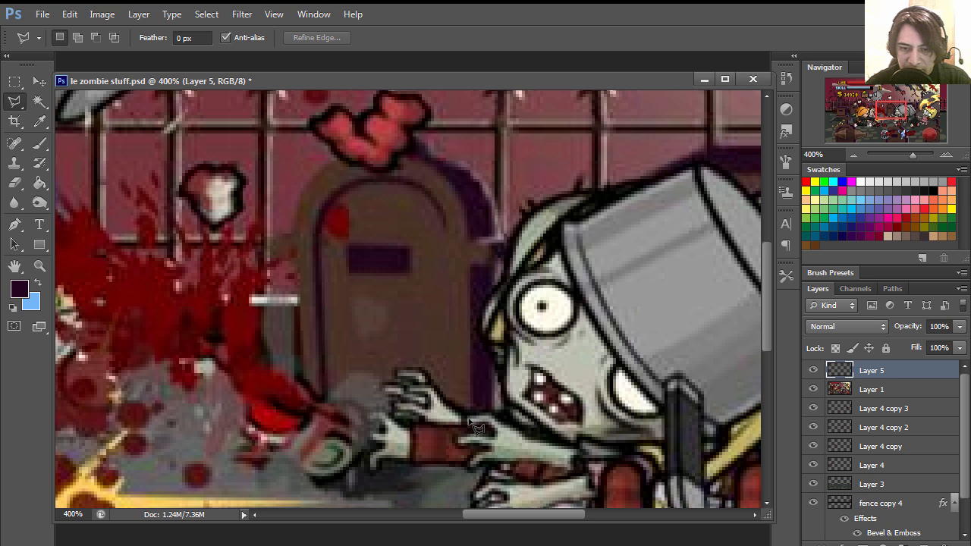
{"action": "mouse_move", "coordinate": [472, 338]}
{"action": "left_mouse_down"}
{"action": "mouse_move", "coordinate": [463, 213]}
{"action": "mouse_move", "coordinate": [447, 177]}
{"action": "mouse_move", "coordinate": [398, 156]}
{"action": "mouse_move", "coordinate": [472, 174]}
{"action": "left_mouse_up"}
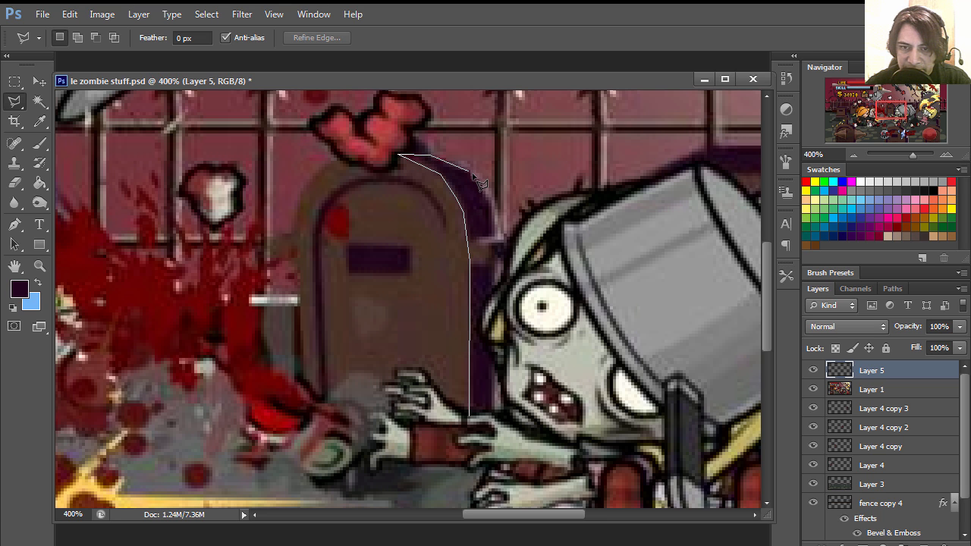
{"action": "mouse_move", "coordinate": [501, 209]}
{"action": "left_mouse_down"}
{"action": "mouse_move", "coordinate": [508, 387]}
{"action": "mouse_move", "coordinate": [499, 429]}
{"action": "mouse_move", "coordinate": [475, 440]}
{"action": "left_mouse_up"}
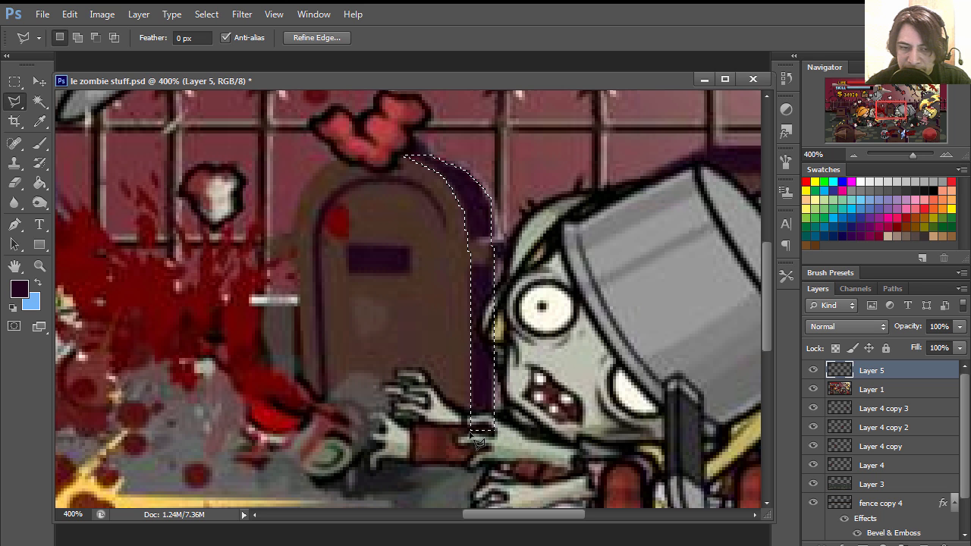
{"action": "key", "text": "i"}
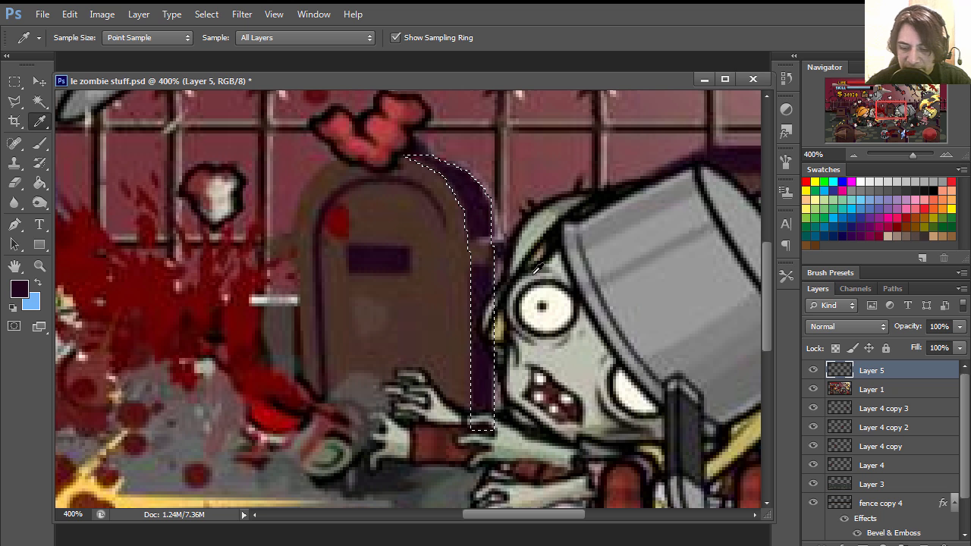
{"action": "key", "text": "shift+F5"}
{"action": "key", "text": "Return"}
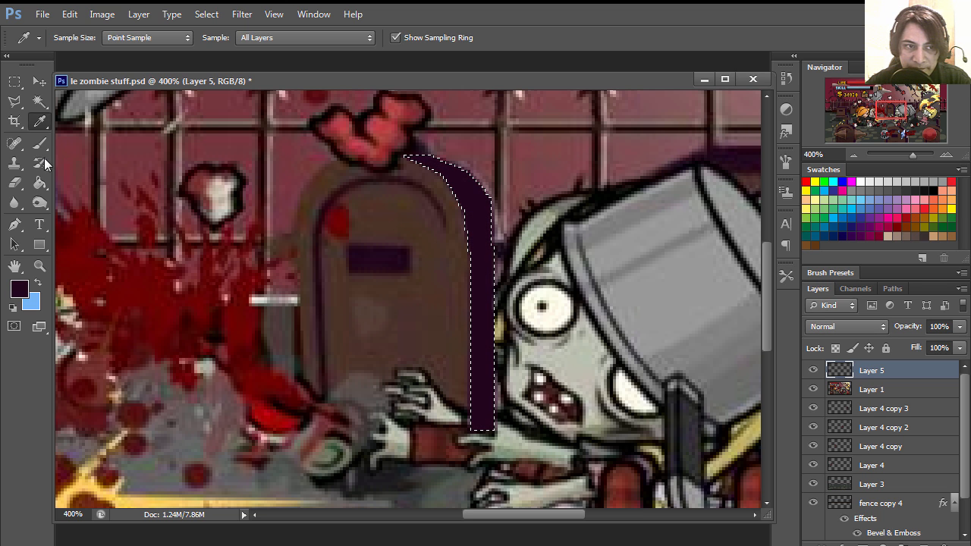
Clear the selection and draw a dark purple rectangle over the nameplate on the tombstone's face.
{"action": "left_click", "coordinate": [42, 244]}
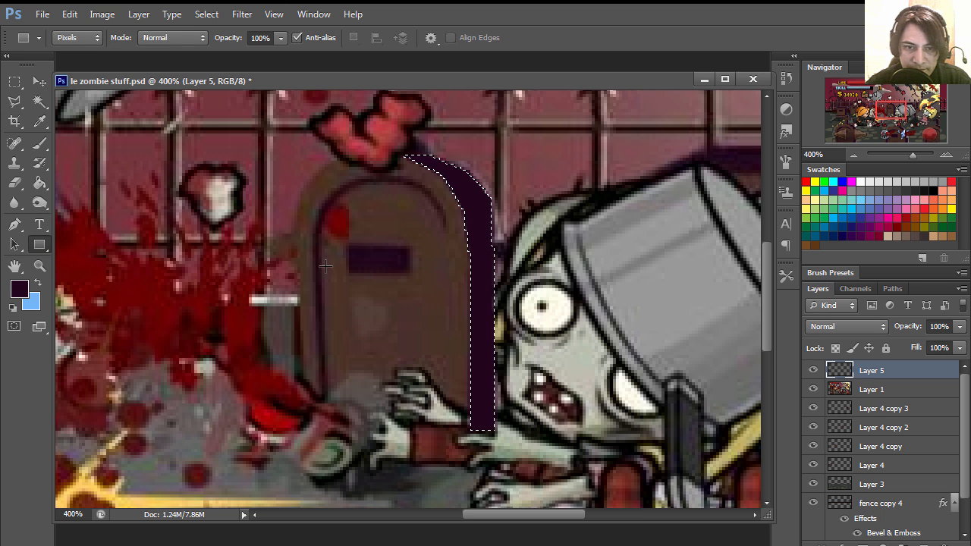
{"action": "left_click_drag", "start_coordinate": [343, 239], "coordinate": [417, 280]}
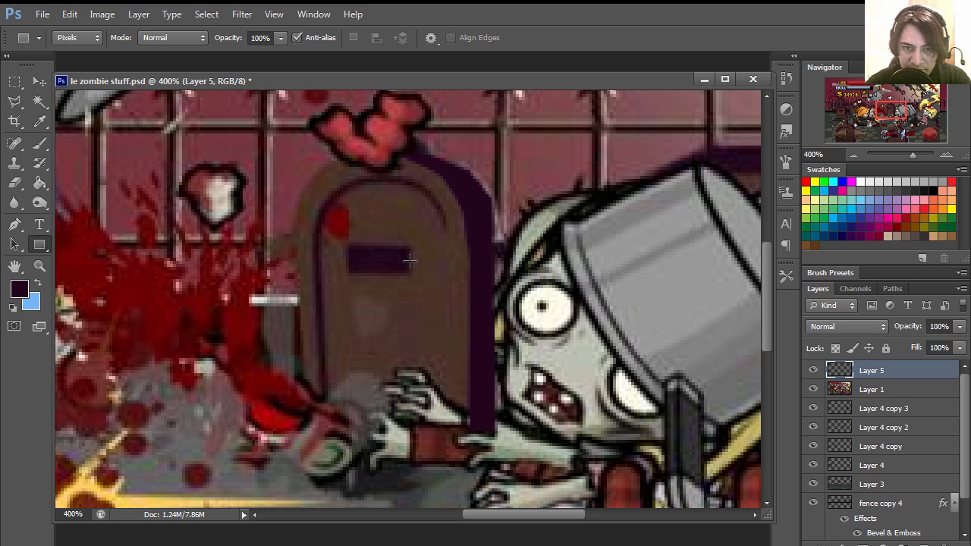
{"action": "left_click_drag", "start_coordinate": [343, 244], "coordinate": [416, 273]}
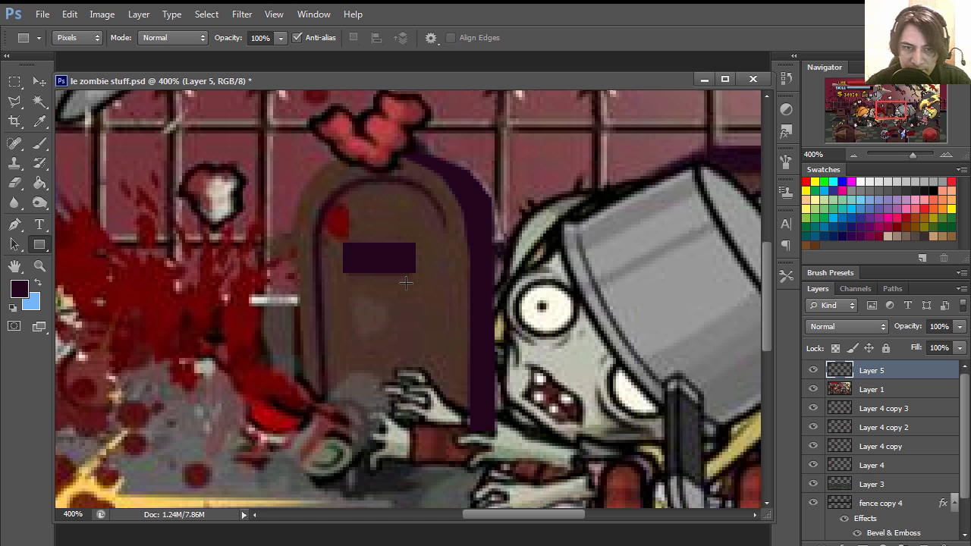
Outline the thin arched groove on the tombstone's face, from its upper right curve down the left side, with the Polygonal Lasso.
{"action": "left_click", "coordinate": [39, 265]}
{"action": "left_click", "coordinate": [401, 258]}
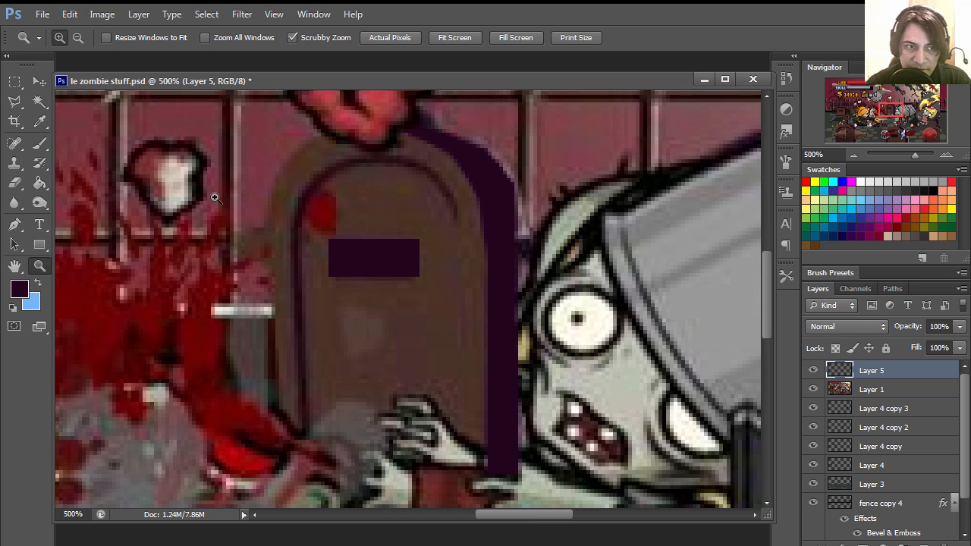
{"action": "left_click", "coordinate": [15, 101]}
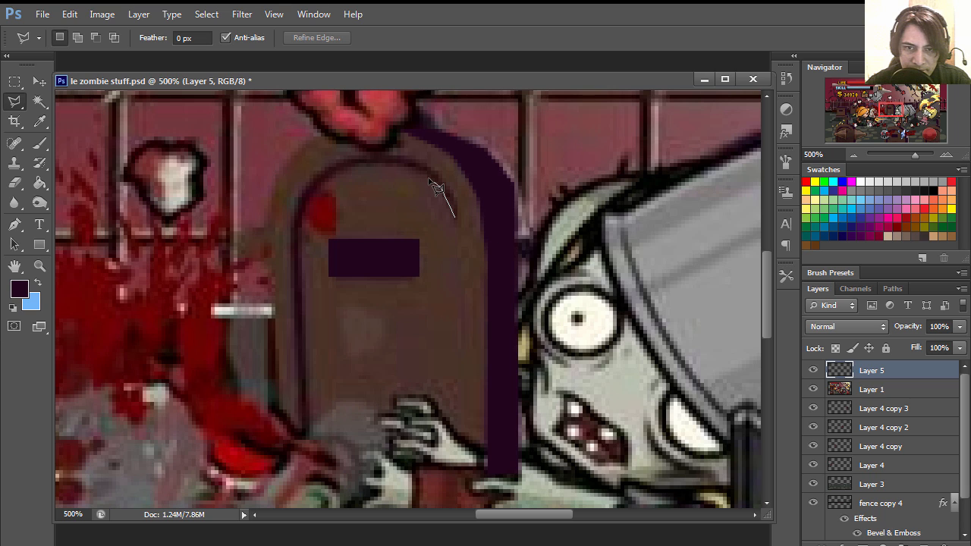
{"action": "left_click", "coordinate": [439, 186]}
{"action": "left_click", "coordinate": [422, 174]}
{"action": "left_click", "coordinate": [381, 163]}
{"action": "left_click", "coordinate": [339, 172]}
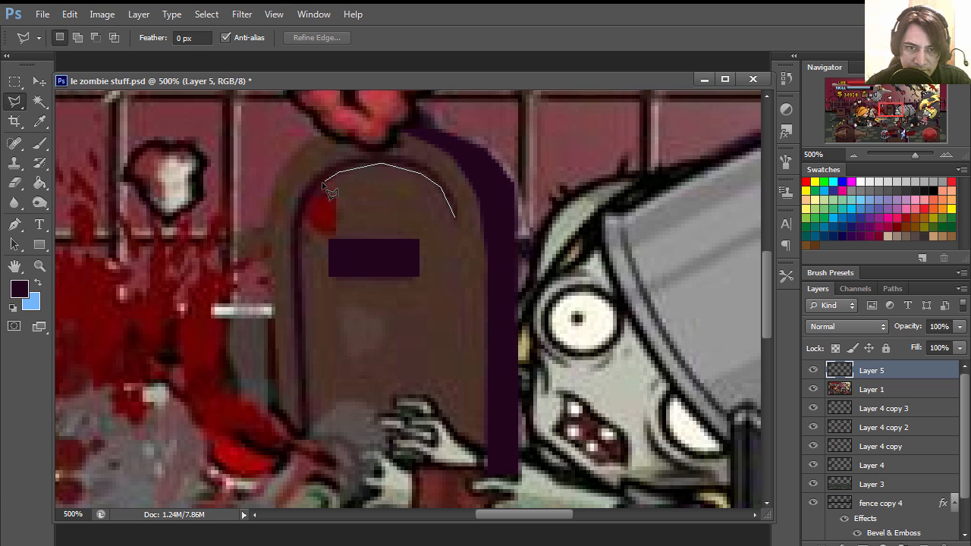
{"action": "left_click", "coordinate": [322, 185]}
{"action": "left_click", "coordinate": [303, 213]}
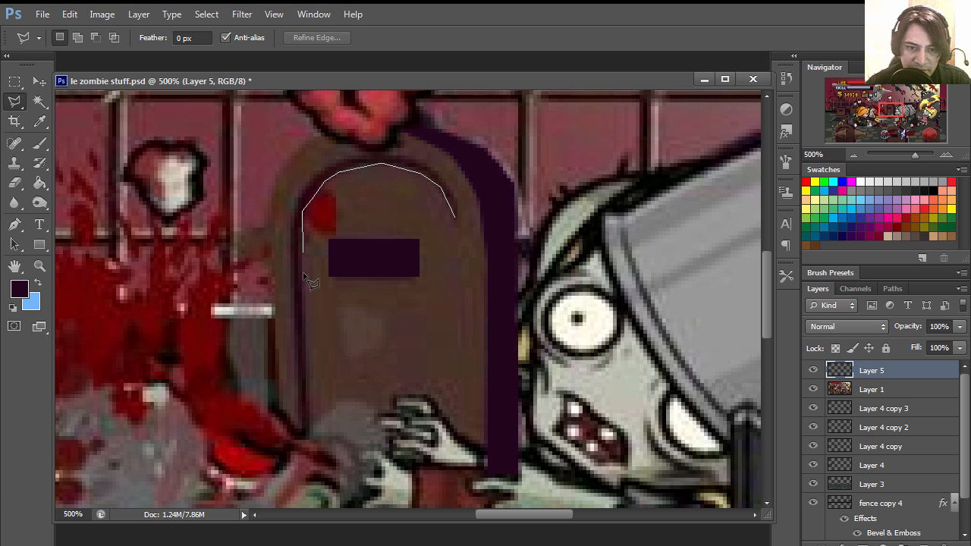
{"action": "left_click", "coordinate": [306, 431]}
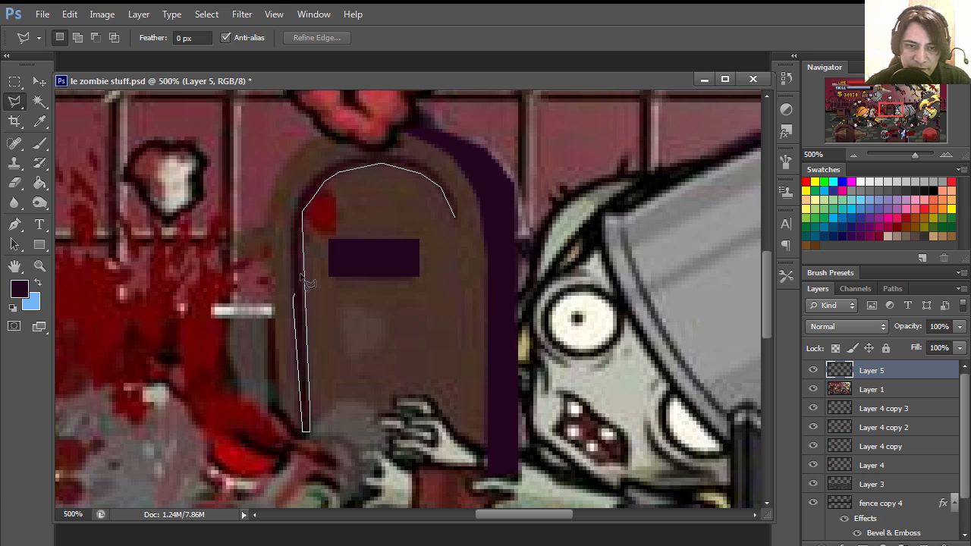
{"action": "left_click", "coordinate": [305, 185]}
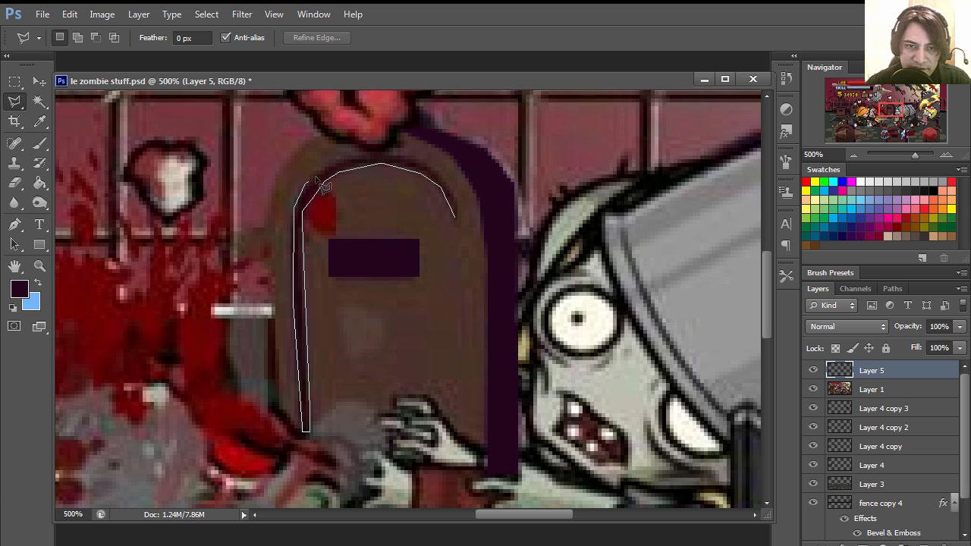
{"action": "left_click", "coordinate": [402, 156]}
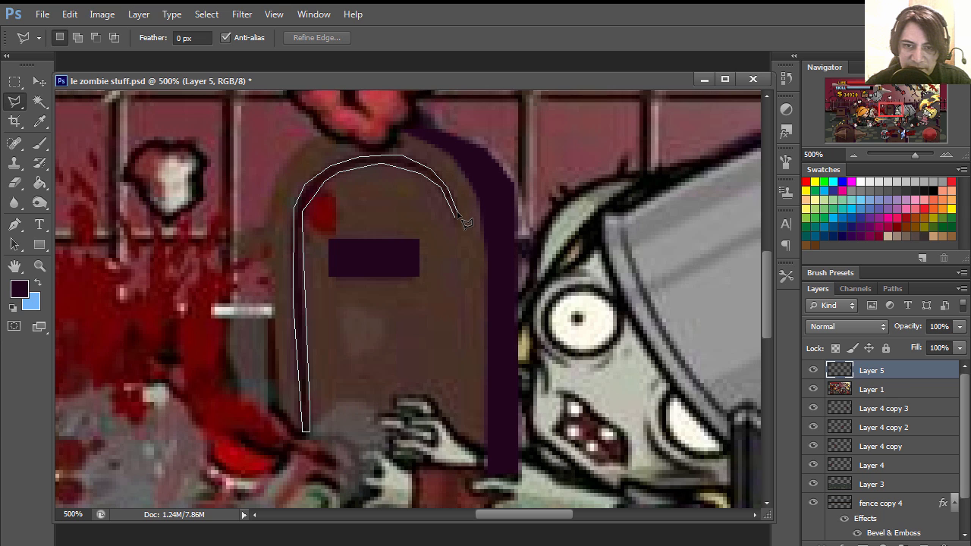
{"action": "double_click", "coordinate": [457, 216]}
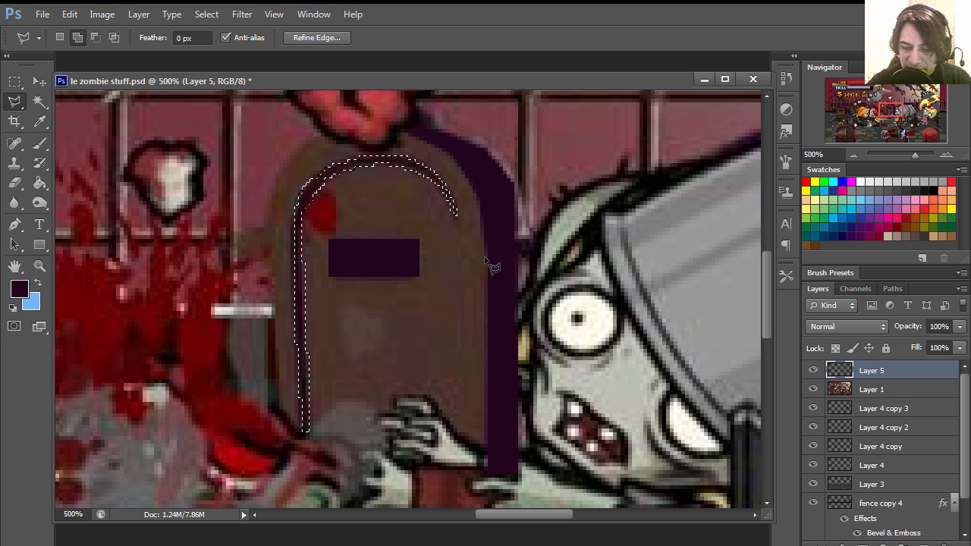
Fill the arched groove selection with the dark purple foreground color and deselect.
{"action": "key", "text": "shift+BackSpace"}
{"action": "key", "text": "Return"}
{"action": "key", "text": "ctrl+d"}
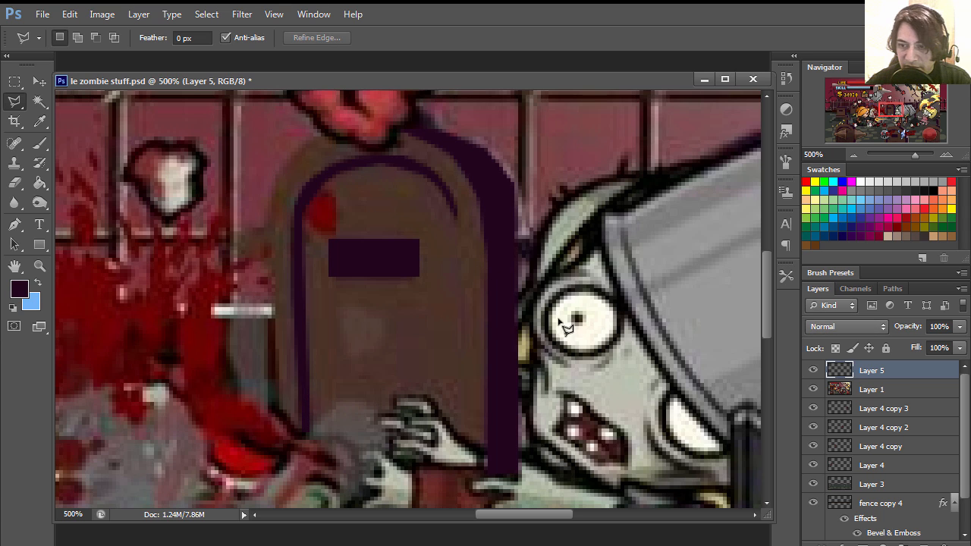
Add a new layer beneath the tombstone's purple shading layer and outline the whole tombstone with the Polygonal Lasso.
{"action": "key", "text": "ctrl+shift+alt+n"}
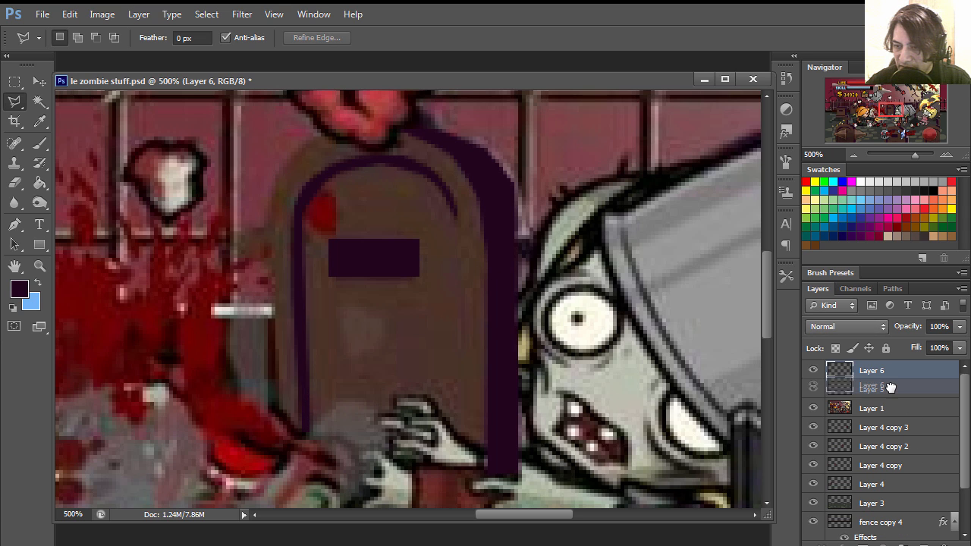
{"action": "left_click_drag", "start_coordinate": [895, 377], "coordinate": [878, 391]}
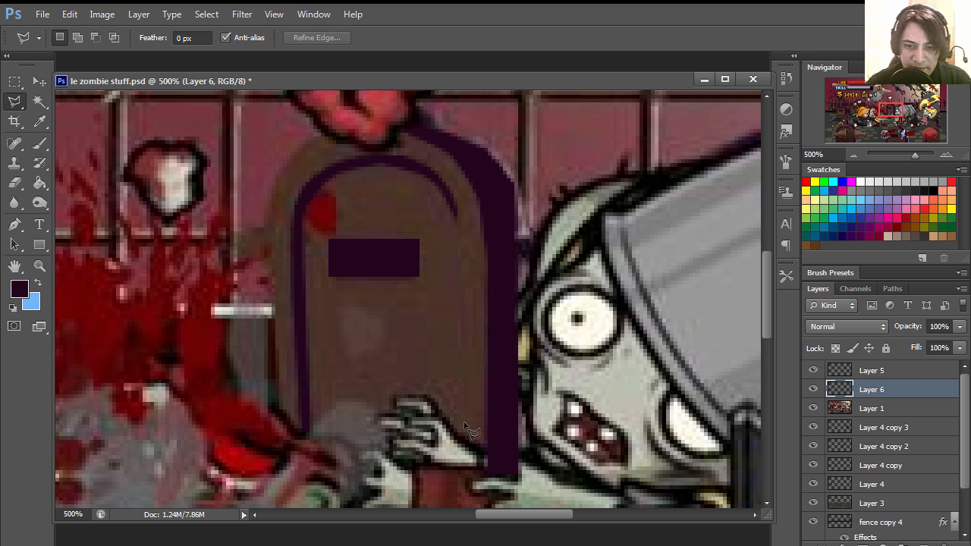
{"action": "left_click", "coordinate": [517, 489]}
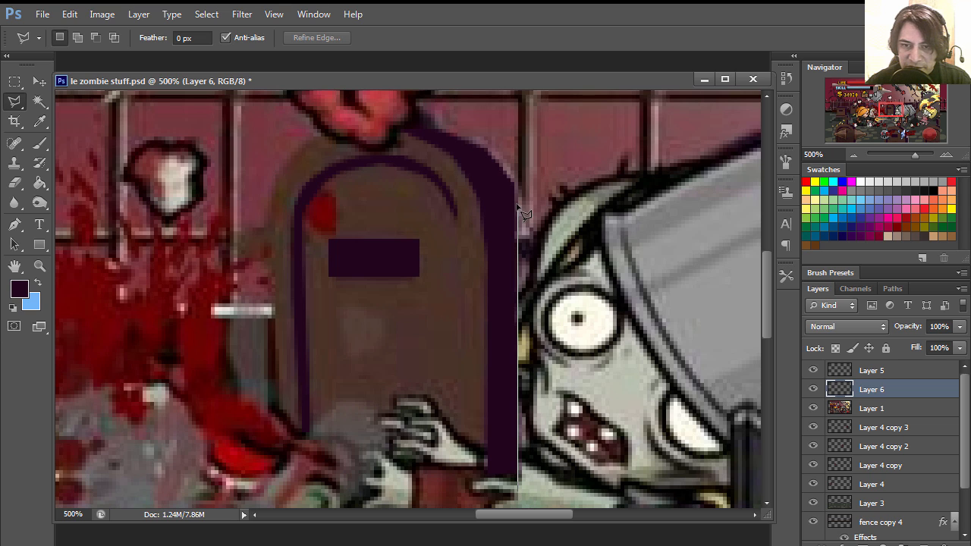
{"action": "left_click", "coordinate": [497, 161]}
{"action": "left_click", "coordinate": [453, 134]}
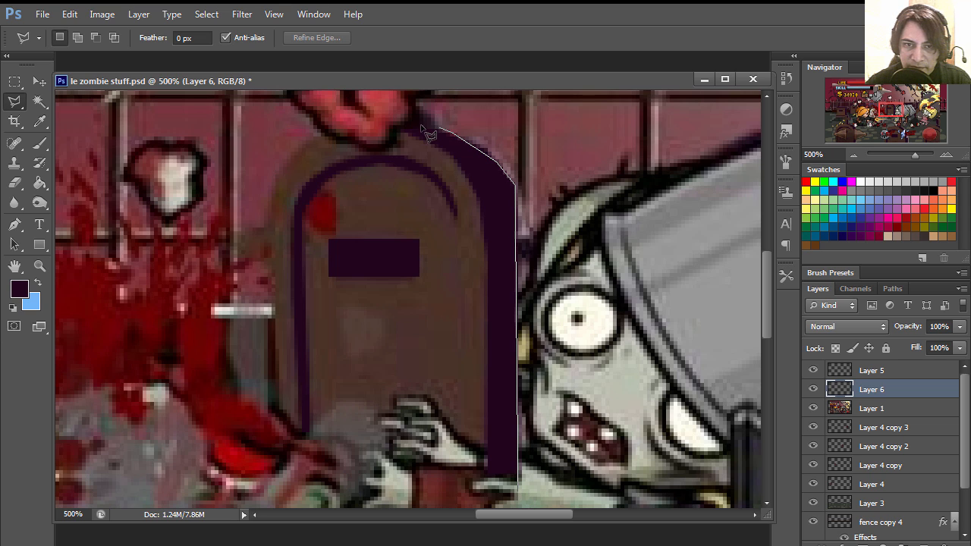
{"action": "left_click", "coordinate": [402, 123]}
{"action": "left_click", "coordinate": [355, 121]}
{"action": "left_click", "coordinate": [310, 138]}
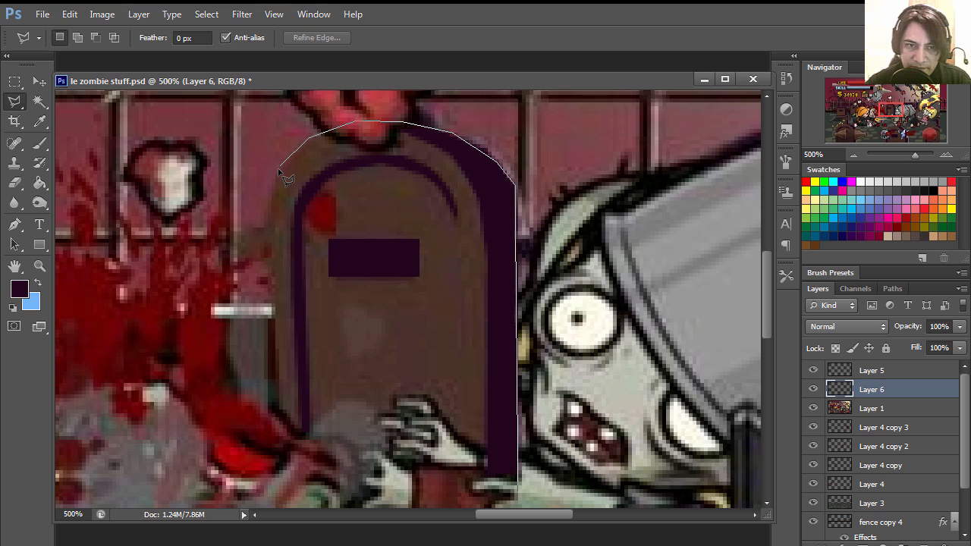
{"action": "left_click", "coordinate": [280, 168]}
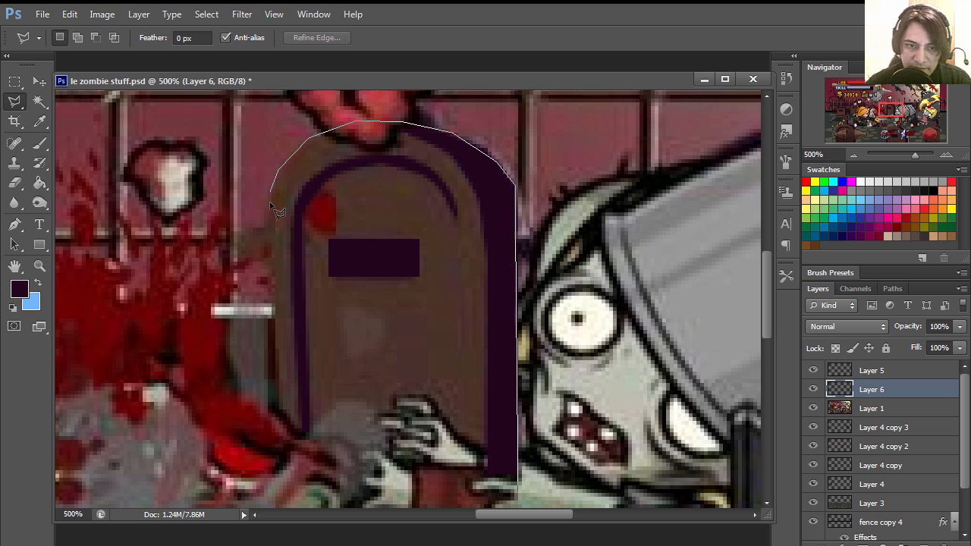
{"action": "left_click", "coordinate": [280, 453]}
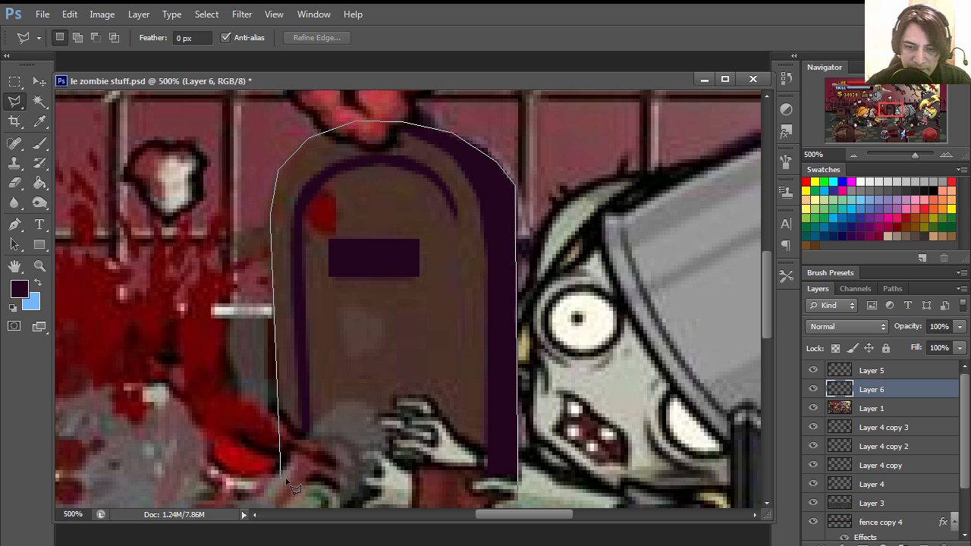
{"action": "left_click", "coordinate": [280, 476]}
{"action": "left_click", "coordinate": [379, 490]}
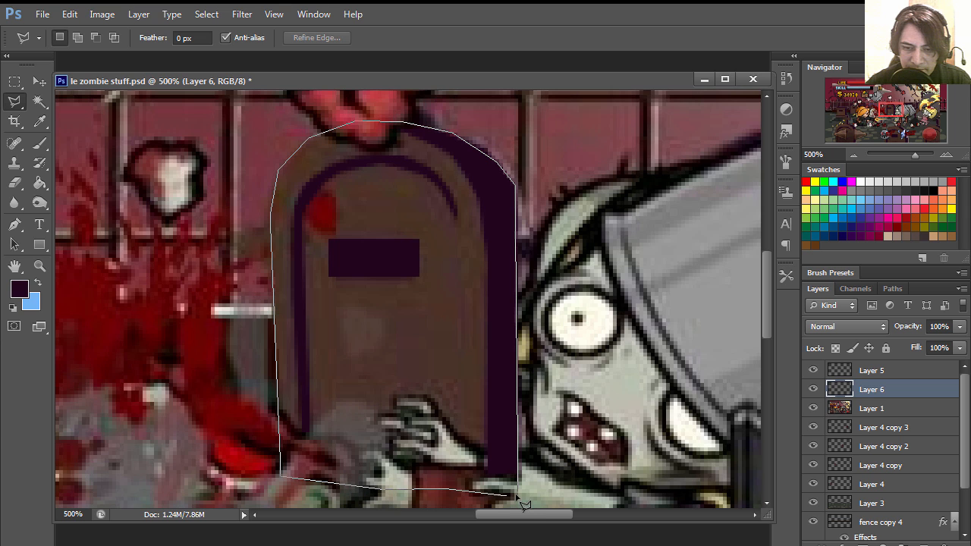
{"action": "double_click", "coordinate": [519, 497]}
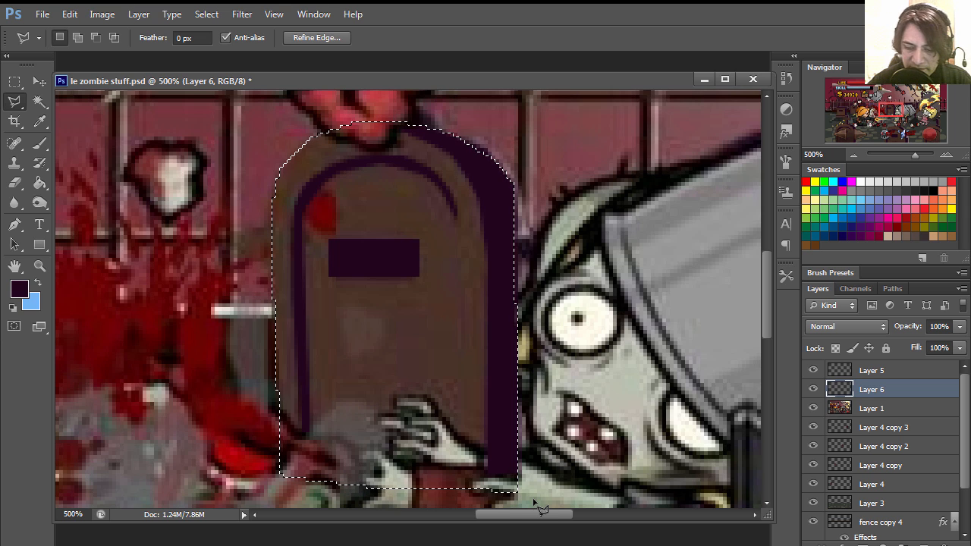
Sample the brown of the tombstone's face and fill the tombstone selection with it.
{"action": "key", "text": "i"}
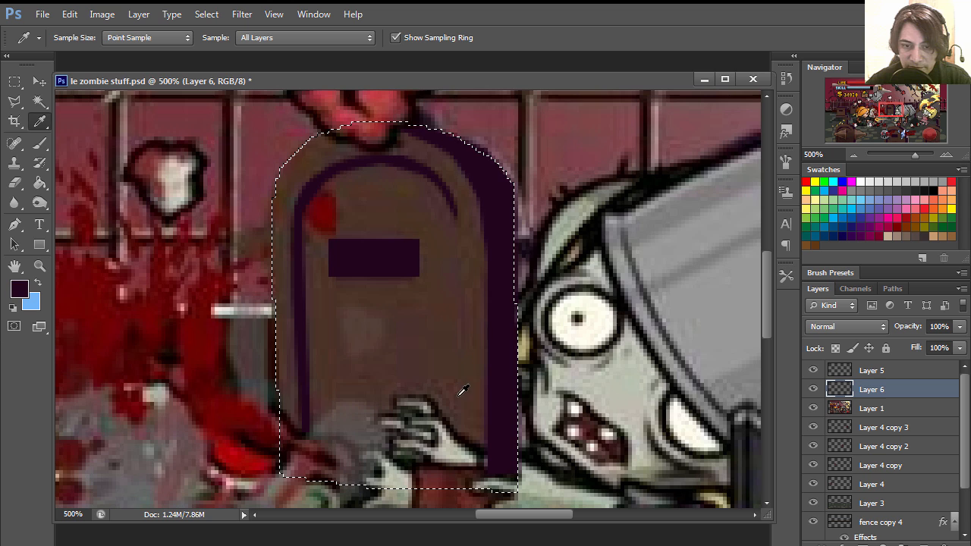
{"action": "left_click", "coordinate": [449, 323]}
{"action": "key", "text": "alt+BackSpace"}
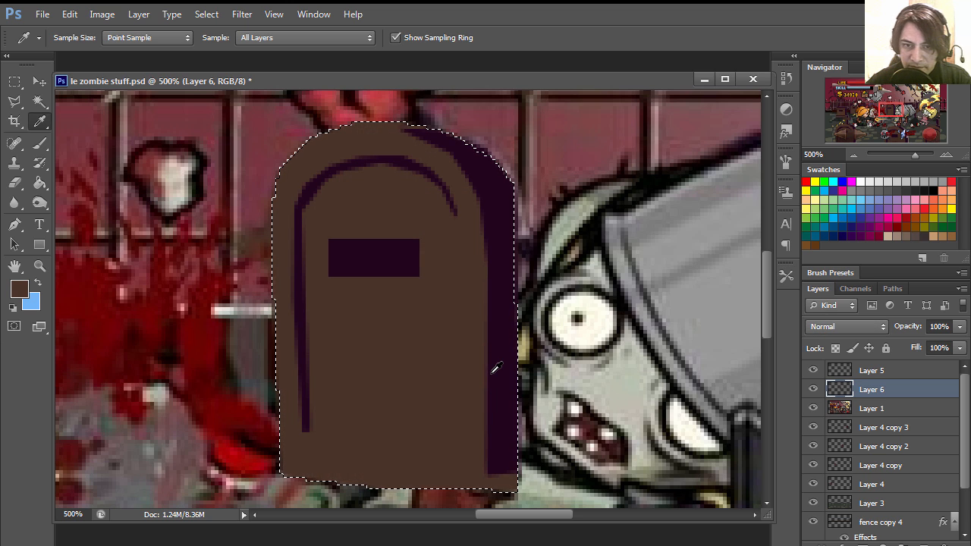
Hide the reference screenshot layer and deselect the tombstone outline.
{"action": "left_click", "coordinate": [813, 408]}
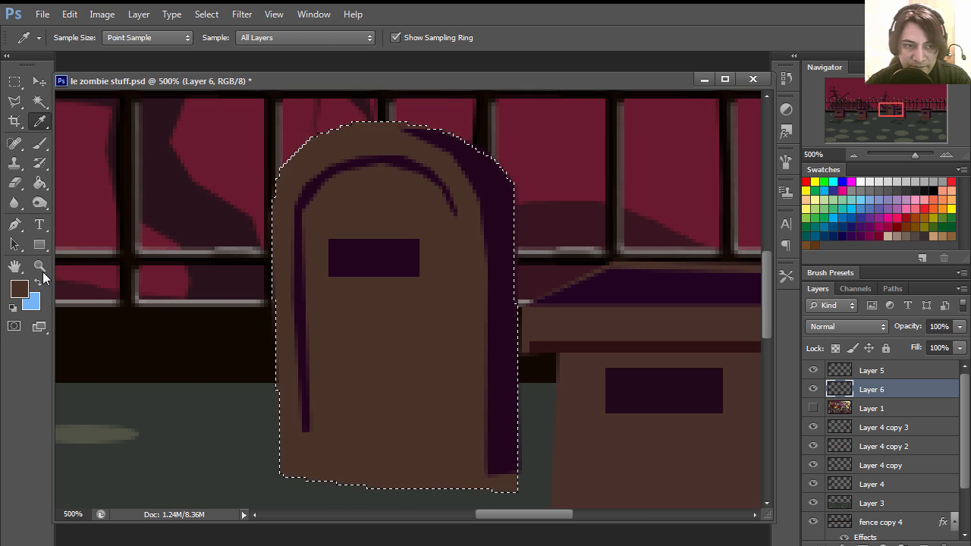
{"action": "key", "text": "z"}
{"action": "left_click", "coordinate": [525, 327], "text": "alt"}
{"action": "left_click", "coordinate": [514, 372], "text": "alt"}
{"action": "left_click", "coordinate": [518, 408], "text": "alt"}
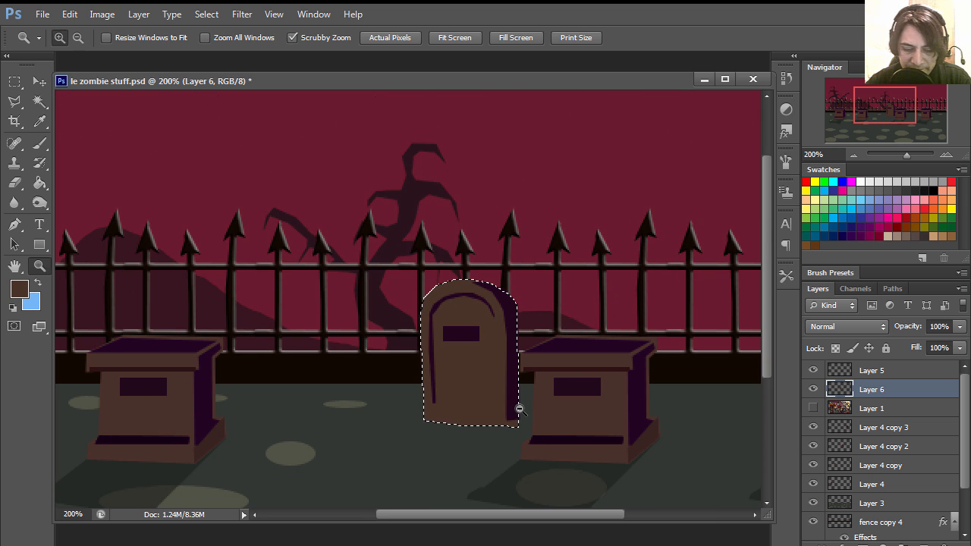
{"action": "key", "text": "ctrl+d"}
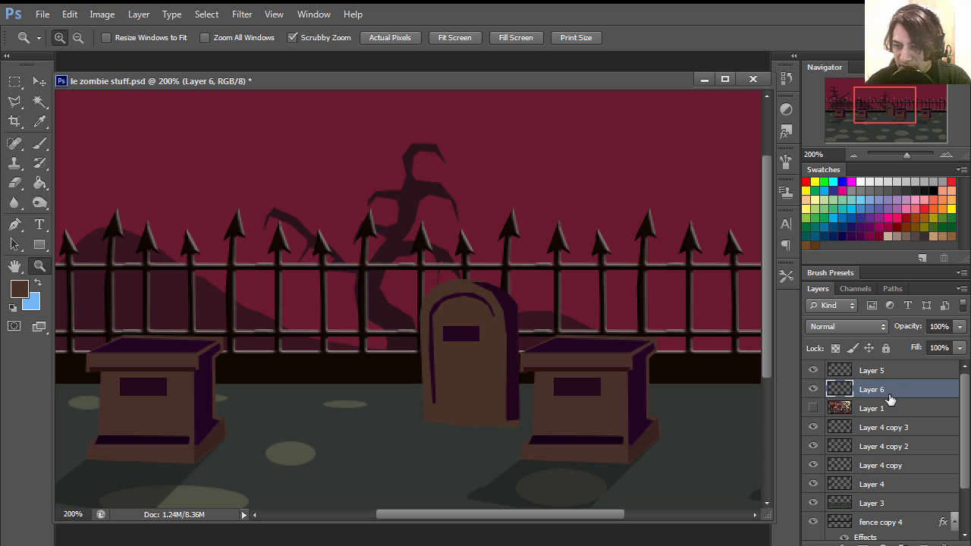
Merge the tombstone's brown base and purple shading layers and move the tombstone left, between the two neighbouring tombs.
{"action": "left_click", "coordinate": [882, 371], "text": "shift"}
{"action": "key", "text": "ctrl+e"}
{"action": "key", "text": "v"}
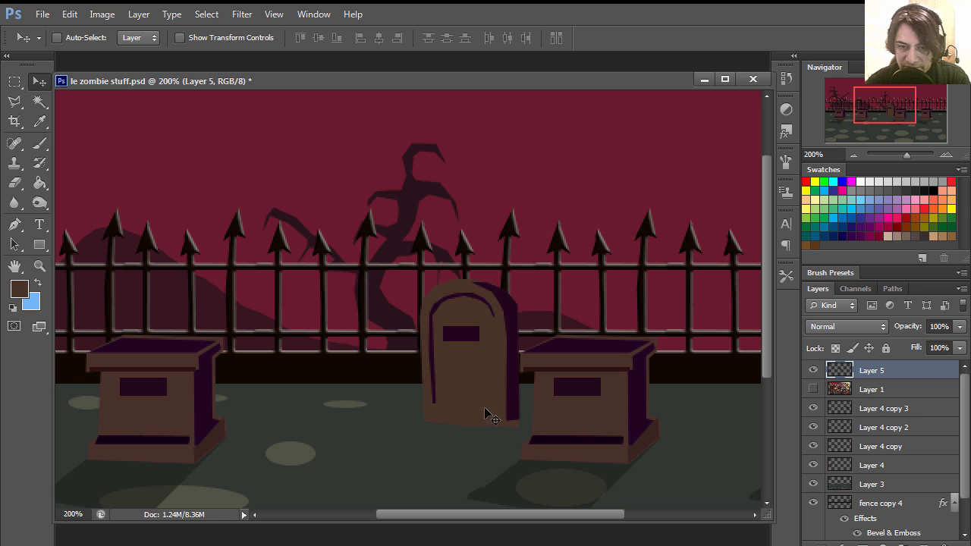
{"action": "left_click_drag", "start_coordinate": [491, 380], "coordinate": [402, 390]}
{"action": "key", "text": "z"}
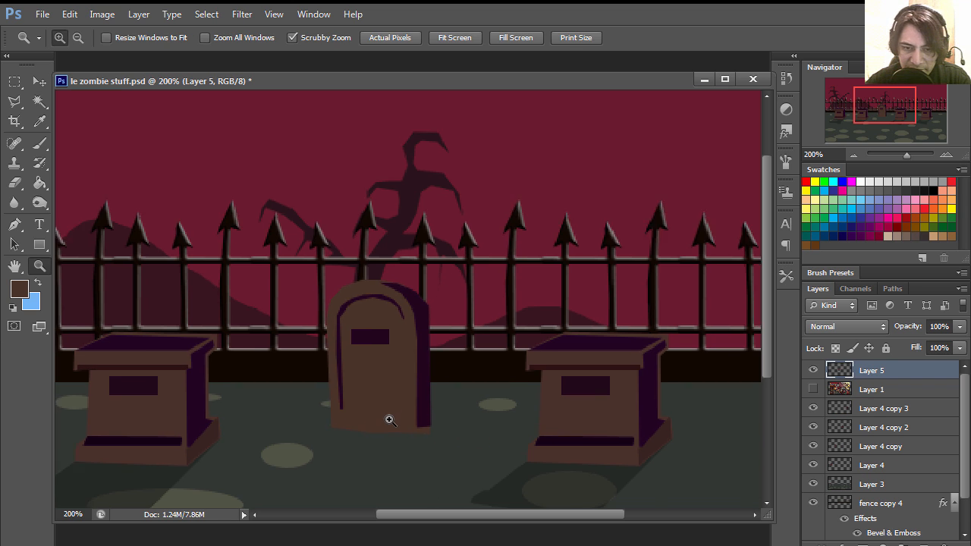
Sample the dark grey-green of the paved ground beside the tombstone and darken the foreground colour to near black.
{"action": "left_click", "coordinate": [392, 419]}
{"action": "left_click", "coordinate": [394, 418]}
{"action": "key", "text": "i"}
{"action": "left_click", "coordinate": [322, 444]}
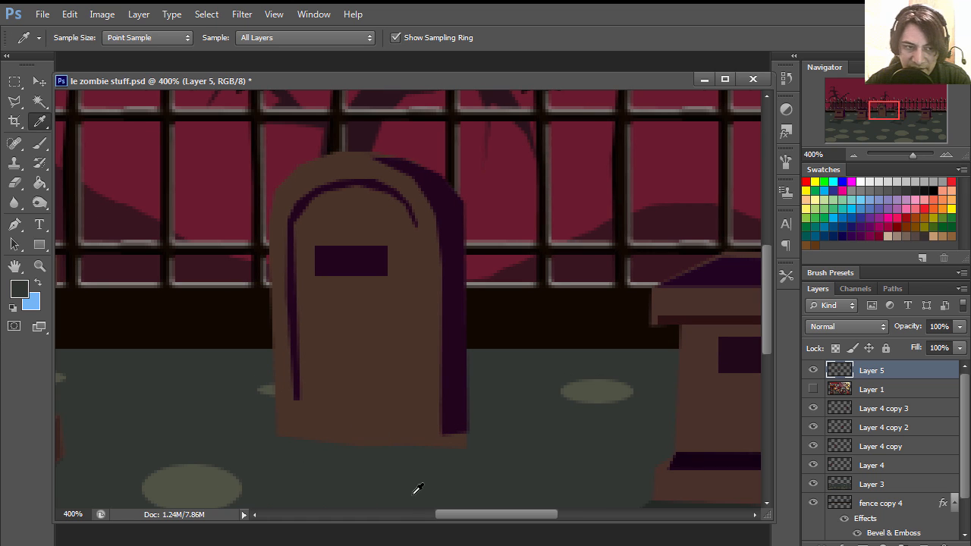
{"action": "left_click", "coordinate": [22, 288]}
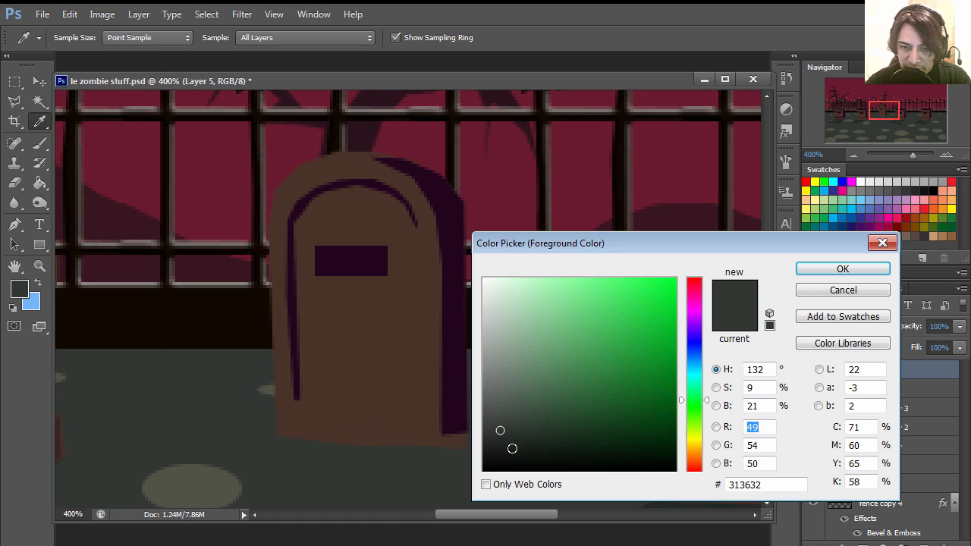
{"action": "left_click_drag", "start_coordinate": [512, 448], "coordinate": [506, 451]}
{"action": "left_click", "coordinate": [830, 270]}
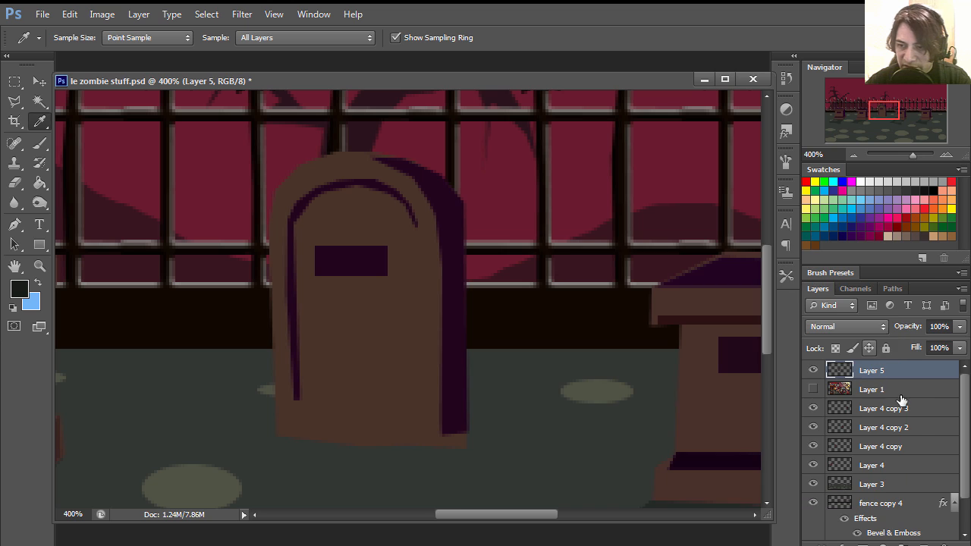
Add a new layer beneath the tombstone layer and outline a rounded shadow slanting down-left from the tombstone's base with the Polygonal Lasso.
{"action": "left_click", "coordinate": [924, 541]}
{"action": "left_click_drag", "start_coordinate": [892, 375], "coordinate": [889, 391]}
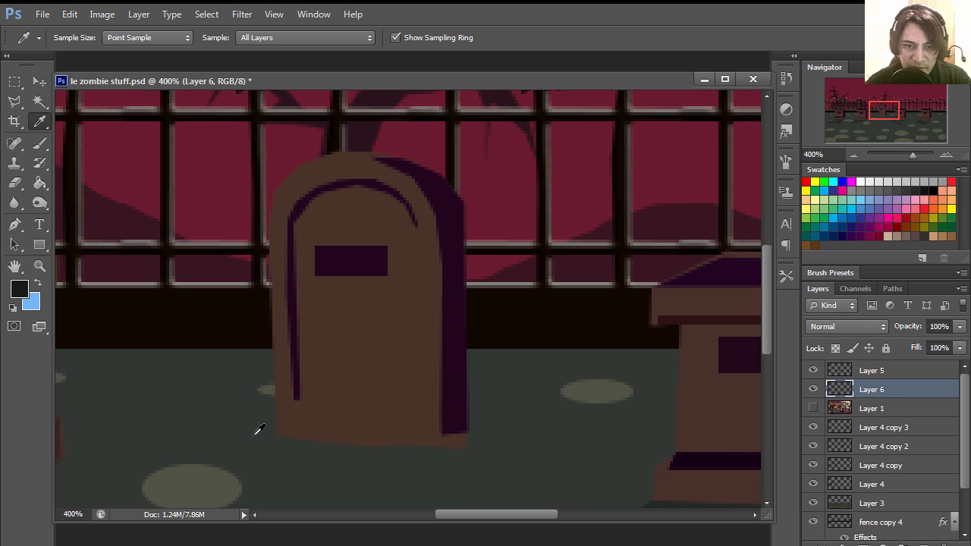
{"action": "left_click_drag", "start_coordinate": [404, 369], "coordinate": [460, 234]}
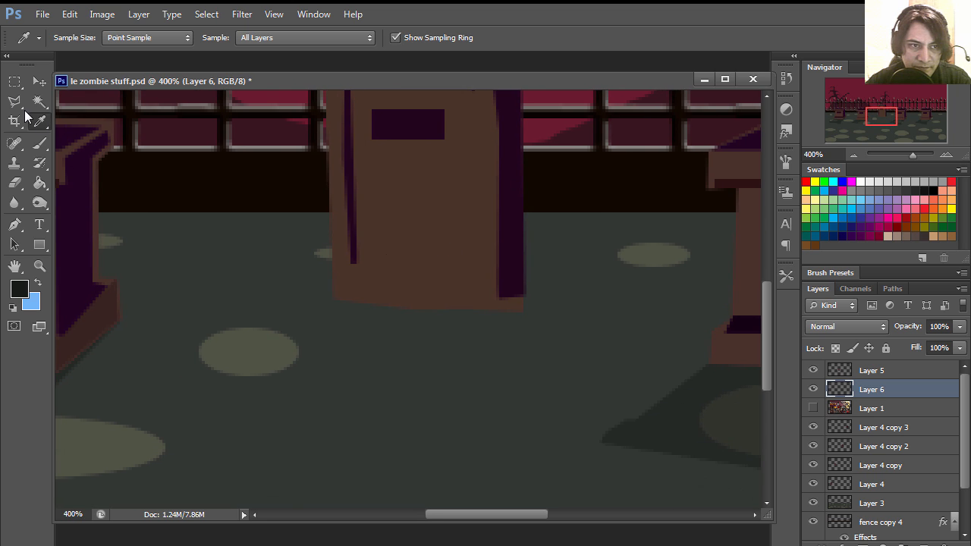
{"action": "left_click", "coordinate": [14, 101]}
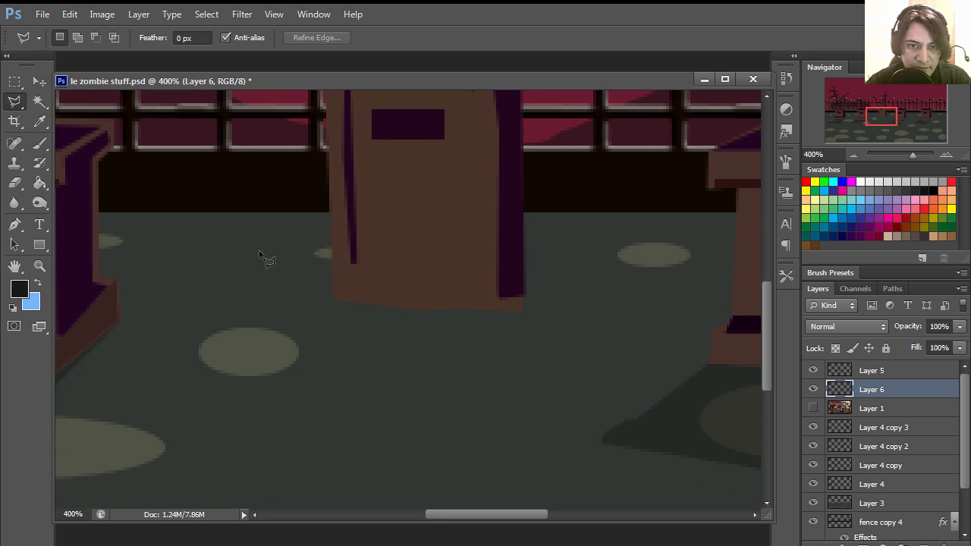
{"action": "left_click", "coordinate": [332, 298]}
{"action": "left_click", "coordinate": [196, 402]}
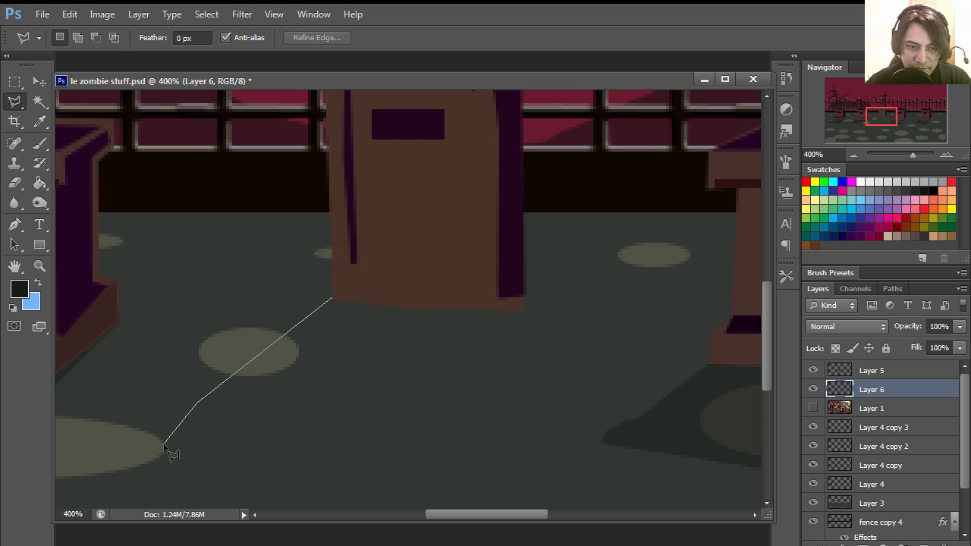
{"action": "left_click", "coordinate": [164, 446]}
{"action": "left_click", "coordinate": [170, 476]}
{"action": "left_click", "coordinate": [202, 499]}
{"action": "left_click", "coordinate": [243, 506]}
{"action": "left_click", "coordinate": [279, 511]}
{"action": "left_click", "coordinate": [313, 507]}
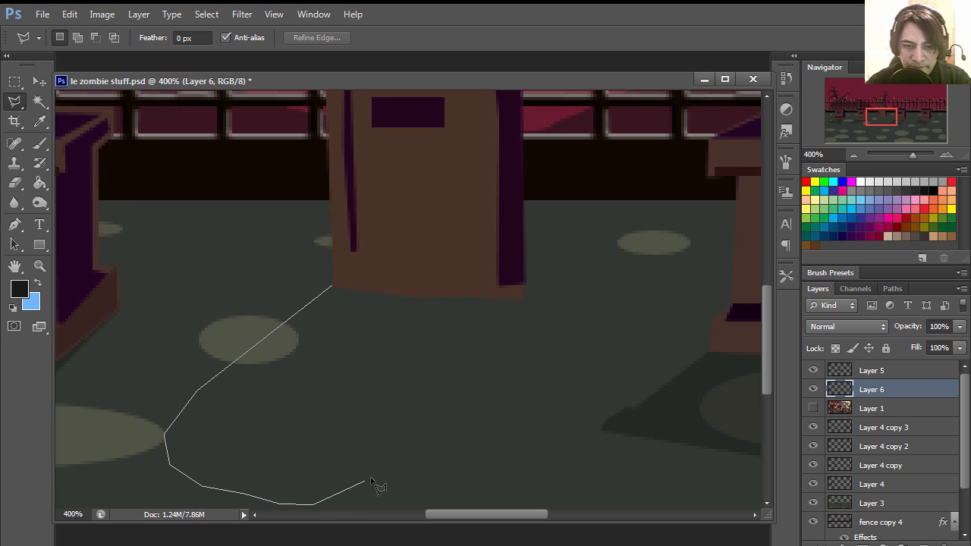
{"action": "left_click", "coordinate": [383, 470]}
{"action": "left_click", "coordinate": [433, 418]}
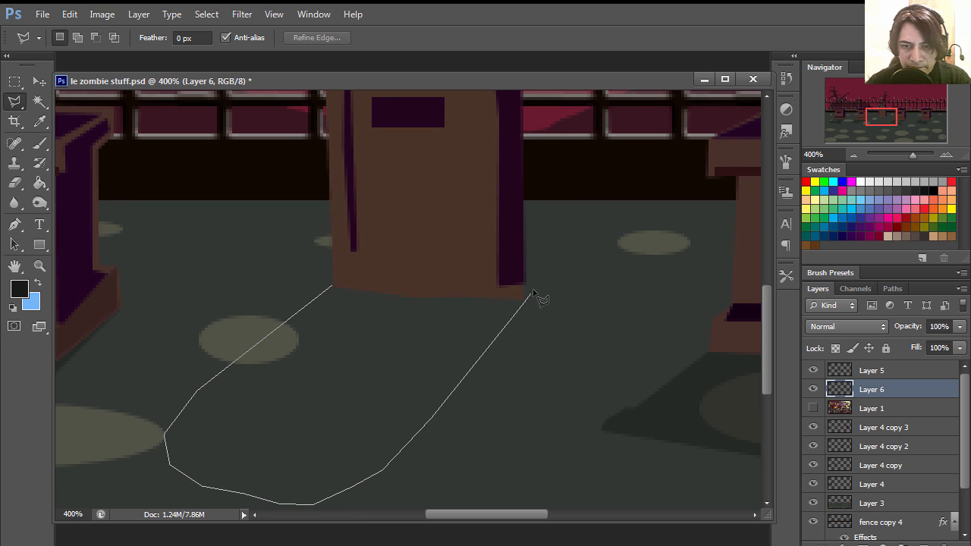
{"action": "left_click", "coordinate": [507, 285]}
{"action": "left_click", "coordinate": [480, 279]}
{"action": "left_click", "coordinate": [449, 277]}
{"action": "left_click", "coordinate": [426, 273]}
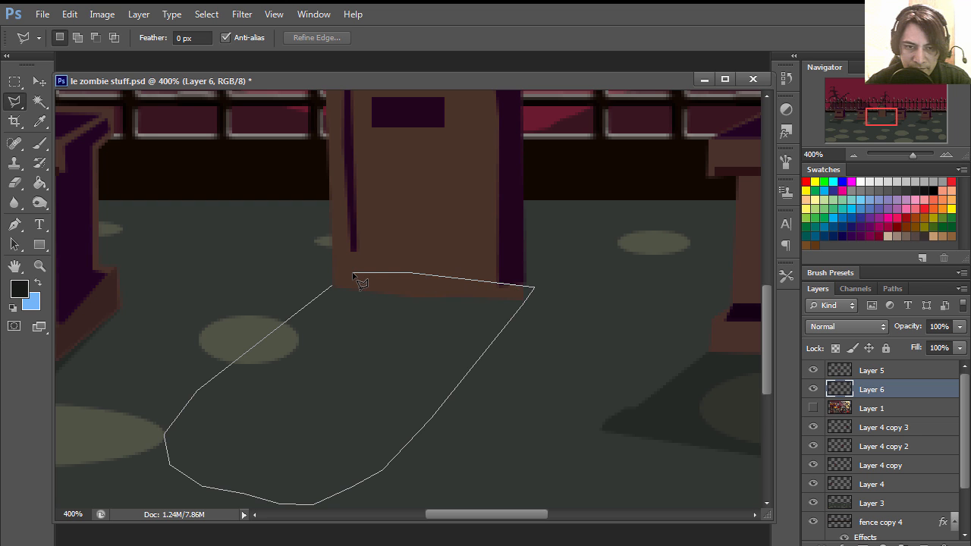
{"action": "double_click", "coordinate": [352, 273]}
Shrink the shadow selection with Transform Selection to about 85% width and 84% height, keeping it against the tombstone's base.
{"action": "left_click", "coordinate": [44, 267]}
{"action": "left_click", "coordinate": [402, 338], "text": "alt"}
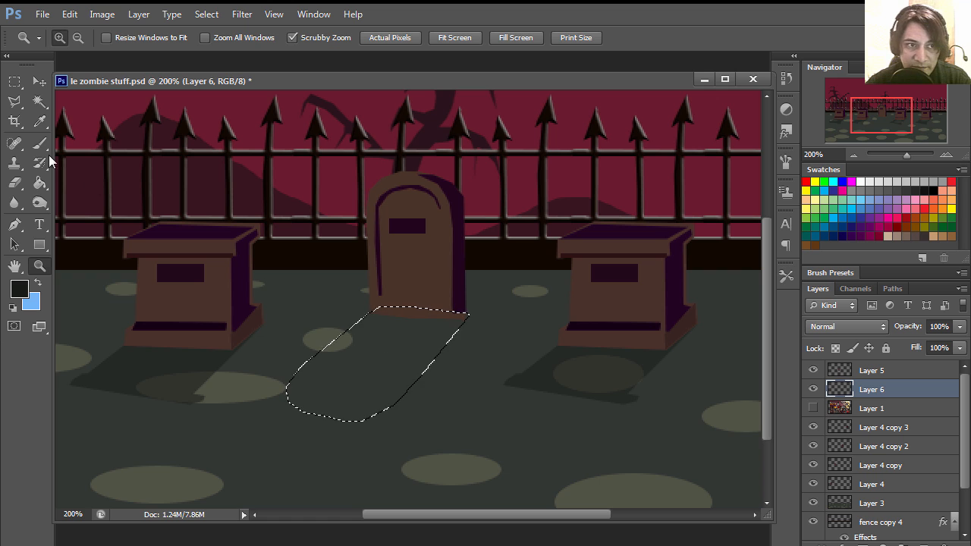
{"action": "left_click", "coordinate": [14, 81]}
{"action": "right_click", "coordinate": [416, 353]}
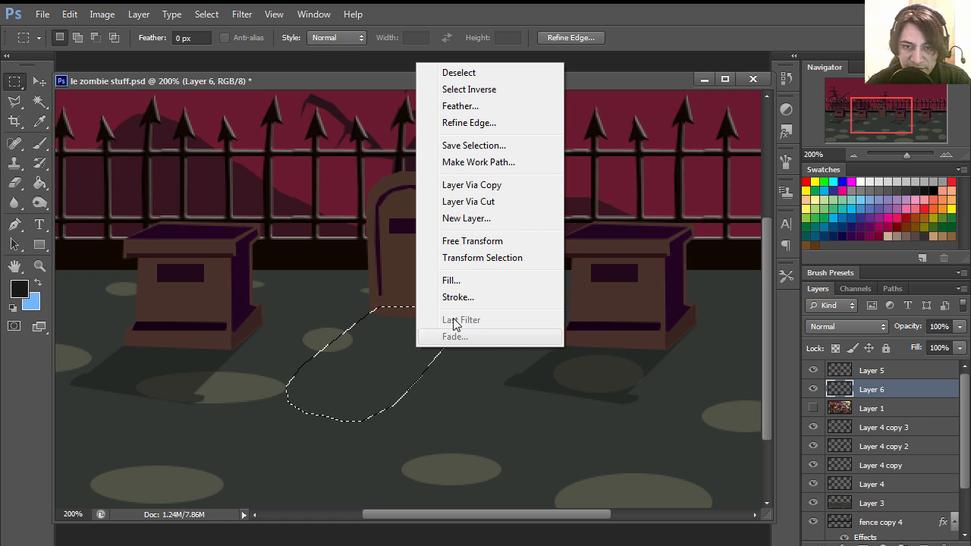
{"action": "left_click", "coordinate": [492, 260]}
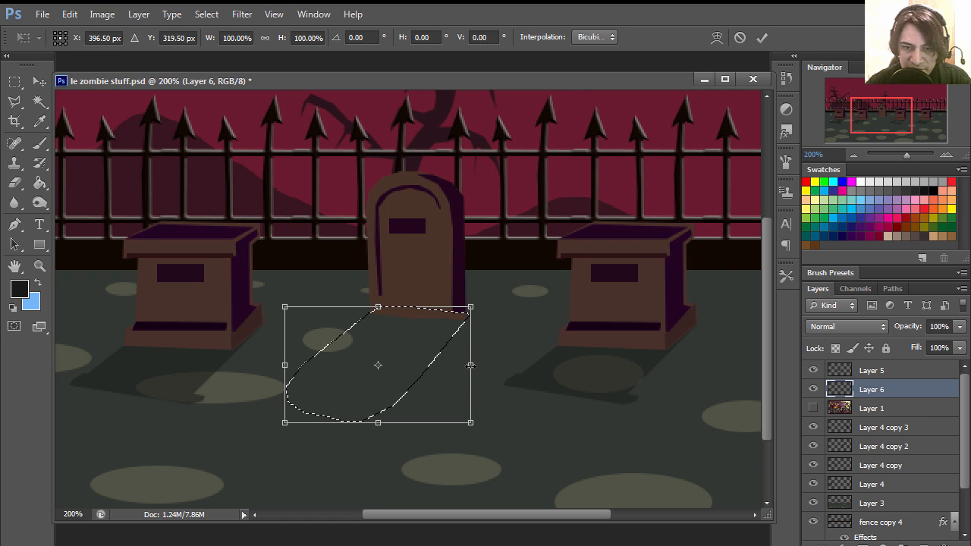
{"action": "left_click_drag", "start_coordinate": [470, 365], "coordinate": [448, 365]}
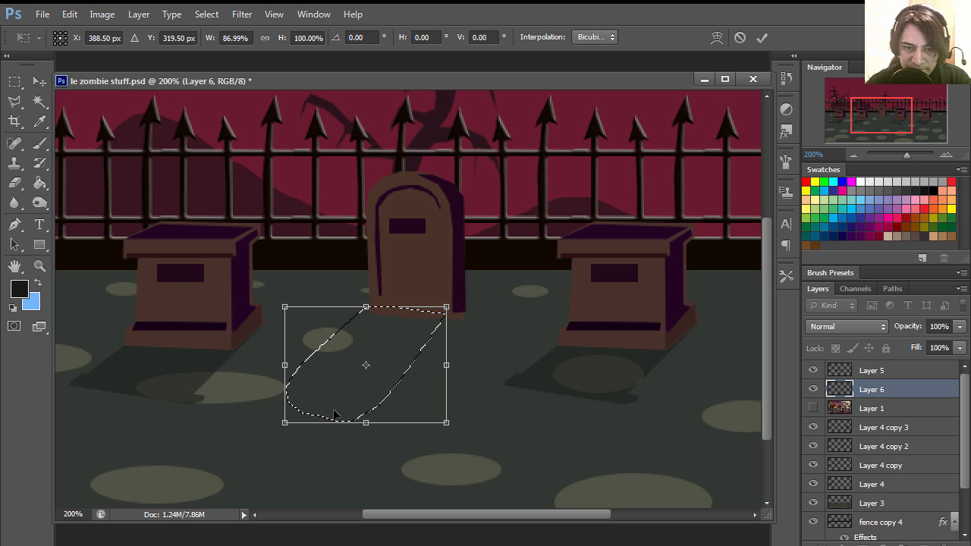
{"action": "left_click_drag", "start_coordinate": [280, 425], "coordinate": [297, 410]}
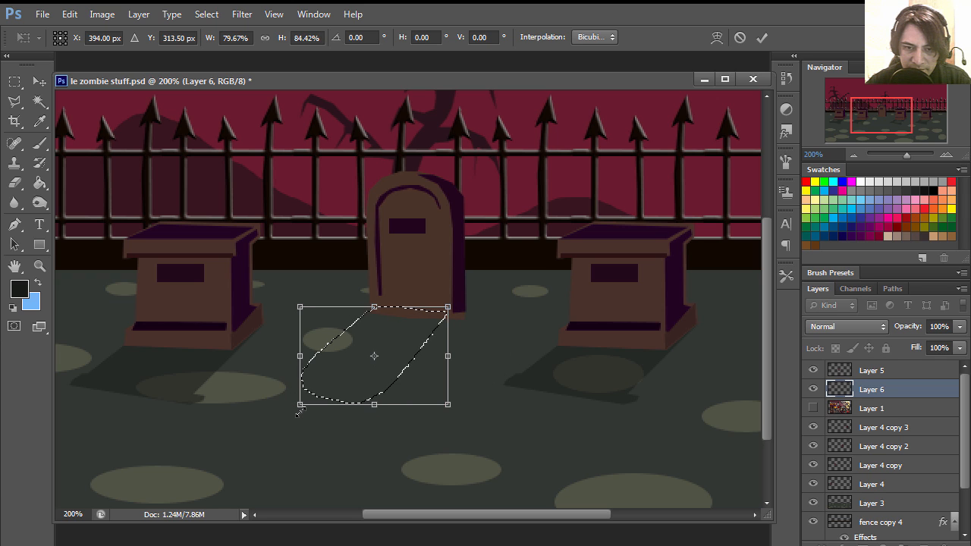
{"action": "left_click_drag", "start_coordinate": [447, 405], "coordinate": [457, 404]}
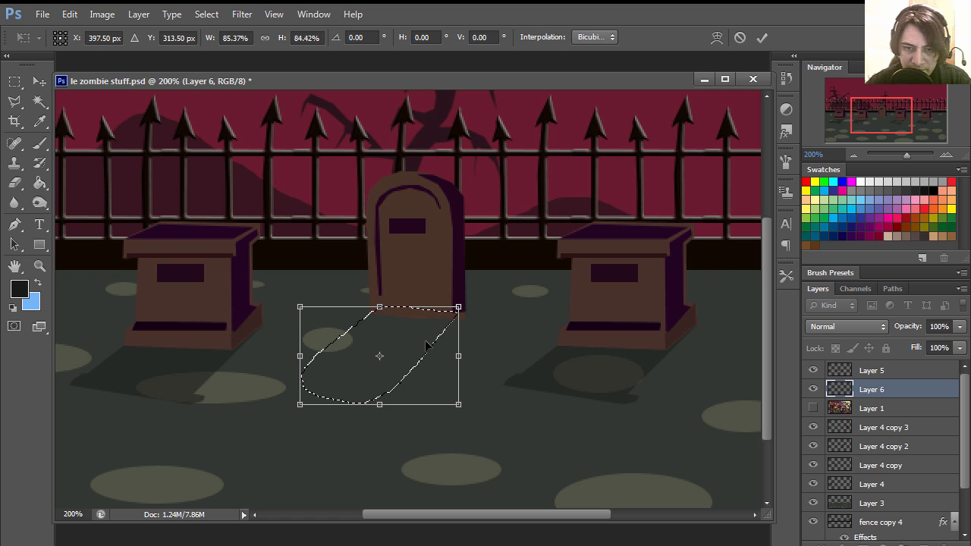
{"action": "key", "text": "Return"}
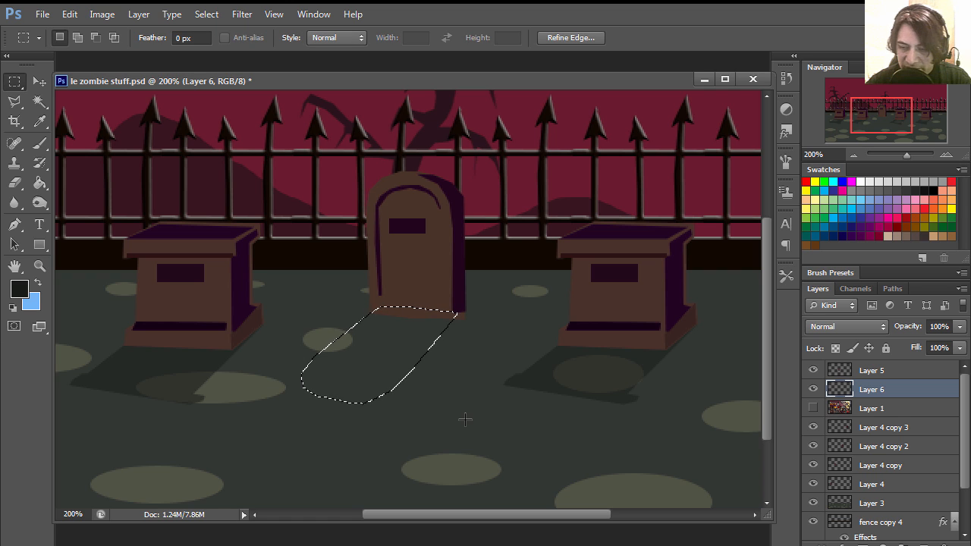
Fill the shadow selection with the near-black colour, deselect it and lower the shadow layer's opacity to 51%.
{"action": "key", "text": "shift"}
{"action": "key", "text": "alt+BackSpace"}
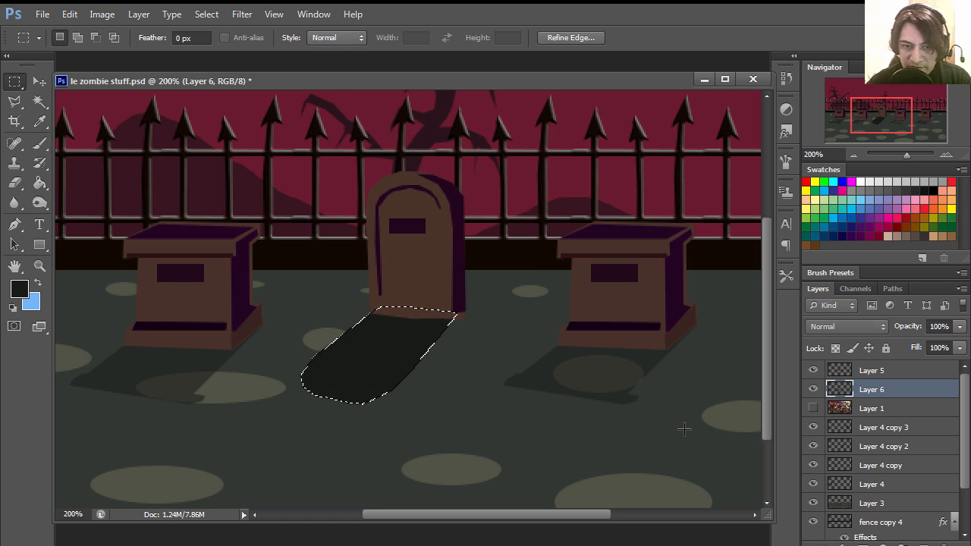
{"action": "key", "text": "ctrl+d"}
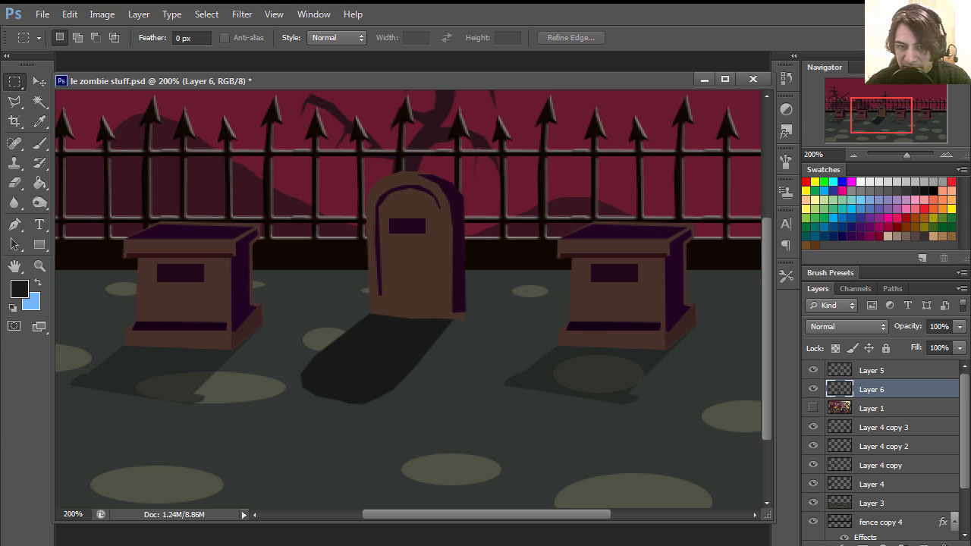
{"action": "left_click", "coordinate": [960, 326]}
{"action": "left_click_drag", "start_coordinate": [961, 345], "coordinate": [927, 345]}
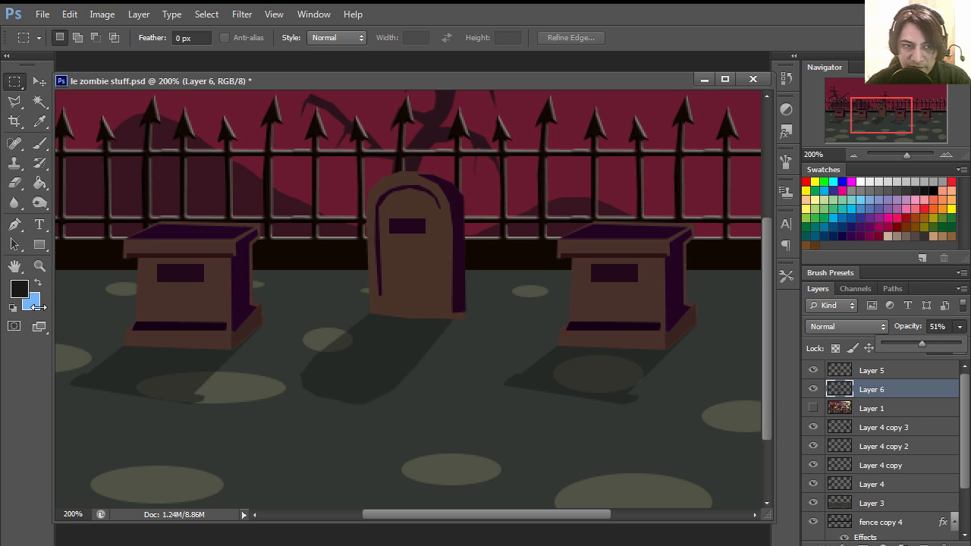
Merge the tombstone and its shadow into one layer, and spread the tombstone and two copies across the foreground.
{"action": "left_click", "coordinate": [39, 265]}
{"action": "left_click", "coordinate": [457, 326], "text": "alt"}
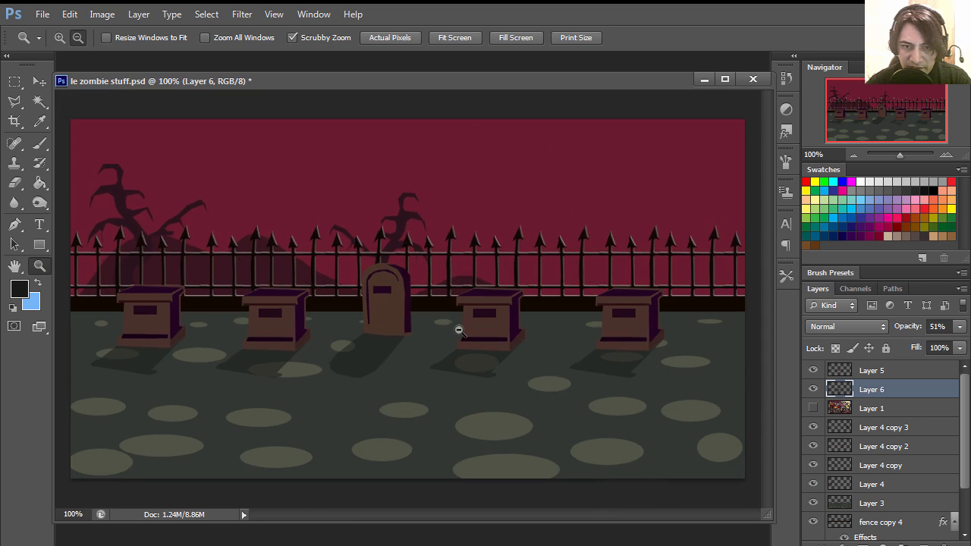
{"action": "left_click", "coordinate": [452, 349], "text": "alt"}
{"action": "key", "text": "v"}
{"action": "left_click_drag", "start_coordinate": [403, 304], "coordinate": [404, 321]}
{"action": "left_click", "coordinate": [895, 371], "text": "shift"}
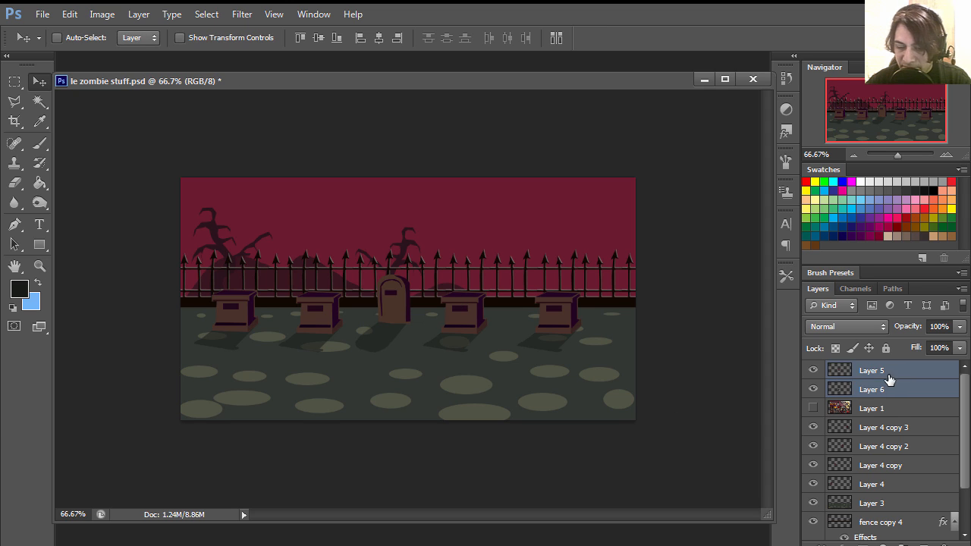
{"action": "key", "text": "ctrl+e"}
{"action": "left_click_drag", "start_coordinate": [413, 304], "coordinate": [233, 364]}
Delete the layer of the second tomb from the left along the fence.
{"action": "right_click", "coordinate": [321, 310]}
{"action": "left_click", "coordinate": [334, 318]}
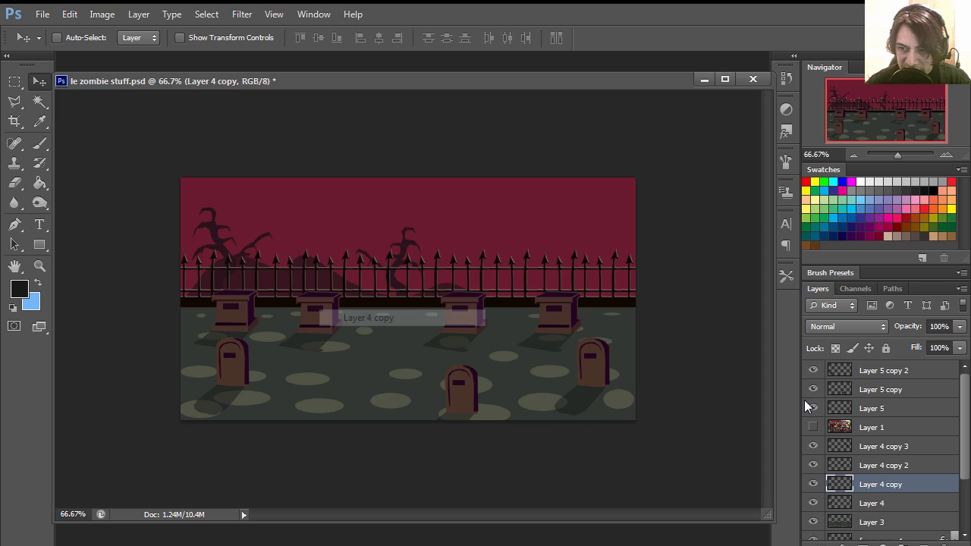
{"action": "left_click", "coordinate": [943, 540]}
{"action": "left_click", "coordinate": [466, 225]}
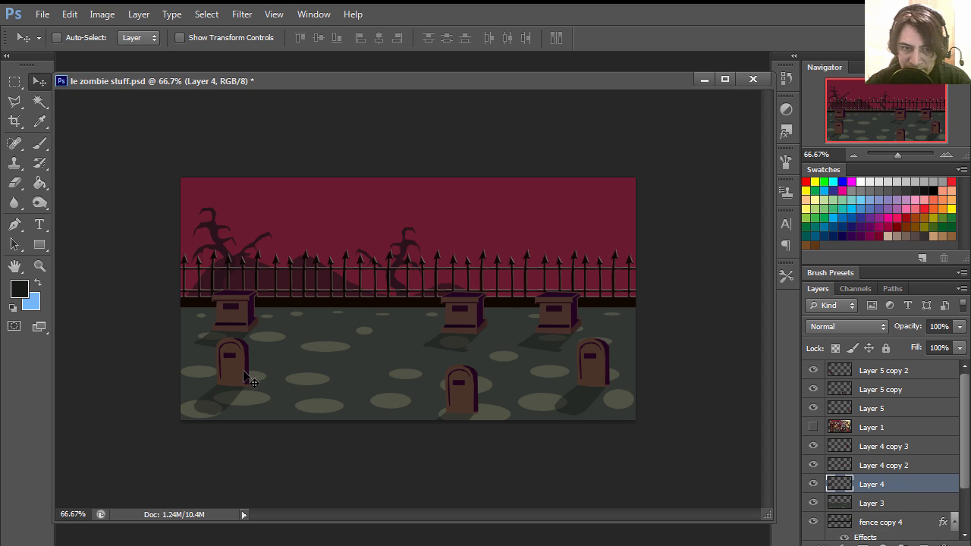
Move the leftmost tombstone into the gap between the tombs and shift the lower middle tombstone to the left.
{"action": "right_click", "coordinate": [243, 360]}
{"action": "left_click", "coordinate": [249, 365]}
{"action": "left_click_drag", "start_coordinate": [244, 369], "coordinate": [326, 329]}
{"action": "right_click", "coordinate": [475, 403]}
{"action": "left_click", "coordinate": [475, 402]}
{"action": "left_click_drag", "start_coordinate": [469, 396], "coordinate": [386, 392]}
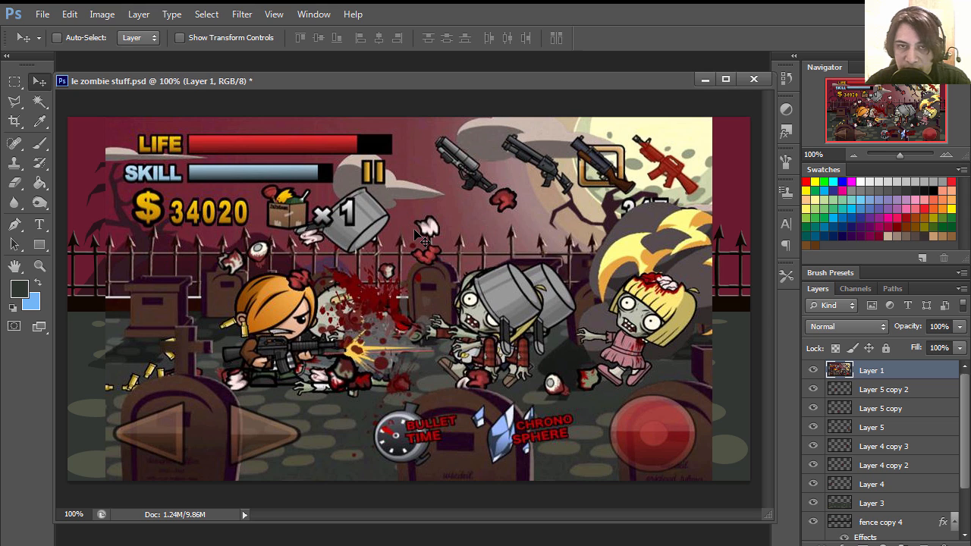
Draw a large moon circle in the reference moon's pale yellow on a new layer, and move it left towards the middle of the sky.
{"action": "key", "text": "i"}
{"action": "left_click", "coordinate": [688, 132]}
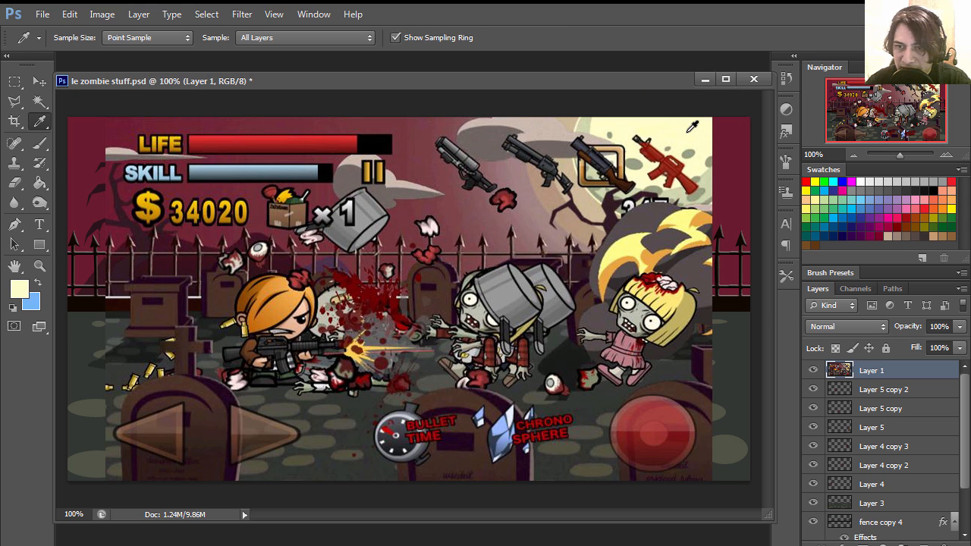
{"action": "key", "text": "ctrl+shift+alt+n"}
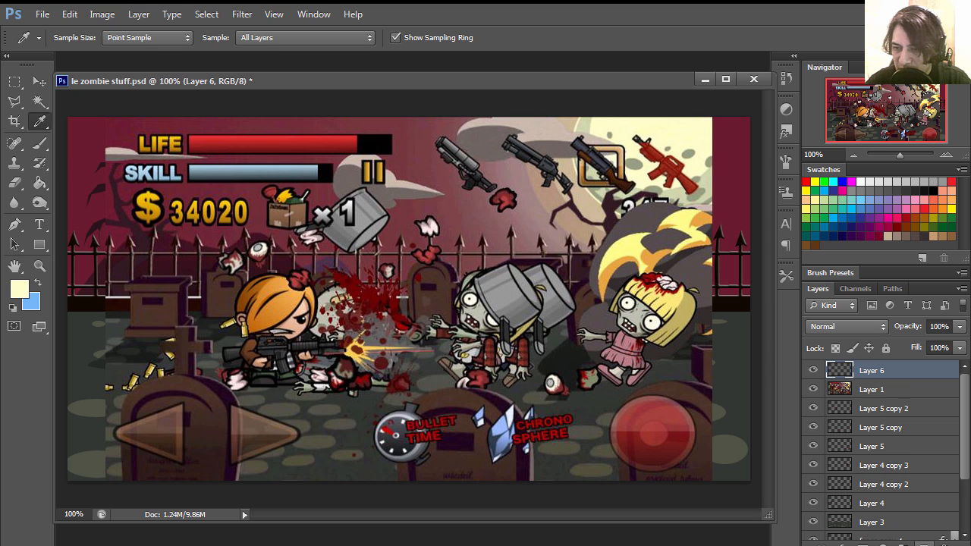
{"action": "left_click_drag", "start_coordinate": [38, 245], "coordinate": [84, 258]}
{"action": "left_click", "coordinate": [97, 269]}
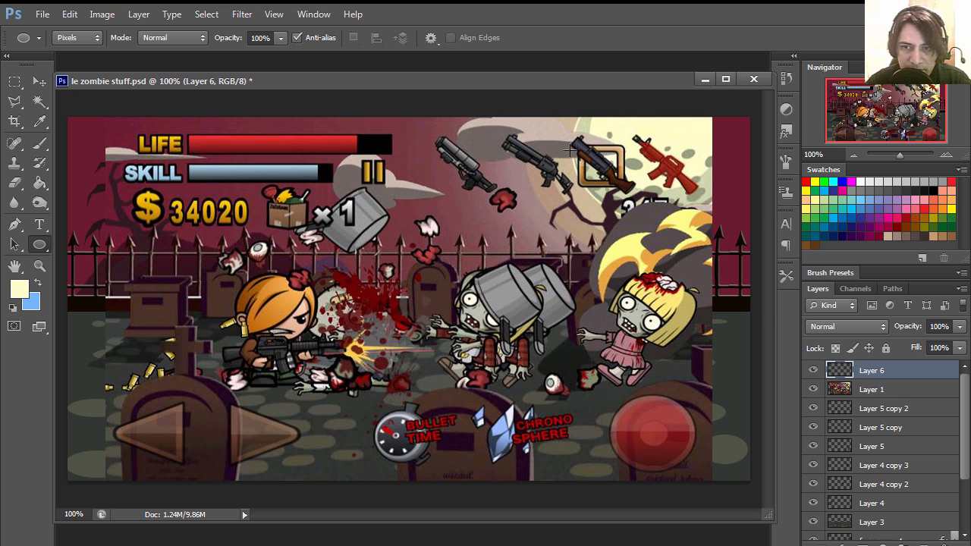
{"action": "left_click_drag", "start_coordinate": [528, 134], "coordinate": [698, 308]}
{"action": "key", "text": "v"}
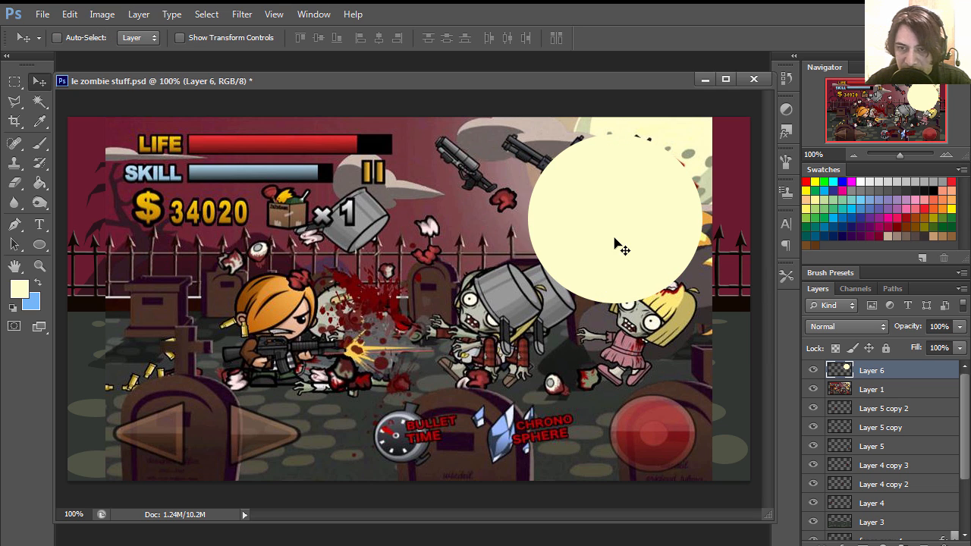
{"action": "left_click_drag", "start_coordinate": [614, 218], "coordinate": [458, 217]}
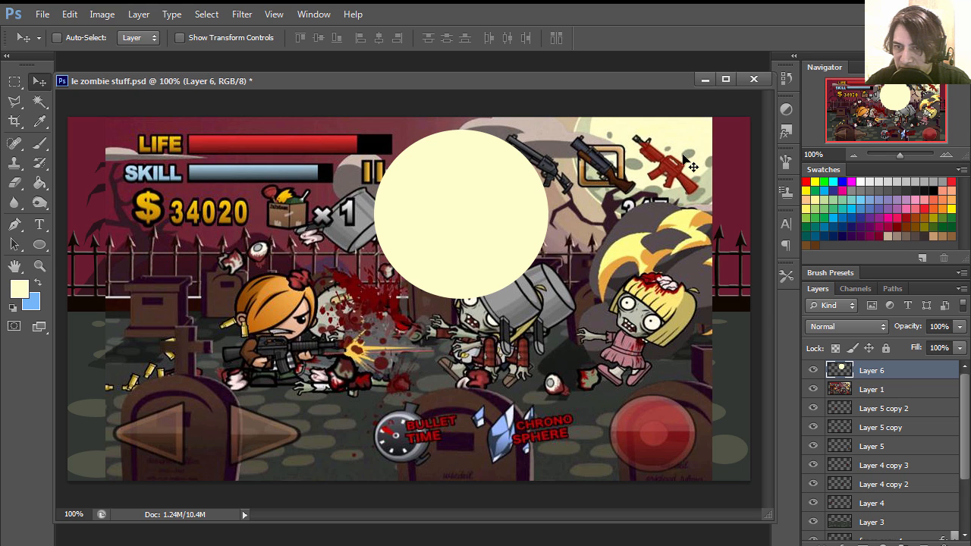
Sample the grey-green of the reference moon's craters and draw a small round crater on the moon's left side.
{"action": "key", "text": "i"}
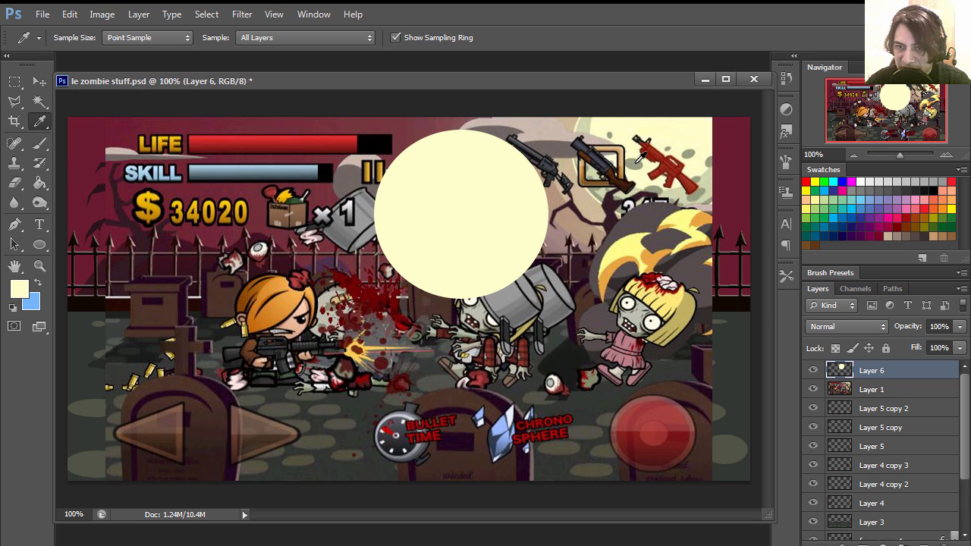
{"action": "left_click", "coordinate": [640, 157]}
{"action": "left_click", "coordinate": [39, 244]}
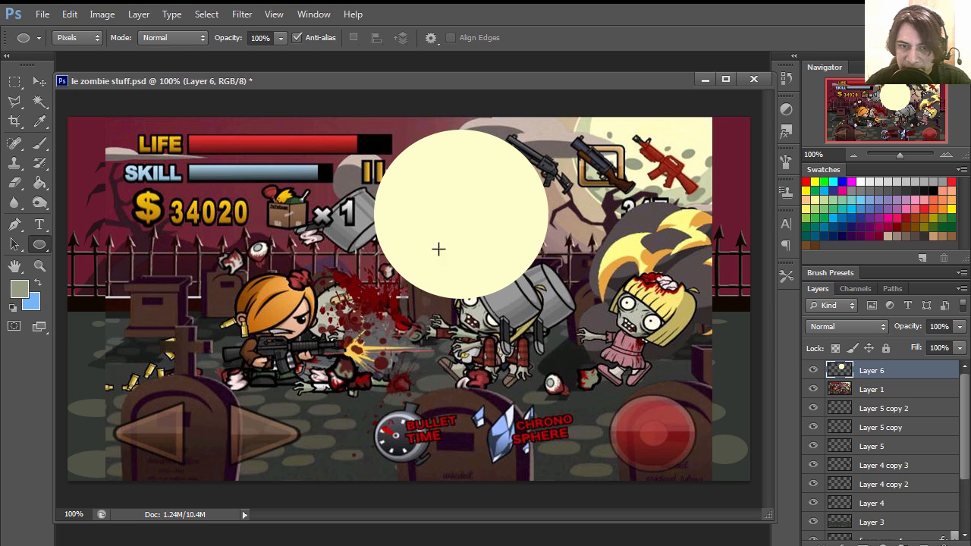
{"action": "left_click_drag", "start_coordinate": [401, 223], "coordinate": [422, 277]}
{"action": "key", "text": "ctrl+z"}
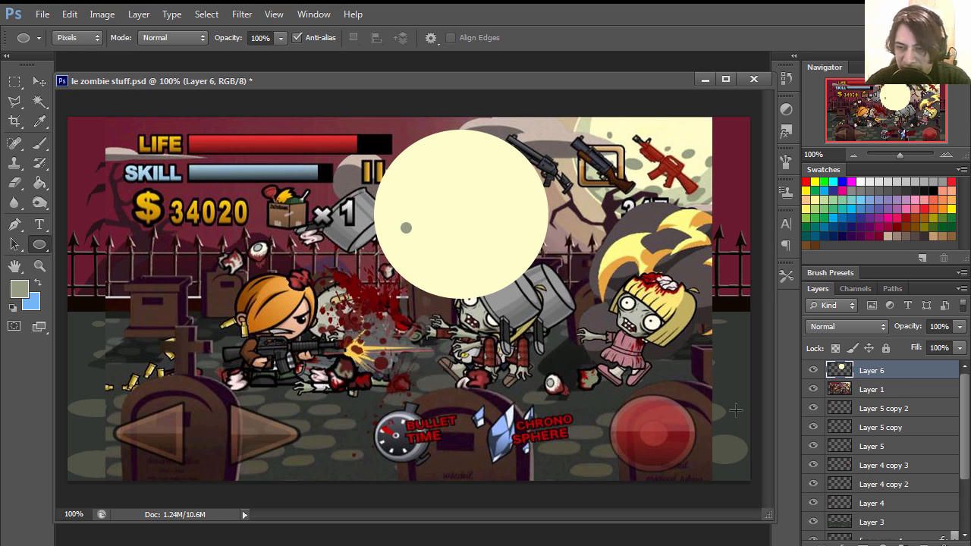
Draw two oval craters near the moon's lower edge on a new layer, with the left one tilted.
{"action": "left_click", "coordinate": [920, 542]}
{"action": "left_click_drag", "start_coordinate": [423, 257], "coordinate": [489, 281]}
{"action": "key", "text": "ctrl+t"}
{"action": "key", "text": "Return"}
{"action": "key", "text": "ctrl+t"}
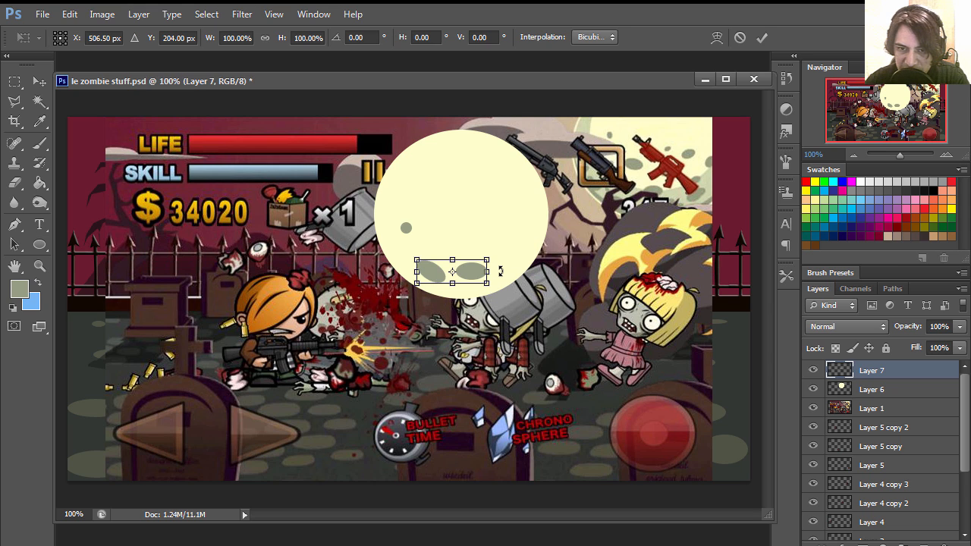
{"action": "key", "text": "Escape"}
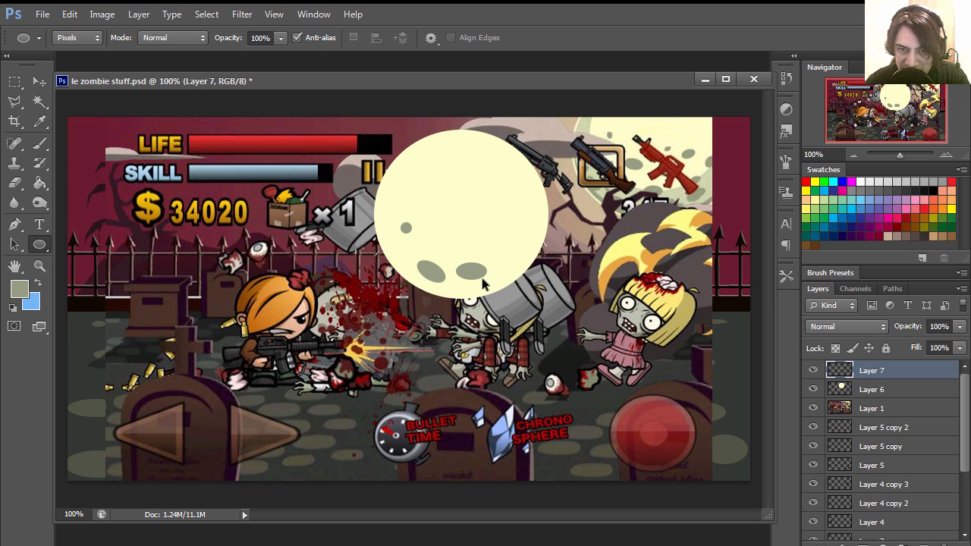
Undo the lower-right oval crater and redraw it on a new layer, rotated 60° to follow the moon's lower-right edge.
{"action": "key", "text": "ctrl+alt+z"}
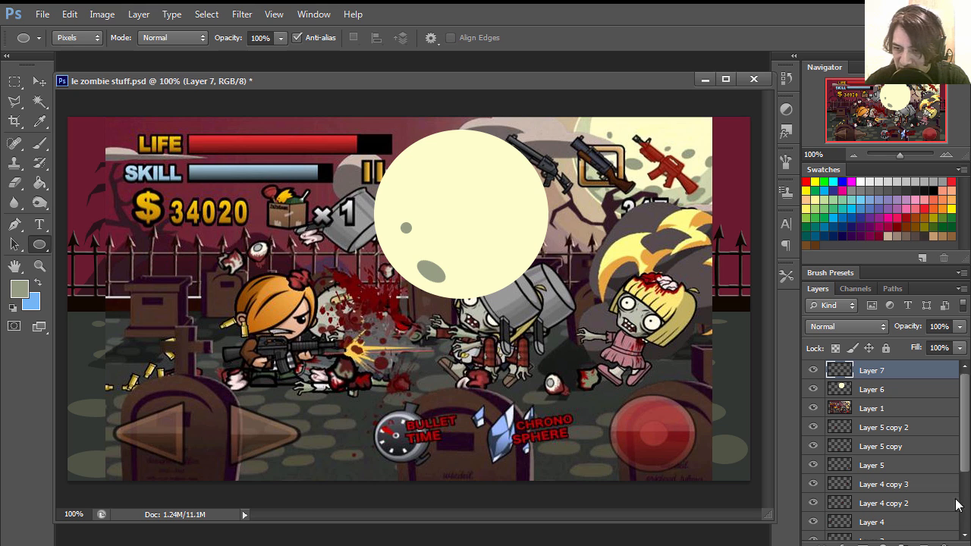
{"action": "left_click", "coordinate": [923, 543]}
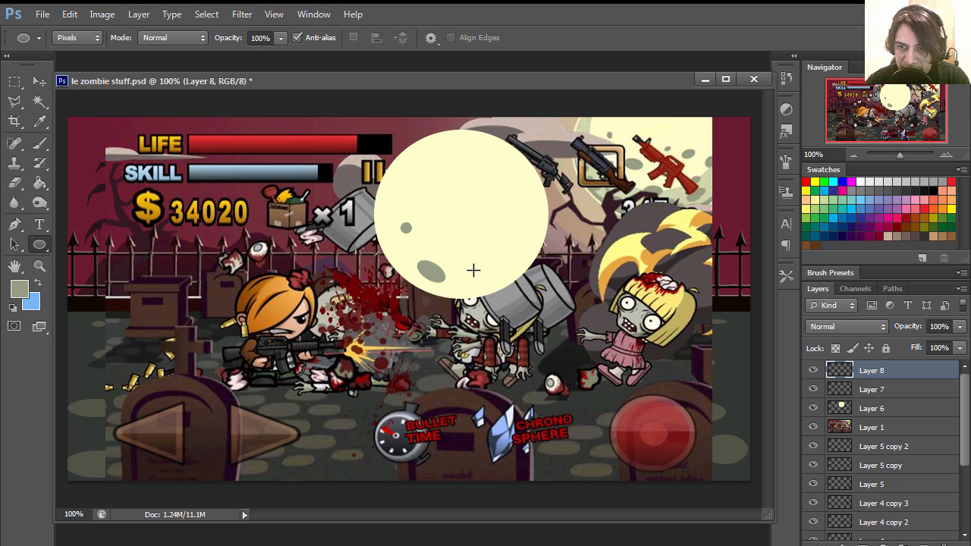
{"action": "left_click_drag", "start_coordinate": [501, 255], "coordinate": [522, 330]}
{"action": "key", "text": "ctrl+t"}
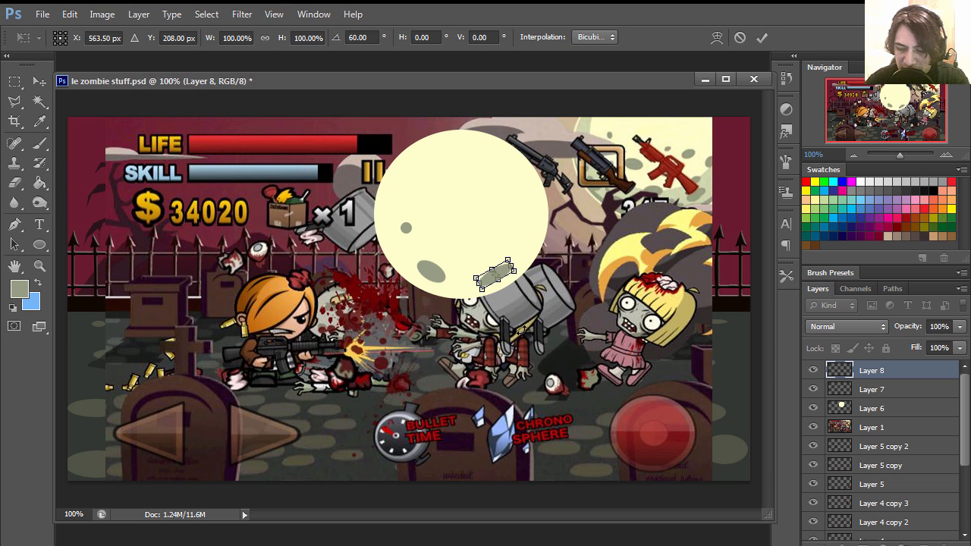
{"action": "key", "text": "Return"}
{"action": "key", "text": "v"}
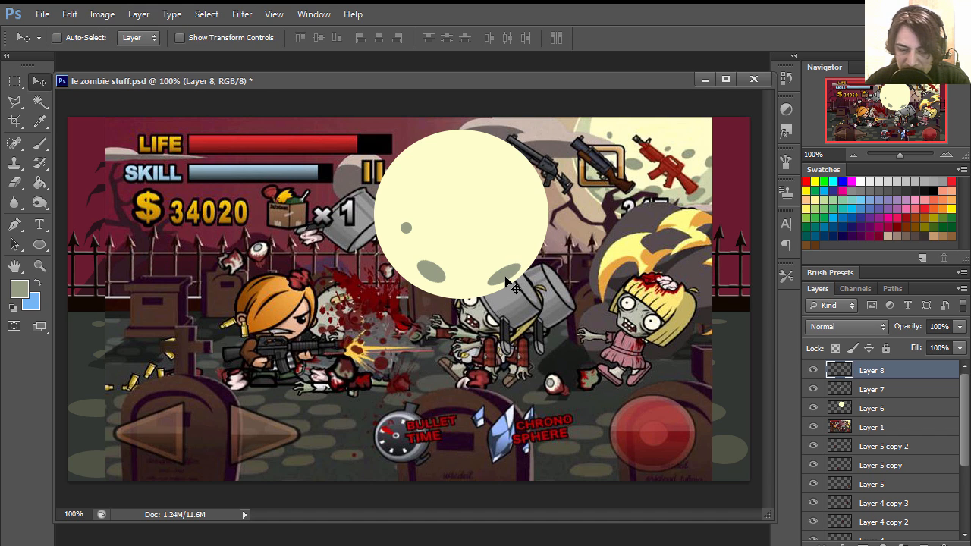
Draw an oval crater on a new layer near the moon's right edge, above the lower-right crater, and tilt it along the edge.
{"action": "left_click", "coordinate": [921, 543]}
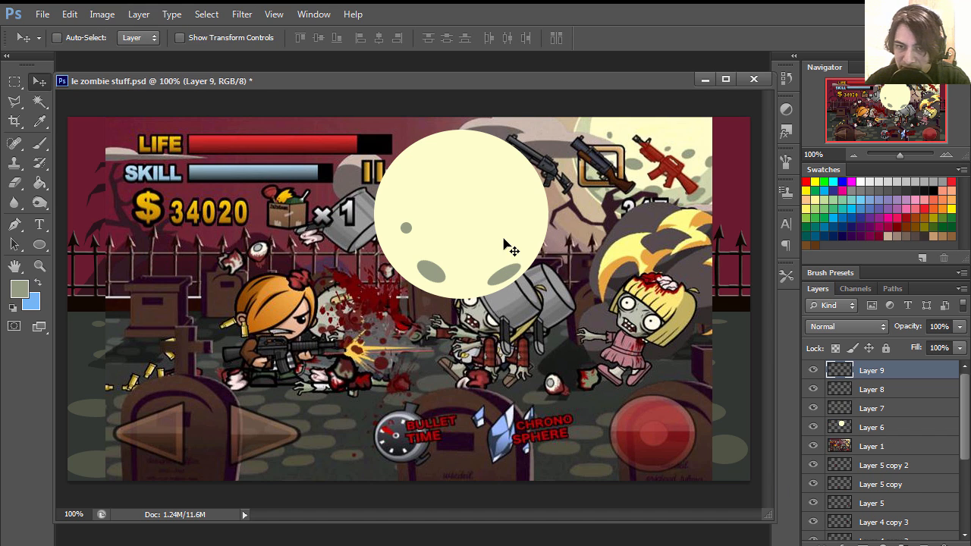
{"action": "left_click", "coordinate": [44, 246]}
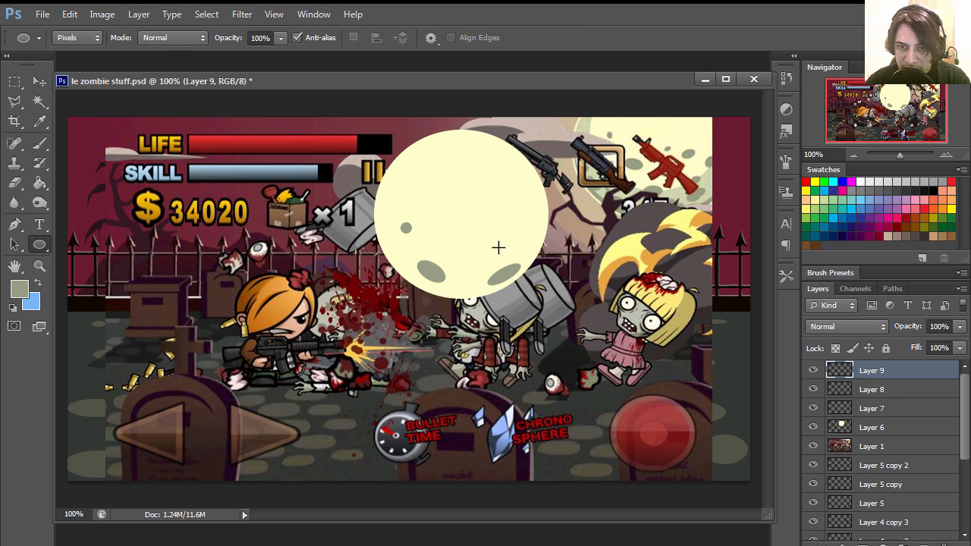
{"action": "left_click_drag", "start_coordinate": [522, 230], "coordinate": [546, 268]}
{"action": "key", "text": "ctrl+t"}
{"action": "key", "text": "Return"}
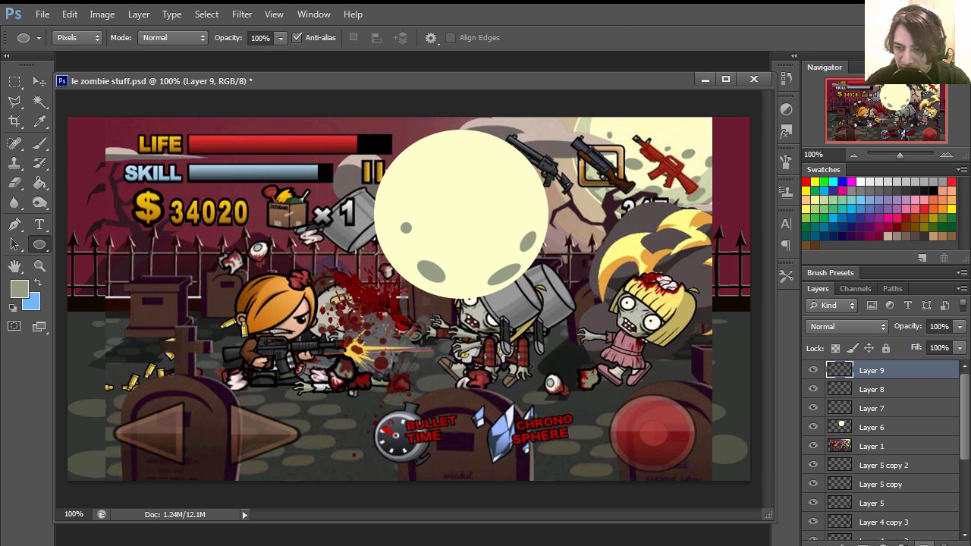
Draw a smaller oval crater on a new layer just inside the right-edge crater and rotate it 45°.
{"action": "left_click", "coordinate": [924, 543]}
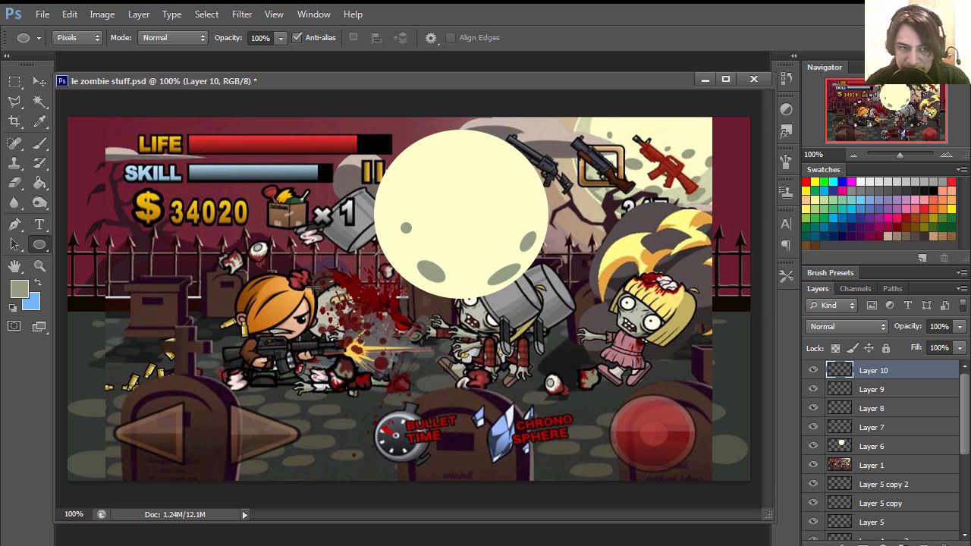
{"action": "left_click_drag", "start_coordinate": [499, 219], "coordinate": [520, 261]}
{"action": "key", "text": "ctrl+t"}
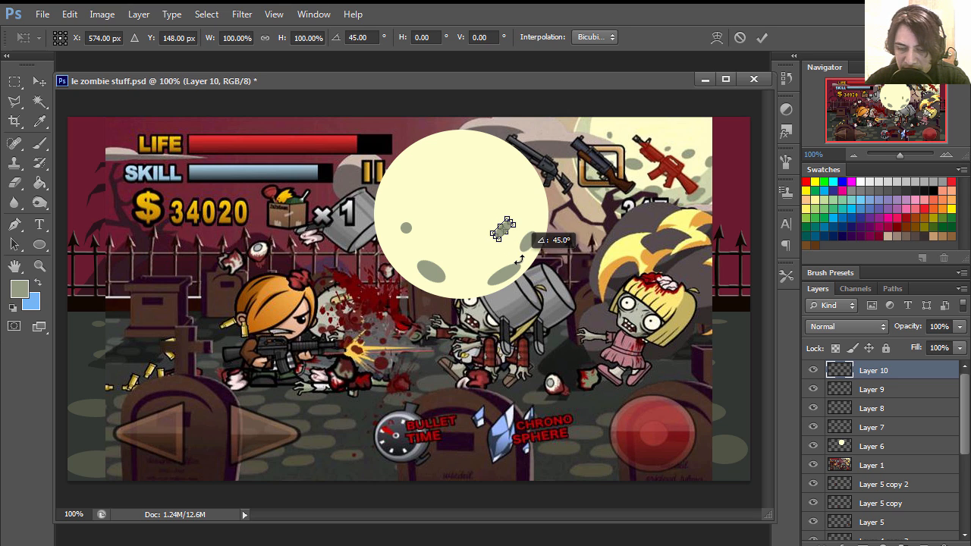
{"action": "key", "text": "Return"}
{"action": "key", "text": "v"}
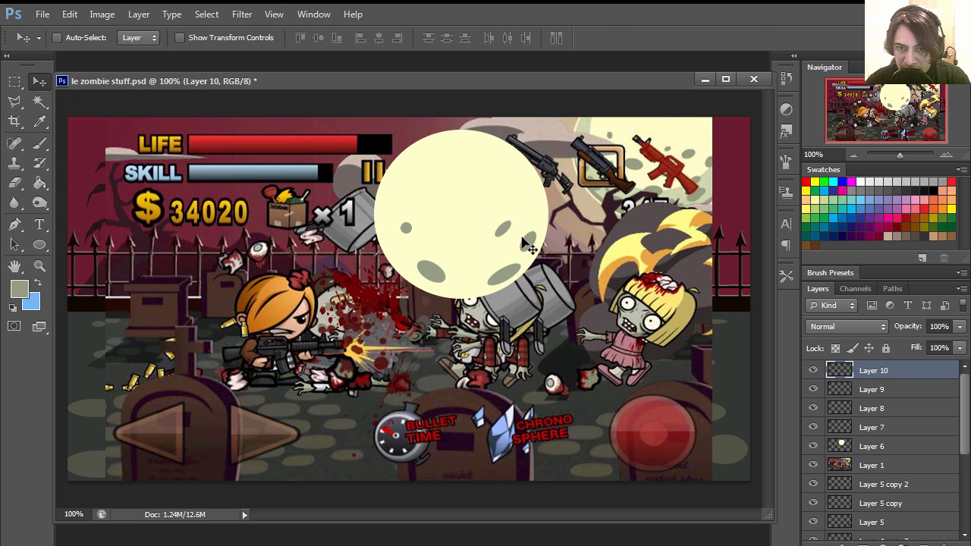
Duplicate the right-edge crater into the gap between the two bottom craters and rotate the copy to lie flatter.
{"action": "right_click", "coordinate": [540, 257]}
{"action": "left_click", "coordinate": [540, 257]}
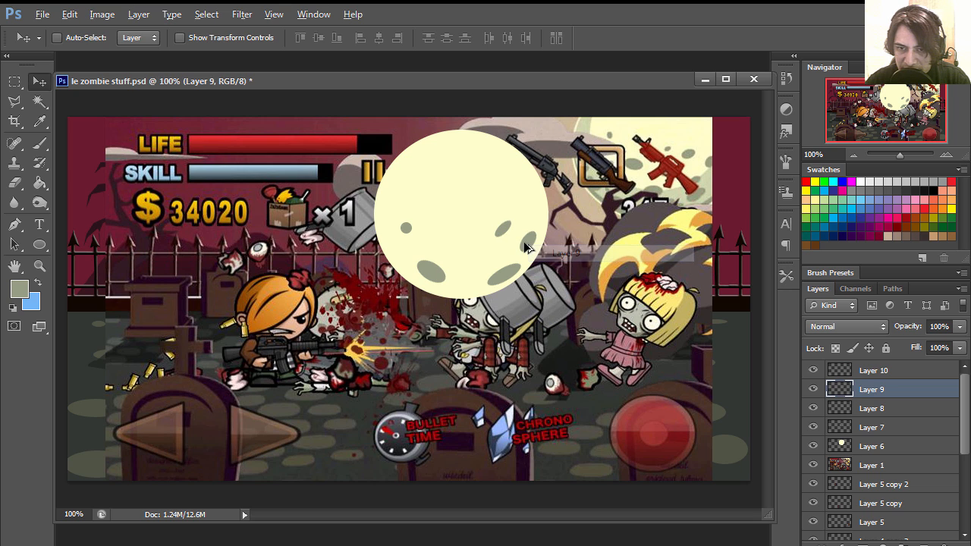
{"action": "left_click_drag", "start_coordinate": [525, 270], "coordinate": [471, 281]}
{"action": "key", "text": "ctrl+t"}
{"action": "key", "text": "Return"}
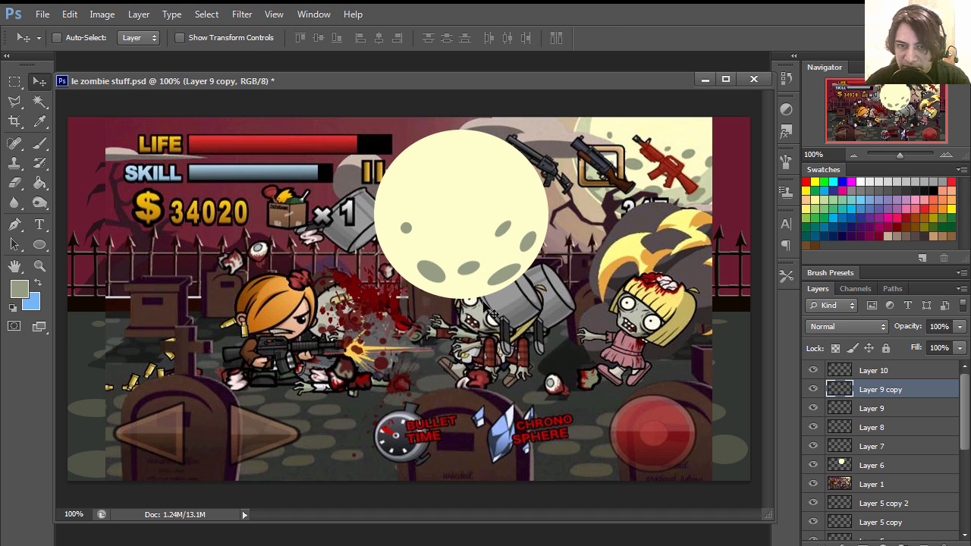
{"action": "right_click", "coordinate": [420, 236]}
{"action": "left_click", "coordinate": [427, 241]}
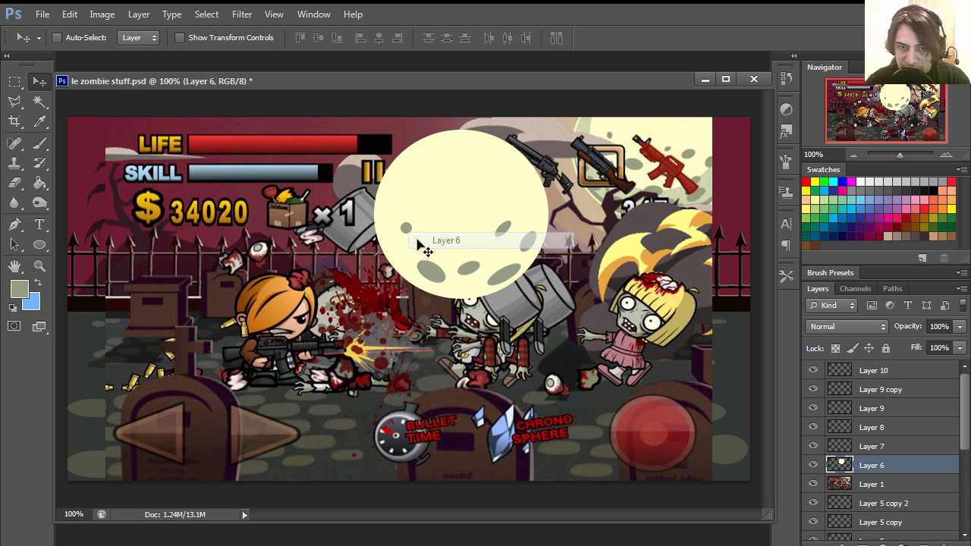
{"action": "left_click_drag", "start_coordinate": [407, 245], "coordinate": [410, 265]}
{"action": "key", "text": "ctrl+z"}
Duplicate the tilted lower-left crater to the moon's left edge, below the small round crater, and transform it to fit the curve.
{"action": "right_click", "coordinate": [435, 272]}
{"action": "left_click", "coordinate": [453, 286]}
{"action": "key", "text": "ctrl+t"}
{"action": "key", "text": "Return"}
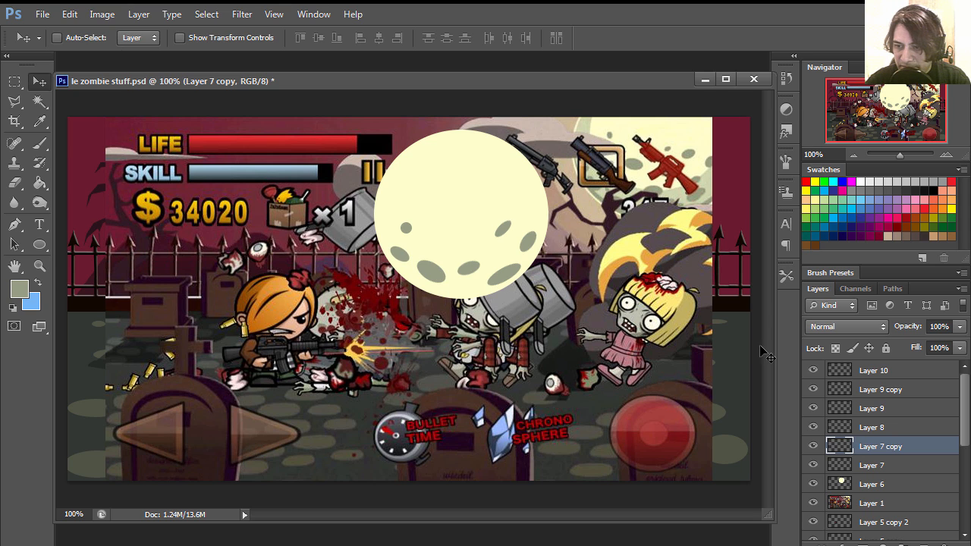
Select the moon's outline and subtract an ellipse offset up and right, leaving a crescent selection along its lower-left edge.
{"action": "left_click", "coordinate": [871, 488]}
{"action": "left_click", "coordinate": [841, 484], "text": "ctrl"}
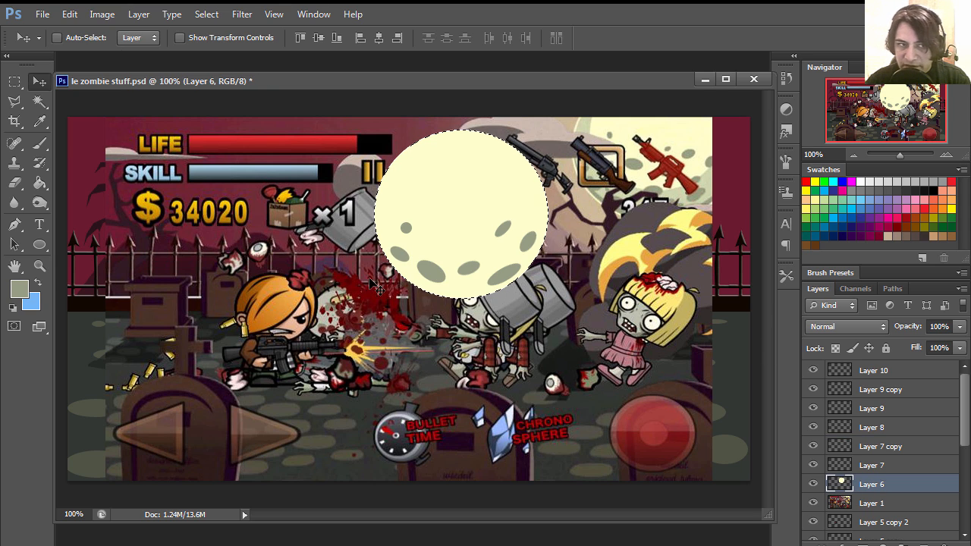
{"action": "left_click", "coordinate": [17, 86]}
{"action": "left_click_drag", "start_coordinate": [17, 86], "coordinate": [72, 91]}
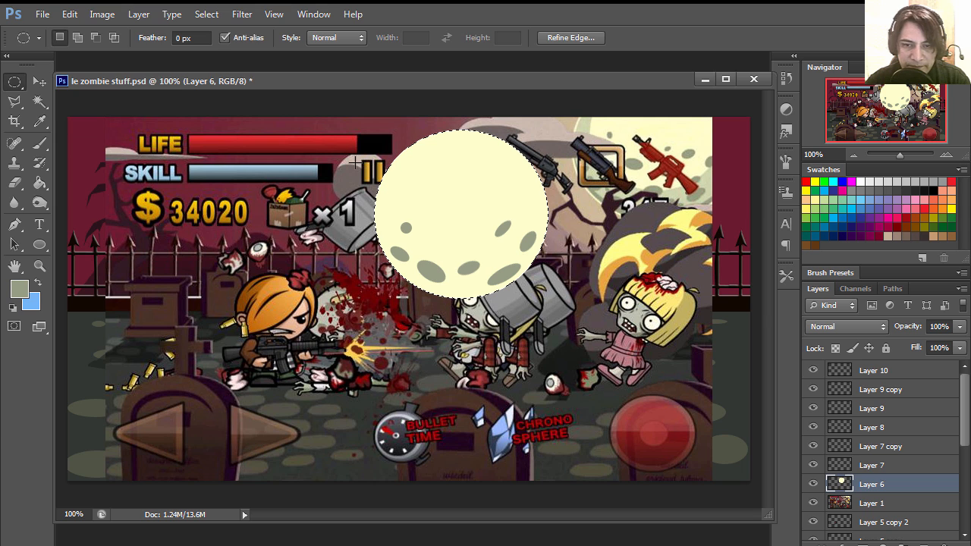
{"action": "key", "text": "alt"}
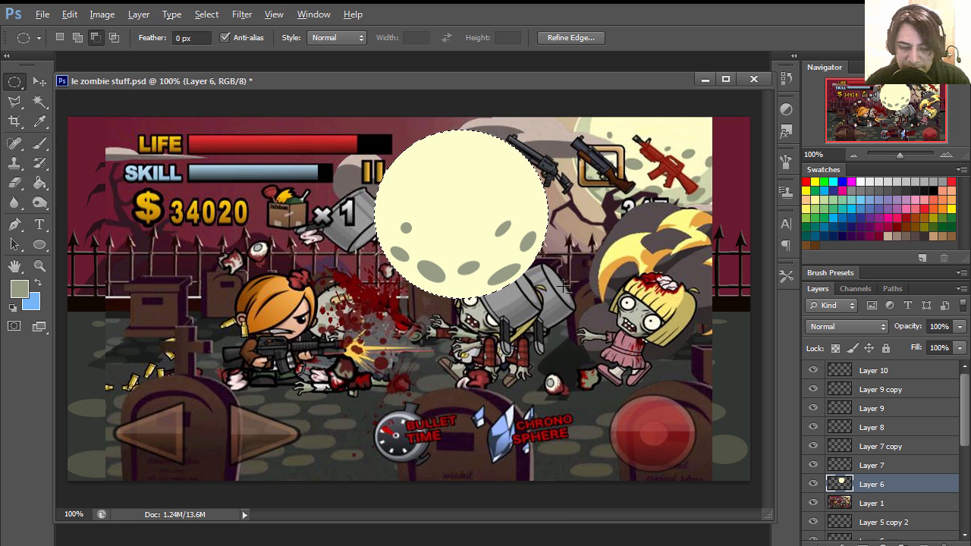
{"action": "left_click_drag", "start_coordinate": [586, 282], "coordinate": [404, 98]}
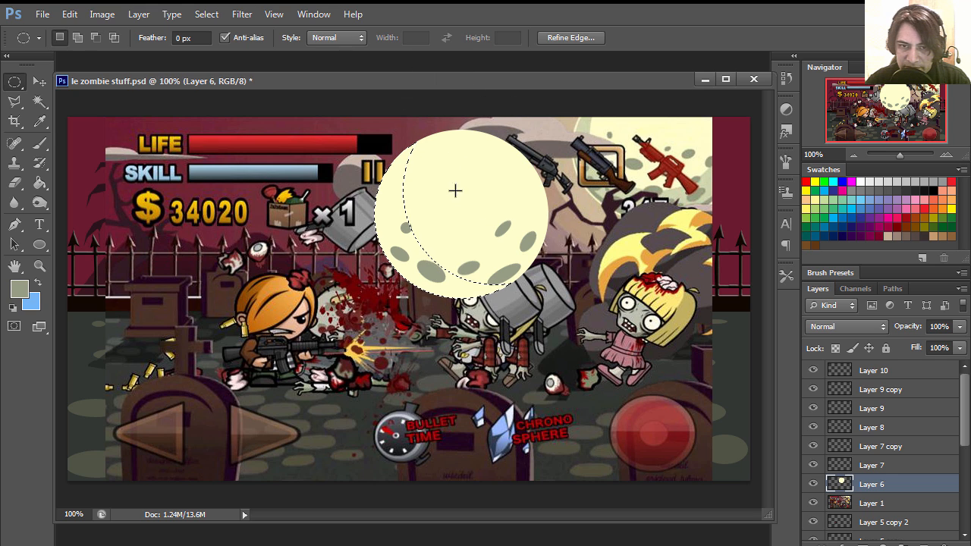
Fill the crescent on a new layer above the moon with the reference moon's pale green shadow colour, and deselect.
{"action": "left_click", "coordinate": [924, 543]}
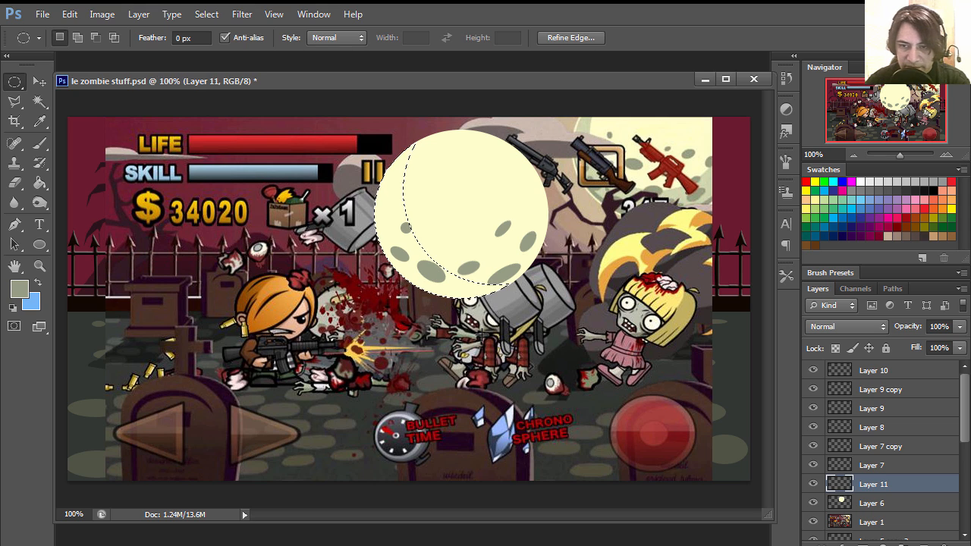
{"action": "key", "text": "i"}
{"action": "left_click", "coordinate": [588, 127]}
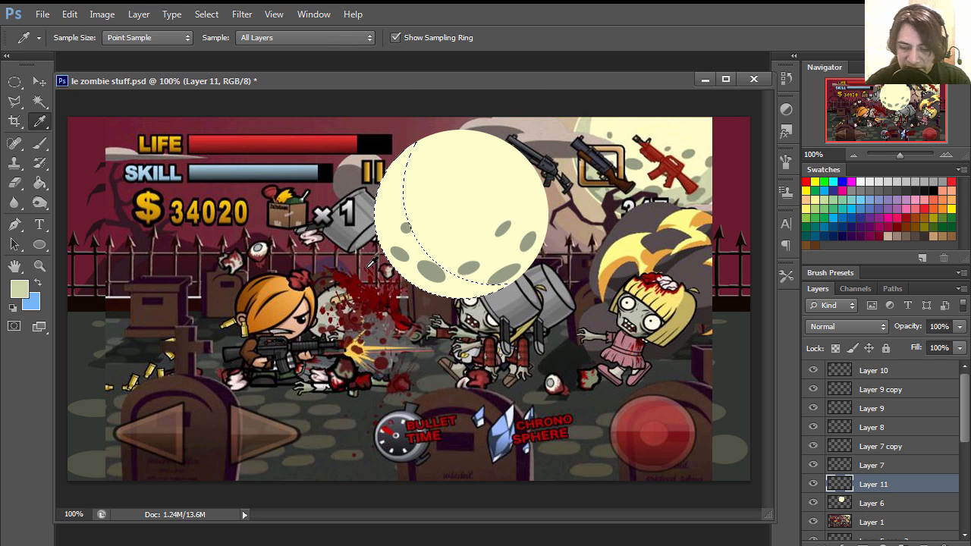
{"action": "key", "text": "shift+F5"}
{"action": "key", "text": "Return"}
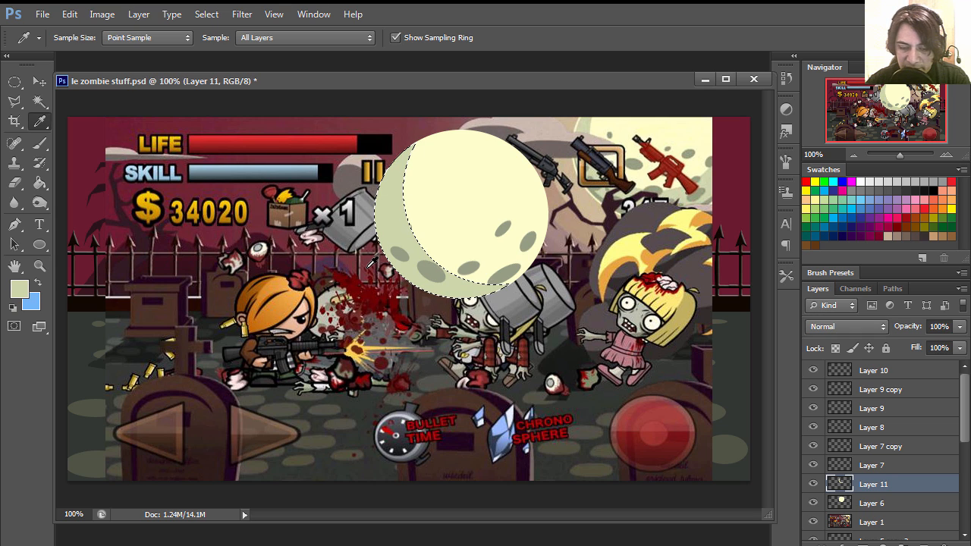
{"action": "key", "text": "ctrl+d"}
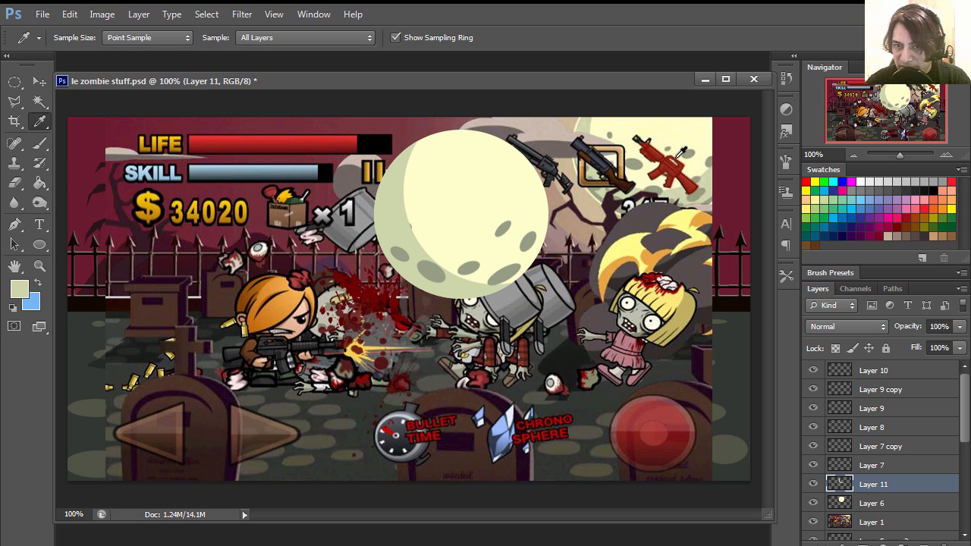
Add a stroke layer style to the moon's base layer, coloured with the moon's own pale yellow ffffce.
{"action": "left_click", "coordinate": [903, 507]}
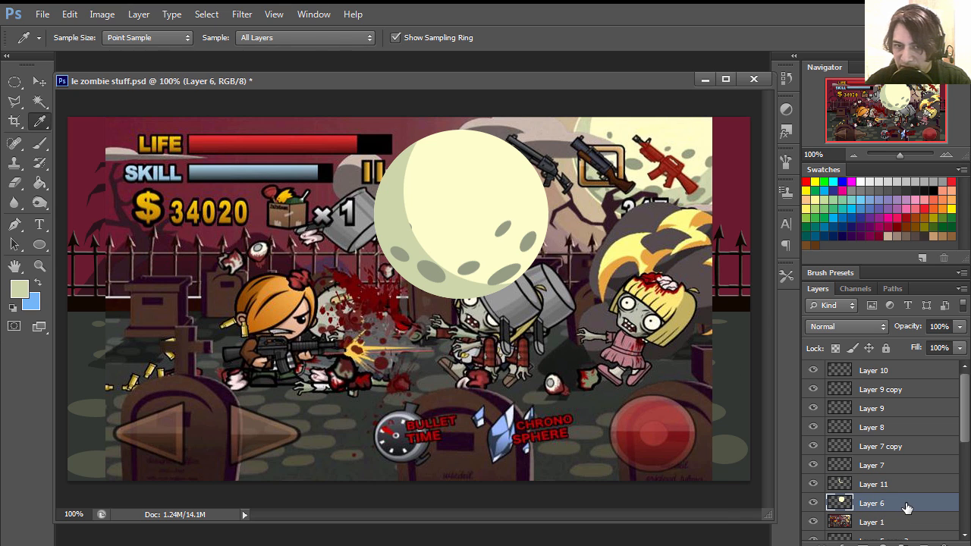
{"action": "double_click", "coordinate": [907, 507]}
{"action": "left_click_drag", "start_coordinate": [445, 172], "coordinate": [697, 129]}
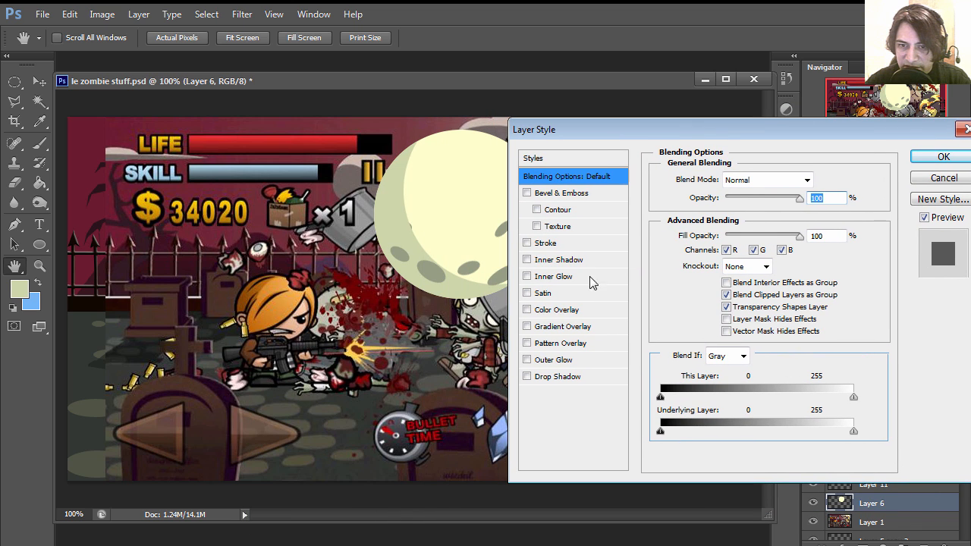
{"action": "left_click", "coordinate": [527, 243]}
{"action": "mouse_move", "coordinate": [614, 135]}
{"action": "left_mouse_down"}
{"action": "mouse_move", "coordinate": [515, 276]}
{"action": "mouse_move", "coordinate": [558, 258]}
{"action": "left_mouse_up"}
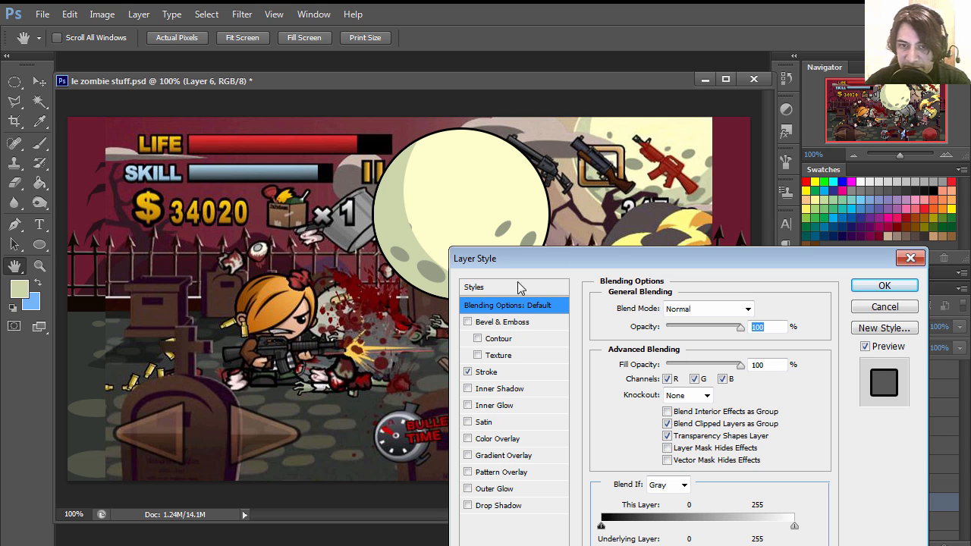
{"action": "left_click", "coordinate": [503, 371]}
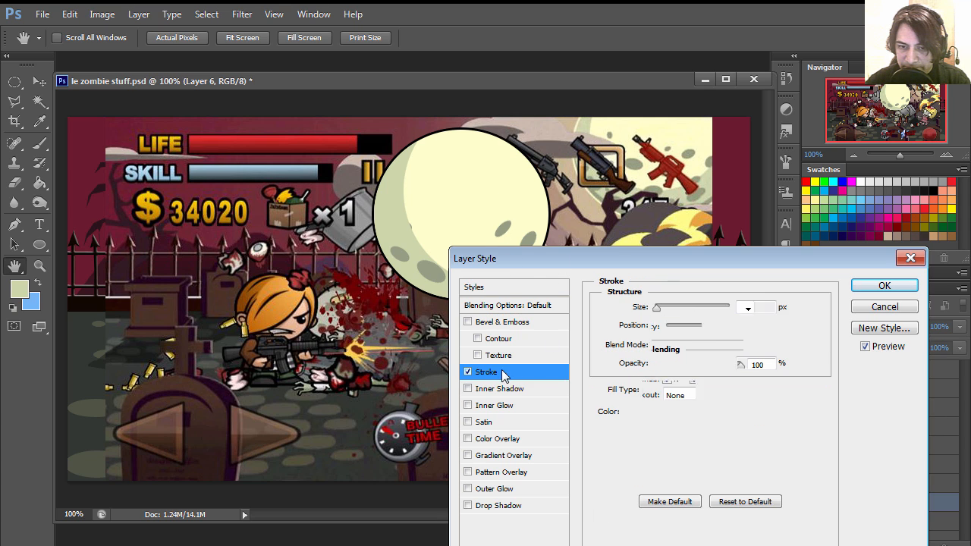
{"action": "left_click", "coordinate": [639, 410]}
{"action": "left_click", "coordinate": [502, 198]}
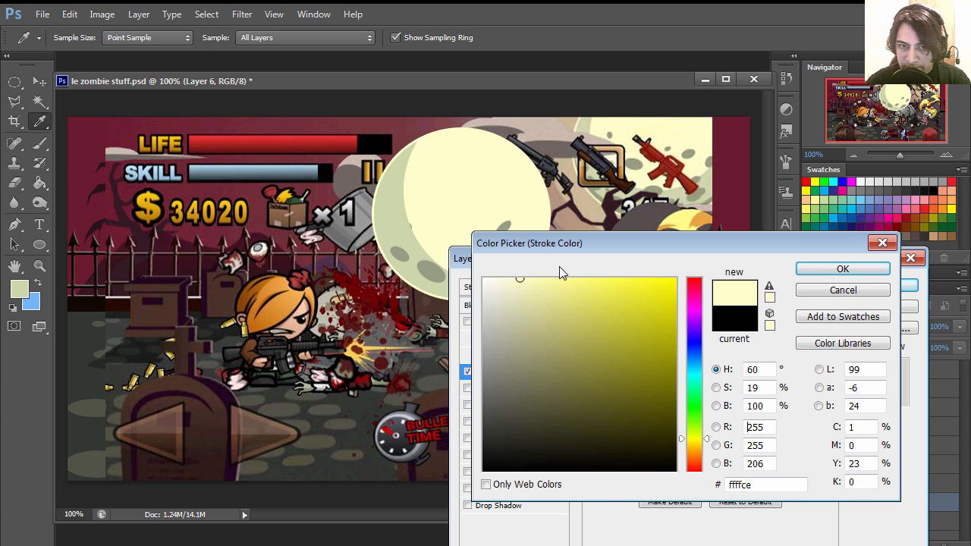
{"action": "left_click", "coordinate": [842, 269]}
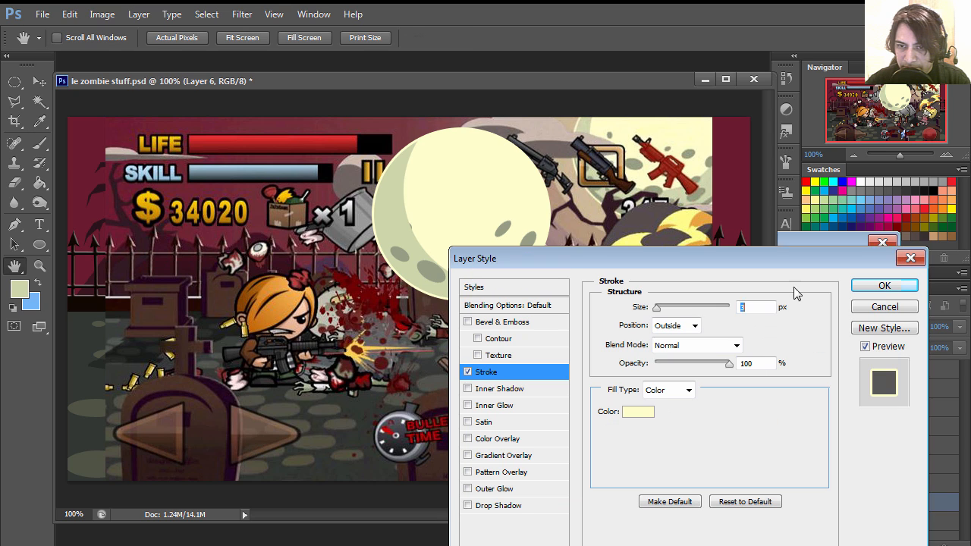
Try stroke sizes of 2 and 4 px, settle on 3 px, and apply the moon's layer style.
{"action": "double_click", "coordinate": [758, 307]}
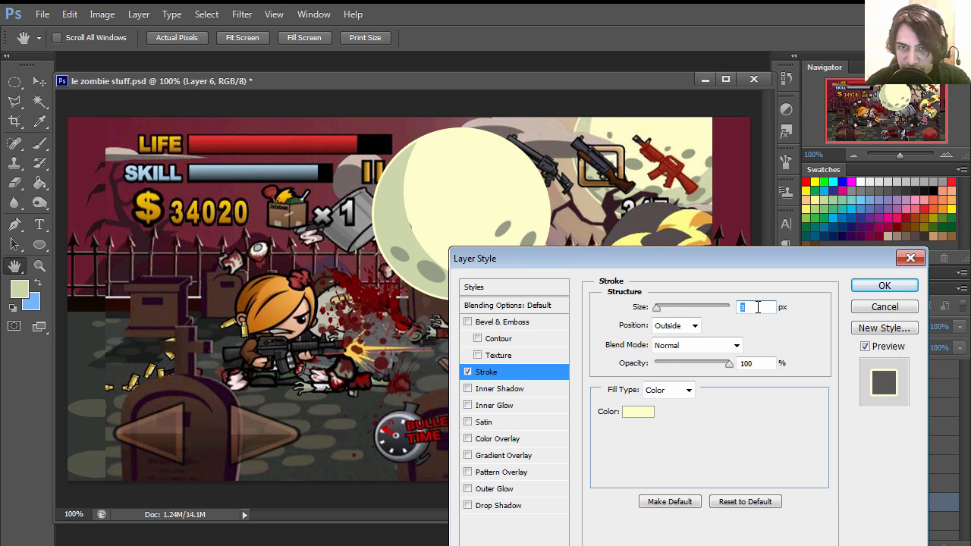
{"action": "type", "text": "2"}
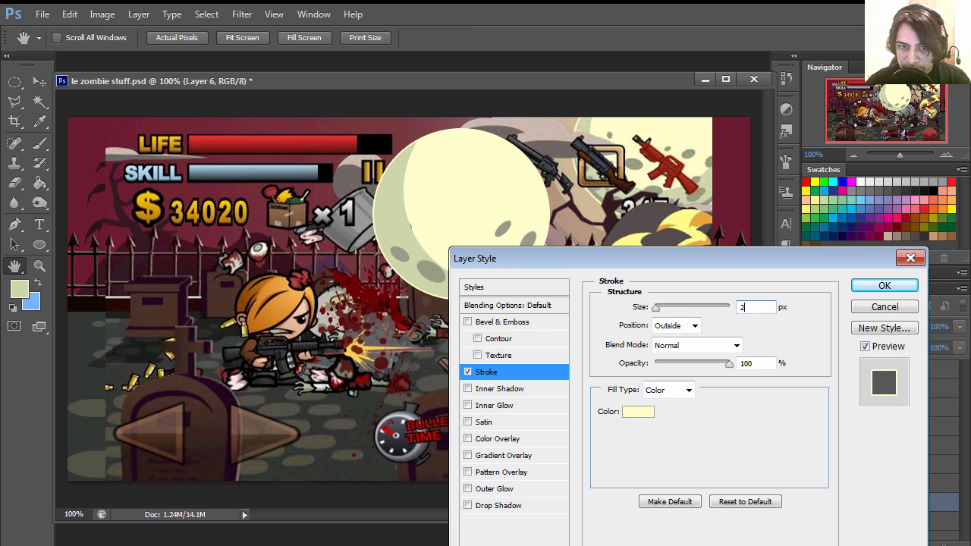
{"action": "double_click", "coordinate": [758, 305]}
{"action": "type", "text": "4"}
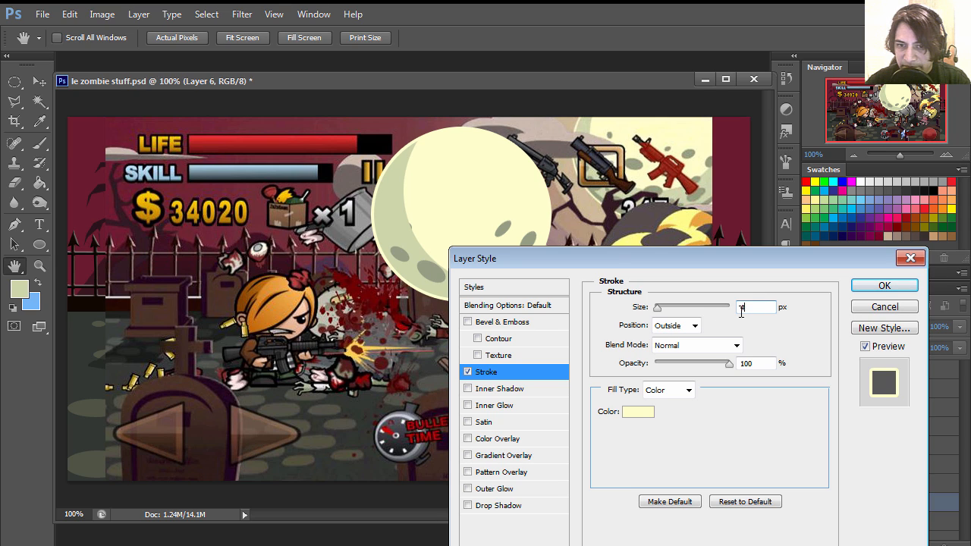
{"action": "type", "text": "3"}
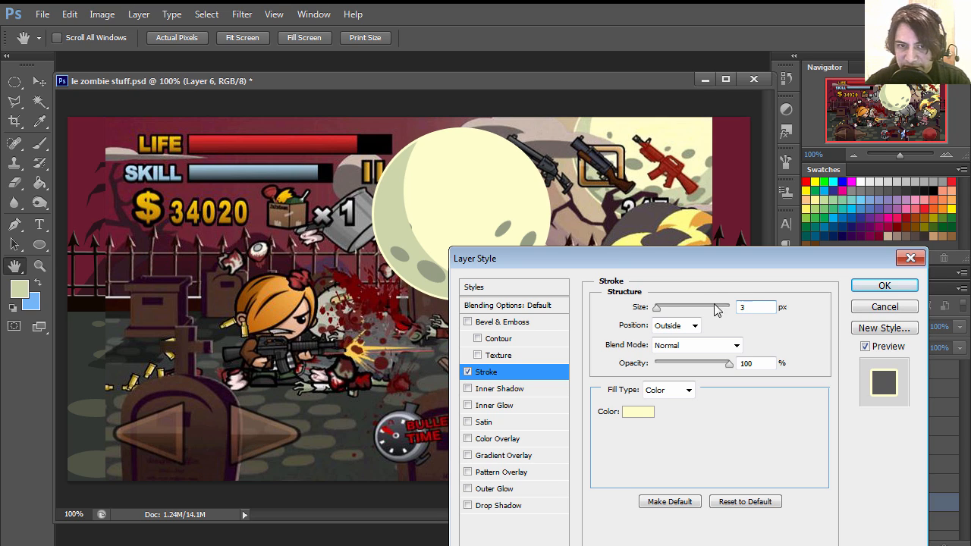
{"action": "left_click", "coordinate": [880, 286]}
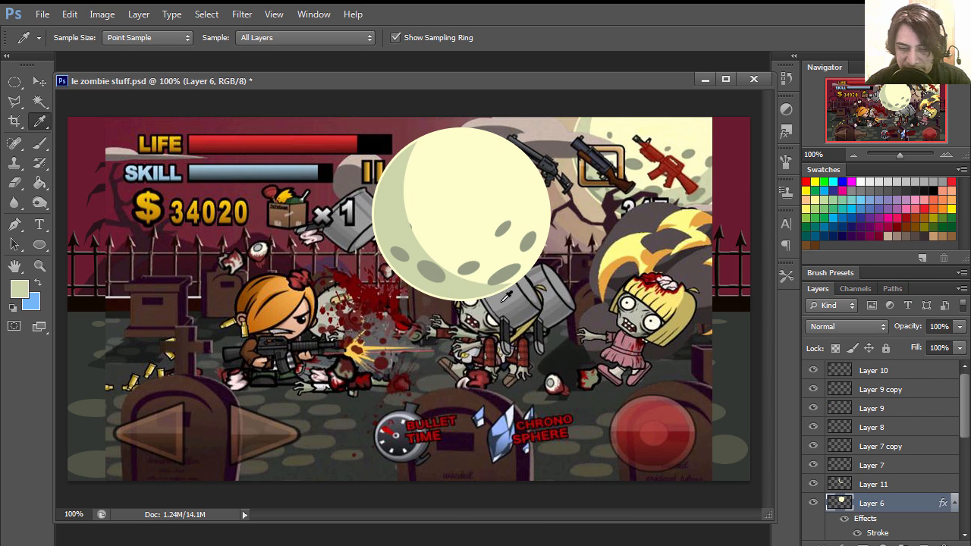
Merge the moon's base, shadow and crater layers into one layer and move the moon down and left, clear of the reference moon.
{"action": "key", "text": "v"}
{"action": "right_click", "coordinate": [468, 218]}
{"action": "left_click", "coordinate": [491, 223]}
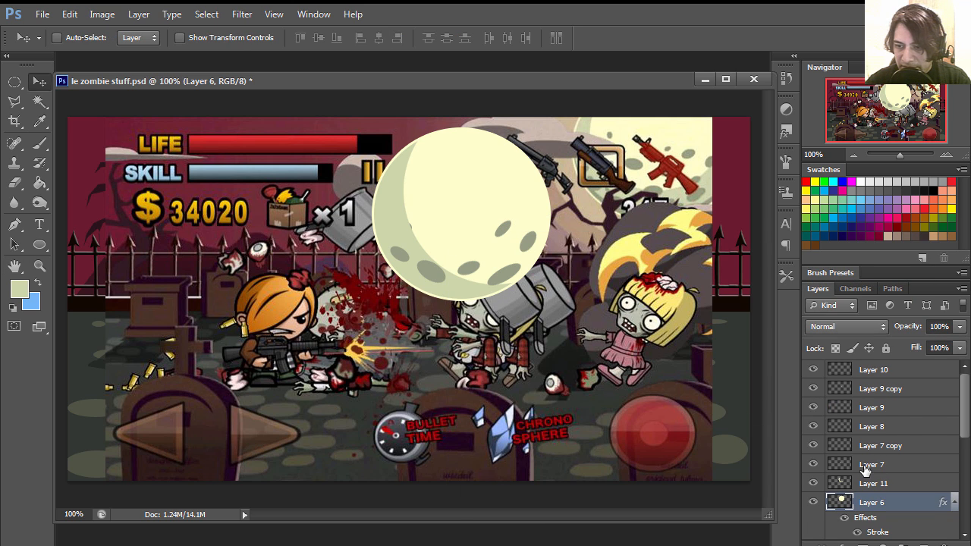
{"action": "mouse_move", "coordinate": [967, 423]}
{"action": "left_mouse_down"}
{"action": "mouse_move", "coordinate": [967, 447]}
{"action": "mouse_move", "coordinate": [969, 416]}
{"action": "left_mouse_up"}
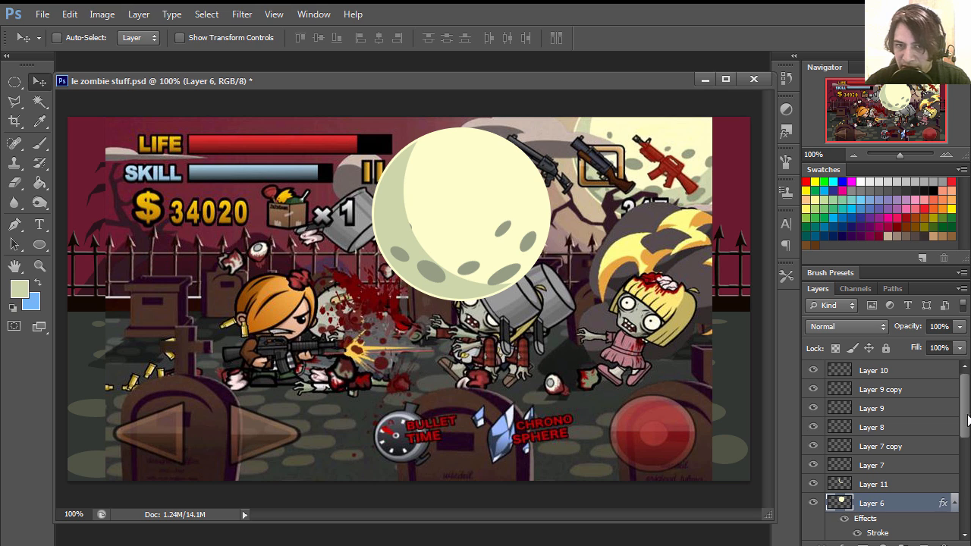
{"action": "left_click", "coordinate": [895, 372], "text": "shift"}
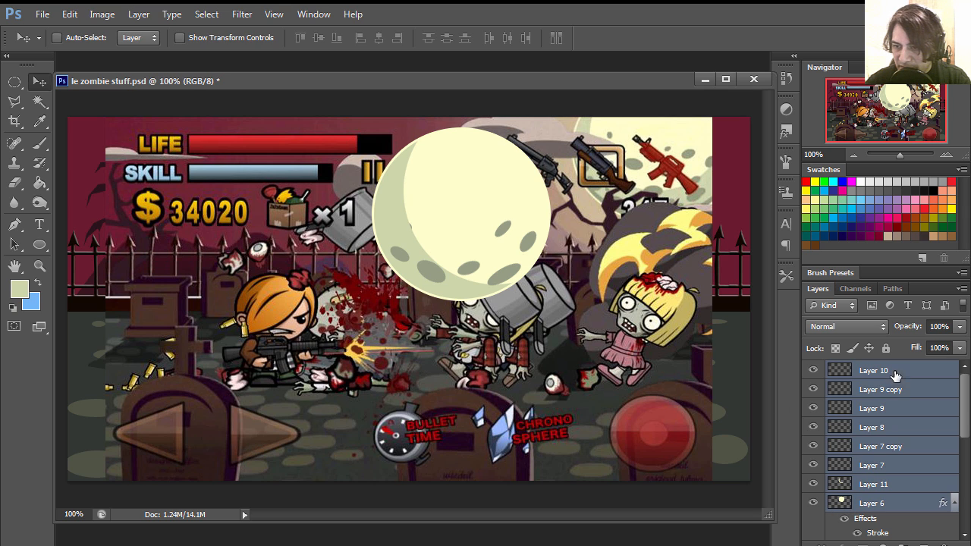
{"action": "key", "text": "ctrl+e"}
{"action": "left_click_drag", "start_coordinate": [485, 241], "coordinate": [264, 313]}
Sample the tan inner halo colour around the reference moon and add an empty layer directly beneath the moon layer.
{"action": "key", "text": "i"}
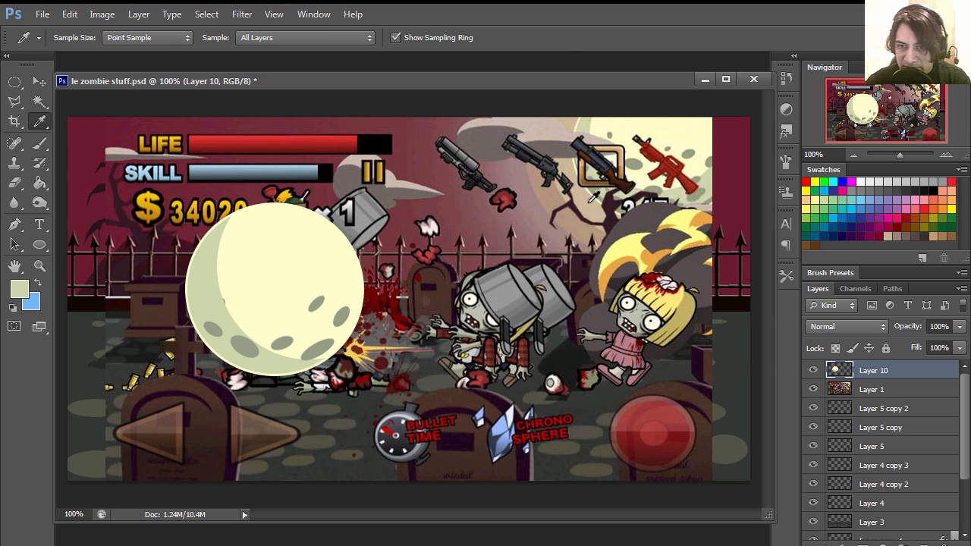
{"action": "left_click", "coordinate": [588, 203]}
{"action": "left_click", "coordinate": [40, 244]}
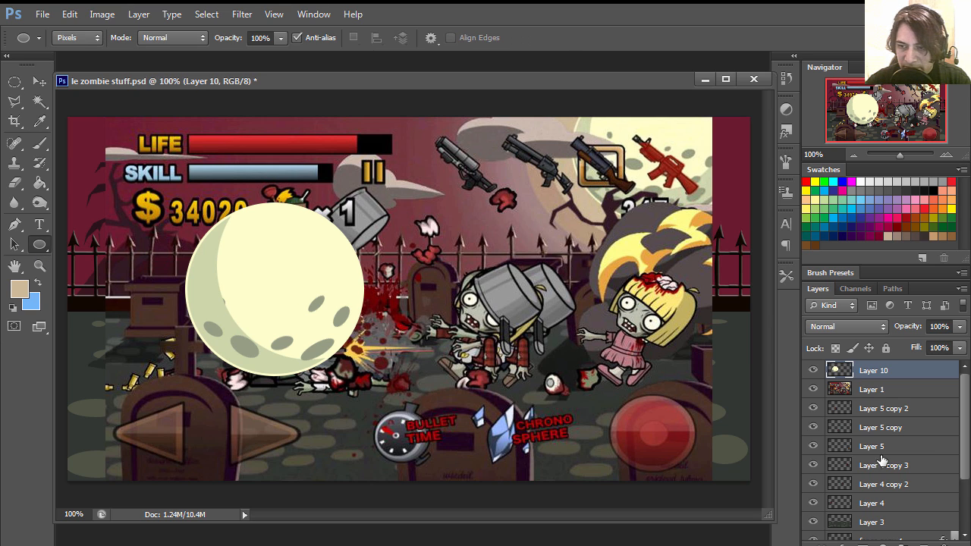
{"action": "left_click", "coordinate": [926, 541]}
{"action": "left_click_drag", "start_coordinate": [892, 372], "coordinate": [895, 399]}
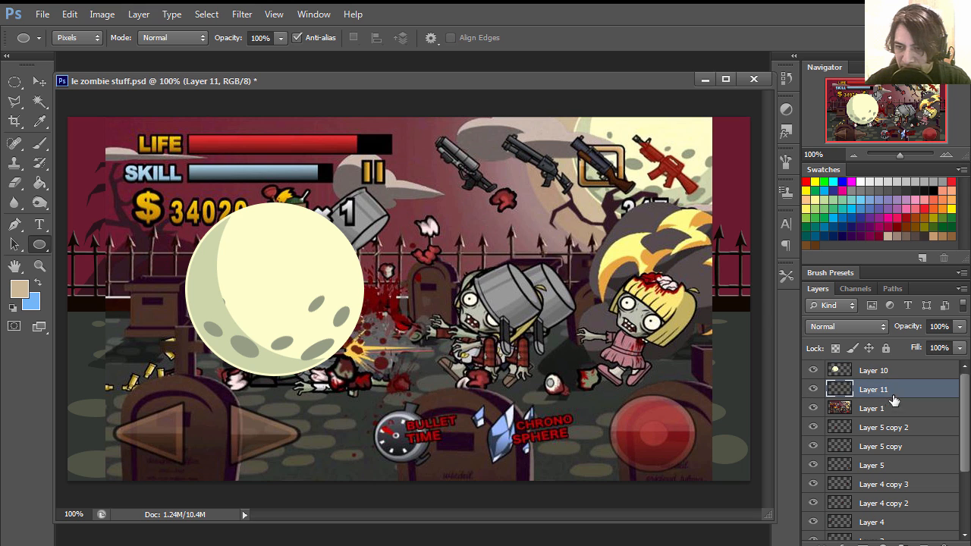
{"action": "left_click_drag", "start_coordinate": [155, 197], "coordinate": [386, 406]}
{"action": "key", "text": "v"}
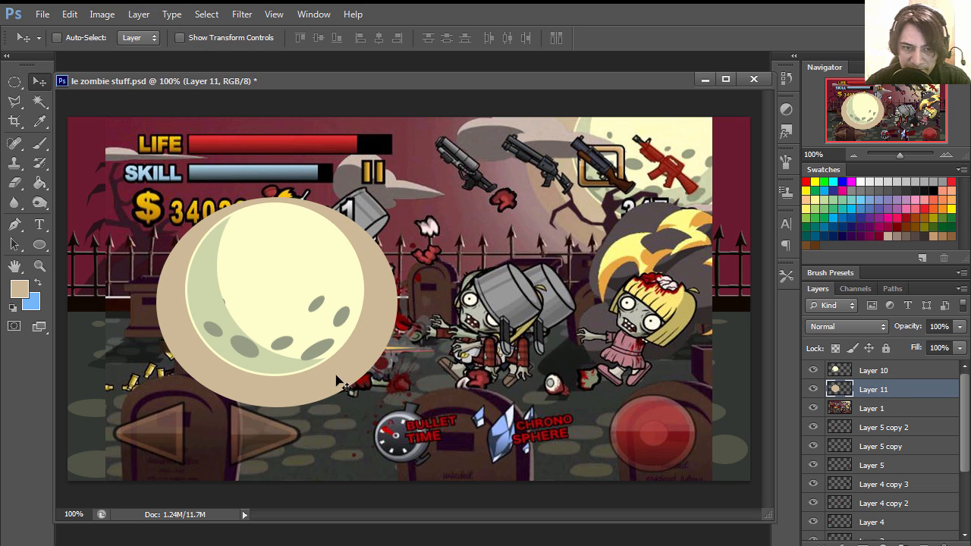
{"action": "mouse_move", "coordinate": [330, 380]}
{"action": "left_mouse_down"}
{"action": "mouse_move", "coordinate": [331, 365]}
{"action": "mouse_move", "coordinate": [342, 370]}
{"action": "left_mouse_up"}
{"action": "key", "text": "Delete"}
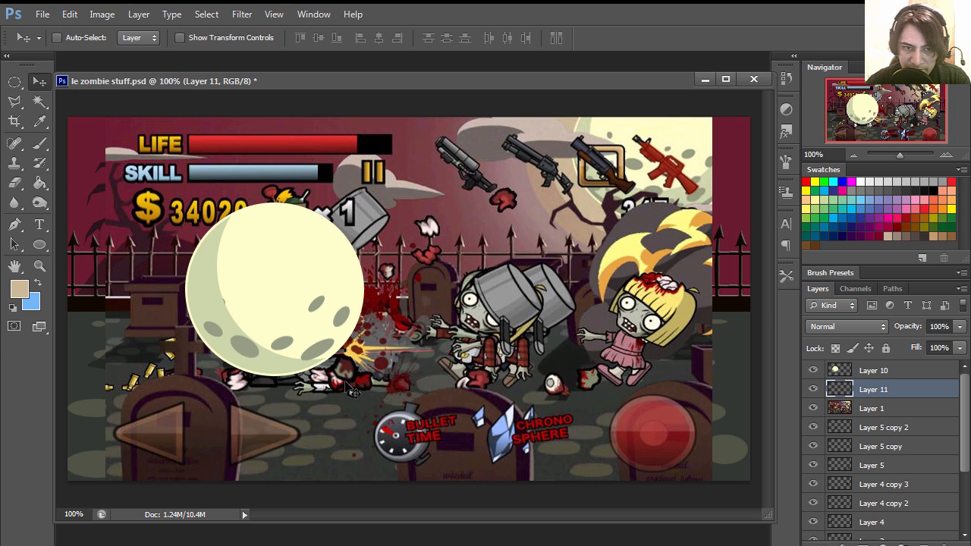
Draw a tan circle somewhat larger than the moon on the layer beneath it, and nudge it until it is centred behind the moon.
{"action": "left_click", "coordinate": [39, 244]}
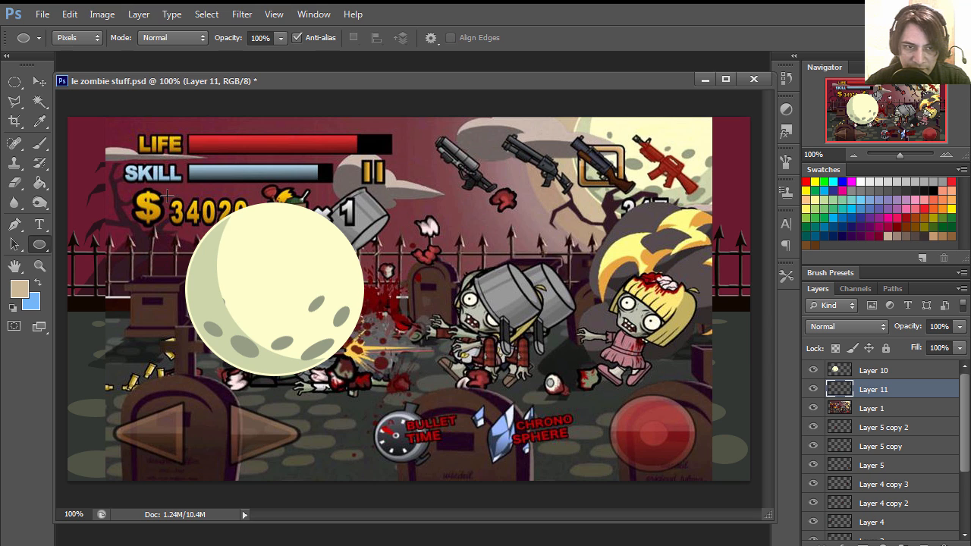
{"action": "mouse_move", "coordinate": [167, 196]}
{"action": "left_mouse_down"}
{"action": "mouse_move", "coordinate": [269, 250]}
{"action": "mouse_move", "coordinate": [395, 364]}
{"action": "mouse_move", "coordinate": [385, 410]}
{"action": "left_mouse_up"}
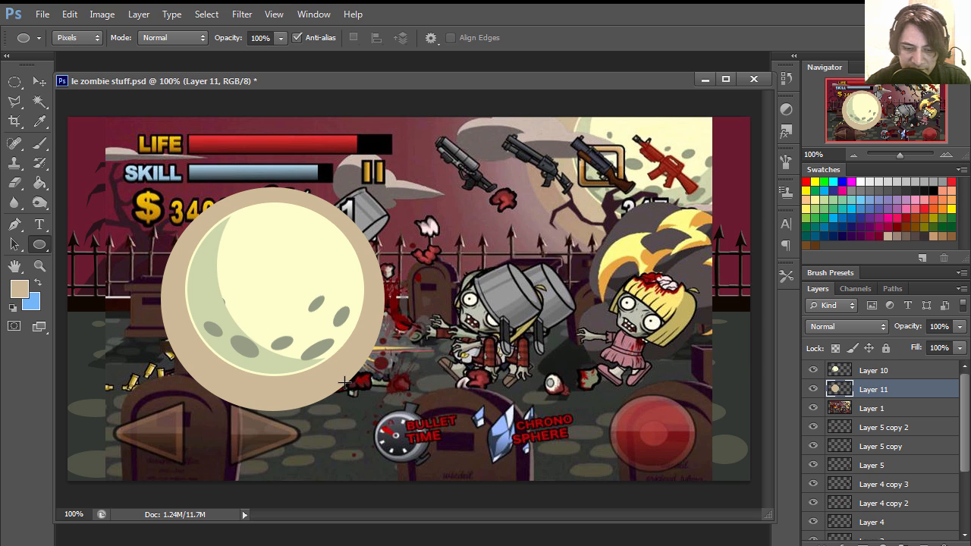
{"action": "key", "text": "v"}
{"action": "mouse_move", "coordinate": [327, 389]}
{"action": "left_mouse_down"}
{"action": "mouse_move", "coordinate": [336, 383]}
{"action": "mouse_move", "coordinate": [327, 376]}
{"action": "left_mouse_up"}
{"action": "key", "text": "Down"}
{"action": "key", "text": "Down"}
{"action": "key", "text": "Down"}
{"action": "key", "text": "Down"}
{"action": "key", "text": "Down"}
{"action": "key", "text": "Right"}
{"action": "key", "text": "Right"}
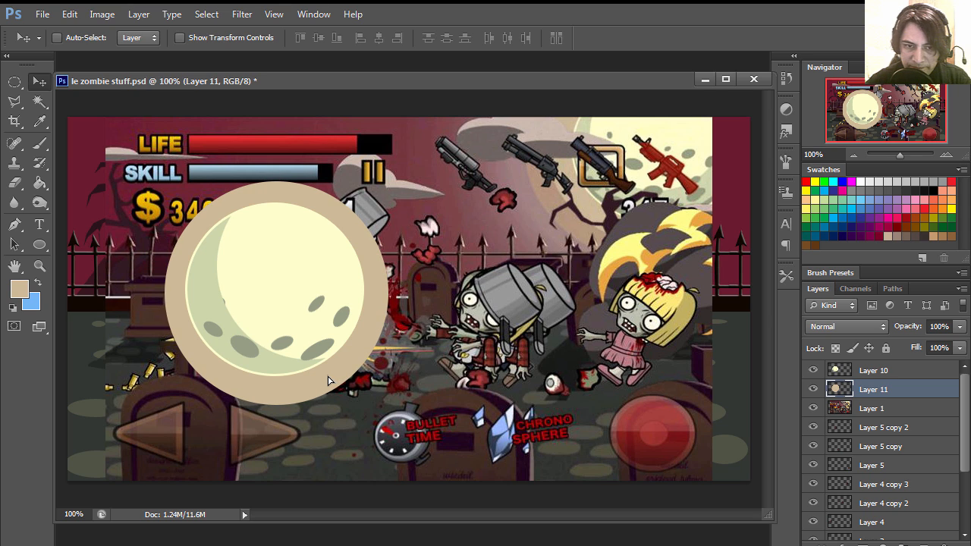
{"action": "key", "text": "Down"}
{"action": "key", "text": "Left"}
Sample the reference moon's darker outer halo colour and add an empty layer beneath the tan circle.
{"action": "key", "text": "i"}
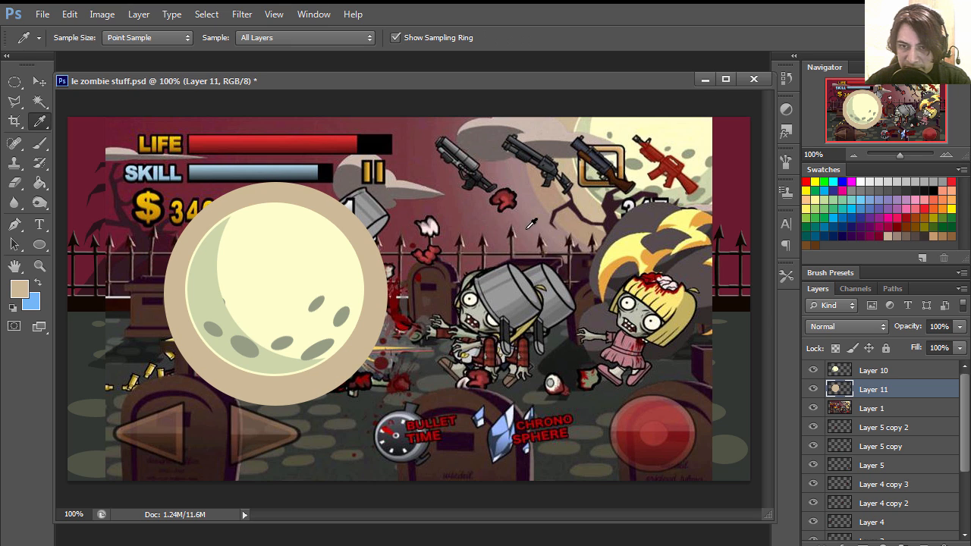
{"action": "left_click", "coordinate": [551, 196]}
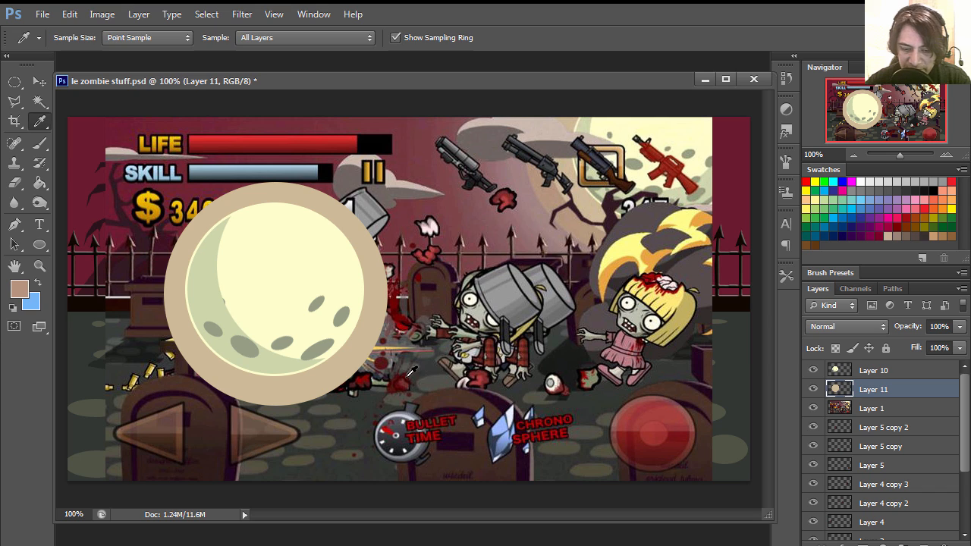
{"action": "key", "text": "v"}
{"action": "left_click", "coordinate": [924, 544]}
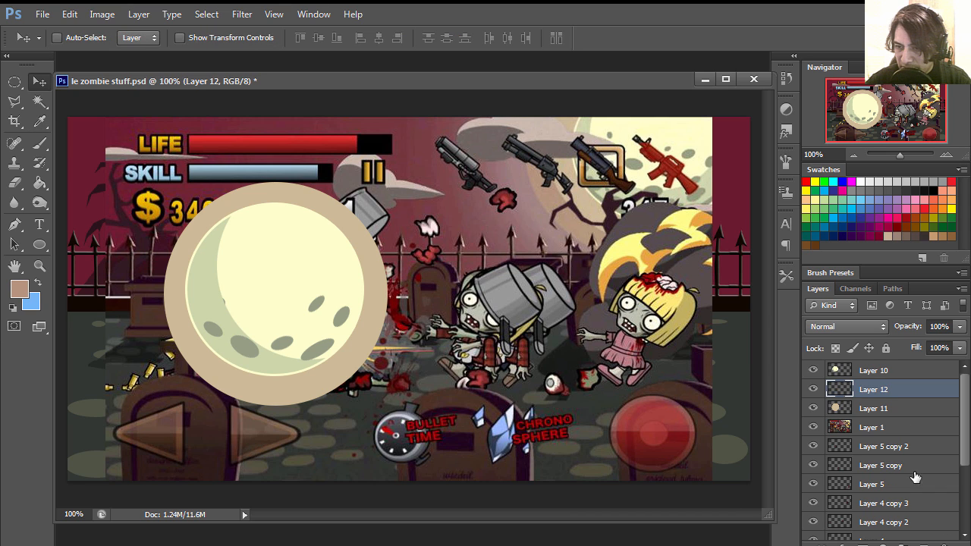
{"action": "left_click_drag", "start_coordinate": [891, 391], "coordinate": [888, 417]}
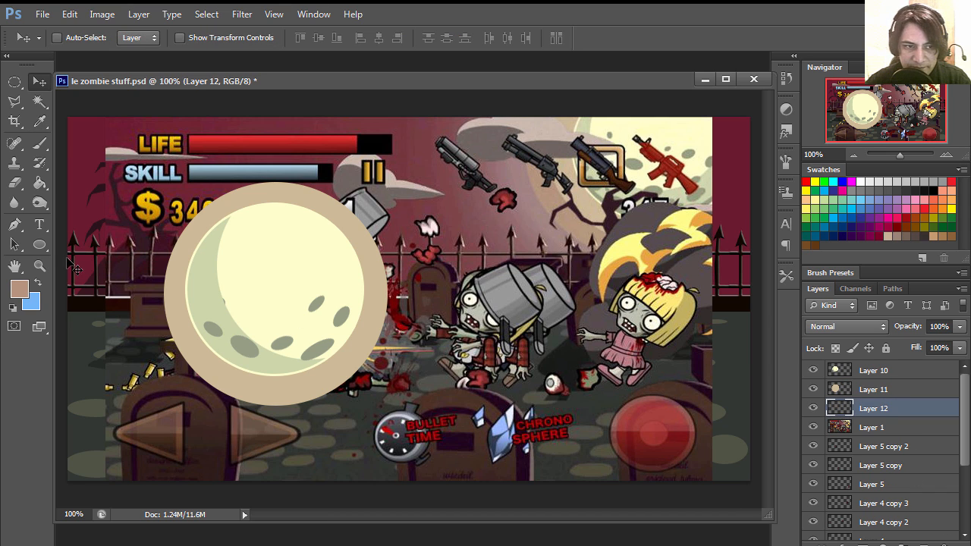
Draw a larger circle in the outer halo colour on the new layer and centre it behind the tan circle.
{"action": "left_click", "coordinate": [39, 244]}
{"action": "mouse_move", "coordinate": [137, 173]}
{"action": "left_mouse_down"}
{"action": "mouse_move", "coordinate": [336, 295]}
{"action": "mouse_move", "coordinate": [453, 390]}
{"action": "left_mouse_up"}
{"action": "key", "text": "v"}
{"action": "mouse_move", "coordinate": [342, 397]}
{"action": "left_mouse_down"}
{"action": "mouse_move", "coordinate": [355, 343]}
{"action": "mouse_move", "coordinate": [348, 385]}
{"action": "left_mouse_up"}
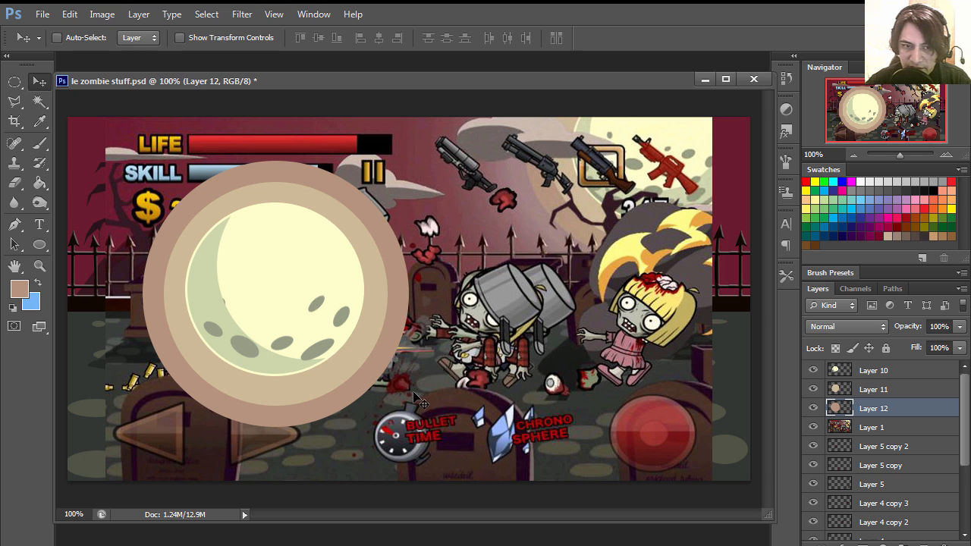
Merge the two halo circle layers into a single layer, keeping the moon separate.
{"action": "left_click", "coordinate": [879, 373], "text": "shift"}
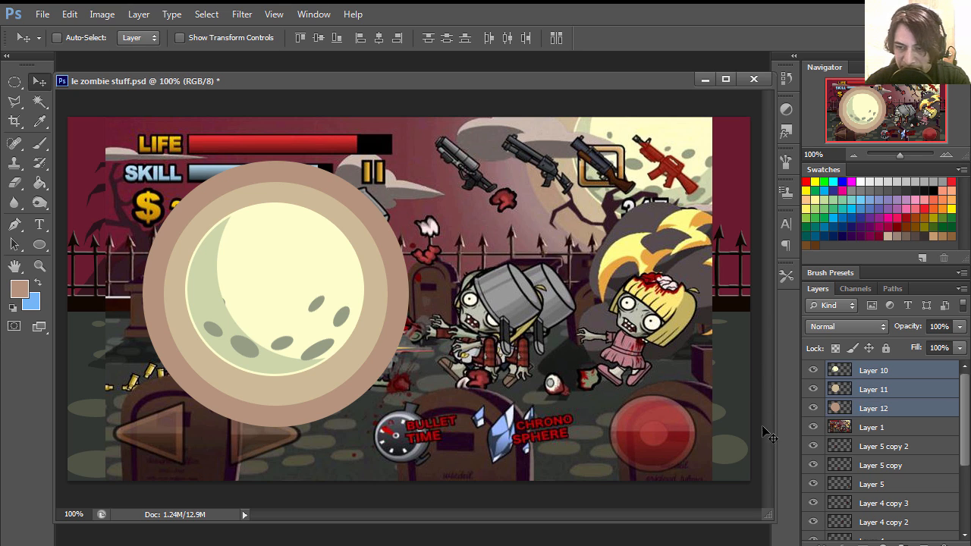
{"action": "left_click", "coordinate": [911, 392]}
{"action": "left_click", "coordinate": [909, 410], "text": "shift"}
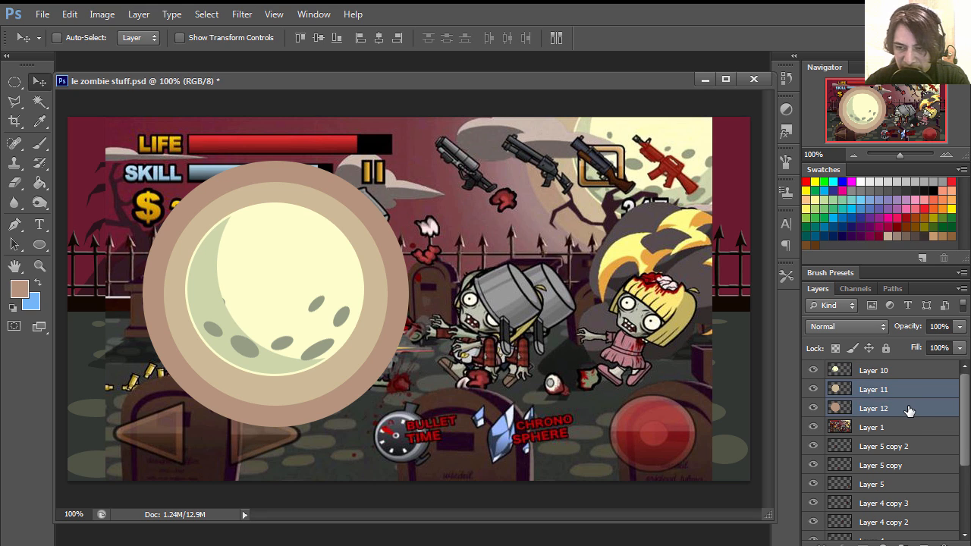
{"action": "key", "text": "ctrl+e"}
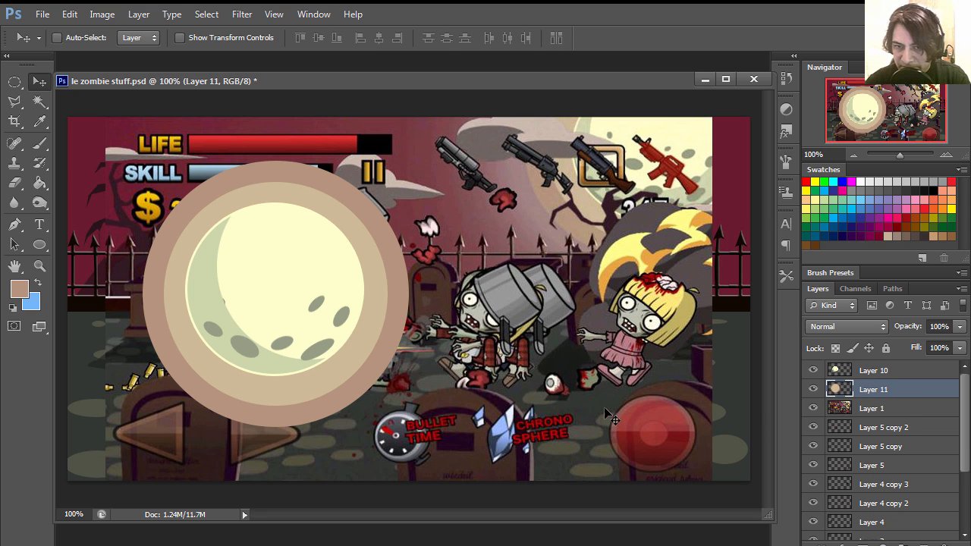
Select the moon's layer and hide the reference screenshot in Layer 1.
{"action": "right_click", "coordinate": [291, 284]}
{"action": "left_click", "coordinate": [310, 292]}
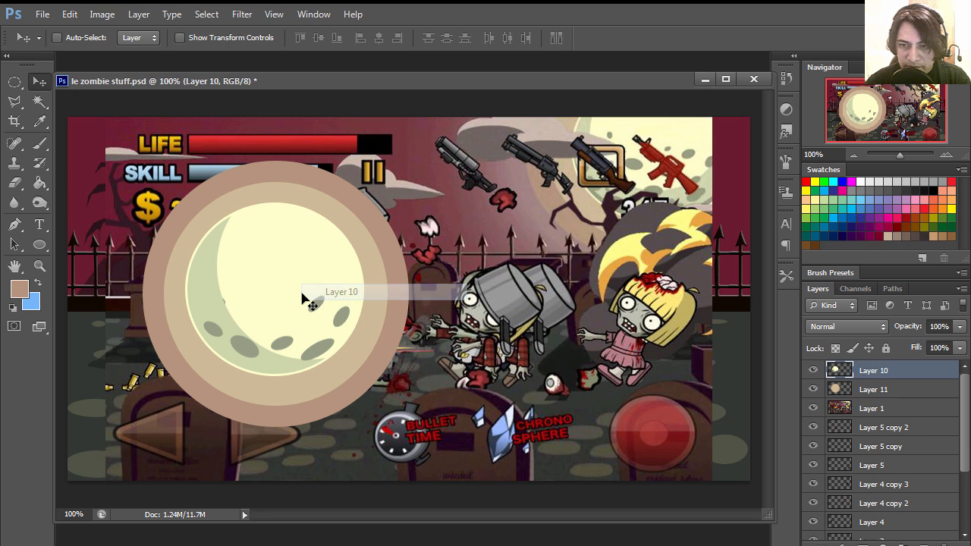
{"action": "left_click", "coordinate": [813, 408]}
{"action": "right_click", "coordinate": [323, 286]}
{"action": "left_click", "coordinate": [334, 293]}
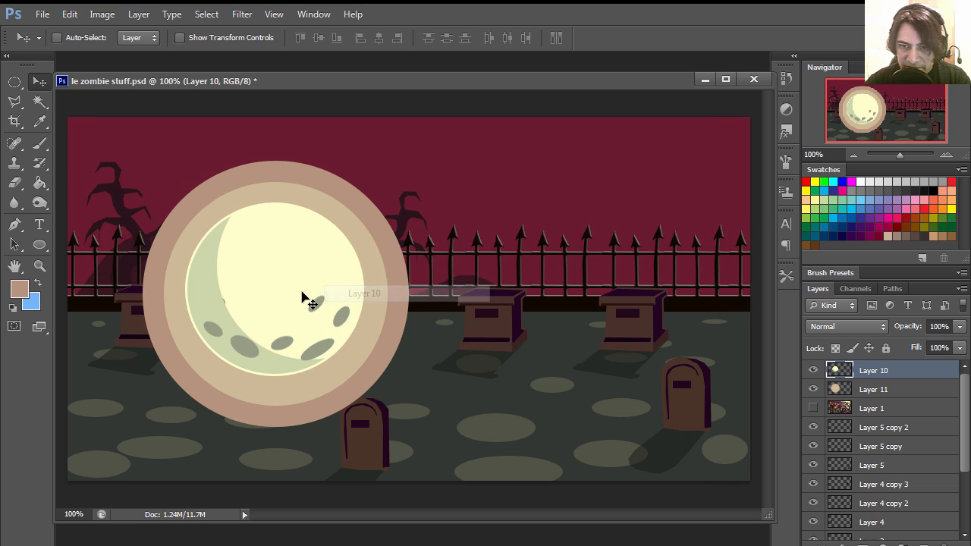
{"action": "left_click_drag", "start_coordinate": [306, 293], "coordinate": [675, 206]}
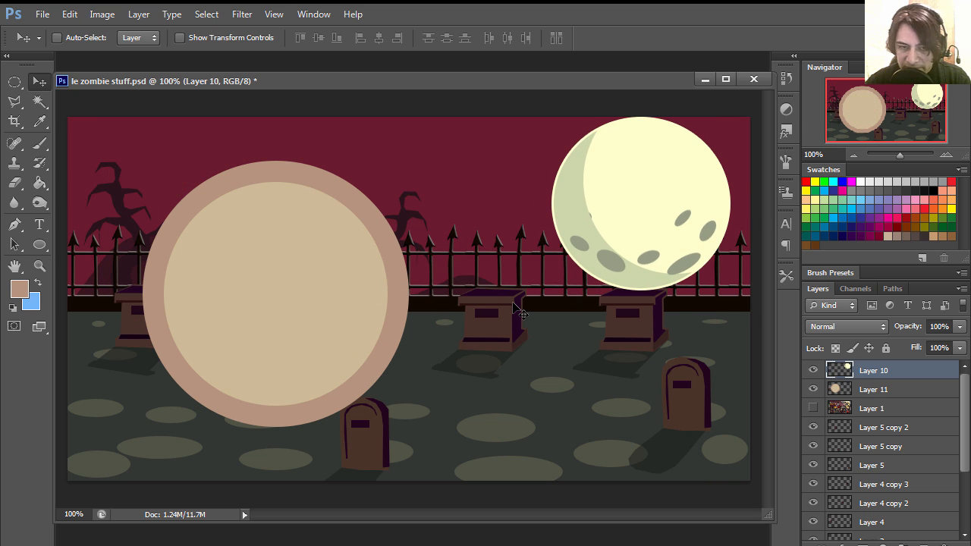
{"action": "key", "text": "ctrl+z"}
Place the moon and halo layers together beneath the fence layer and move them to the canvas's upper-right corner, partly beyond its edges.
{"action": "left_click", "coordinate": [895, 388], "text": "shift"}
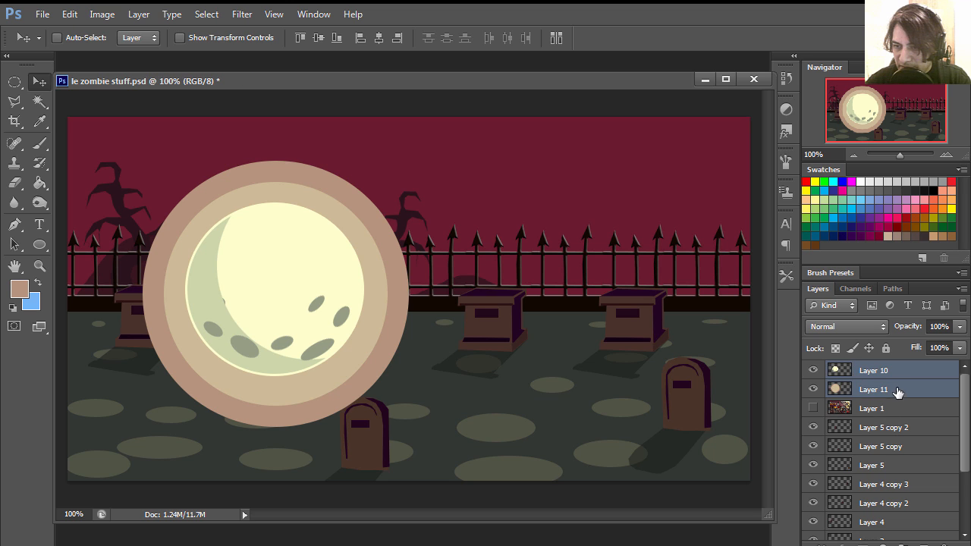
{"action": "left_click_drag", "start_coordinate": [896, 384], "coordinate": [908, 497]}
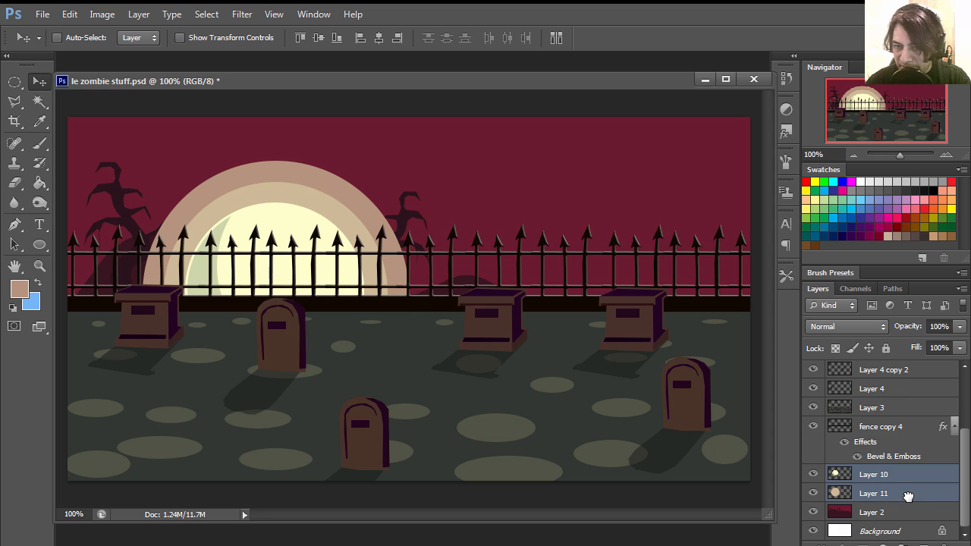
{"action": "left_click_drag", "start_coordinate": [330, 228], "coordinate": [682, 112]}
{"action": "left_click_drag", "start_coordinate": [615, 193], "coordinate": [684, 190]}
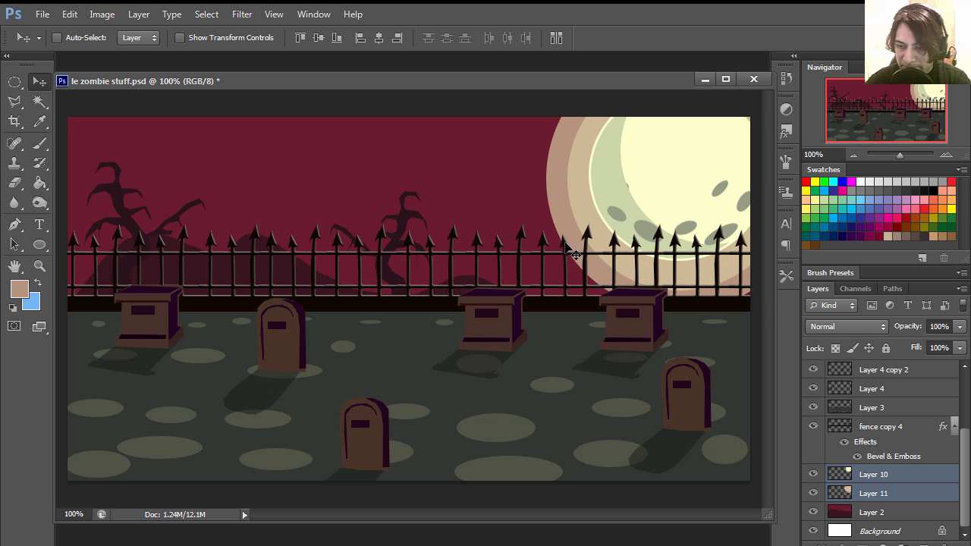
Show the reference screenshot, sample the mauve sky colour just outside the moon's halo, and hide the reference again.
{"action": "scroll", "coordinate": [952, 486], "scroll_direction": "up", "scroll_amount": 3}
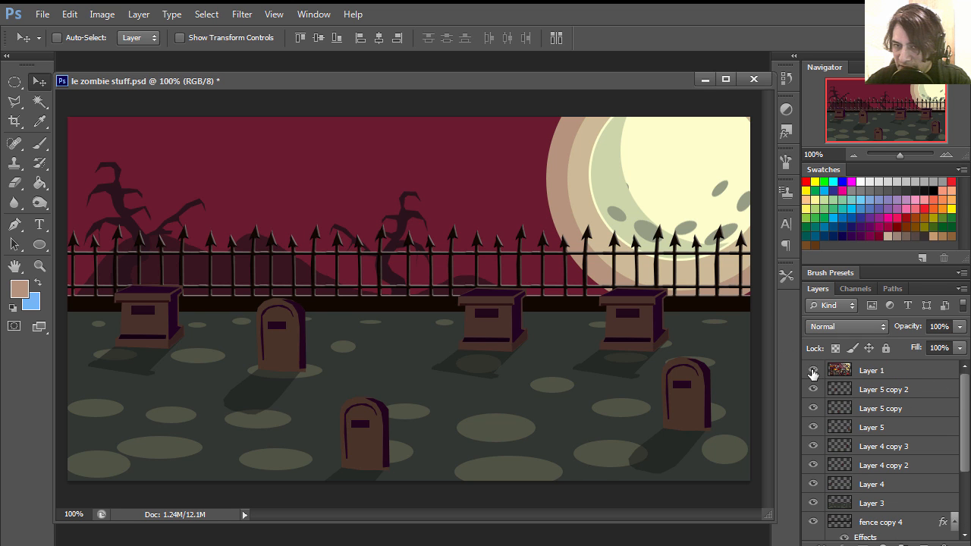
{"action": "left_click", "coordinate": [813, 370]}
{"action": "key", "text": "i"}
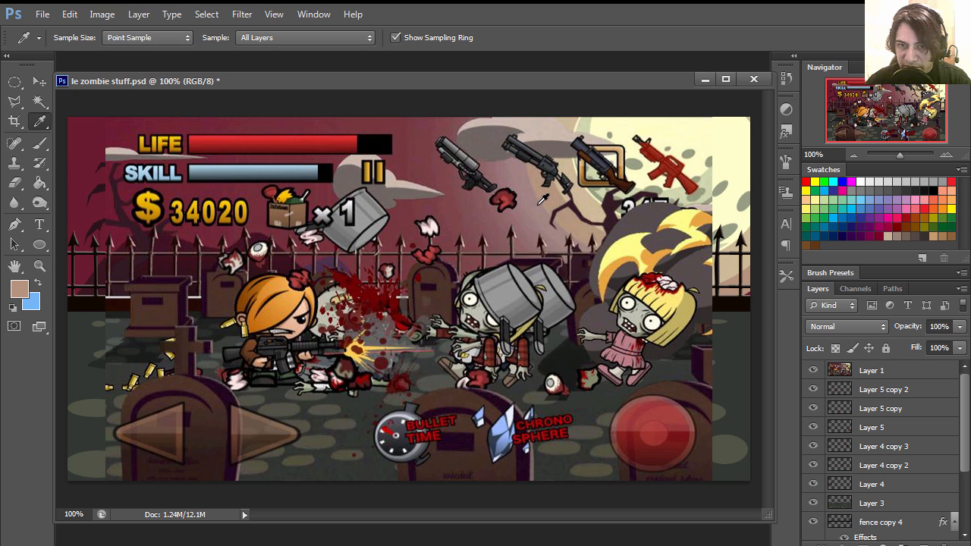
{"action": "left_click", "coordinate": [538, 204]}
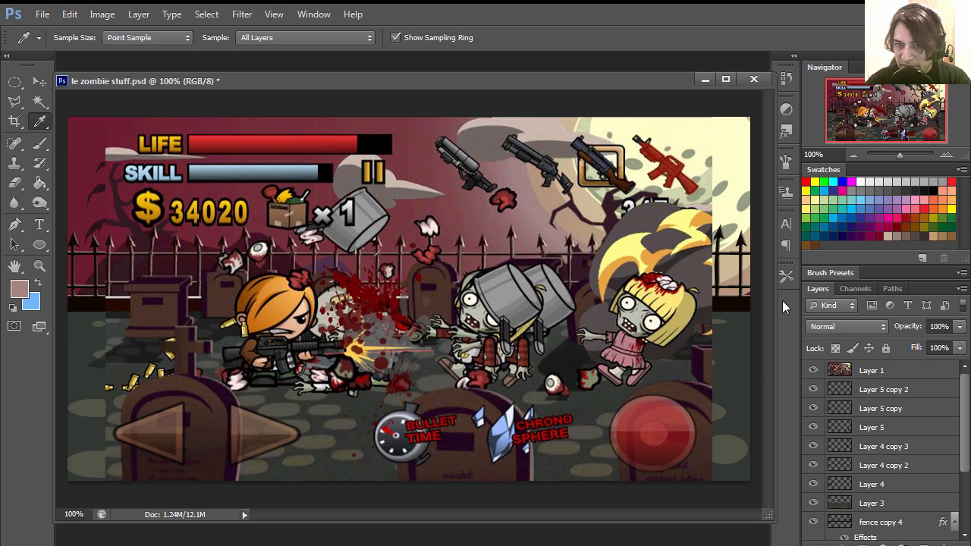
{"action": "left_click", "coordinate": [813, 370]}
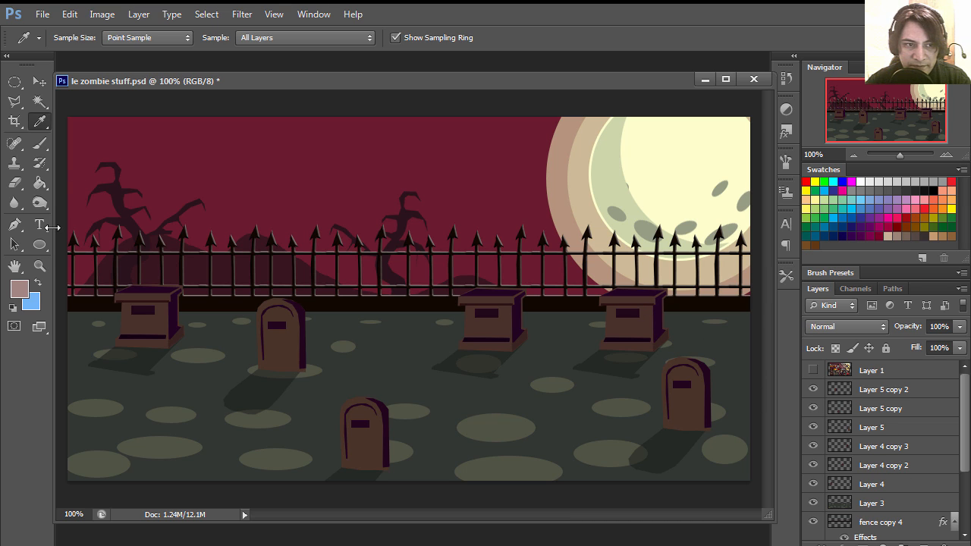
On a new layer between the halo and the sky, apply two radial mauve gradients at 57% opacity from the canvas's upper-right corner.
{"action": "left_click", "coordinate": [38, 245]}
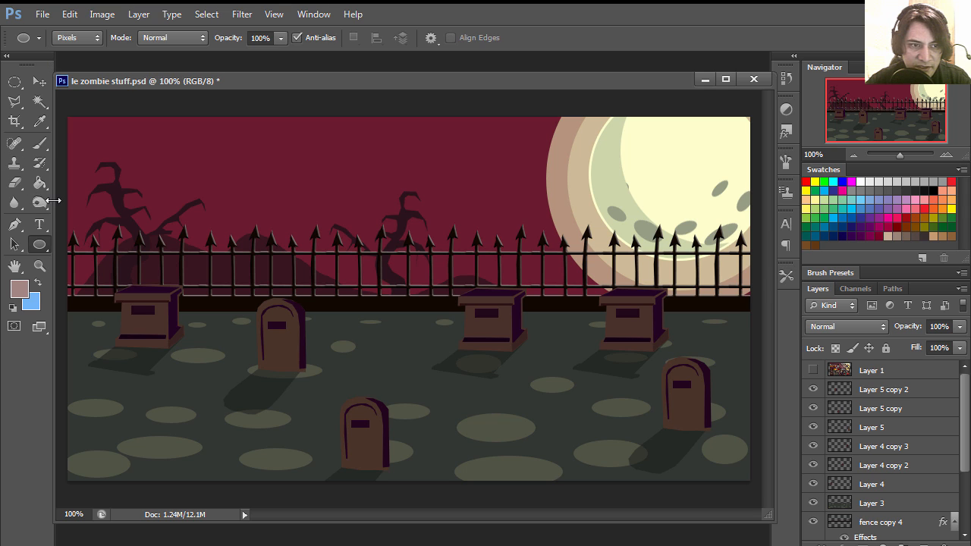
{"action": "mouse_move", "coordinate": [39, 183]}
{"action": "left_mouse_down"}
{"action": "mouse_move", "coordinate": [87, 196]}
{"action": "mouse_move", "coordinate": [91, 182]}
{"action": "left_mouse_up"}
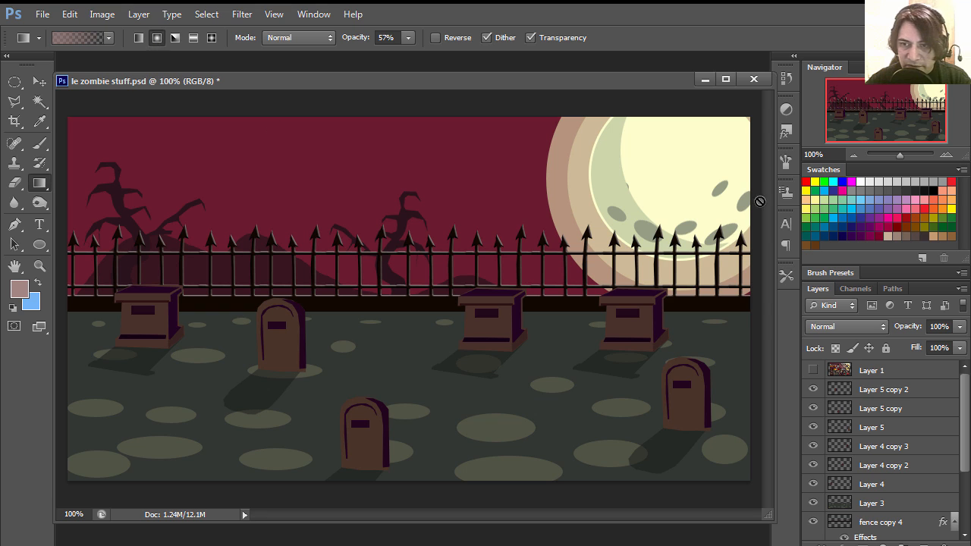
{"action": "left_click_drag", "start_coordinate": [964, 447], "coordinate": [964, 531]}
{"action": "left_click", "coordinate": [923, 542]}
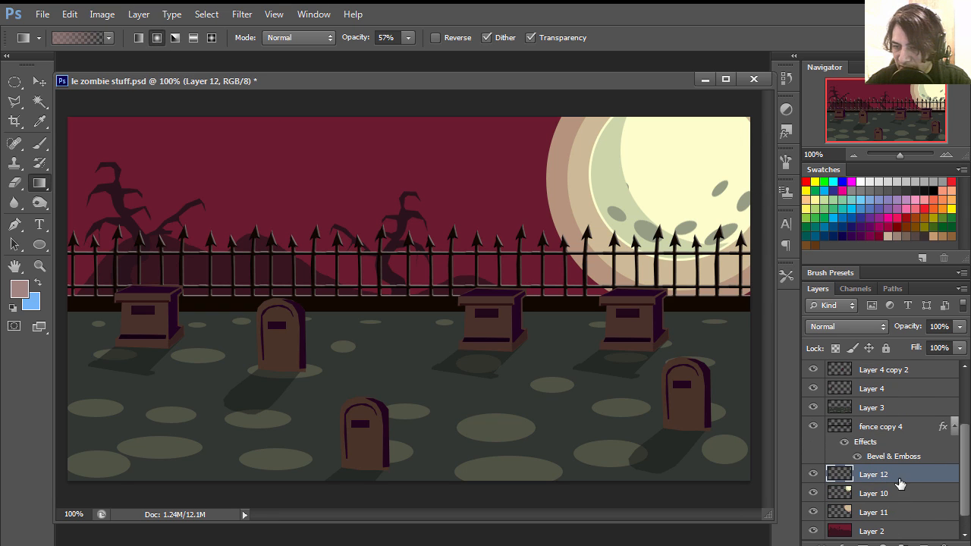
{"action": "left_click_drag", "start_coordinate": [900, 484], "coordinate": [897, 518]}
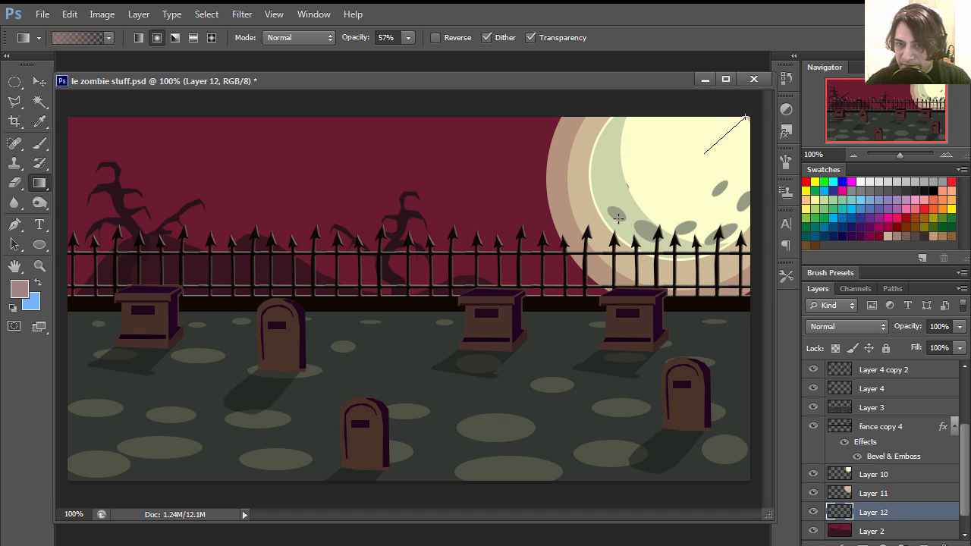
{"action": "left_click_drag", "start_coordinate": [618, 218], "coordinate": [458, 276]}
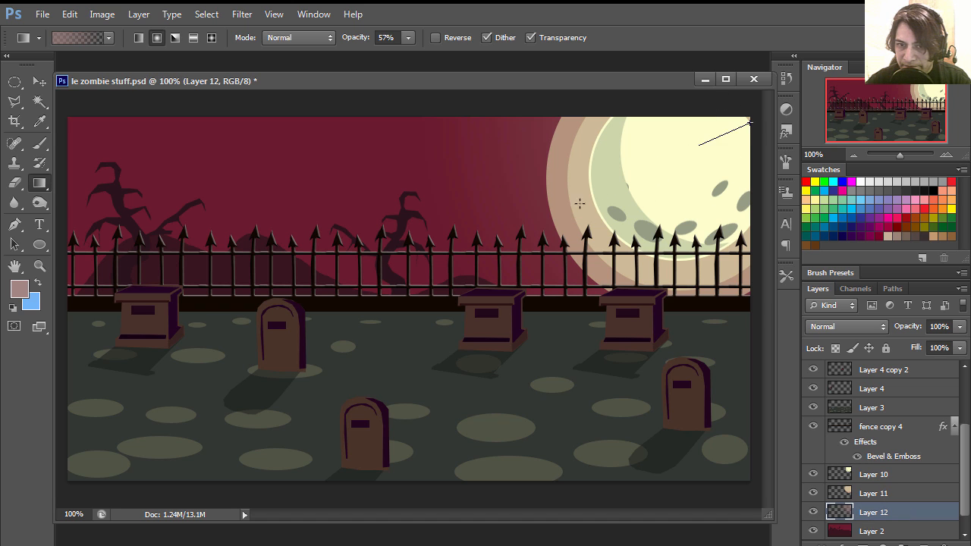
{"action": "left_click_drag", "start_coordinate": [579, 203], "coordinate": [466, 270]}
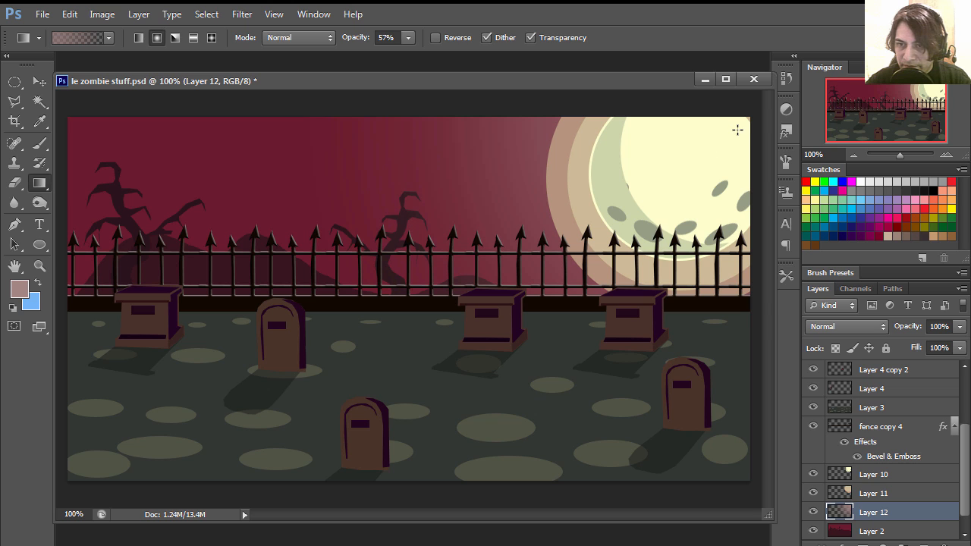
Strengthen the sky glow with two more radial mauve gradients at 57% opacity, stretching from the upper-right corner towards the lower-left gravestones.
{"action": "left_click_drag", "start_coordinate": [739, 124], "coordinate": [262, 318]}
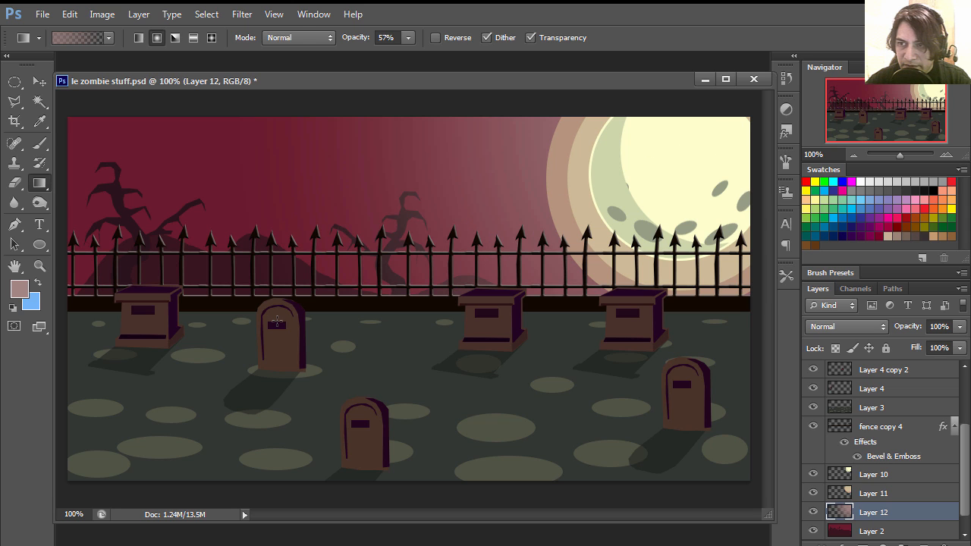
{"action": "left_click_drag", "start_coordinate": [746, 129], "coordinate": [226, 320]}
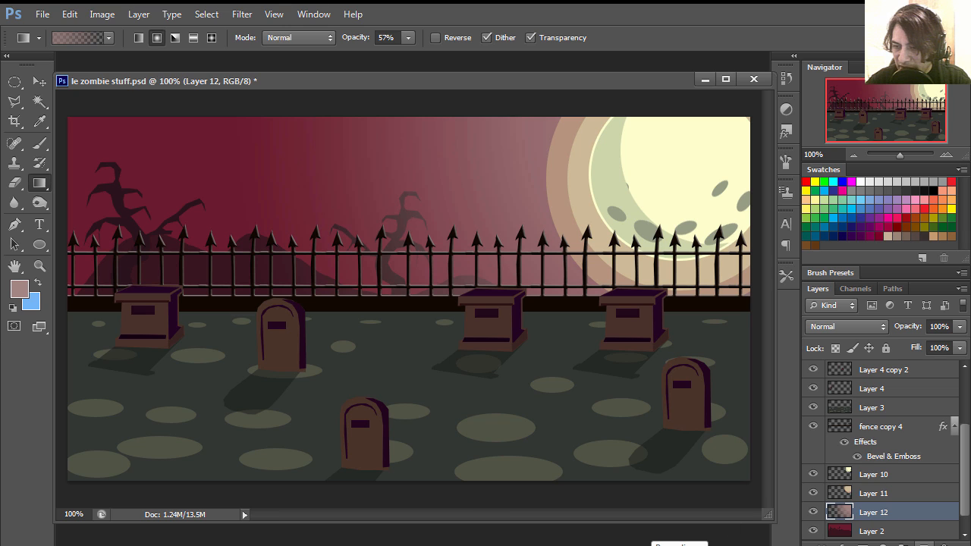
Add a new layer between the moon and fence layers and sample the dark maroon of the leftmost tree silhouette.
{"action": "left_click", "coordinate": [928, 543]}
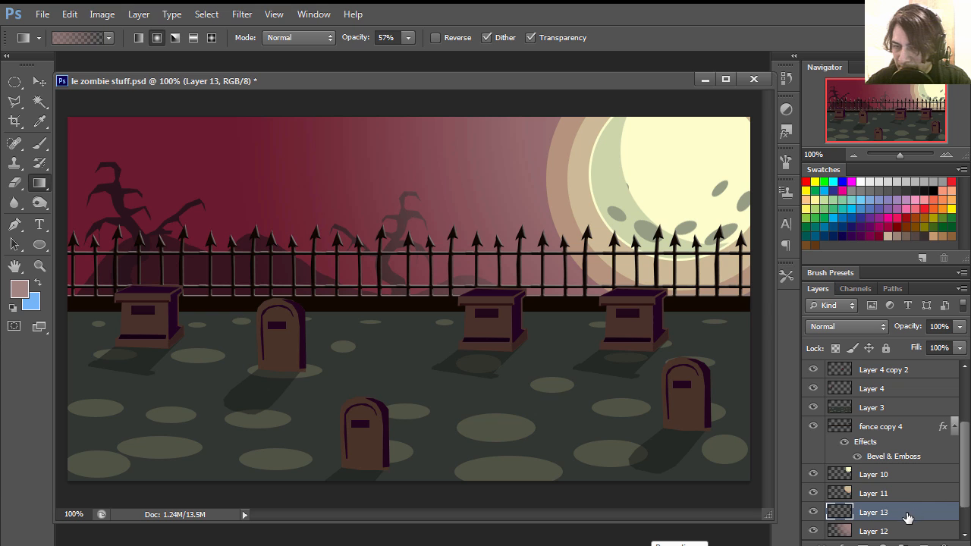
{"action": "left_click_drag", "start_coordinate": [894, 514], "coordinate": [887, 464]}
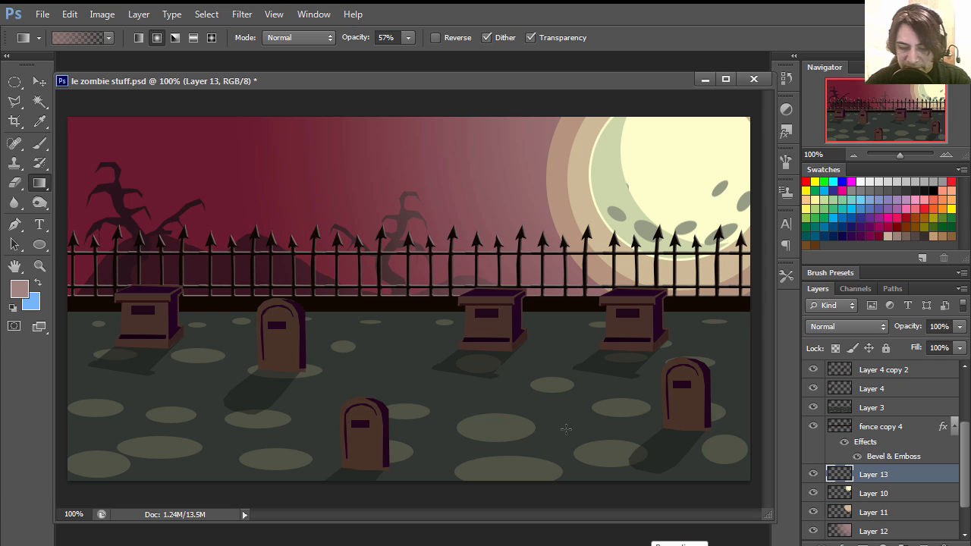
{"action": "key", "text": "i"}
{"action": "left_click", "coordinate": [125, 204]}
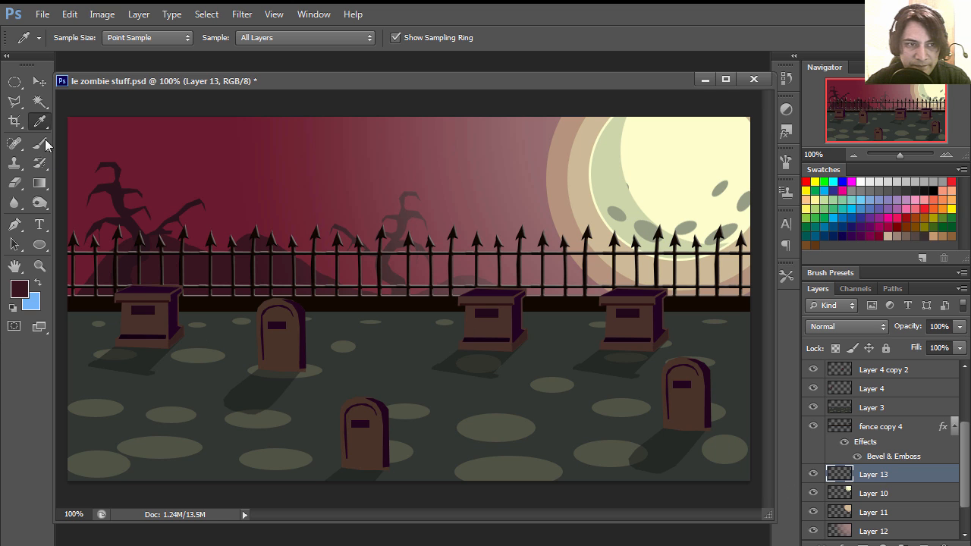
Outline a bare, twisted tree with a polygonal lasso selection, its trunk behind the fence and its branches reaching across the moon.
{"action": "key", "text": "z"}
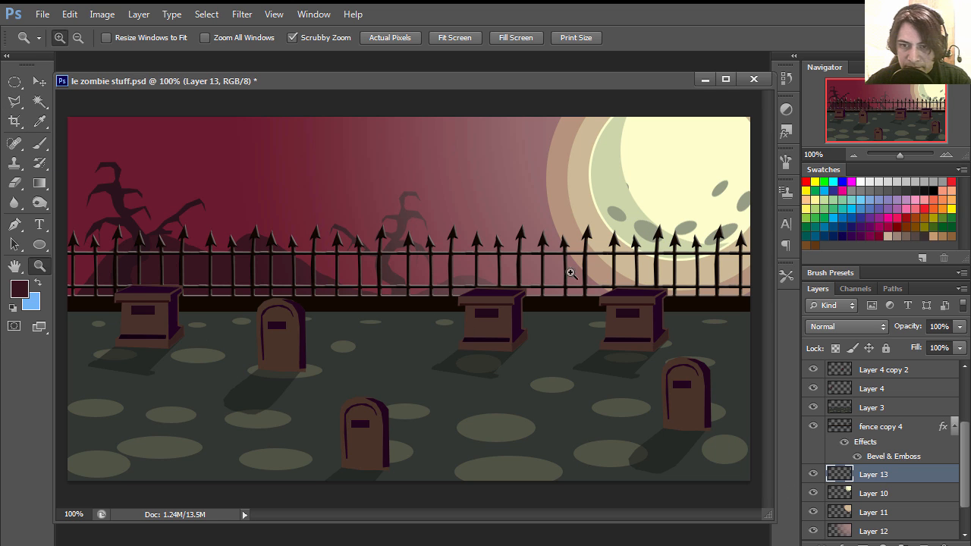
{"action": "left_click", "coordinate": [607, 257]}
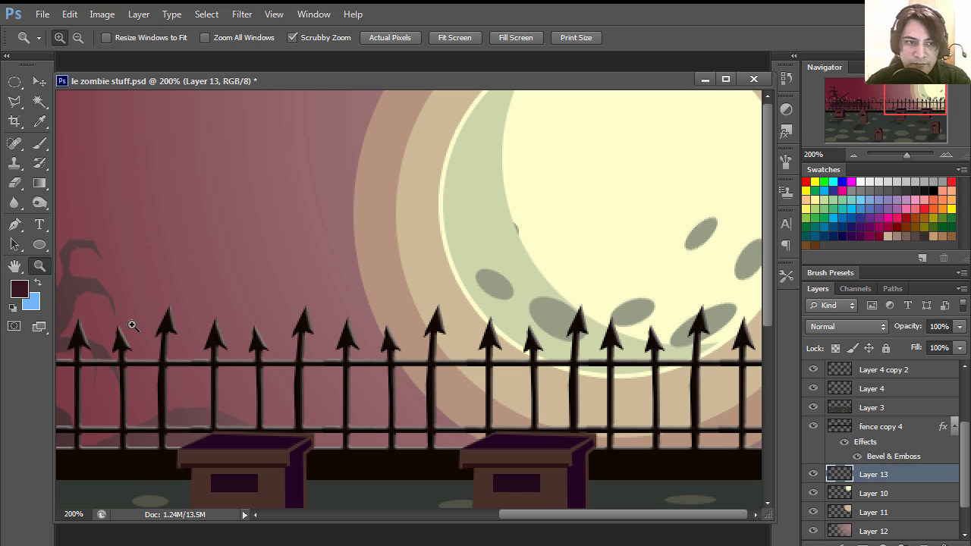
{"action": "left_click", "coordinate": [16, 103]}
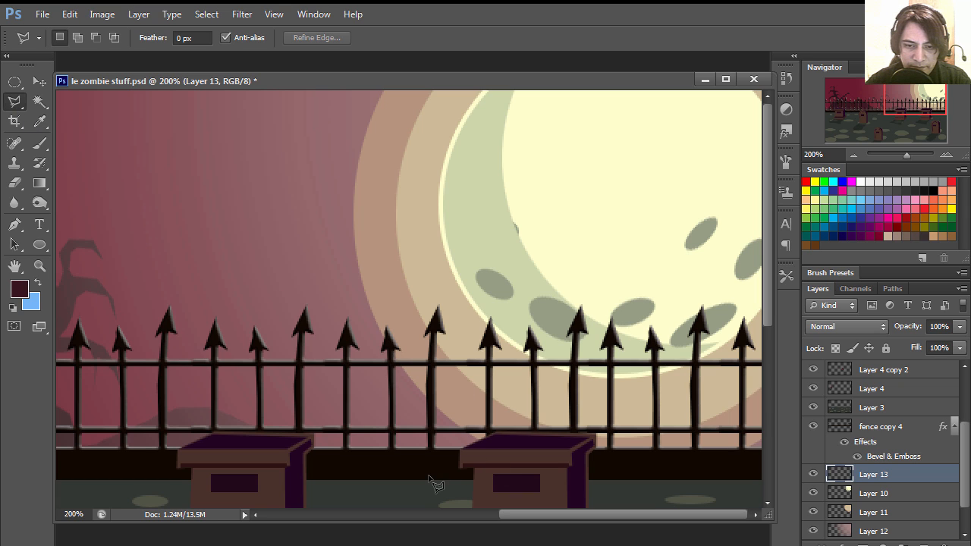
{"action": "mouse_move", "coordinate": [426, 479]}
{"action": "left_mouse_down"}
{"action": "mouse_move", "coordinate": [436, 417]}
{"action": "mouse_move", "coordinate": [404, 354]}
{"action": "mouse_move", "coordinate": [408, 256]}
{"action": "mouse_move", "coordinate": [367, 223]}
{"action": "mouse_move", "coordinate": [328, 249]}
{"action": "mouse_move", "coordinate": [320, 291]}
{"action": "mouse_move", "coordinate": [322, 252]}
{"action": "mouse_move", "coordinate": [353, 209]}
{"action": "mouse_move", "coordinate": [290, 215]}
{"action": "mouse_move", "coordinate": [286, 239]}
{"action": "mouse_move", "coordinate": [282, 212]}
{"action": "mouse_move", "coordinate": [337, 192]}
{"action": "left_mouse_up"}
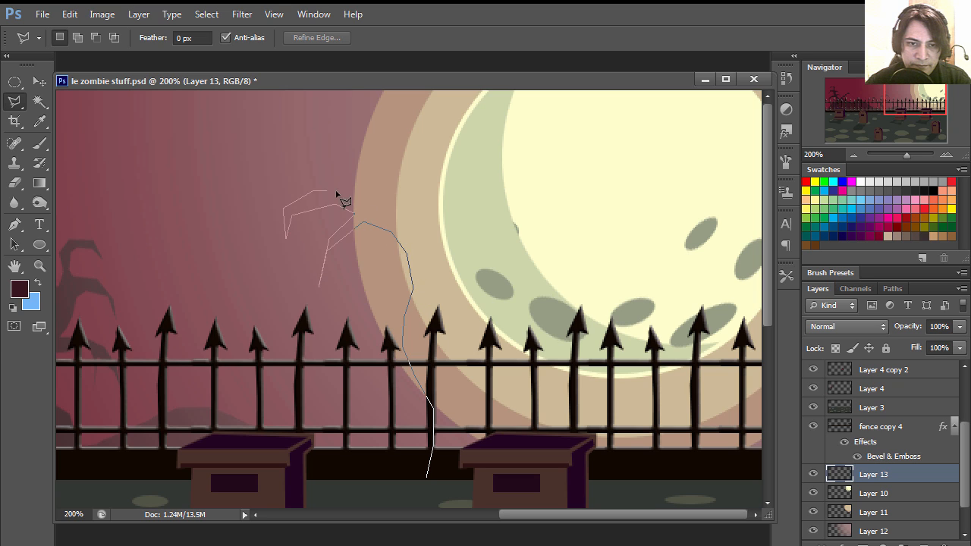
{"action": "mouse_move", "coordinate": [322, 155]}
{"action": "left_mouse_down"}
{"action": "mouse_move", "coordinate": [392, 126]}
{"action": "mouse_move", "coordinate": [370, 133]}
{"action": "mouse_move", "coordinate": [359, 173]}
{"action": "mouse_move", "coordinate": [372, 194]}
{"action": "mouse_move", "coordinate": [396, 202]}
{"action": "mouse_move", "coordinate": [424, 140]}
{"action": "mouse_move", "coordinate": [458, 136]}
{"action": "mouse_move", "coordinate": [486, 175]}
{"action": "mouse_move", "coordinate": [489, 209]}
{"action": "mouse_move", "coordinate": [454, 160]}
{"action": "mouse_move", "coordinate": [432, 169]}
{"action": "mouse_move", "coordinate": [417, 193]}
{"action": "mouse_move", "coordinate": [421, 253]}
{"action": "mouse_move", "coordinate": [442, 292]}
{"action": "mouse_move", "coordinate": [496, 241]}
{"action": "mouse_move", "coordinate": [546, 223]}
{"action": "mouse_move", "coordinate": [541, 193]}
{"action": "mouse_move", "coordinate": [516, 193]}
{"action": "mouse_move", "coordinate": [506, 206]}
{"action": "mouse_move", "coordinate": [516, 180]}
{"action": "mouse_move", "coordinate": [548, 186]}
{"action": "mouse_move", "coordinate": [556, 200]}
{"action": "mouse_move", "coordinate": [580, 185]}
{"action": "mouse_move", "coordinate": [624, 185]}
{"action": "mouse_move", "coordinate": [569, 205]}
{"action": "mouse_move", "coordinate": [559, 226]}
{"action": "mouse_move", "coordinate": [596, 222]}
{"action": "mouse_move", "coordinate": [599, 251]}
{"action": "mouse_move", "coordinate": [591, 237]}
{"action": "mouse_move", "coordinate": [553, 234]}
{"action": "mouse_move", "coordinate": [574, 294]}
{"action": "mouse_move", "coordinate": [537, 247]}
{"action": "mouse_move", "coordinate": [486, 270]}
{"action": "mouse_move", "coordinate": [444, 322]}
{"action": "mouse_move", "coordinate": [467, 385]}
{"action": "mouse_move", "coordinate": [475, 494]}
{"action": "mouse_move", "coordinate": [420, 501]}
{"action": "left_mouse_up"}
Fill the tree selection with the foreground colour in Normal mode at 100% opacity and deselect it.
{"action": "key", "text": "i"}
{"action": "key", "text": "shift+BackSpace"}
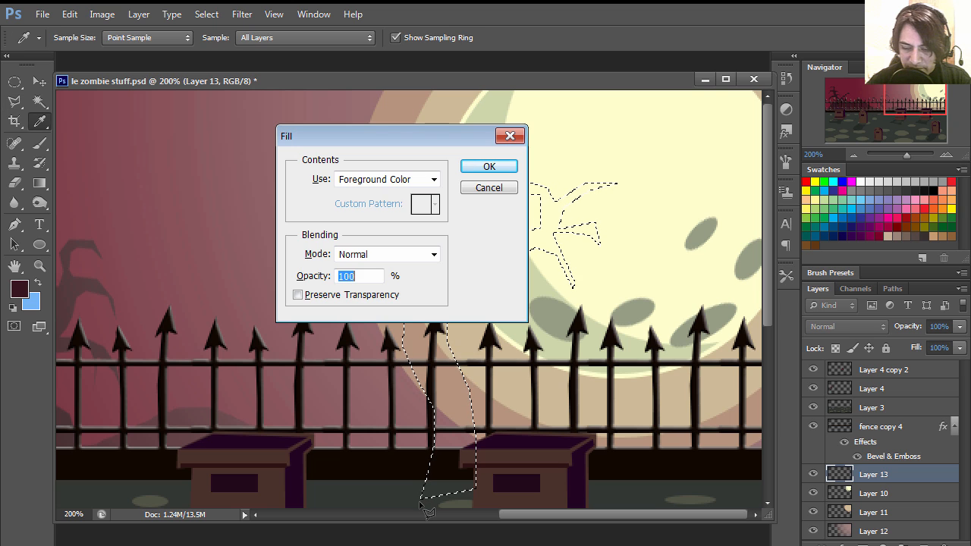
{"action": "key", "text": "Return"}
{"action": "key", "text": "l"}
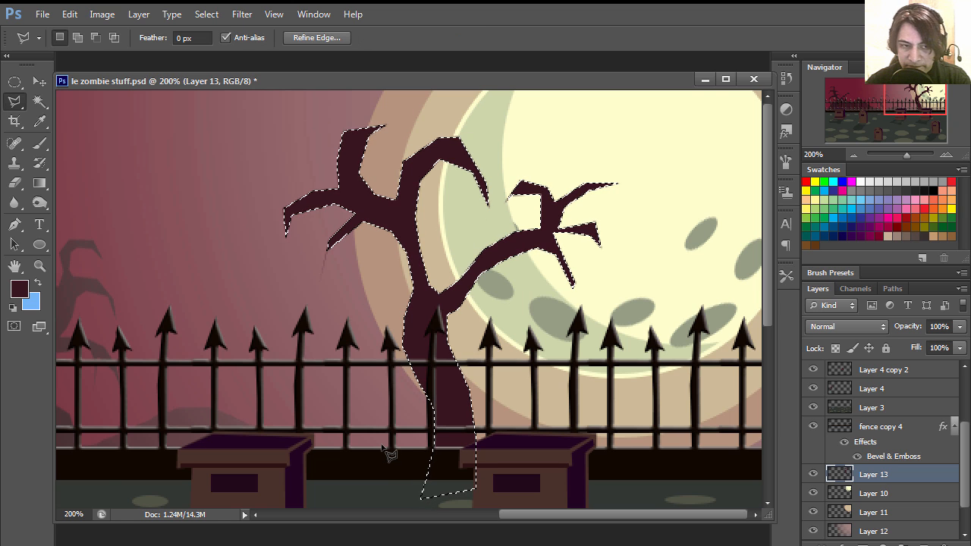
{"action": "key", "text": "ctrl+d"}
Move the new tree slightly left and down so that its trunk stands behind the fence between the two right-hand tombs.
{"action": "left_click", "coordinate": [39, 266]}
{"action": "left_click", "coordinate": [444, 310], "text": "alt"}
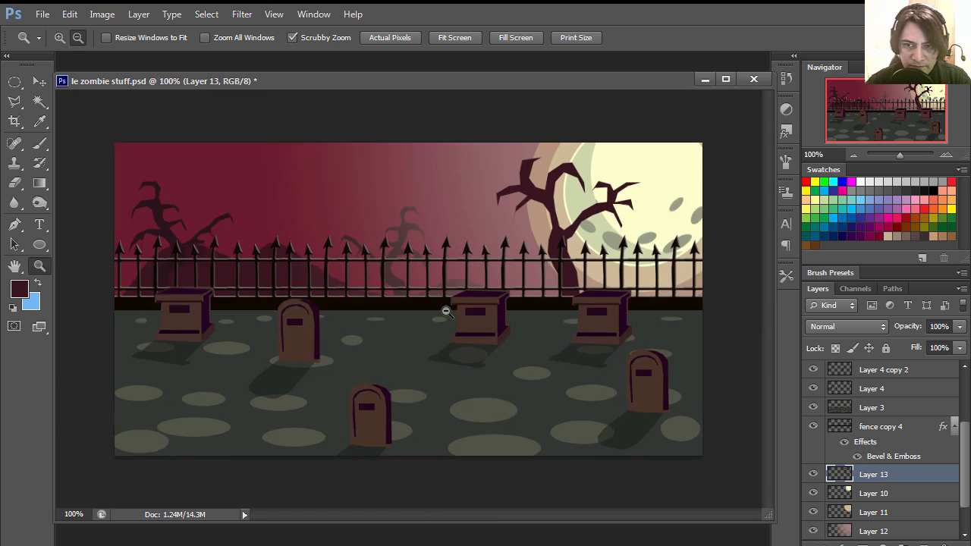
{"action": "left_click", "coordinate": [446, 310], "text": "alt"}
{"action": "key", "text": "v"}
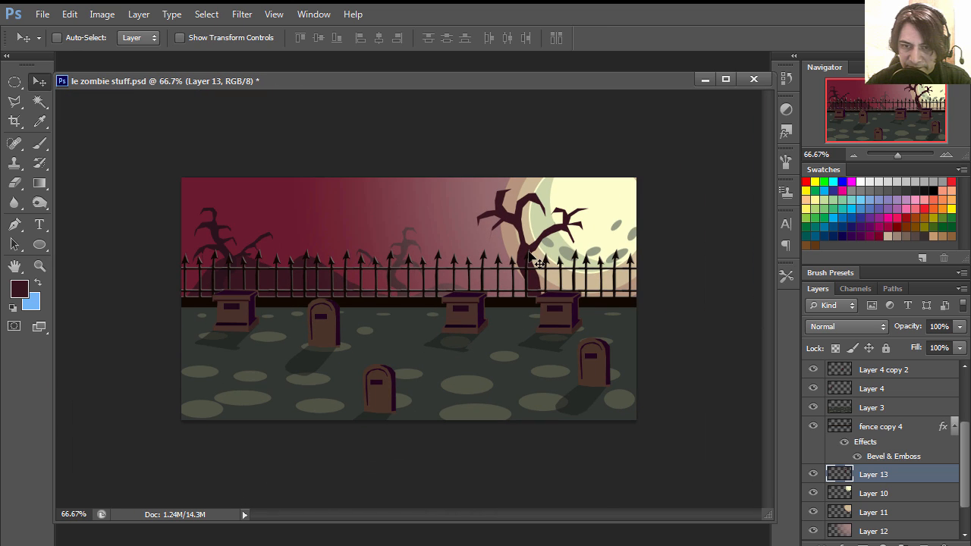
{"action": "left_click_drag", "start_coordinate": [524, 233], "coordinate": [505, 241]}
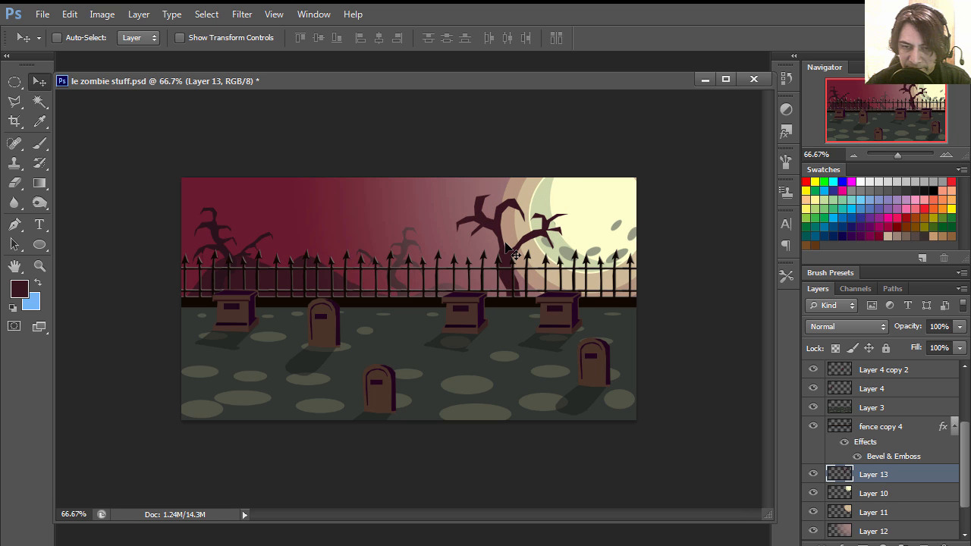
Adjust the new tree's Hue/Saturation, lowering saturation to about -32 and raising lightness slightly.
{"action": "left_click", "coordinate": [101, 15]}
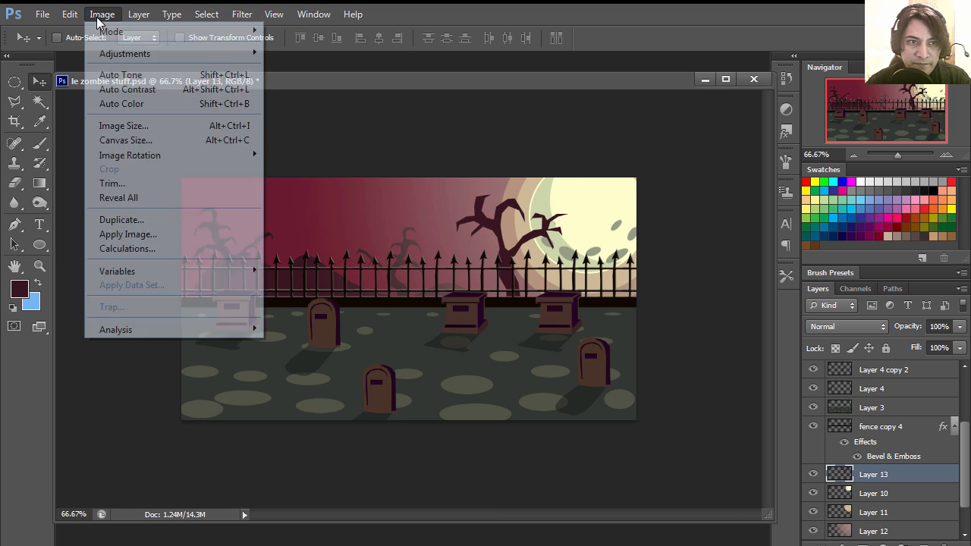
{"action": "mouse_move", "coordinate": [129, 53]}
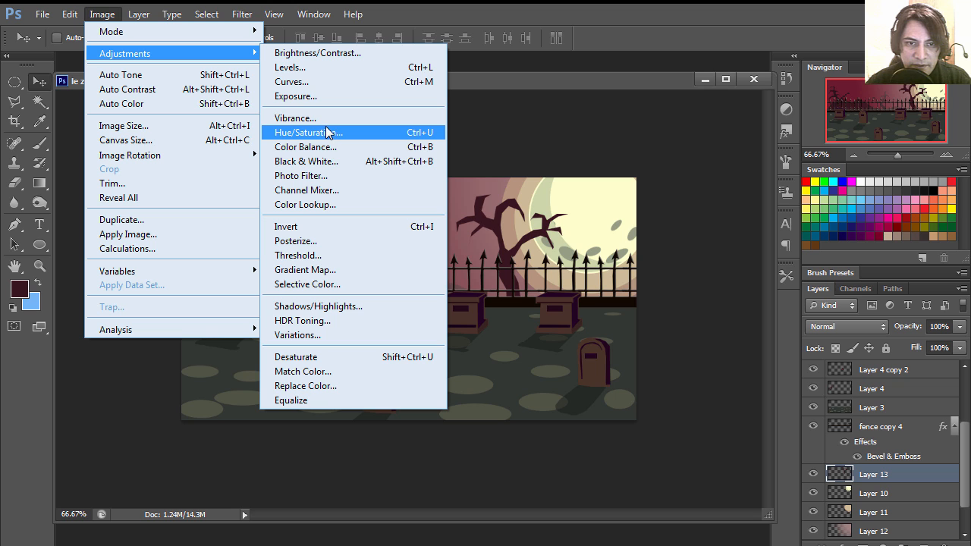
{"action": "left_click", "coordinate": [329, 135]}
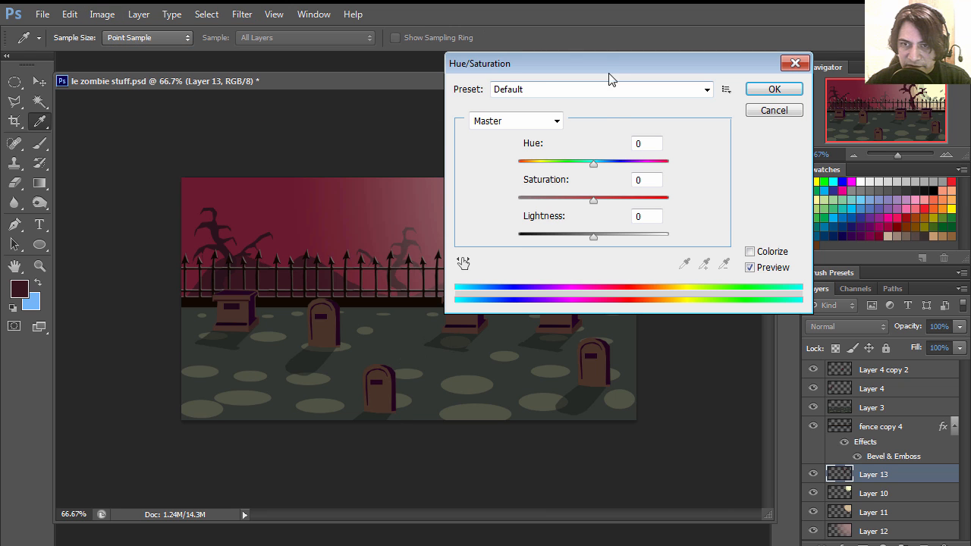
{"action": "left_click_drag", "start_coordinate": [550, 75], "coordinate": [203, 191]}
{"action": "left_click_drag", "start_coordinate": [250, 317], "coordinate": [220, 313]}
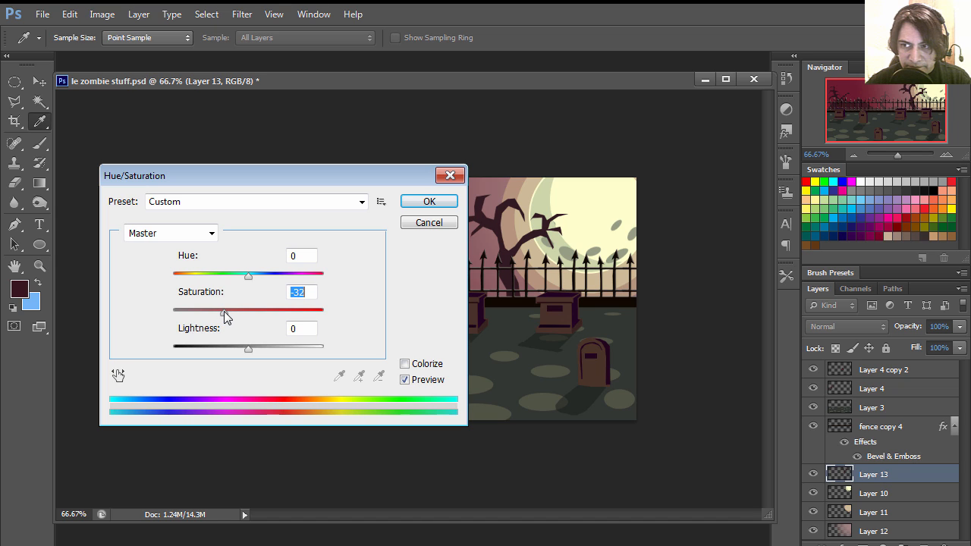
{"action": "mouse_move", "coordinate": [248, 349]}
{"action": "left_mouse_down"}
{"action": "mouse_move", "coordinate": [237, 348]}
{"action": "mouse_move", "coordinate": [260, 351]}
{"action": "left_mouse_up"}
{"action": "left_click", "coordinate": [439, 203]}
{"action": "key", "text": "v"}
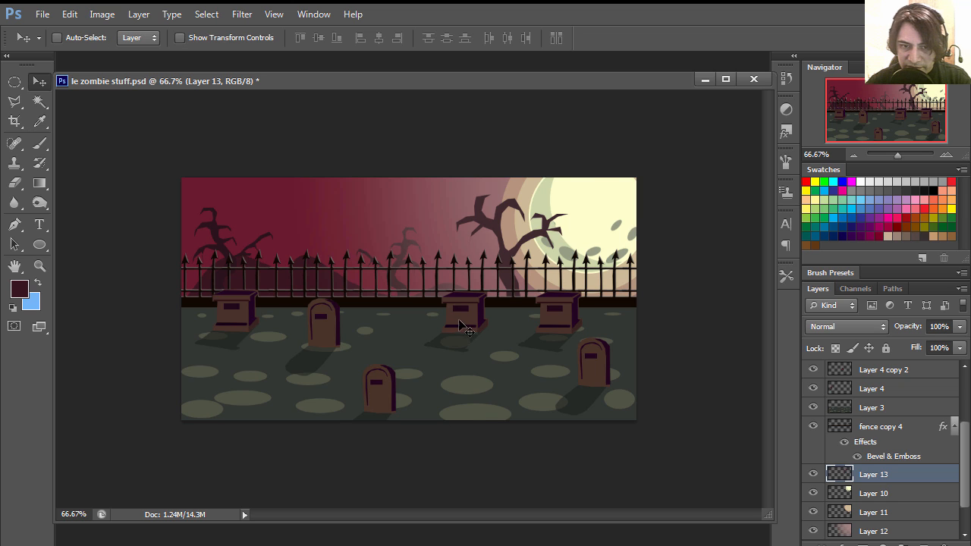
{"action": "key", "text": "ctrl+1"}
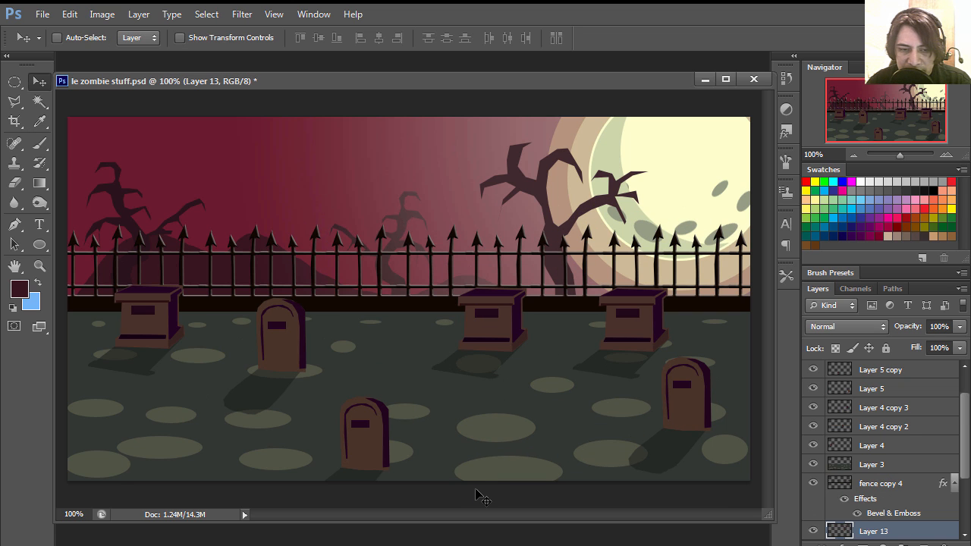